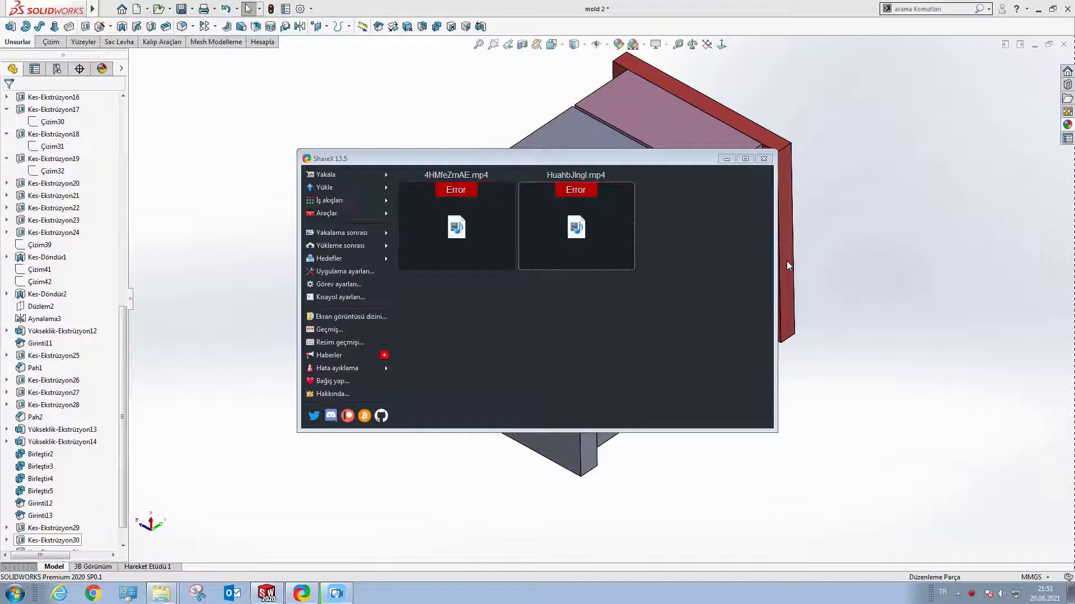
Step: Minimize the ShareX window and zoom in and out on the mold
{"action": "left_click", "coordinate": [727, 158]}
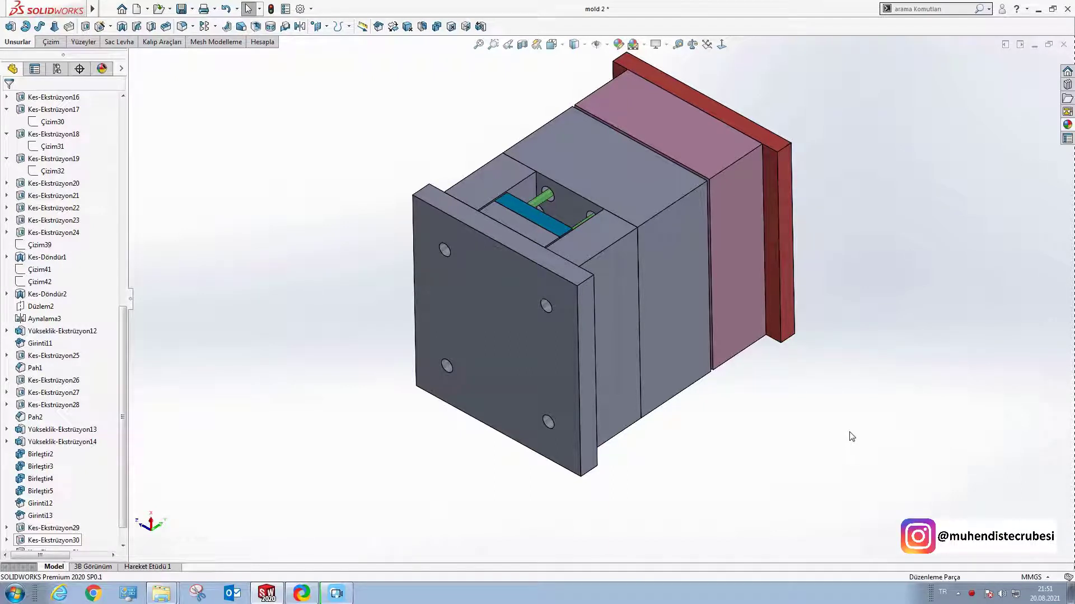
{"action": "scroll", "coordinate": [727, 377], "scroll_direction": "up", "scroll_amount": 3}
{"action": "scroll", "coordinate": [662, 287], "scroll_direction": "down", "scroll_amount": 1}
{"action": "scroll", "coordinate": [497, 240], "scroll_direction": "down", "scroll_amount": 2}
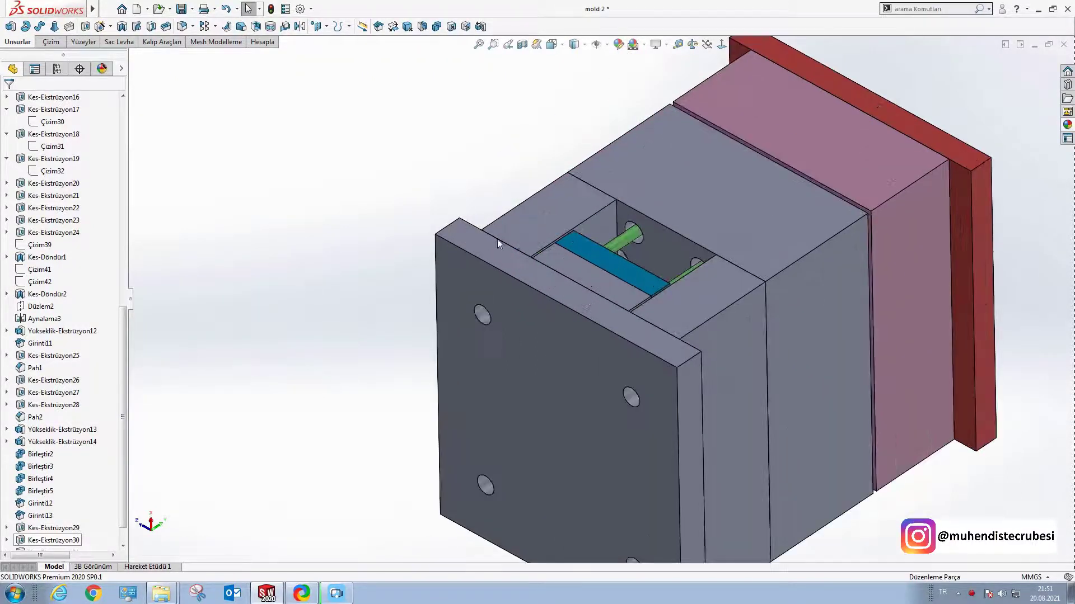
{"action": "scroll", "coordinate": [612, 305], "scroll_direction": "up", "scroll_amount": 1}
{"action": "scroll", "coordinate": [622, 289], "scroll_direction": "up", "scroll_amount": 1}
Step: Orbit and zoom the mold to inspect the stacked plates and the blue angled slider
{"action": "middle_click_drag", "start_coordinate": [622, 289], "coordinate": [573, 332]}
{"action": "scroll", "coordinate": [616, 291], "scroll_direction": "up", "scroll_amount": 2}
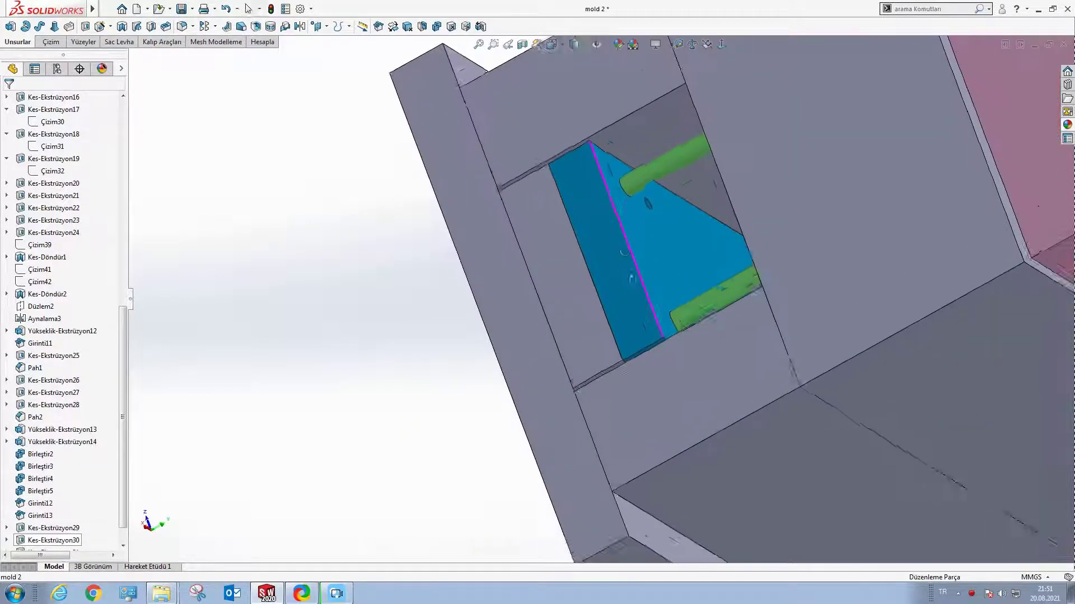
{"action": "scroll", "coordinate": [626, 280], "scroll_direction": "down", "scroll_amount": 1}
{"action": "scroll", "coordinate": [626, 280], "scroll_direction": "up", "scroll_amount": 2}
{"action": "scroll", "coordinate": [573, 309], "scroll_direction": "down", "scroll_amount": 3}
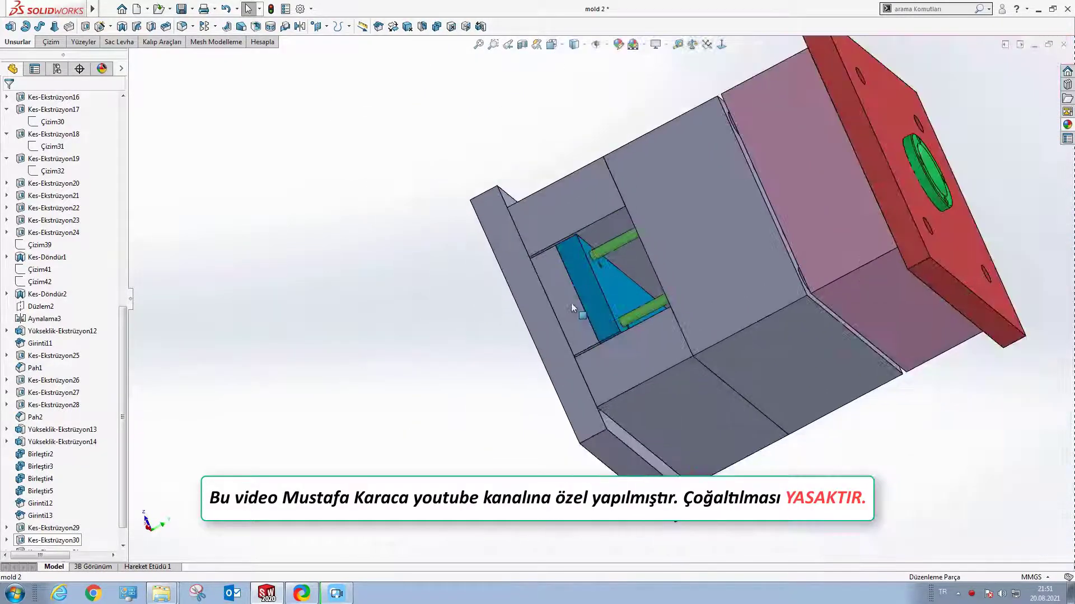
{"action": "scroll", "coordinate": [582, 299], "scroll_direction": "up", "scroll_amount": 3}
{"action": "scroll", "coordinate": [594, 297], "scroll_direction": "down", "scroll_amount": 2}
{"action": "scroll", "coordinate": [622, 314], "scroll_direction": "down", "scroll_amount": 2}
{"action": "mouse_move", "coordinate": [602, 314]}
{"action": "middle_mouse_down"}
{"action": "mouse_move", "coordinate": [615, 308]}
{"action": "mouse_move", "coordinate": [546, 307]}
{"action": "mouse_move", "coordinate": [585, 307]}
{"action": "middle_mouse_up"}
{"action": "scroll", "coordinate": [616, 308], "scroll_direction": "down", "scroll_amount": 2}
{"action": "scroll", "coordinate": [617, 309], "scroll_direction": "up", "scroll_amount": 1}
{"action": "scroll", "coordinate": [549, 306], "scroll_direction": "up", "scroll_amount": 2}
{"action": "scroll", "coordinate": [551, 307], "scroll_direction": "down", "scroll_amount": 2}
{"action": "scroll", "coordinate": [585, 307], "scroll_direction": "up", "scroll_amount": 2}
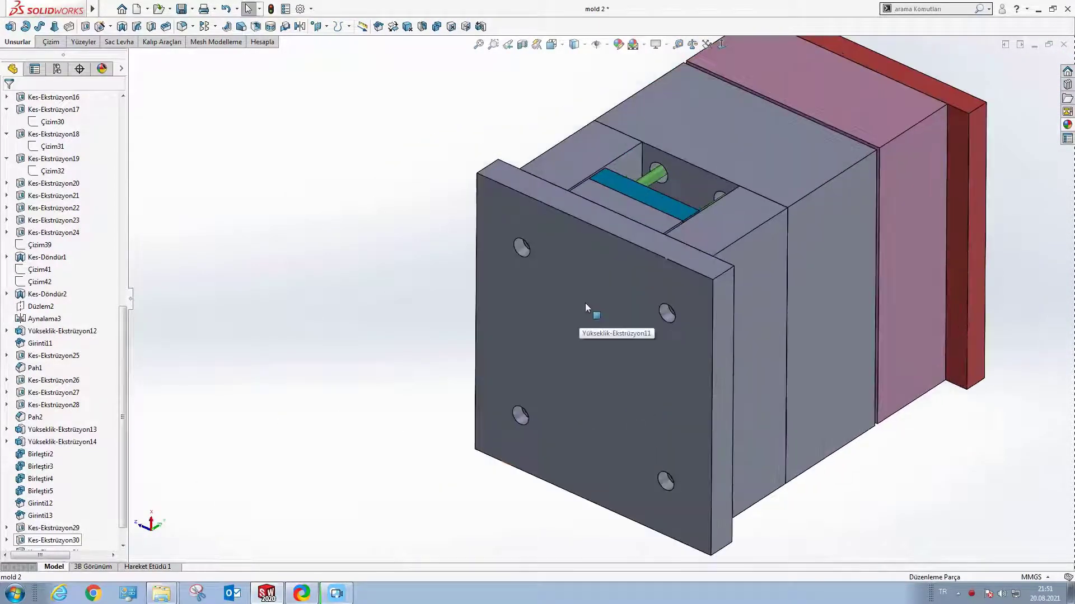
Step: Isolate the front plate and start a new sketch on its face
{"action": "right_click", "coordinate": [586, 307]}
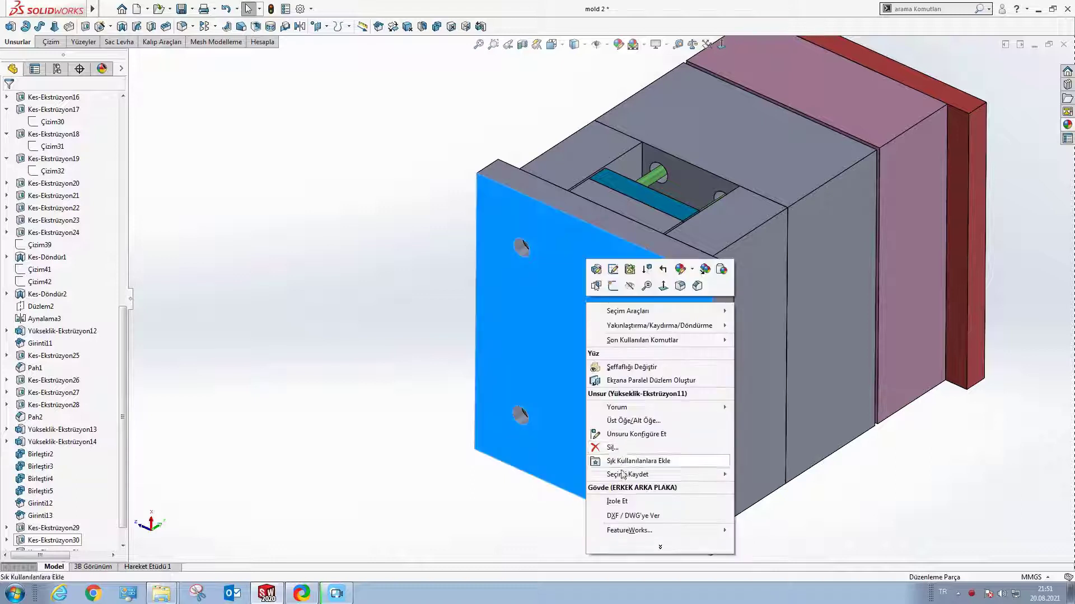
{"action": "left_click", "coordinate": [621, 504]}
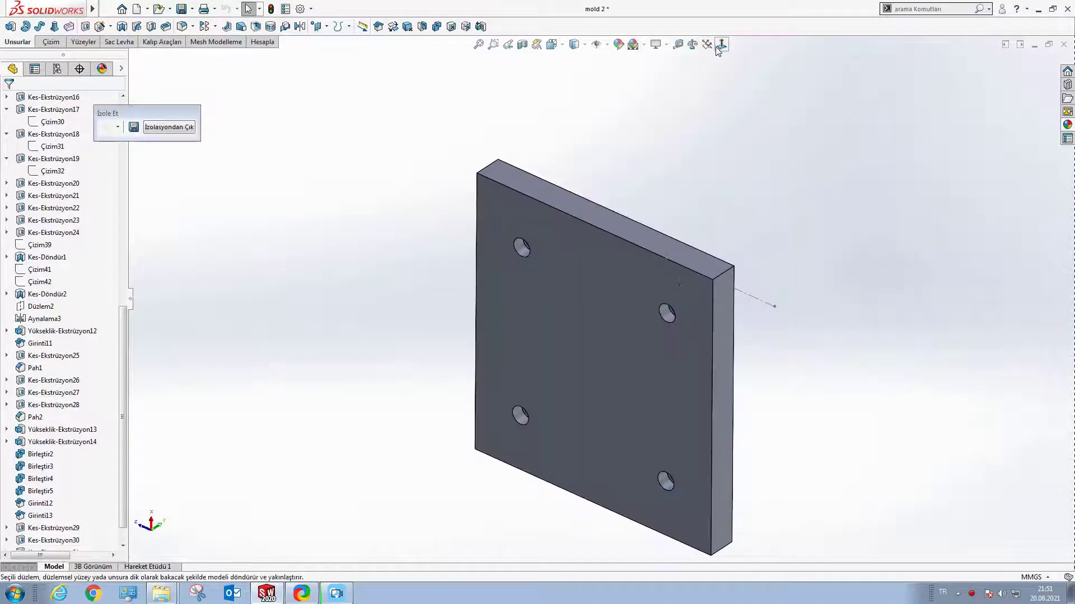
{"action": "right_click", "coordinate": [624, 303]}
{"action": "left_click", "coordinate": [652, 269]}
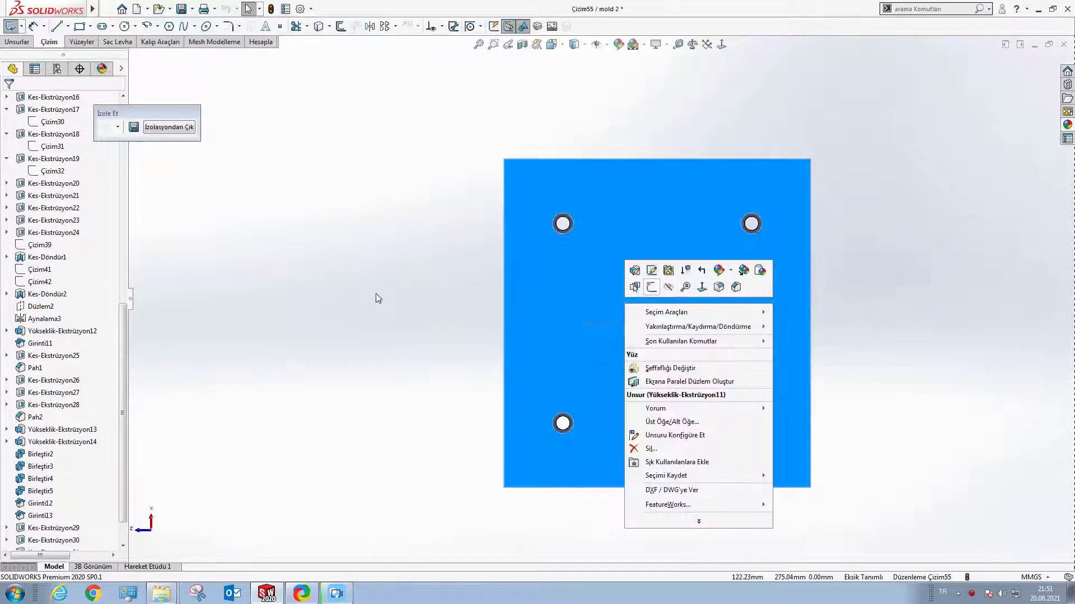
Step: Draw a circle centred on the face's horizontal midline
{"action": "scroll", "coordinate": [658, 355], "scroll_direction": "down", "scroll_amount": 3}
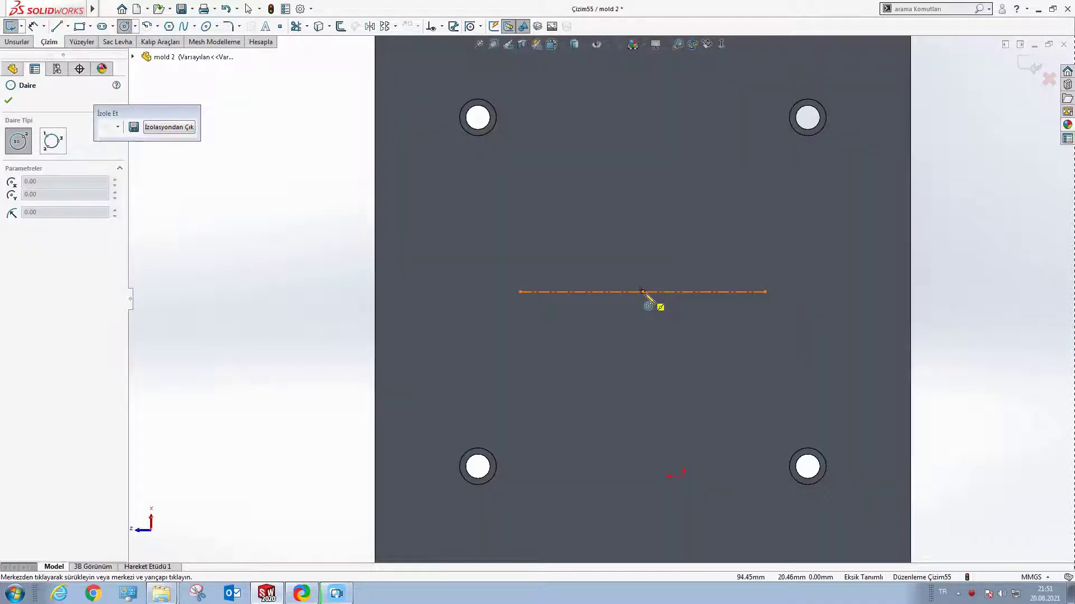
{"action": "left_click", "coordinate": [642, 291]}
{"action": "left_click", "coordinate": [632, 350]}
{"action": "key", "text": "Escape"}
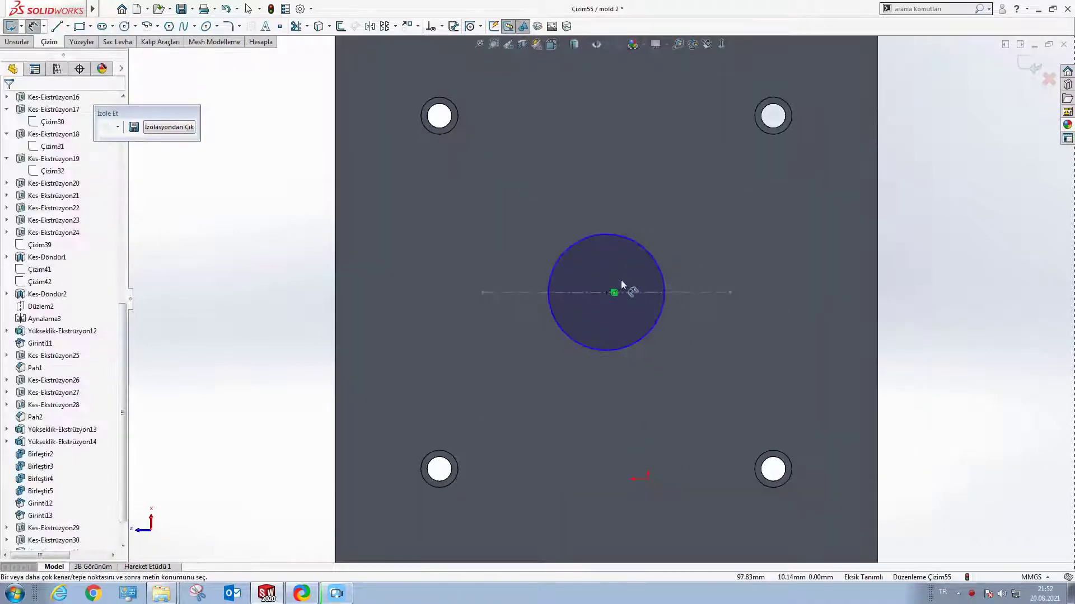
{"action": "right_click_drag", "start_coordinate": [619, 288], "coordinate": [601, 235]}
Step: Dimension the circle's diameter to 52 mm
{"action": "left_click", "coordinate": [602, 236]}
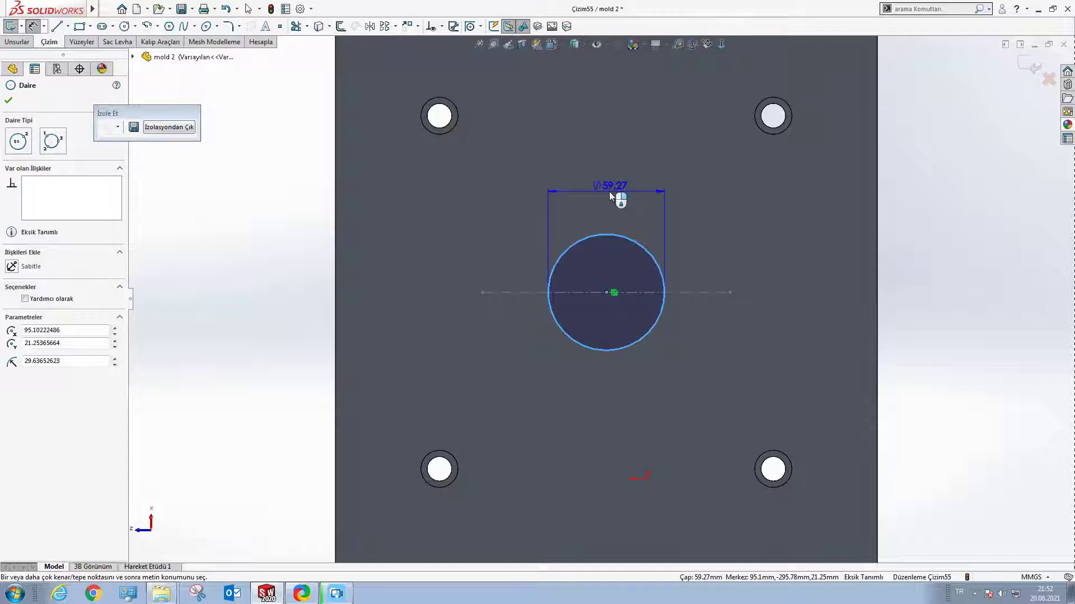
{"action": "left_click", "coordinate": [609, 191]}
{"action": "left_click", "coordinate": [612, 190]}
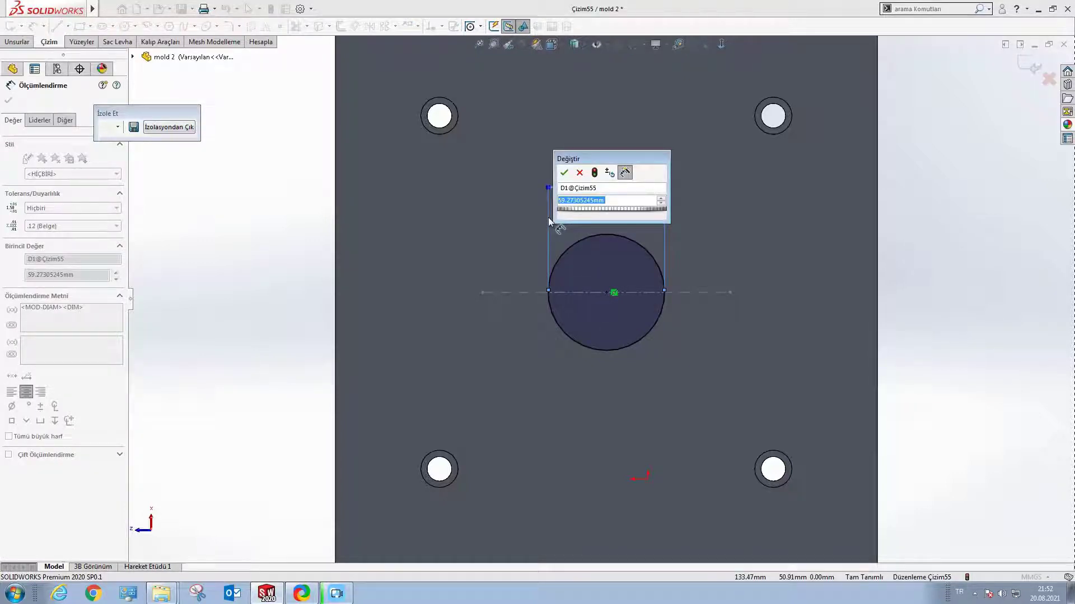
{"action": "type", "text": "52"}
{"action": "key", "text": "Return"}
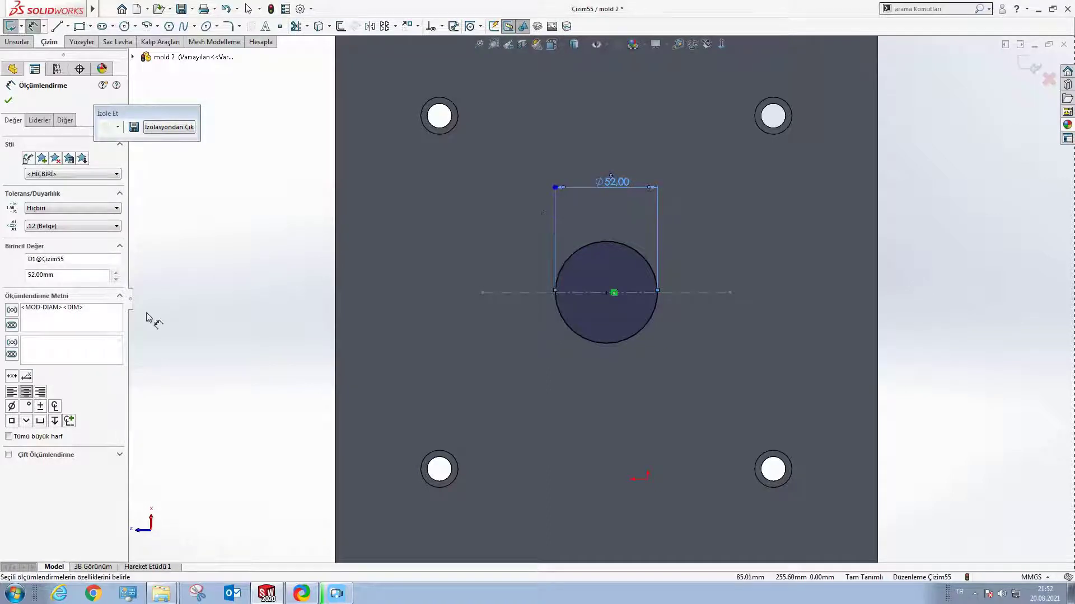
{"action": "key", "text": "Escape"}
{"action": "scroll", "coordinate": [529, 307], "scroll_direction": "up", "scroll_amount": 3}
{"action": "scroll", "coordinate": [640, 276], "scroll_direction": "down", "scroll_amount": 3}
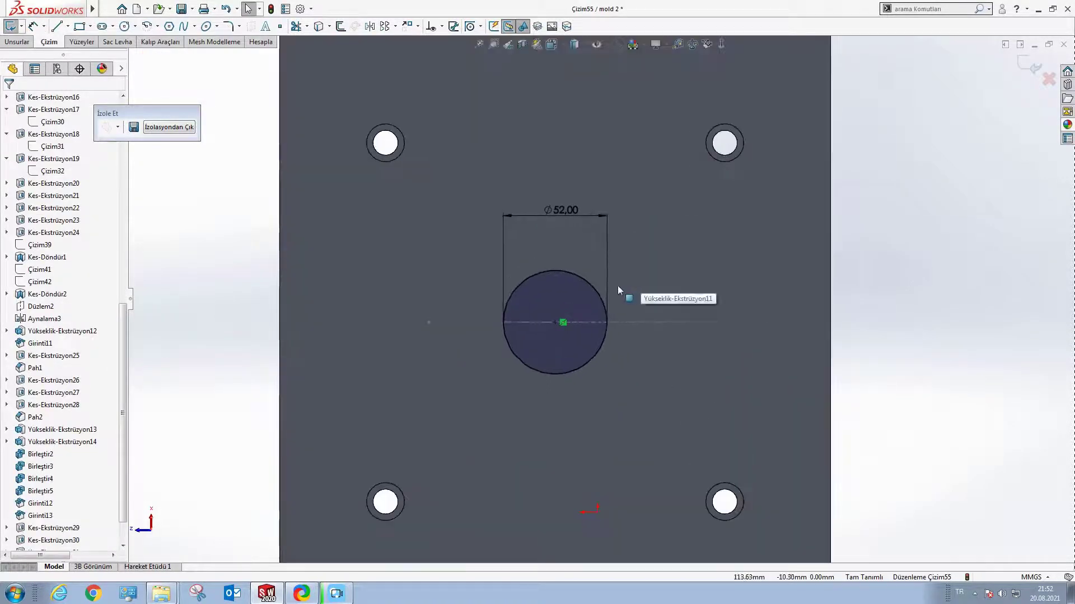
{"action": "middle_click_drag", "start_coordinate": [617, 286], "coordinate": [563, 327]}
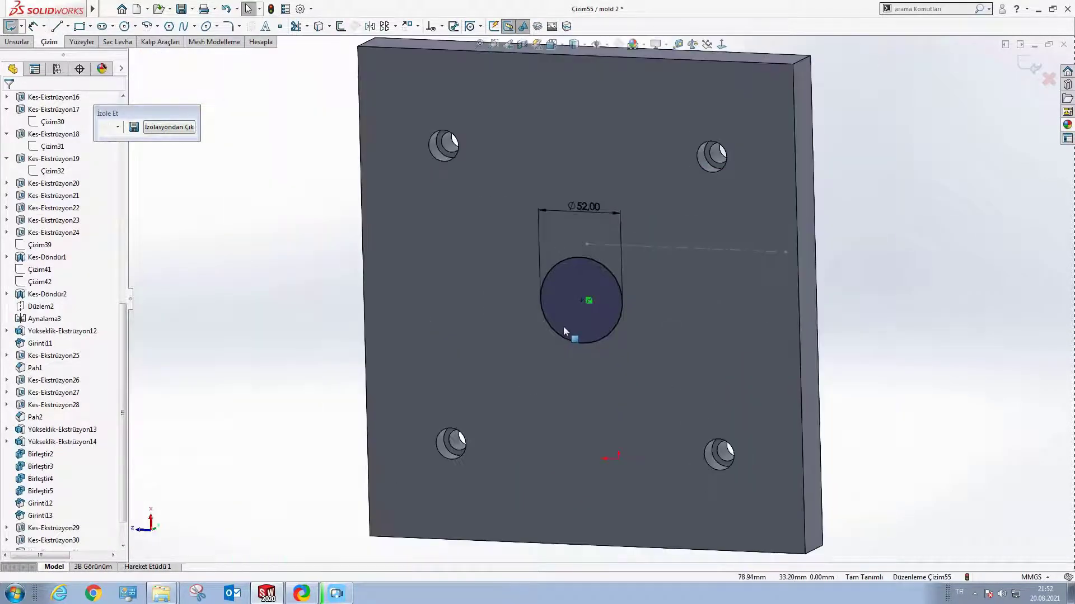
Step: Extruded-cut the Ø52 circle about 241 mm through the front plate
{"action": "left_click", "coordinate": [17, 42]}
{"action": "left_click", "coordinate": [84, 27]}
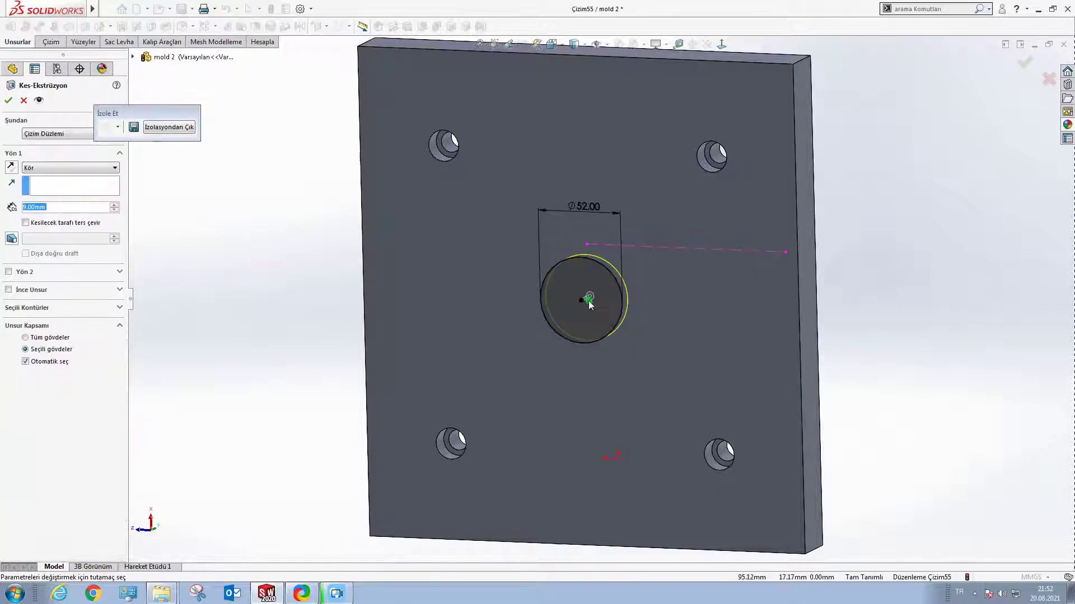
{"action": "left_click_drag", "start_coordinate": [587, 298], "coordinate": [725, 280]}
{"action": "right_click", "coordinate": [726, 281]}
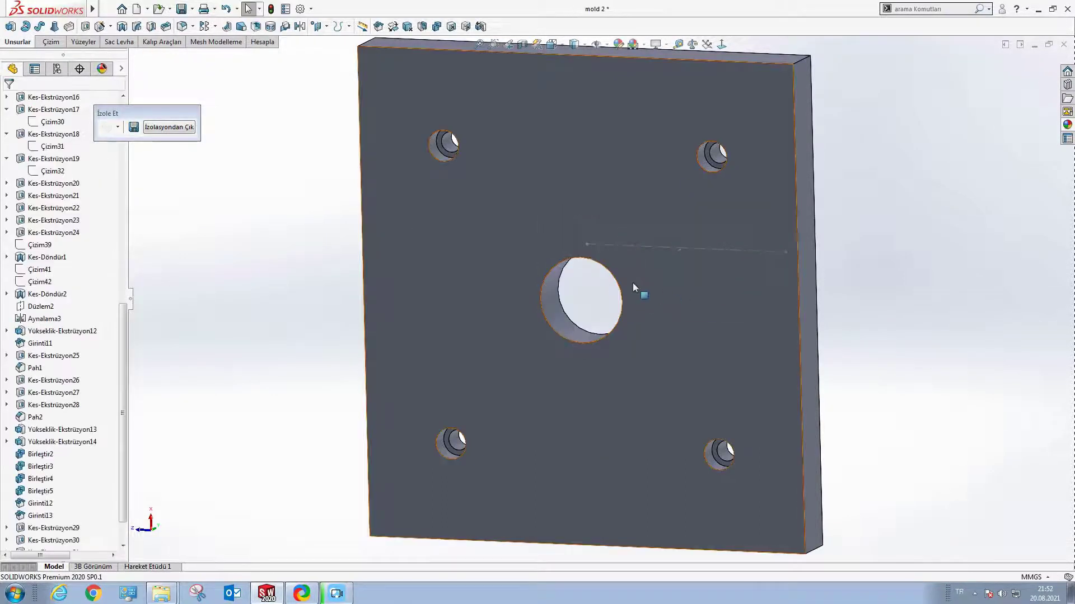
{"action": "scroll", "coordinate": [632, 283], "scroll_direction": "down", "scroll_amount": 5}
{"action": "scroll", "coordinate": [687, 220], "scroll_direction": "up", "scroll_amount": 6}
{"action": "middle_click_drag", "start_coordinate": [613, 301], "coordinate": [539, 302]}
{"action": "scroll", "coordinate": [543, 336], "scroll_direction": "down", "scroll_amount": 3}
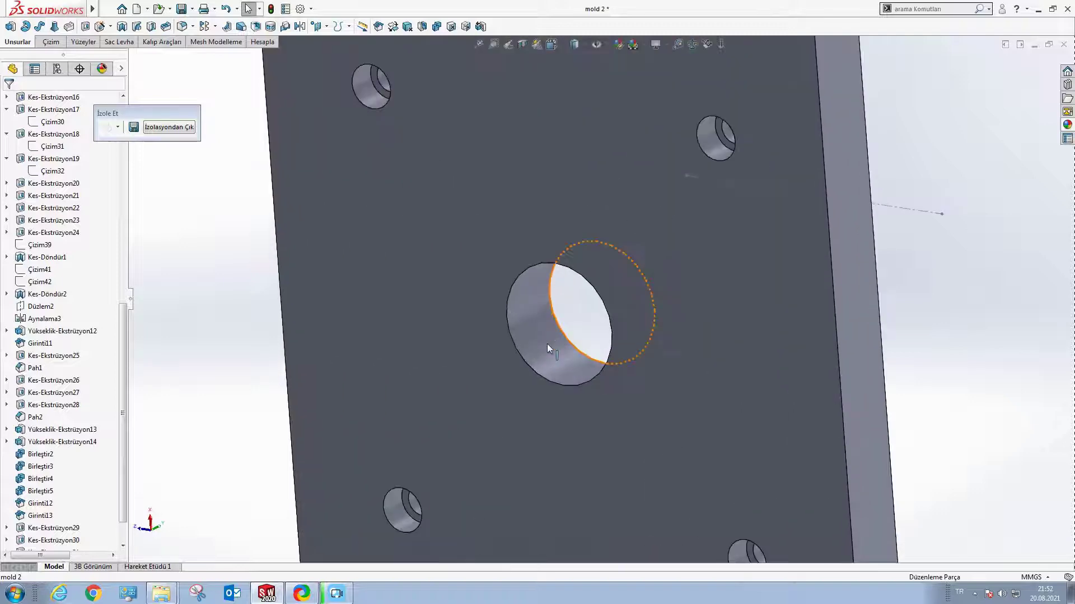
{"action": "scroll", "coordinate": [566, 323], "scroll_direction": "down", "scroll_amount": 1}
{"action": "scroll", "coordinate": [618, 262], "scroll_direction": "down", "scroll_amount": 2}
{"action": "scroll", "coordinate": [598, 292], "scroll_direction": "up", "scroll_amount": 4}
{"action": "scroll", "coordinate": [598, 292], "scroll_direction": "up", "scroll_amount": 3}
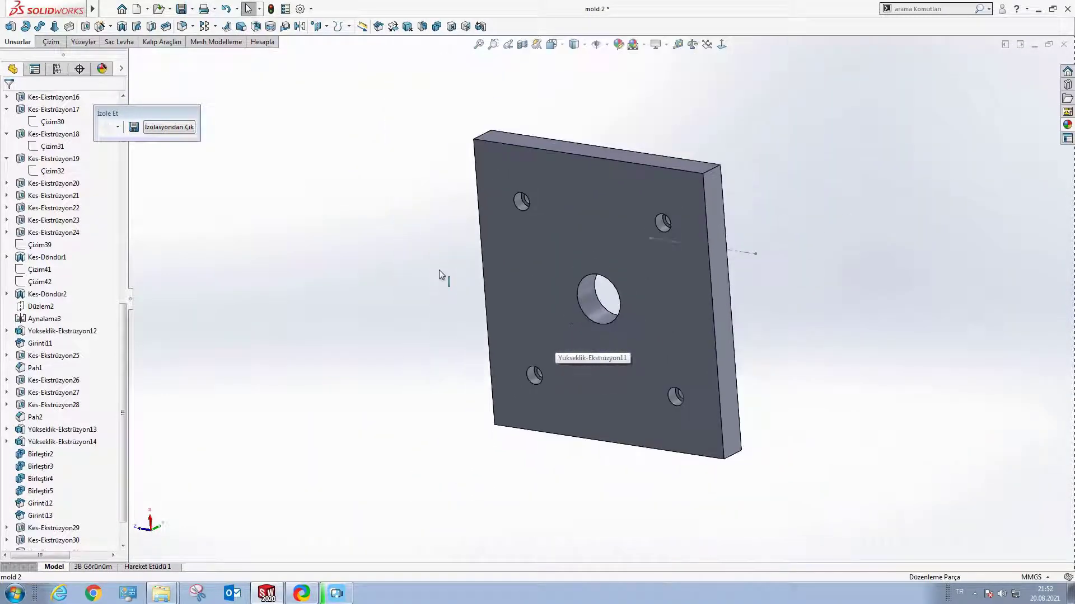
Step: Exit isolation to show the full mold and view it square to the plate face
{"action": "left_click", "coordinate": [168, 127]}
{"action": "scroll", "coordinate": [613, 283], "scroll_direction": "down", "scroll_amount": 3}
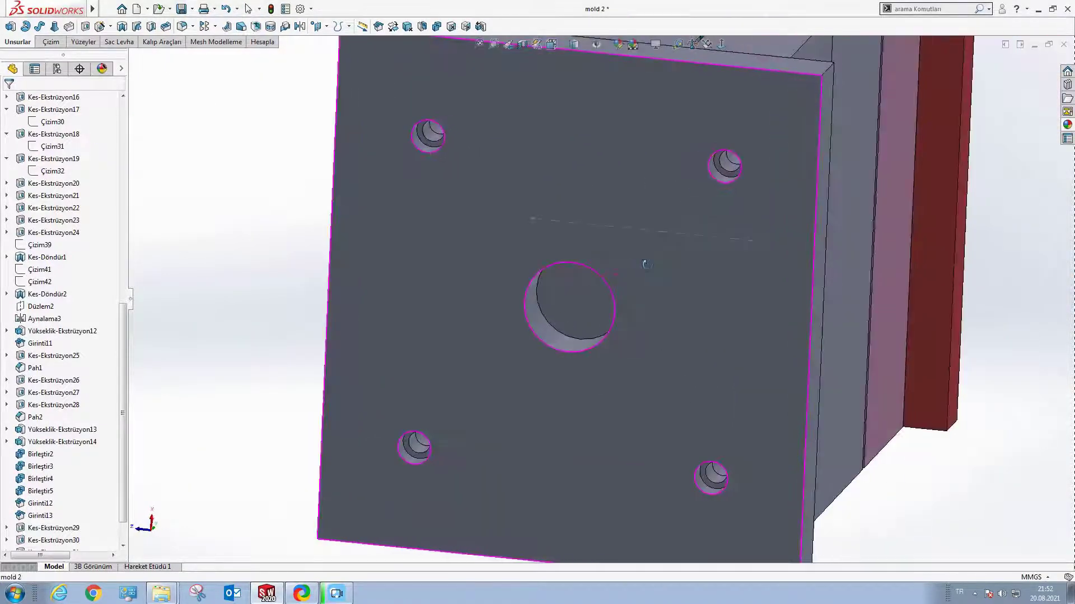
{"action": "scroll", "coordinate": [590, 311], "scroll_direction": "down", "scroll_amount": 1}
{"action": "scroll", "coordinate": [596, 302], "scroll_direction": "up", "scroll_amount": 4}
{"action": "scroll", "coordinate": [609, 275], "scroll_direction": "down", "scroll_amount": 5}
{"action": "scroll", "coordinate": [609, 274], "scroll_direction": "up", "scroll_amount": 5}
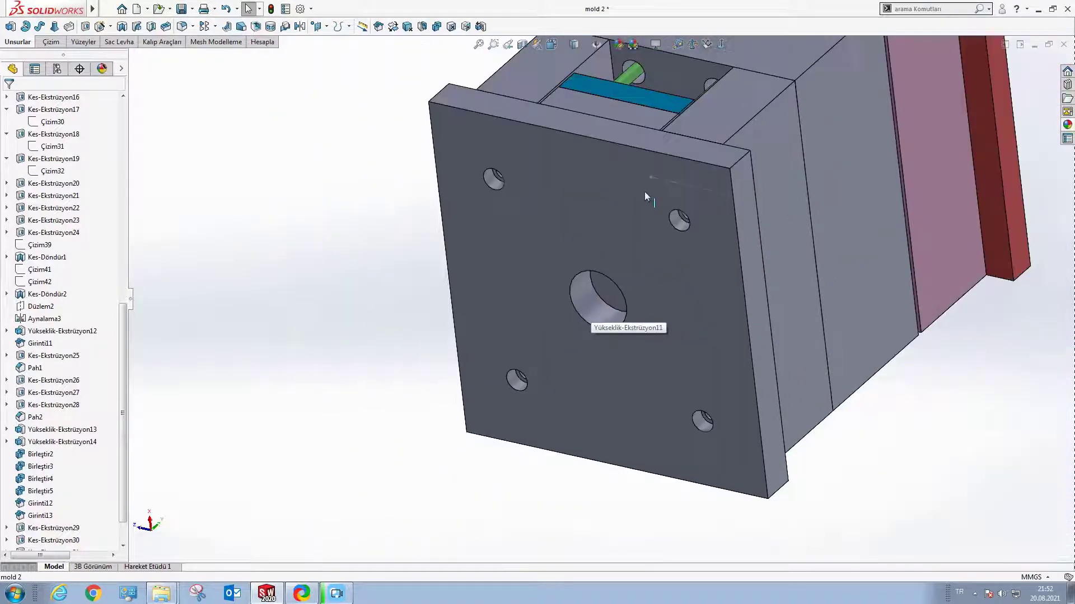
{"action": "key", "text": "ctrl+8"}
{"action": "scroll", "coordinate": [602, 273], "scroll_direction": "down", "scroll_amount": 4}
Step: Sketch a Ø30 mm circle centred in the hole on the face behind it
{"action": "right_click", "coordinate": [603, 273]}
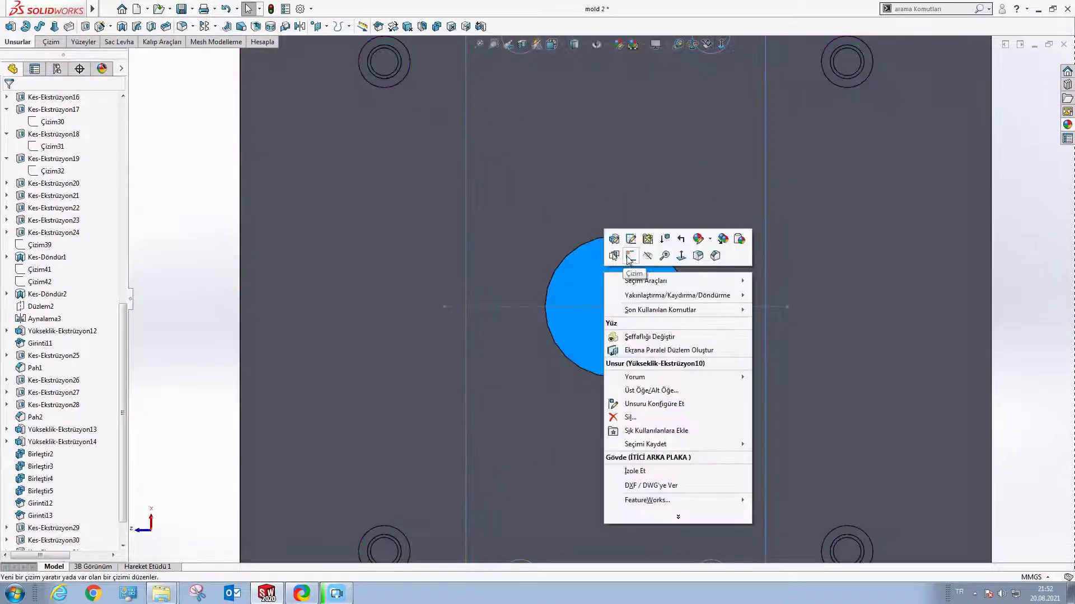
{"action": "left_click", "coordinate": [608, 260]}
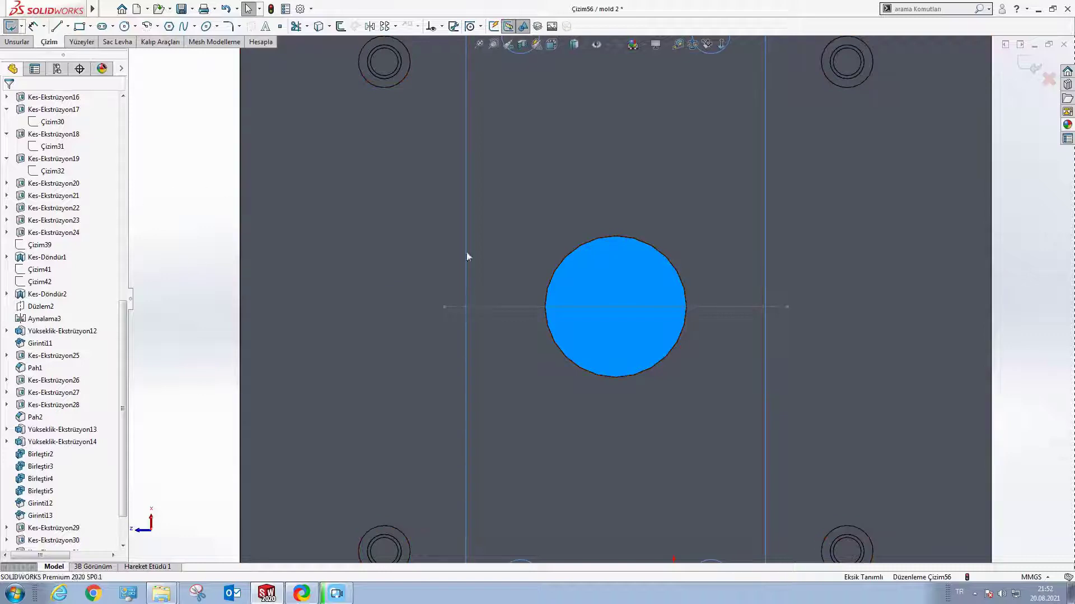
{"action": "key", "text": "c"}
{"action": "left_click_drag", "start_coordinate": [616, 307], "coordinate": [604, 359]}
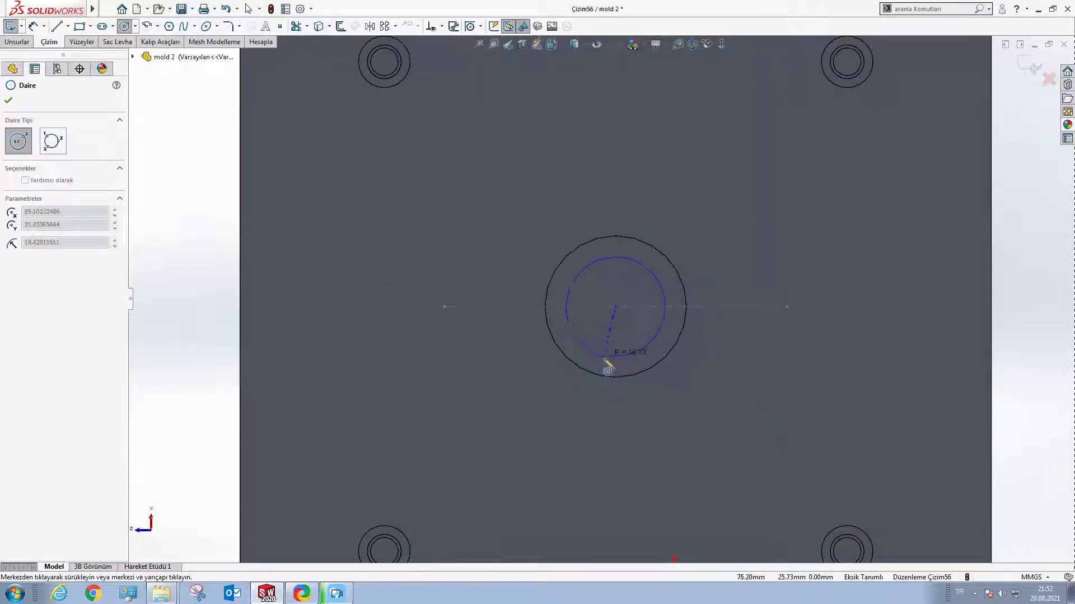
{"action": "key", "text": "Escape"}
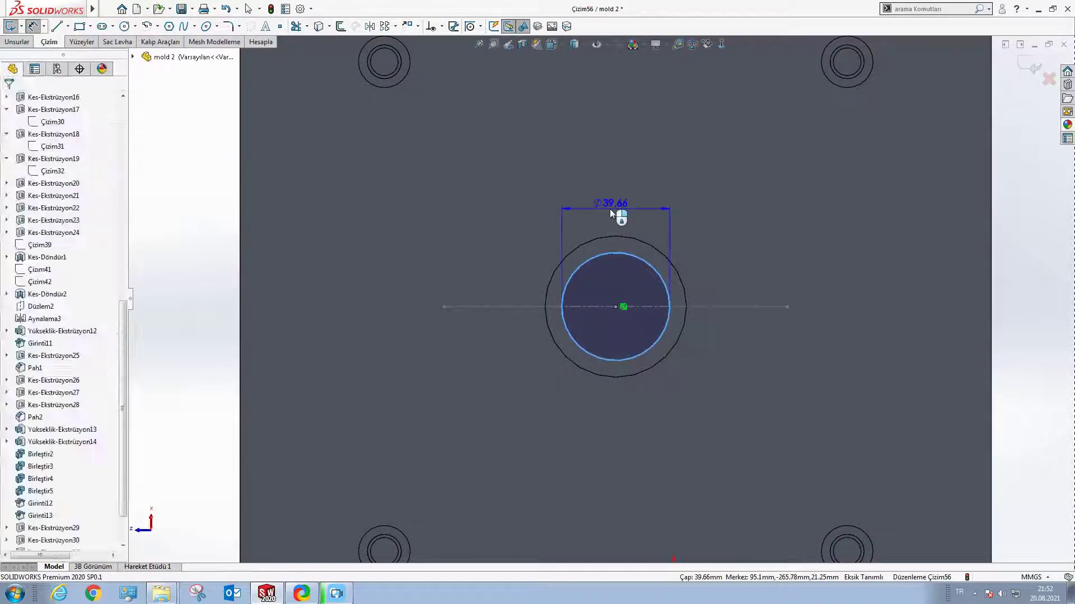
{"action": "left_click", "coordinate": [610, 209]}
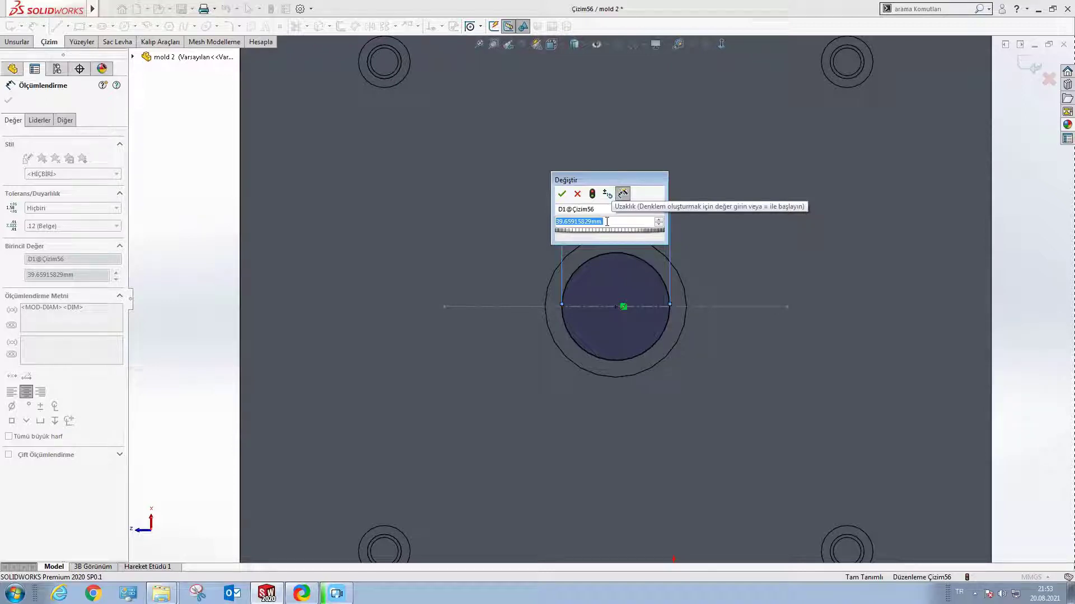
{"action": "type", "text": "3"}
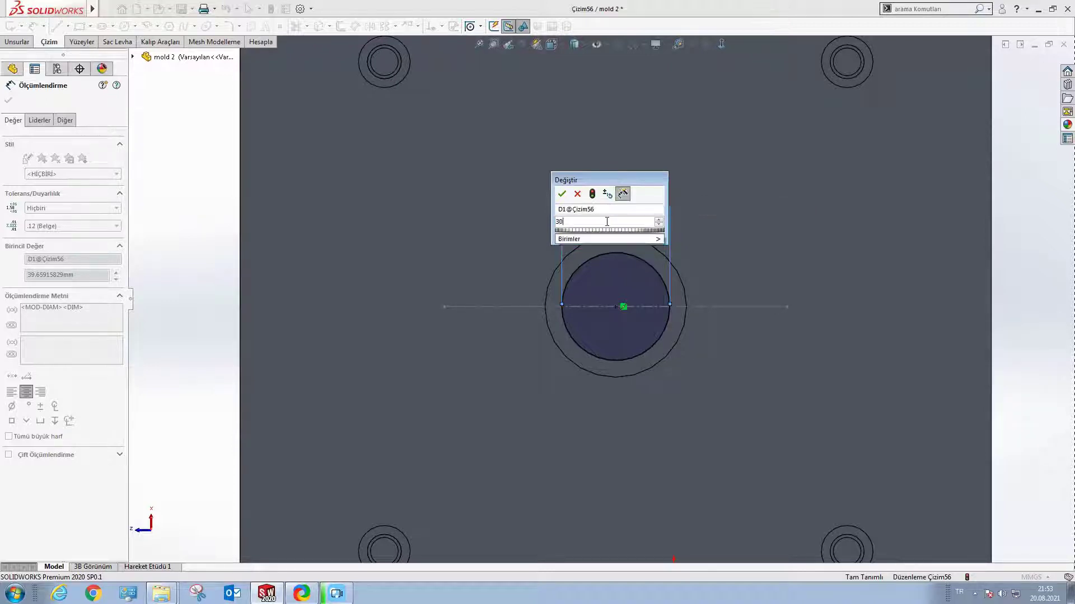
{"action": "type", "text": "0"}
{"action": "key", "text": "Return"}
{"action": "key", "text": "Escape"}
Step: Extrude the circle as a boss 340 mm long
{"action": "left_click", "coordinate": [17, 42]}
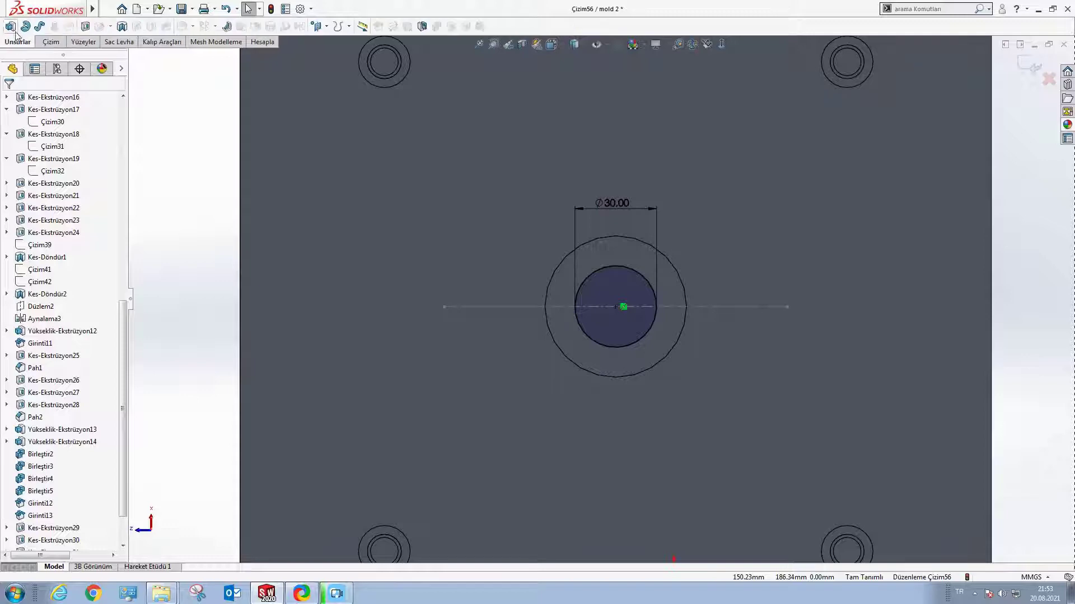
{"action": "left_click", "coordinate": [12, 26]}
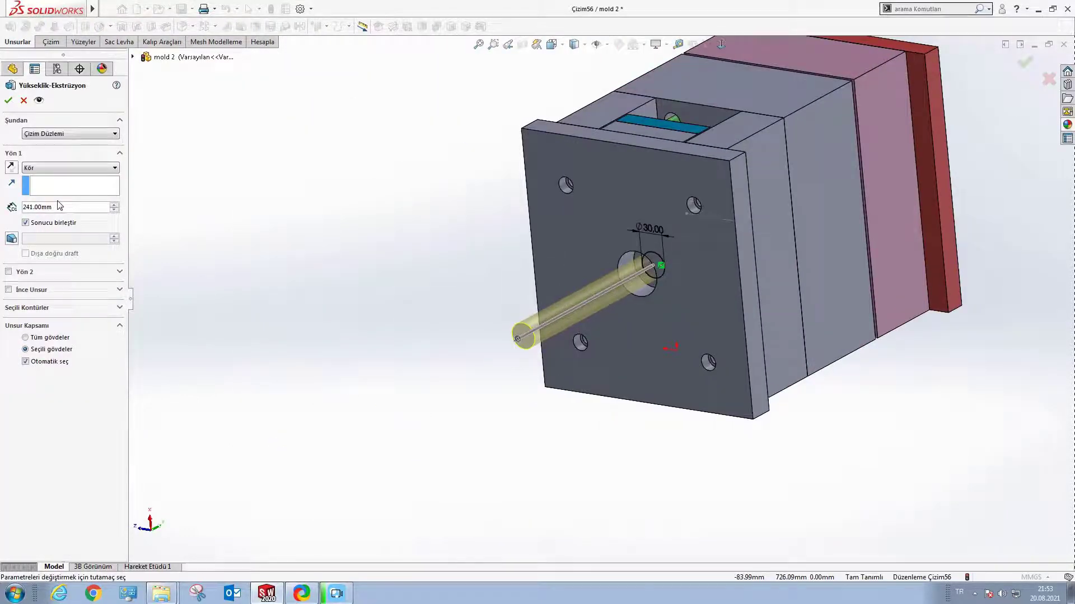
{"action": "double_click", "coordinate": [60, 206]}
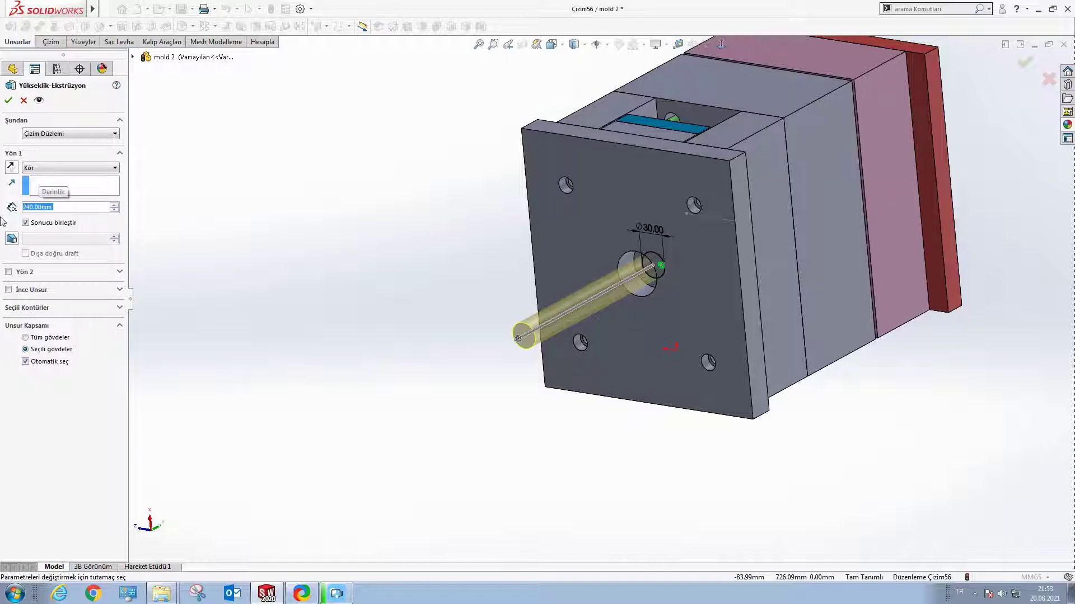
{"action": "type", "text": "340"}
{"action": "key", "text": "Return"}
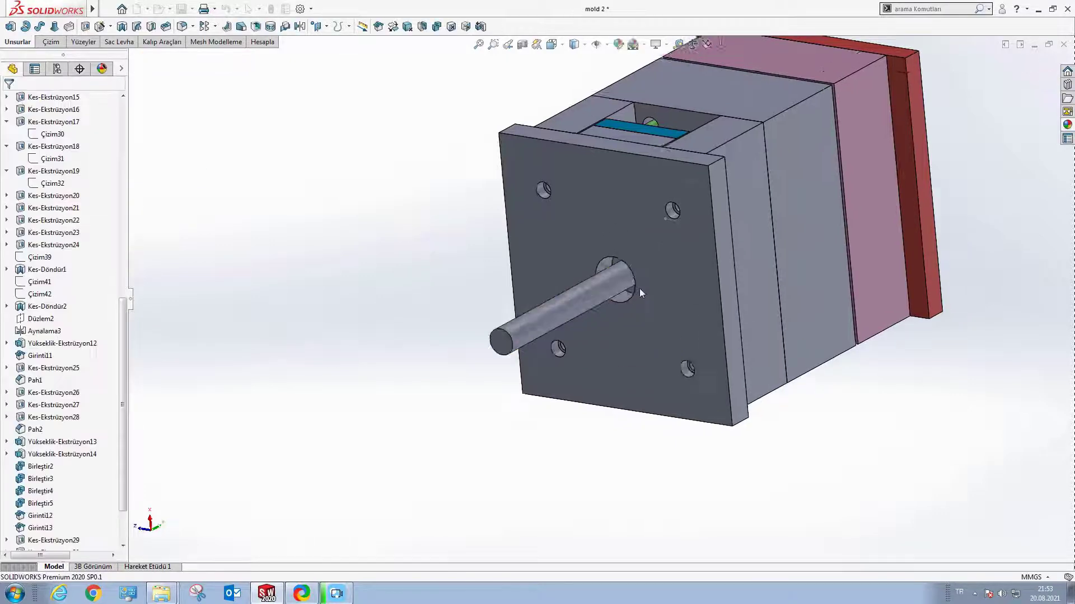
{"action": "mouse_move", "coordinate": [640, 288]}
{"action": "middle_mouse_down"}
{"action": "mouse_move", "coordinate": [611, 290]}
{"action": "mouse_move", "coordinate": [619, 326]}
{"action": "mouse_move", "coordinate": [614, 303]}
{"action": "middle_mouse_up"}
{"action": "scroll", "coordinate": [611, 291], "scroll_direction": "up", "scroll_amount": 5}
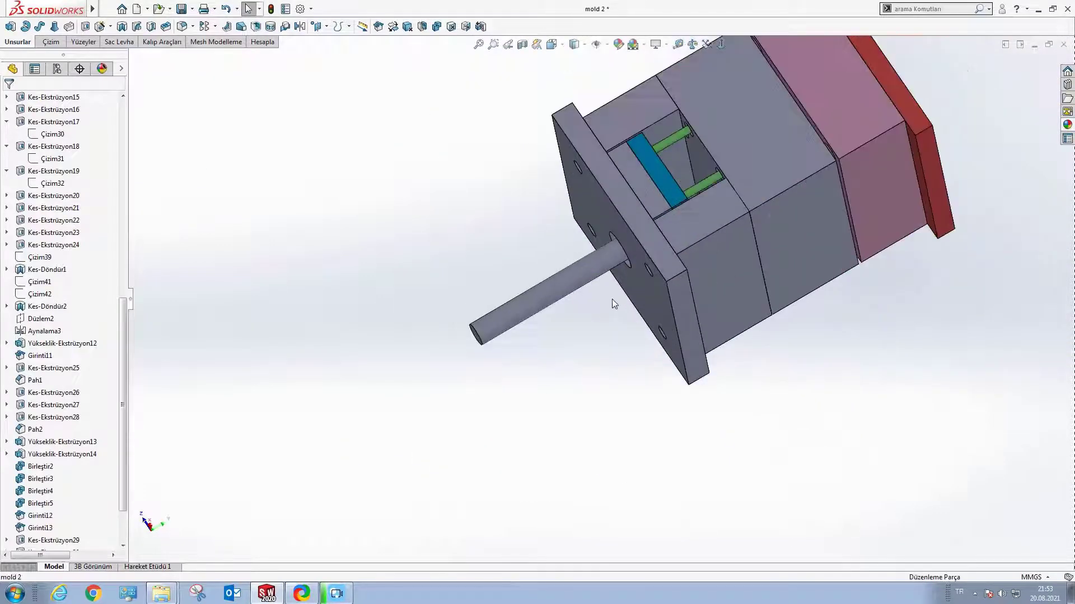
{"action": "scroll", "coordinate": [616, 291], "scroll_direction": "down", "scroll_amount": 2}
{"action": "scroll", "coordinate": [616, 288], "scroll_direction": "down", "scroll_amount": 2}
{"action": "scroll", "coordinate": [616, 288], "scroll_direction": "up", "scroll_amount": 3}
{"action": "mouse_move", "coordinate": [670, 200]}
{"action": "middle_mouse_down"}
{"action": "mouse_move", "coordinate": [655, 222]}
{"action": "mouse_move", "coordinate": [717, 222]}
{"action": "middle_mouse_up"}
{"action": "scroll", "coordinate": [705, 218], "scroll_direction": "down", "scroll_amount": 2}
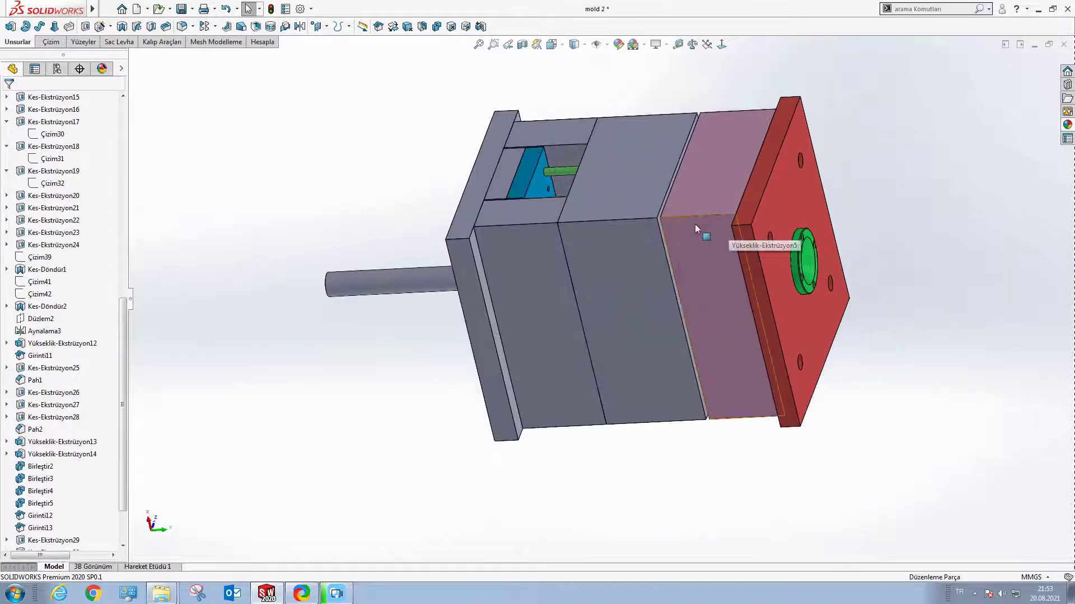
{"action": "scroll", "coordinate": [735, 222], "scroll_direction": "up", "scroll_amount": 2}
{"action": "scroll", "coordinate": [633, 210], "scroll_direction": "down", "scroll_amount": 2}
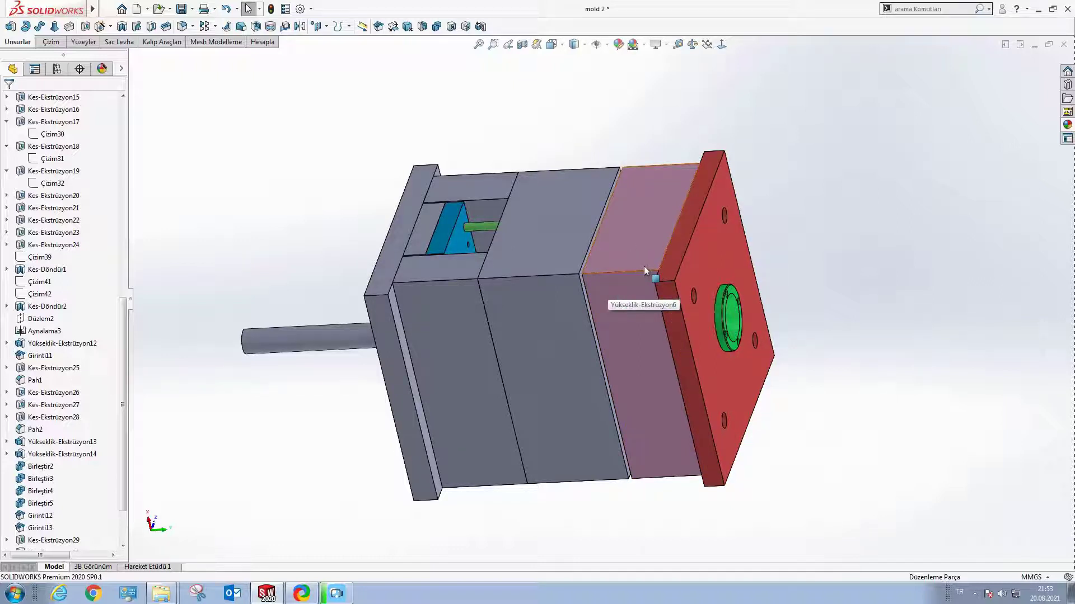
{"action": "scroll", "coordinate": [644, 266], "scroll_direction": "up", "scroll_amount": 1}
{"action": "scroll", "coordinate": [635, 287], "scroll_direction": "down", "scroll_amount": 1}
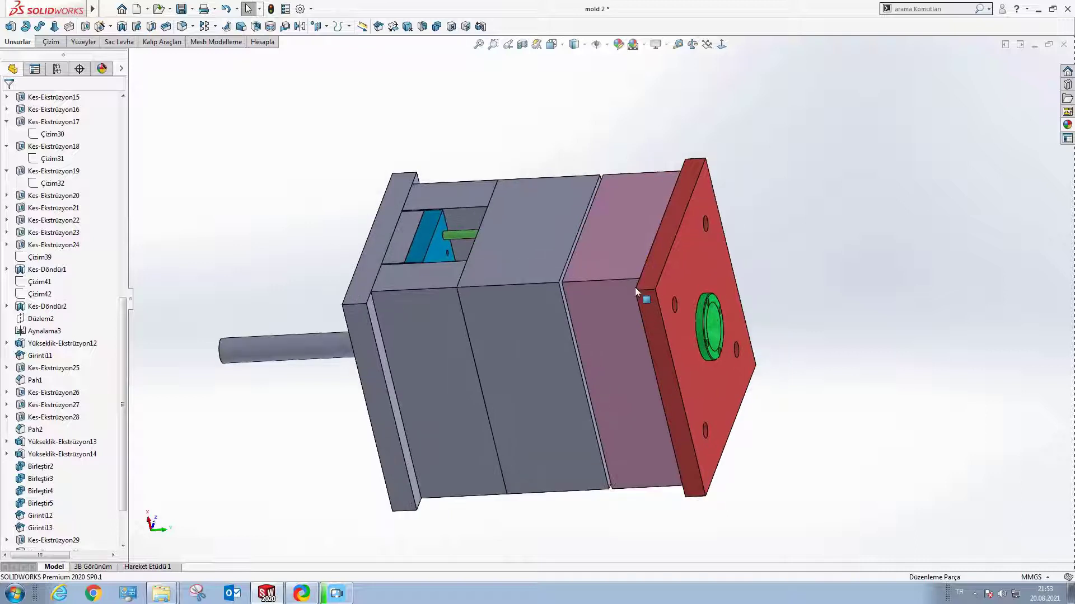
{"action": "middle_click_drag", "start_coordinate": [485, 294], "coordinate": [532, 313]}
{"action": "left_click", "coordinate": [532, 392]}
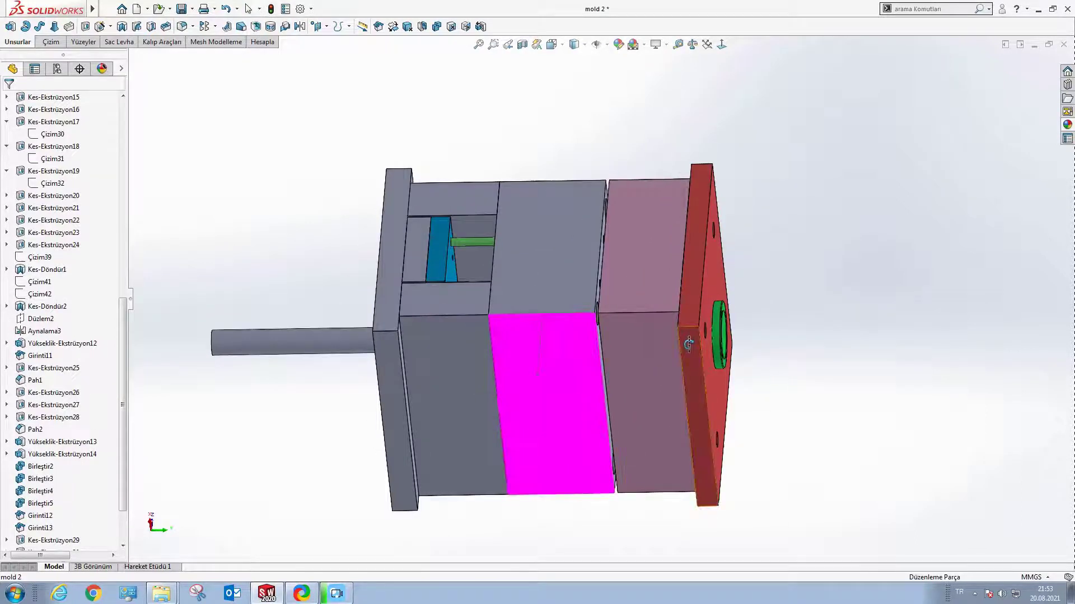
{"action": "scroll", "coordinate": [683, 313], "scroll_direction": "up", "scroll_amount": 2}
{"action": "left_click", "coordinate": [823, 281]}
{"action": "scroll", "coordinate": [733, 311], "scroll_direction": "up", "scroll_amount": 3}
{"action": "scroll", "coordinate": [630, 352], "scroll_direction": "down", "scroll_amount": 2}
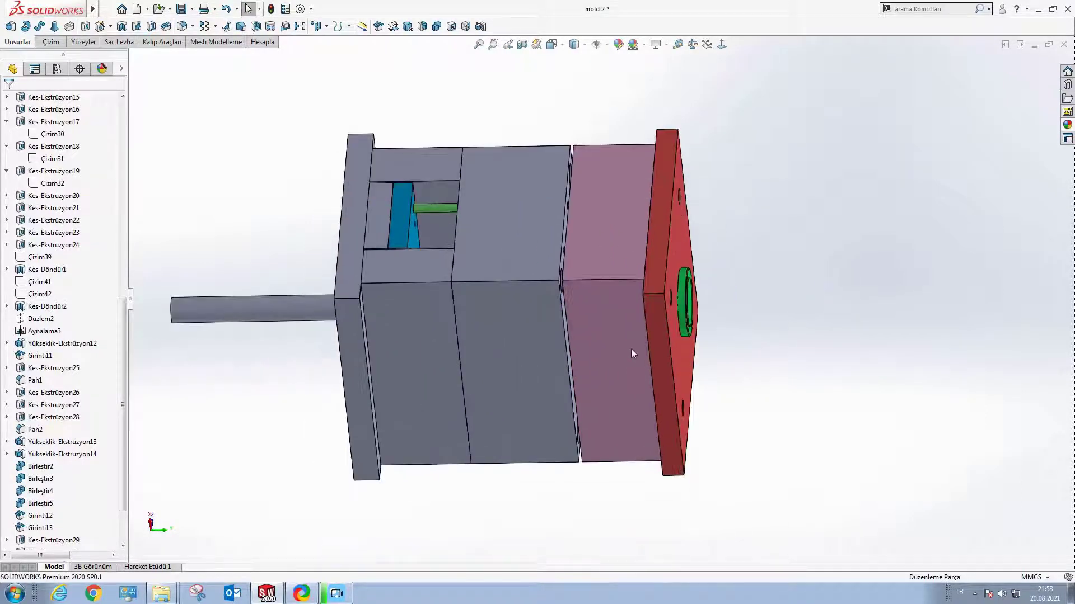
{"action": "scroll", "coordinate": [702, 293], "scroll_direction": "down", "scroll_amount": 1}
{"action": "scroll", "coordinate": [605, 303], "scroll_direction": "up", "scroll_amount": 3}
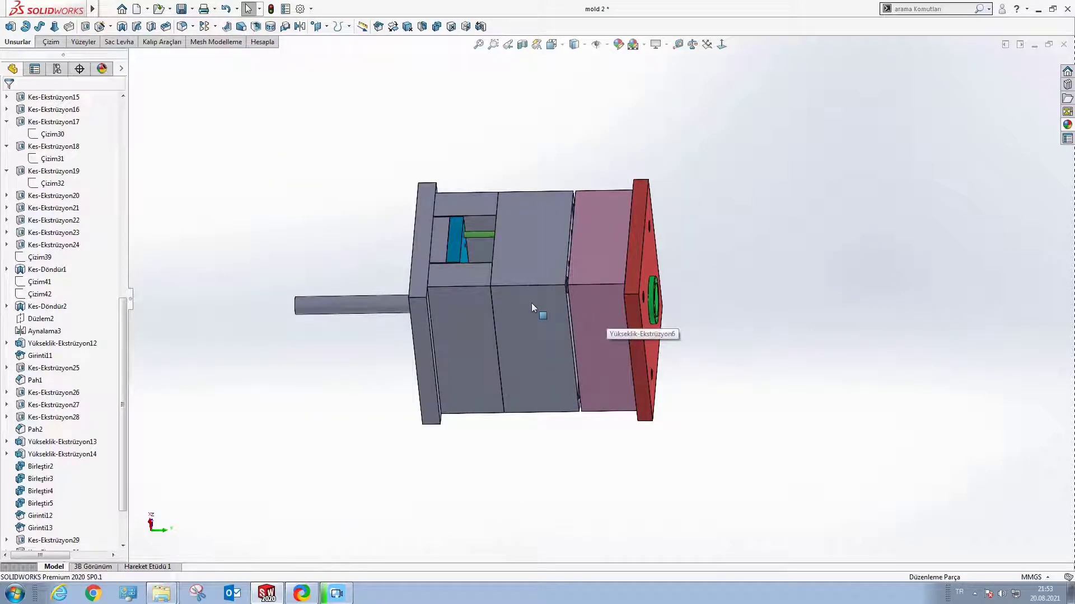
{"action": "middle_click_drag", "start_coordinate": [525, 309], "coordinate": [467, 278]}
{"action": "scroll", "coordinate": [466, 278], "scroll_direction": "down", "scroll_amount": 2}
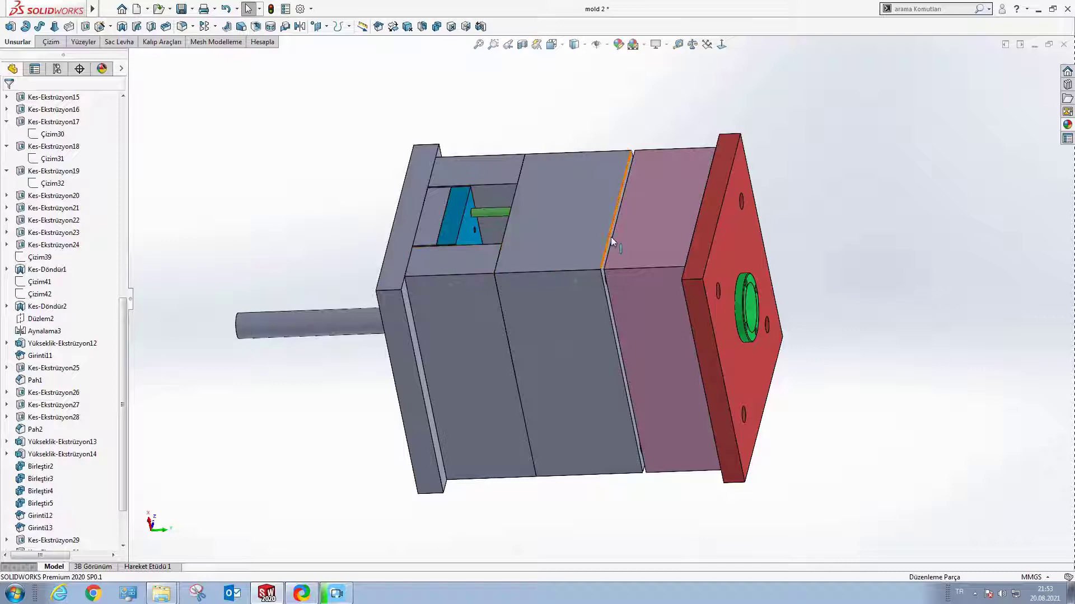
{"action": "scroll", "coordinate": [626, 236], "scroll_direction": "down", "scroll_amount": 2}
{"action": "scroll", "coordinate": [519, 260], "scroll_direction": "up", "scroll_amount": 3}
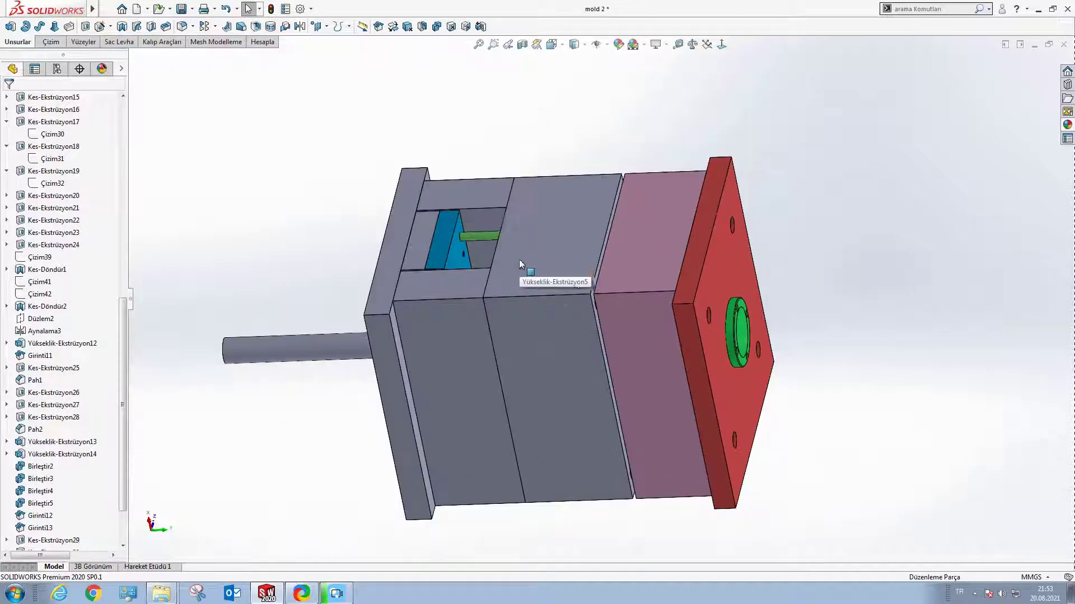
{"action": "scroll", "coordinate": [573, 278], "scroll_direction": "down", "scroll_amount": 3}
{"action": "scroll", "coordinate": [592, 313], "scroll_direction": "up", "scroll_amount": 2}
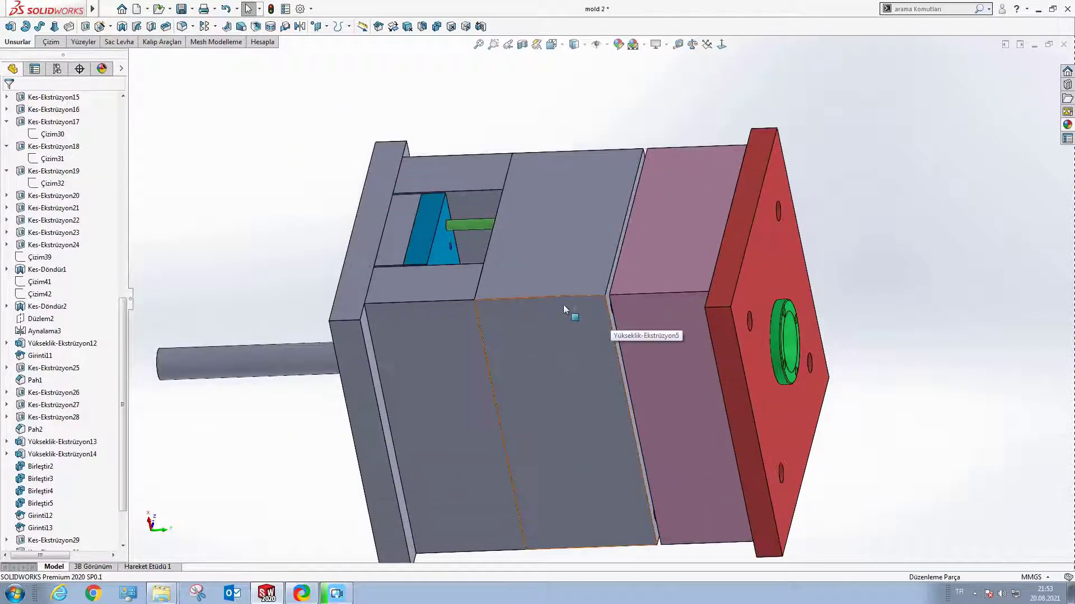
{"action": "scroll", "coordinate": [563, 305], "scroll_direction": "down", "scroll_amount": 1}
{"action": "scroll", "coordinate": [568, 293], "scroll_direction": "down", "scroll_amount": 2}
{"action": "scroll", "coordinate": [569, 293], "scroll_direction": "up", "scroll_amount": 1}
{"action": "middle_click_drag", "start_coordinate": [559, 330], "coordinate": [560, 307]}
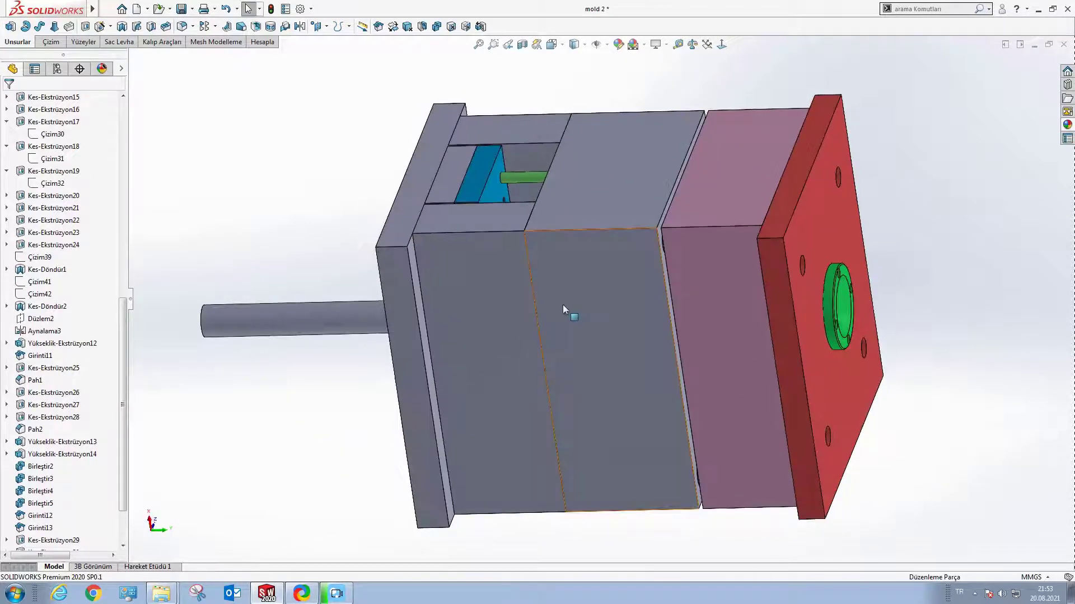
{"action": "scroll", "coordinate": [562, 304], "scroll_direction": "up", "scroll_amount": 1}
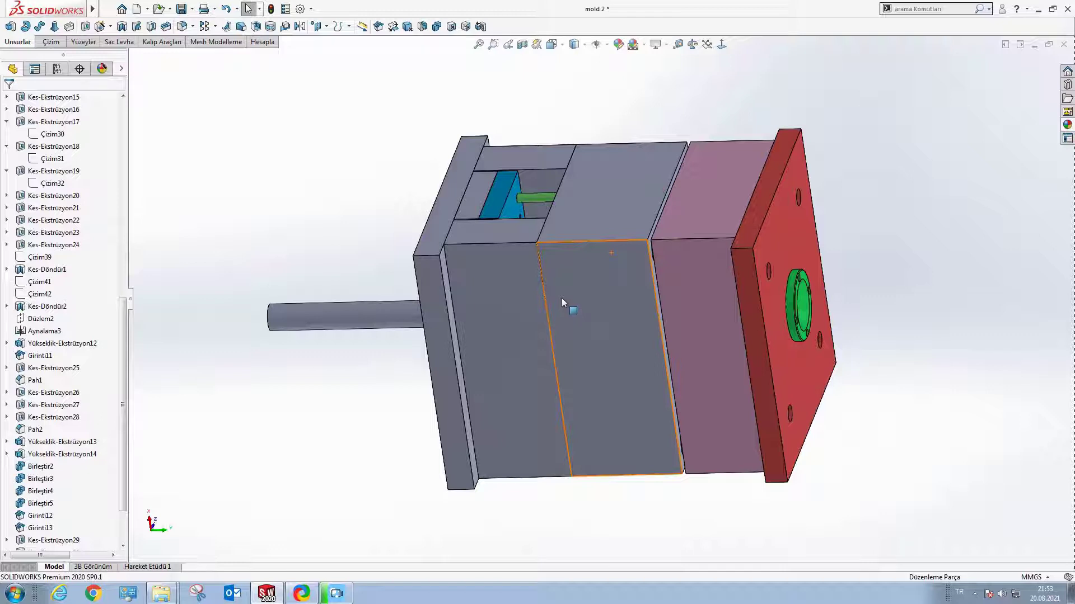
{"action": "key", "text": "ctrl+Right"}
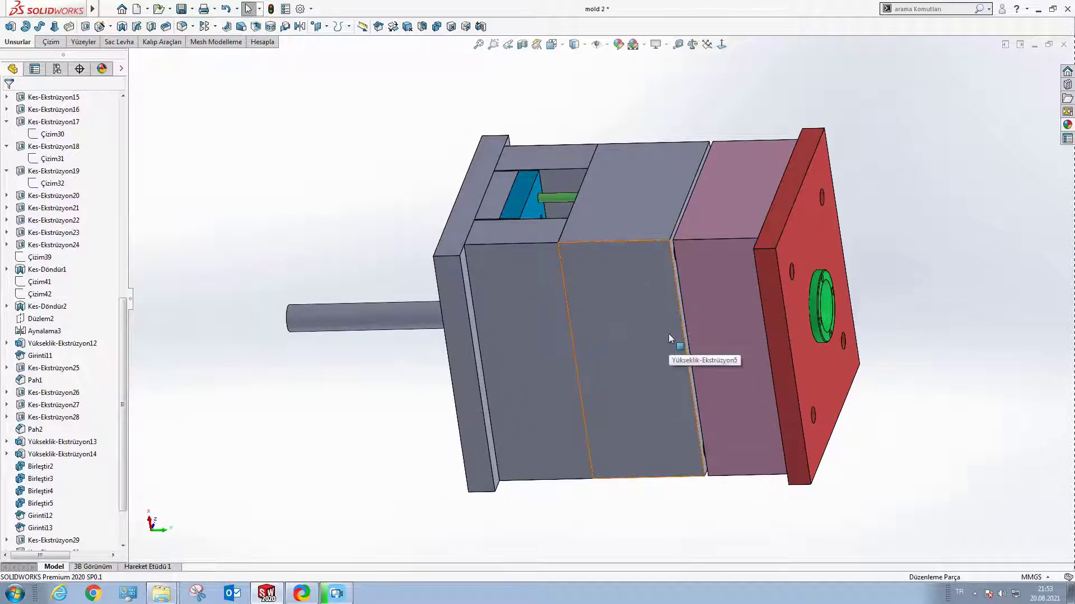
{"action": "mouse_move", "coordinate": [669, 333]}
{"action": "middle_mouse_down", "text": "ctrl"}
{"action": "mouse_move", "coordinate": [631, 320]}
{"action": "mouse_move", "coordinate": [687, 321]}
{"action": "middle_mouse_up", "text": "ctrl"}
{"action": "scroll", "coordinate": [686, 321], "scroll_direction": "down", "scroll_amount": 5}
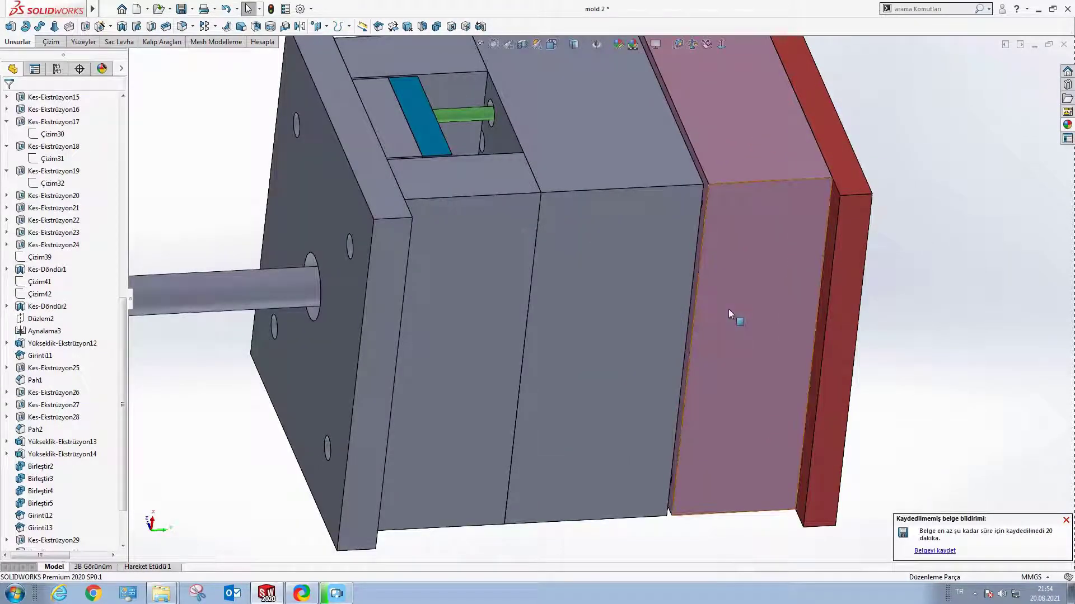
{"action": "scroll", "coordinate": [728, 309], "scroll_direction": "up", "scroll_amount": 3}
{"action": "scroll", "coordinate": [727, 310], "scroll_direction": "down", "scroll_amount": 2}
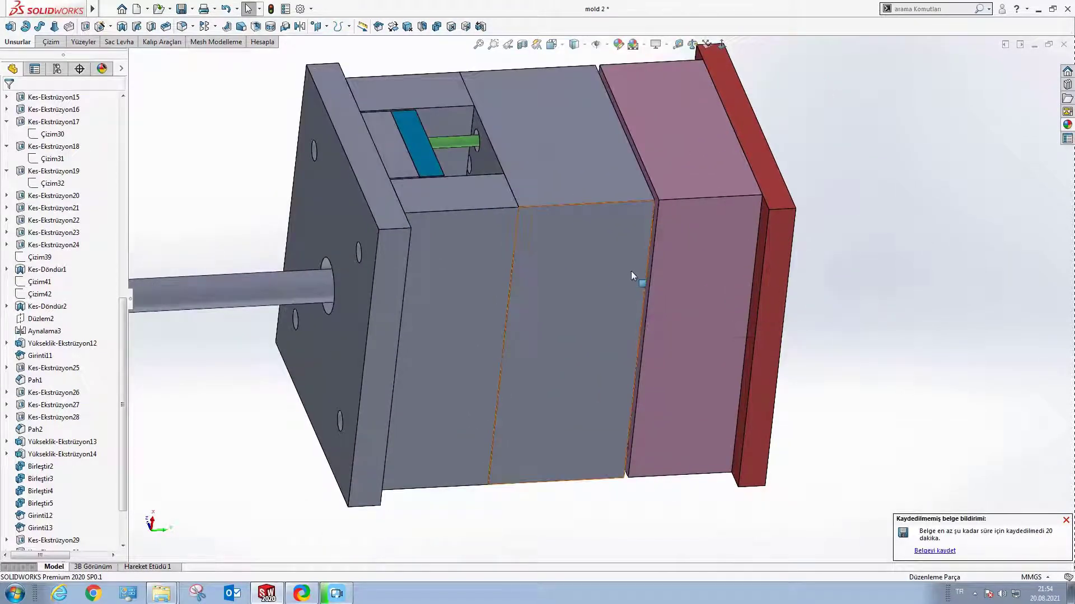
{"action": "middle_click_drag", "start_coordinate": [709, 274], "coordinate": [678, 272], "text": "ctrl"}
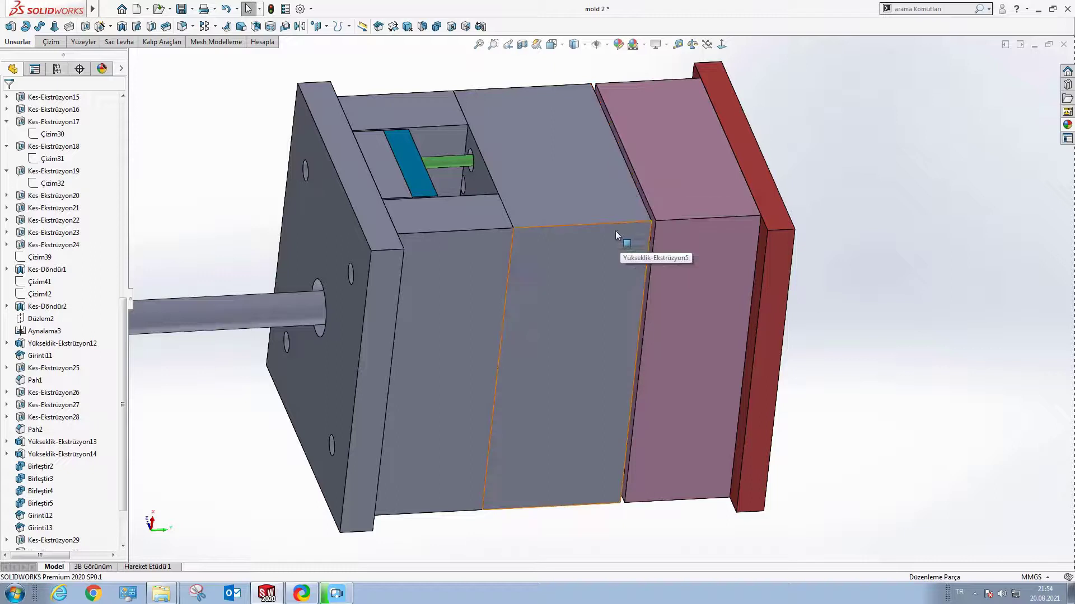
{"action": "scroll", "coordinate": [616, 231], "scroll_direction": "up", "scroll_amount": 3}
{"action": "scroll", "coordinate": [617, 227], "scroll_direction": "down", "scroll_amount": 3}
{"action": "scroll", "coordinate": [624, 217], "scroll_direction": "up", "scroll_amount": 2}
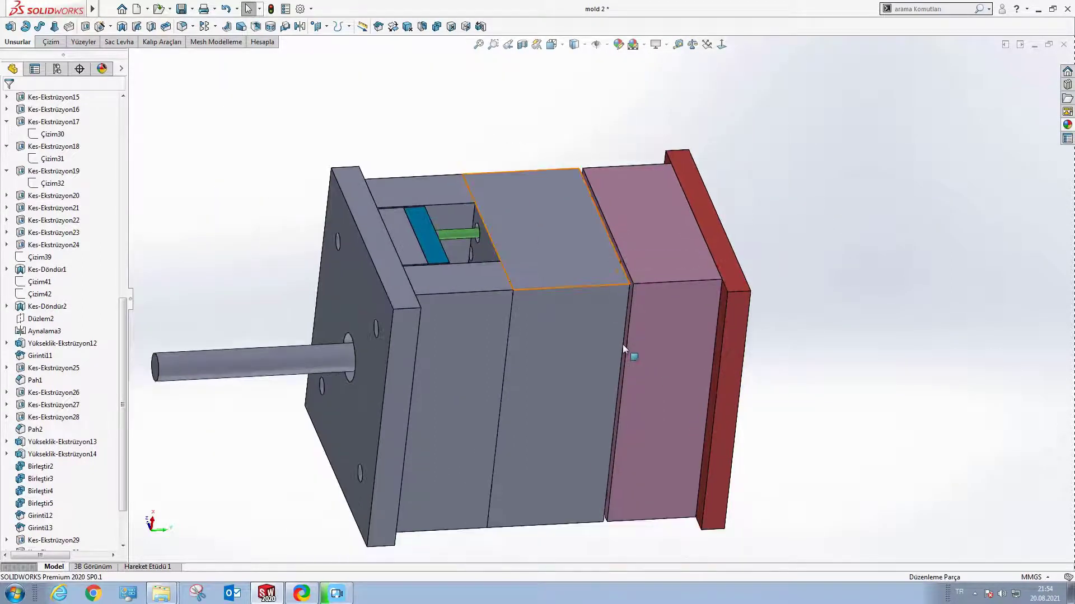
{"action": "scroll", "coordinate": [622, 344], "scroll_direction": "down", "scroll_amount": 1}
{"action": "scroll", "coordinate": [629, 365], "scroll_direction": "up", "scroll_amount": 3}
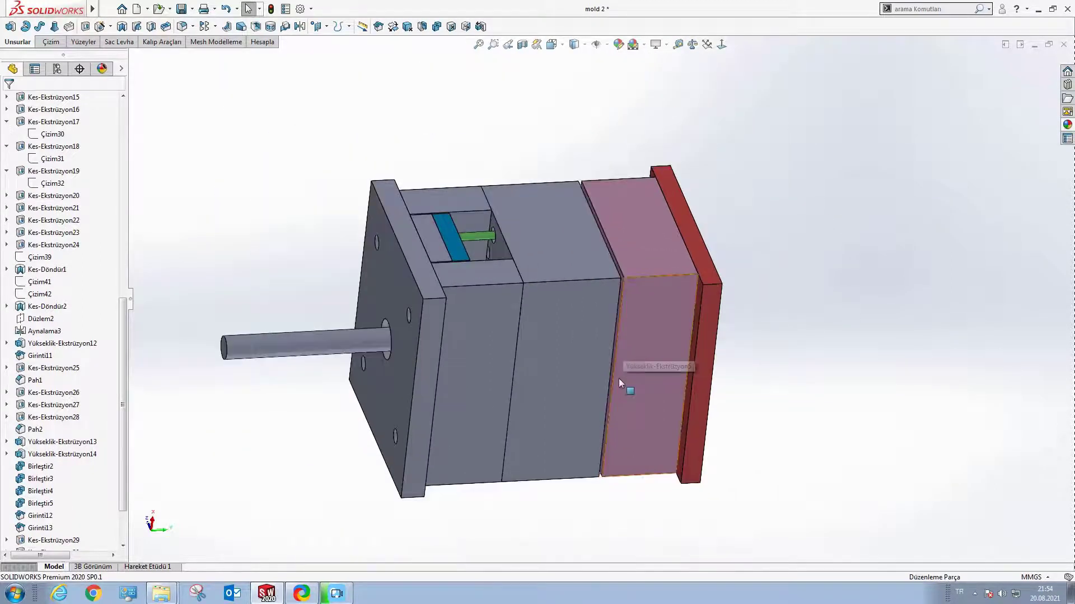
{"action": "scroll", "coordinate": [619, 378], "scroll_direction": "down", "scroll_amount": 1}
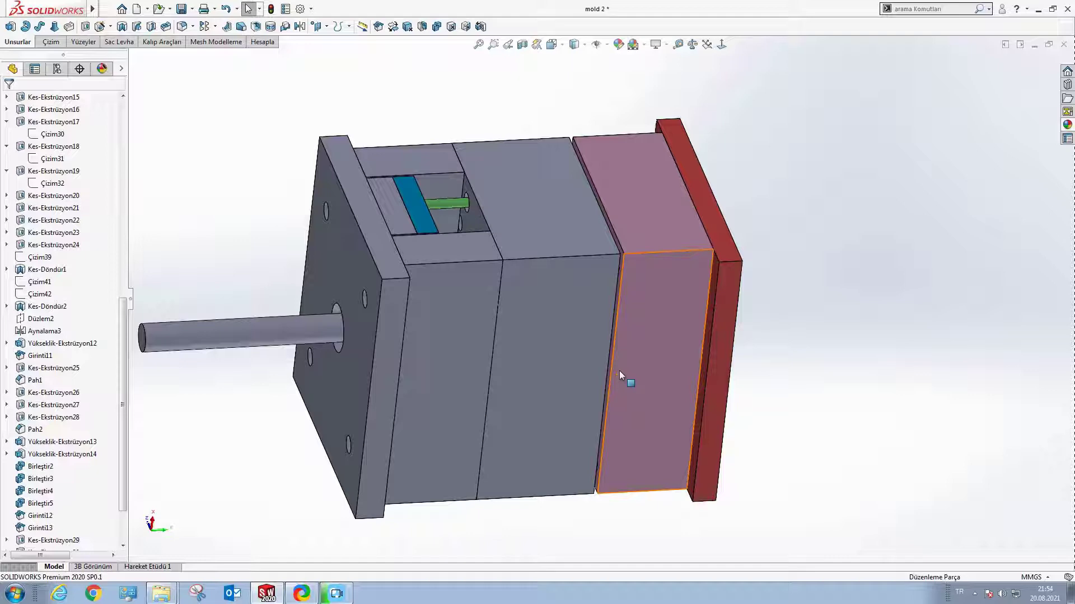
{"action": "middle_click_drag", "start_coordinate": [619, 371], "coordinate": [633, 170]}
{"action": "scroll", "coordinate": [632, 169], "scroll_direction": "down", "scroll_amount": 3}
{"action": "scroll", "coordinate": [623, 191], "scroll_direction": "up", "scroll_amount": 3}
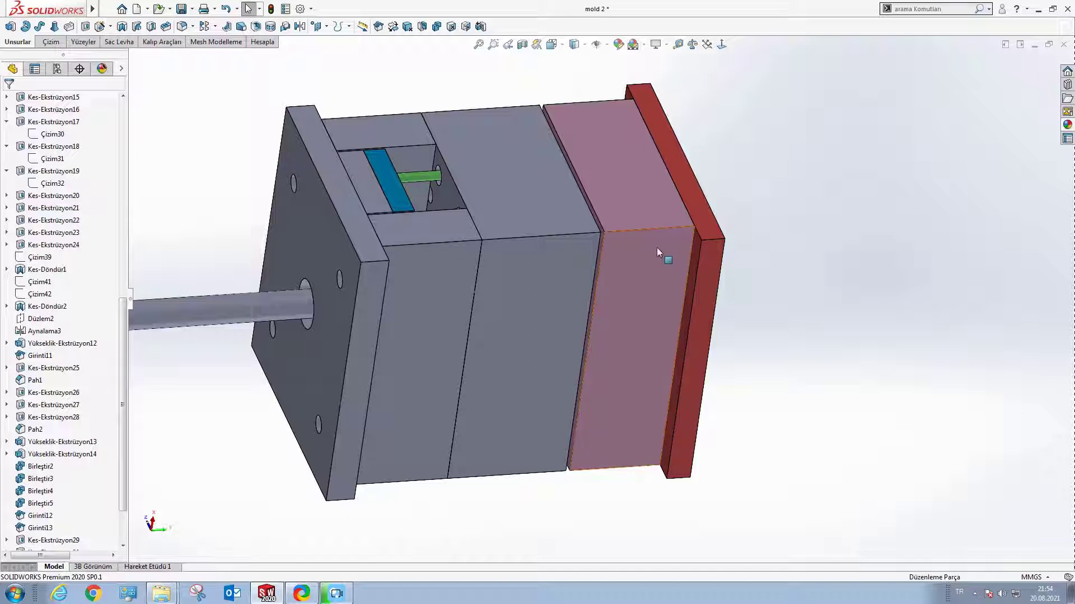
{"action": "scroll", "coordinate": [656, 246], "scroll_direction": "down", "scroll_amount": 2}
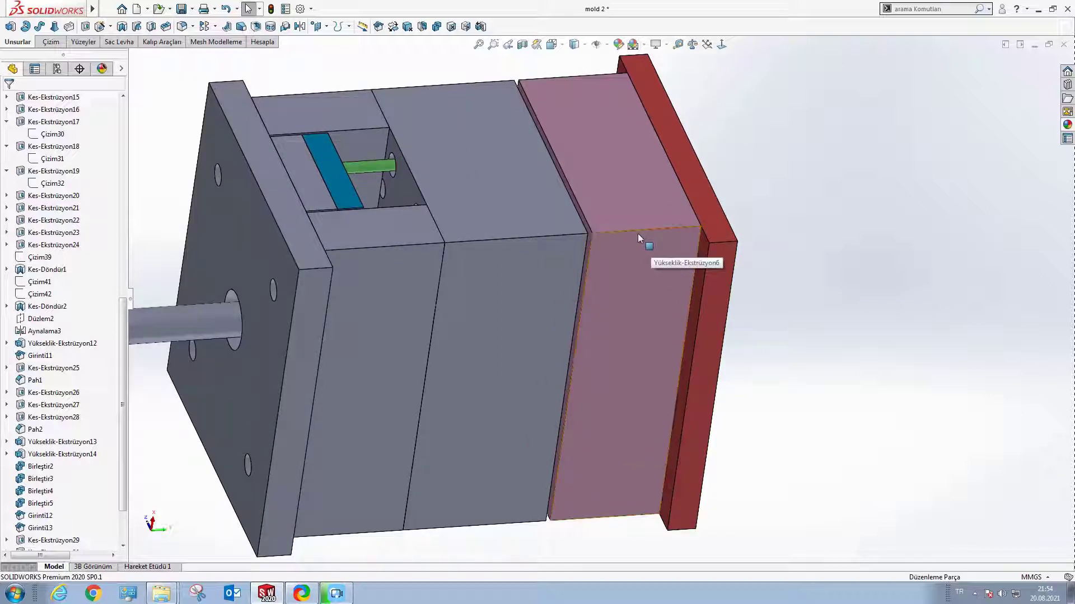
{"action": "scroll", "coordinate": [572, 247], "scroll_direction": "up", "scroll_amount": 2}
{"action": "scroll", "coordinate": [566, 297], "scroll_direction": "down", "scroll_amount": 1}
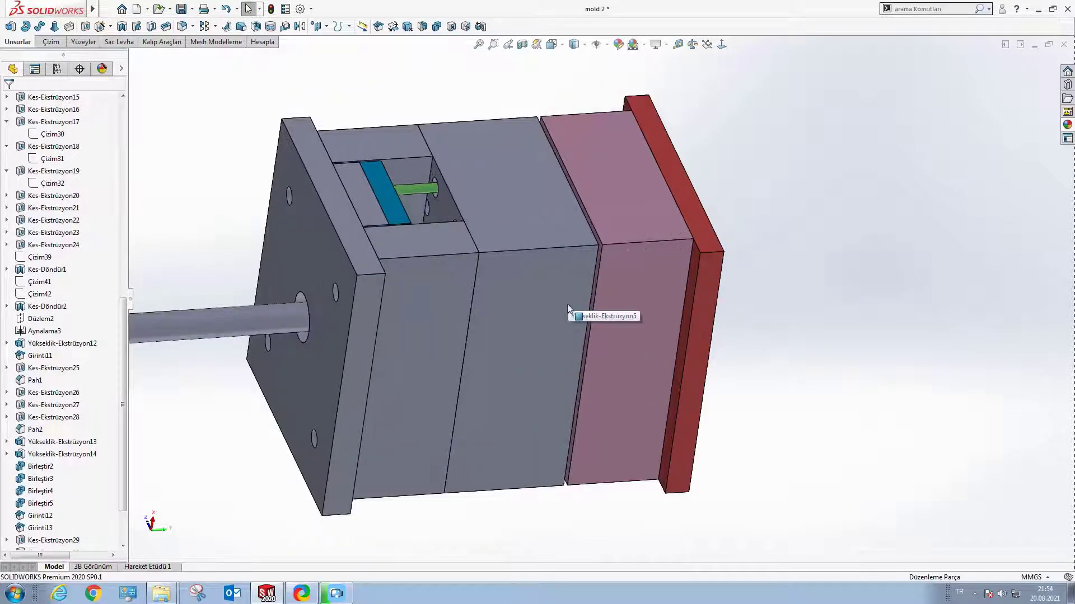
{"action": "mouse_move", "coordinate": [559, 304]}
{"action": "middle_mouse_down"}
{"action": "mouse_move", "coordinate": [496, 336]}
{"action": "mouse_move", "coordinate": [451, 342]}
{"action": "mouse_move", "coordinate": [551, 263]}
{"action": "middle_mouse_up"}
{"action": "mouse_move", "coordinate": [548, 277]}
{"action": "middle_mouse_down"}
{"action": "mouse_move", "coordinate": [528, 363]}
{"action": "mouse_move", "coordinate": [515, 231]}
{"action": "mouse_move", "coordinate": [569, 307]}
{"action": "mouse_move", "coordinate": [572, 267]}
{"action": "mouse_move", "coordinate": [616, 274]}
{"action": "mouse_move", "coordinate": [649, 197]}
{"action": "middle_mouse_up"}
{"action": "scroll", "coordinate": [570, 307], "scroll_direction": "down", "scroll_amount": 2}
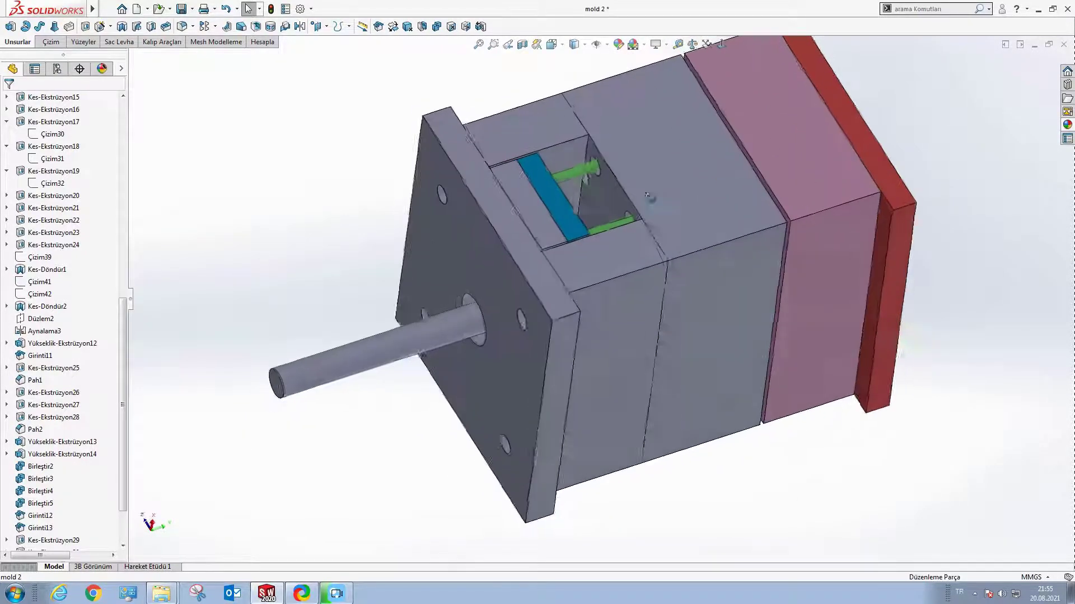
{"action": "scroll", "coordinate": [643, 215], "scroll_direction": "up", "scroll_amount": 2}
{"action": "scroll", "coordinate": [627, 244], "scroll_direction": "down", "scroll_amount": 2}
{"action": "scroll", "coordinate": [589, 304], "scroll_direction": "up", "scroll_amount": 3}
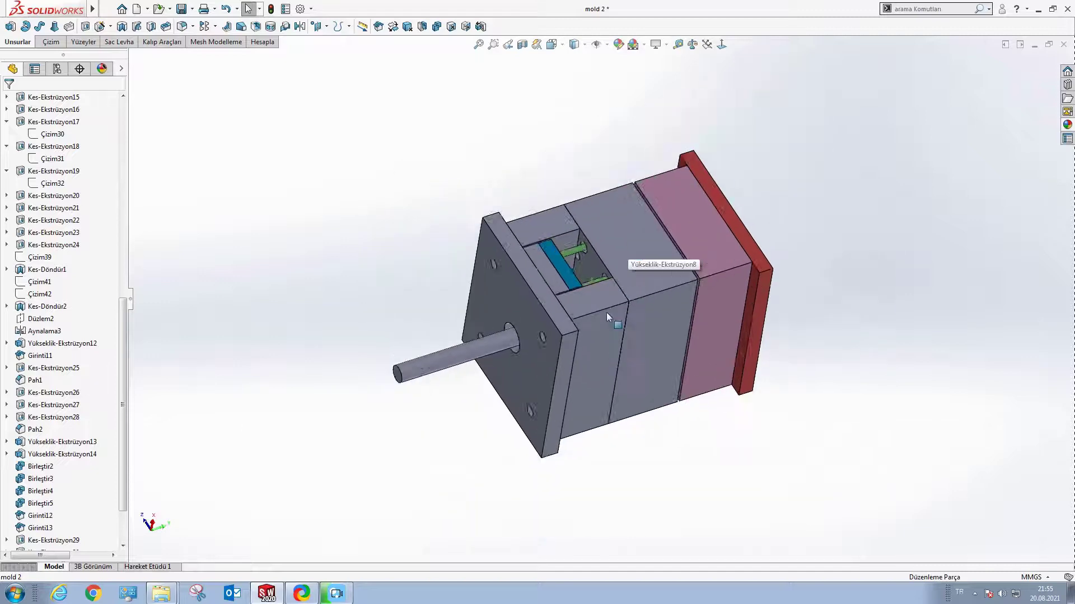
{"action": "scroll", "coordinate": [606, 316], "scroll_direction": "down", "scroll_amount": 2}
Step: Orbit the mold and select the top face of the middle plate
{"action": "scroll", "coordinate": [610, 318], "scroll_direction": "up", "scroll_amount": 3}
{"action": "mouse_move", "coordinate": [610, 318]}
{"action": "middle_mouse_down"}
{"action": "mouse_move", "coordinate": [656, 300]}
{"action": "mouse_move", "coordinate": [663, 312]}
{"action": "middle_mouse_up"}
{"action": "scroll", "coordinate": [656, 300], "scroll_direction": "down", "scroll_amount": 3}
{"action": "scroll", "coordinate": [656, 300], "scroll_direction": "down", "scroll_amount": 2}
{"action": "scroll", "coordinate": [663, 313], "scroll_direction": "up", "scroll_amount": 2}
{"action": "scroll", "coordinate": [627, 305], "scroll_direction": "down", "scroll_amount": 4}
{"action": "left_click", "coordinate": [628, 272]}
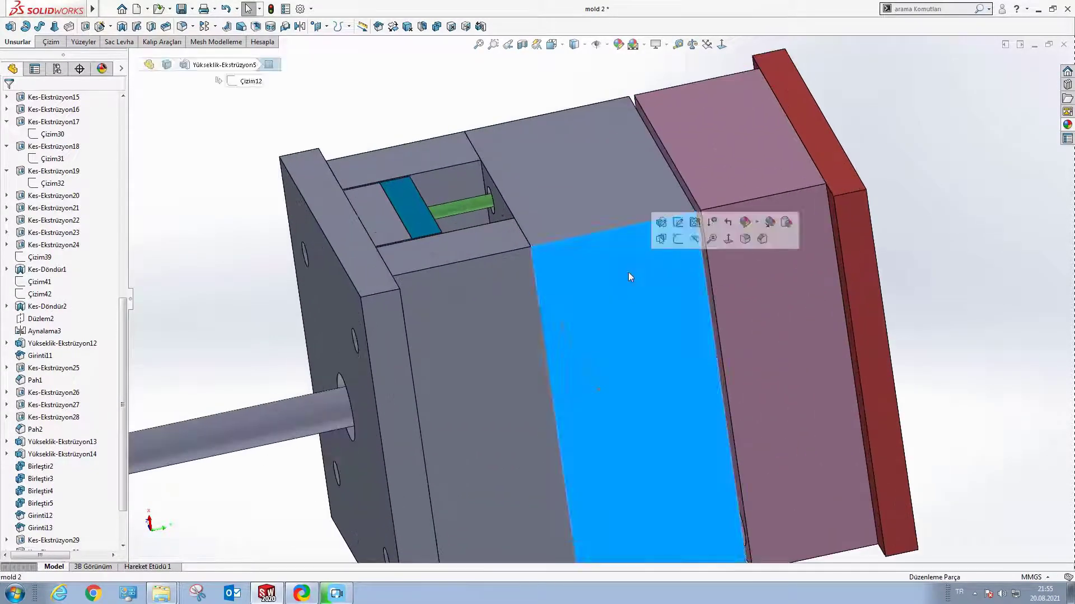
{"action": "scroll", "coordinate": [575, 314], "scroll_direction": "up", "scroll_amount": 3}
{"action": "middle_click_drag", "start_coordinate": [575, 315], "coordinate": [613, 321]}
{"action": "scroll", "coordinate": [614, 321], "scroll_direction": "down", "scroll_amount": 2}
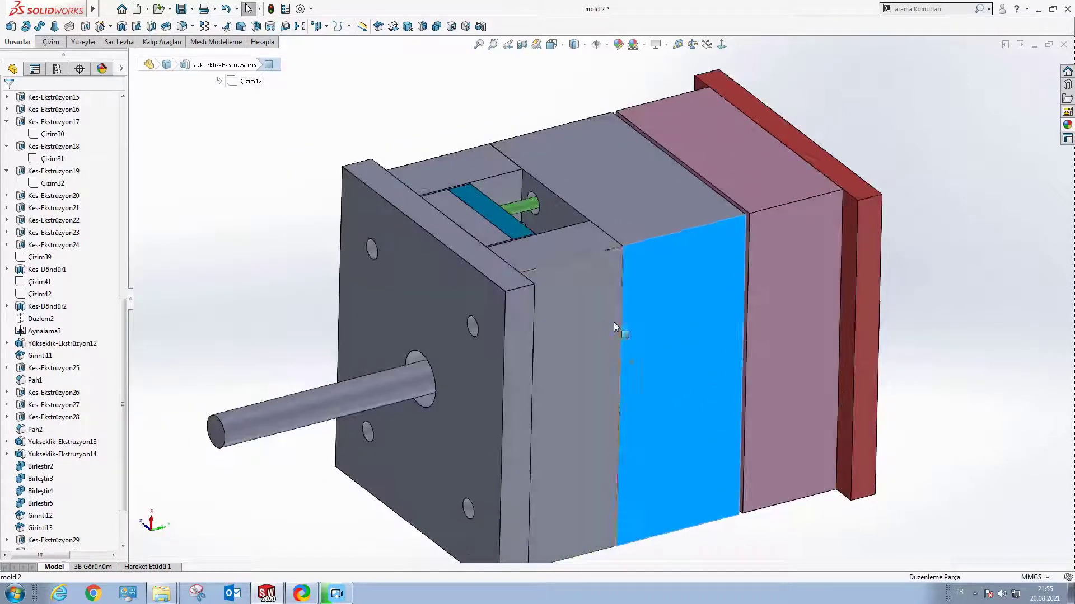
{"action": "scroll", "coordinate": [629, 279], "scroll_direction": "up", "scroll_amount": 2}
{"action": "left_click", "coordinate": [480, 131]}
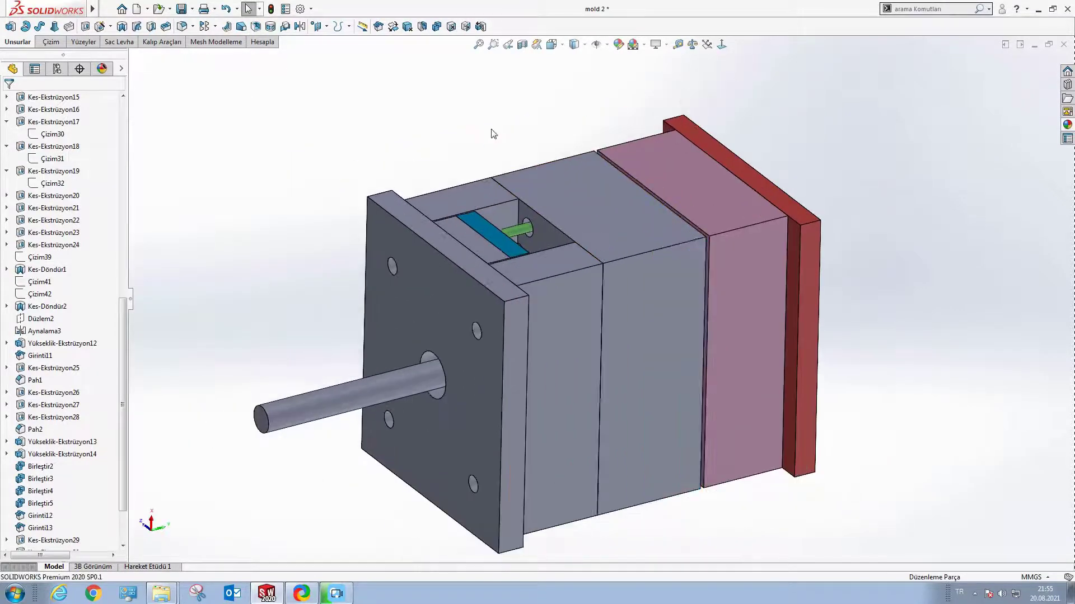
{"action": "left_click", "coordinate": [586, 203]}
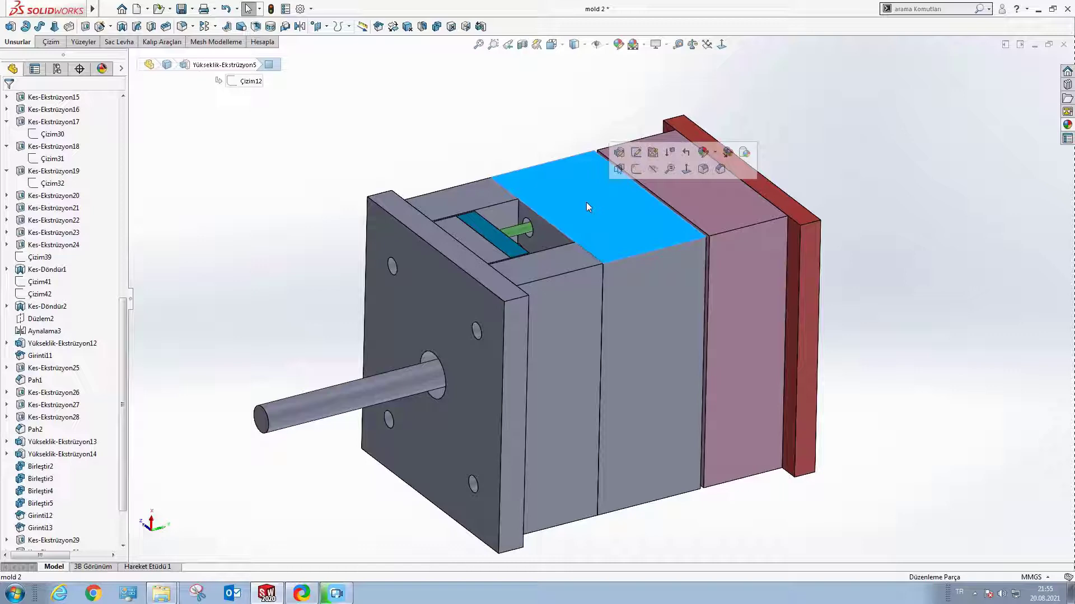
Step: Colour the ERKEK KASA body yellow (RGB 255, 226, 0) and isolate the selected plates
{"action": "left_click", "coordinate": [702, 152]}
{"action": "left_click", "coordinate": [750, 201]}
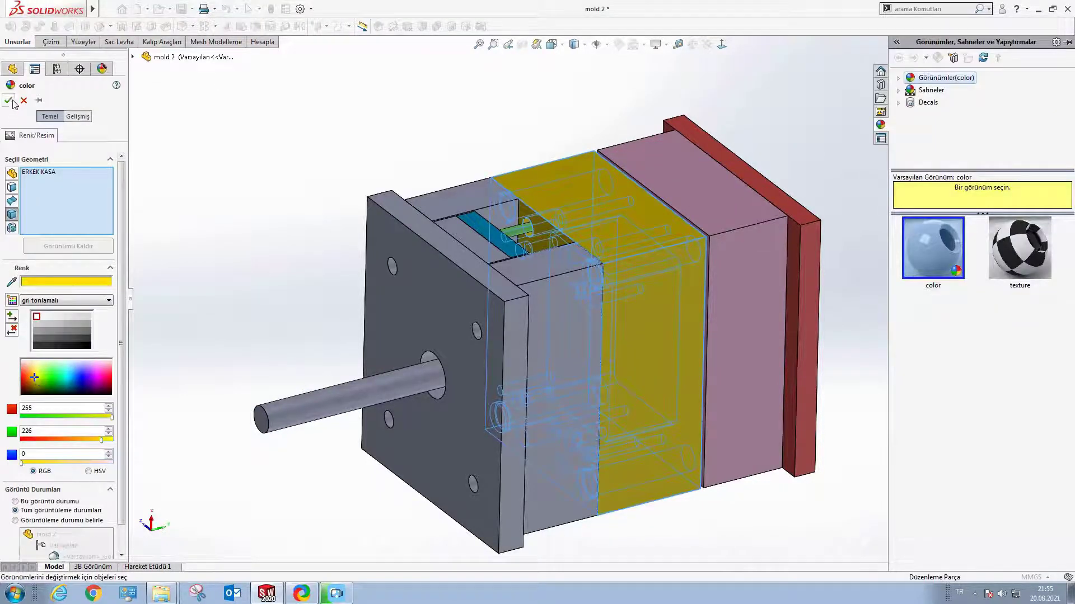
{"action": "key", "text": "Return"}
{"action": "left_click", "coordinate": [590, 197]}
{"action": "right_click", "coordinate": [656, 165]}
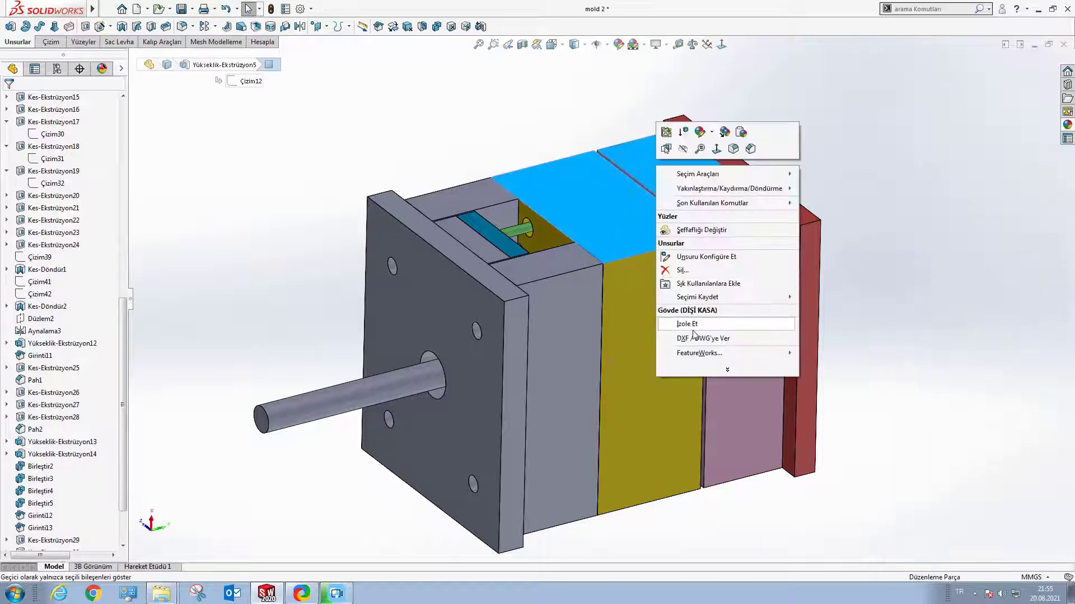
{"action": "left_click", "coordinate": [693, 334]}
Step: Hide the yellow plate body via its side face
{"action": "mouse_move", "coordinate": [630, 324]}
{"action": "middle_mouse_down"}
{"action": "mouse_move", "coordinate": [570, 320]}
{"action": "mouse_move", "coordinate": [616, 328]}
{"action": "mouse_move", "coordinate": [537, 273]}
{"action": "middle_mouse_up"}
{"action": "scroll", "coordinate": [616, 328], "scroll_direction": "down", "scroll_amount": 2}
{"action": "scroll", "coordinate": [536, 274], "scroll_direction": "down", "scroll_amount": 3}
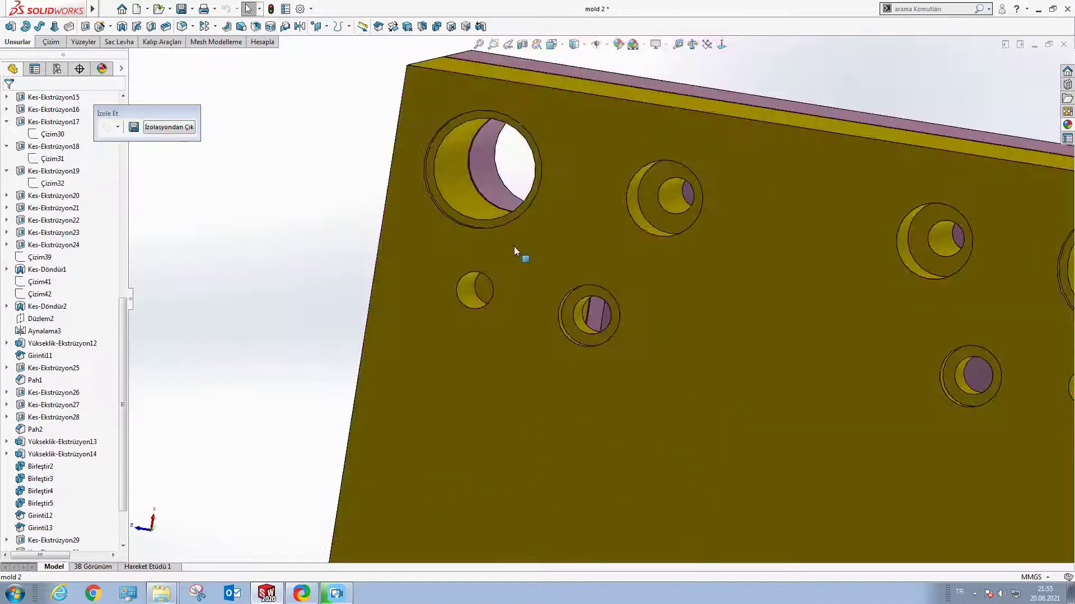
{"action": "middle_click_drag", "start_coordinate": [593, 252], "coordinate": [602, 197]}
{"action": "scroll", "coordinate": [593, 235], "scroll_direction": "up", "scroll_amount": 3}
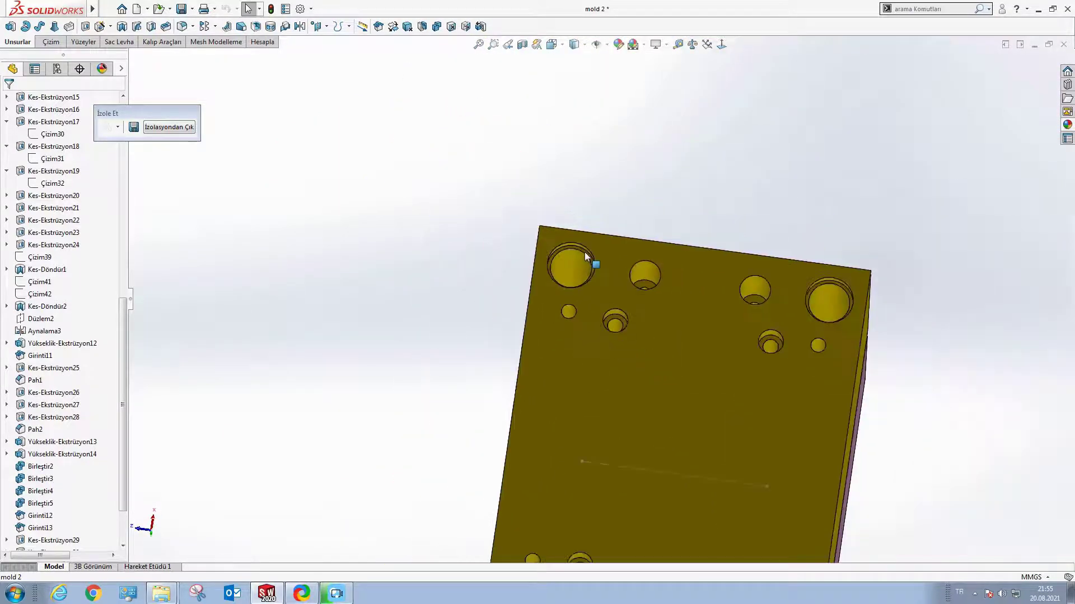
{"action": "mouse_move", "coordinate": [587, 259]}
{"action": "middle_mouse_down"}
{"action": "mouse_move", "coordinate": [560, 396]}
{"action": "mouse_move", "coordinate": [532, 422]}
{"action": "middle_mouse_up"}
{"action": "scroll", "coordinate": [600, 304], "scroll_direction": "down", "scroll_amount": 3}
{"action": "left_click", "coordinate": [599, 304]}
{"action": "right_click", "coordinate": [596, 301]}
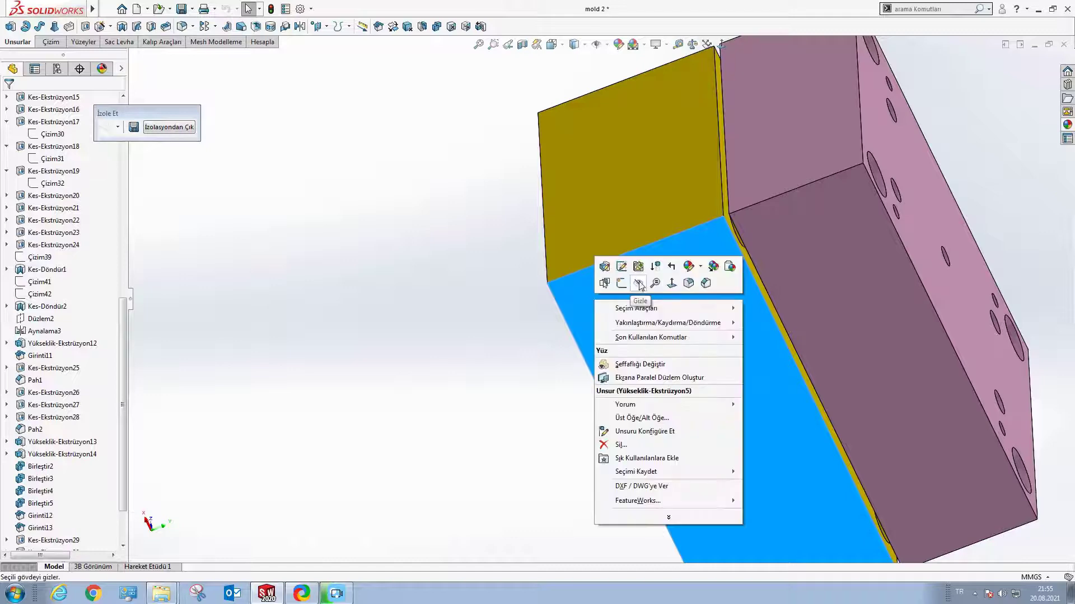
{"action": "left_click", "coordinate": [643, 290]}
Step: Orbit to the pink plate's top face and bring up its options
{"action": "mouse_move", "coordinate": [707, 274]}
{"action": "middle_mouse_down"}
{"action": "mouse_move", "coordinate": [559, 303]}
{"action": "mouse_move", "coordinate": [562, 248]}
{"action": "middle_mouse_up"}
{"action": "scroll", "coordinate": [556, 281], "scroll_direction": "down", "scroll_amount": 2}
{"action": "scroll", "coordinate": [587, 335], "scroll_direction": "up", "scroll_amount": 3}
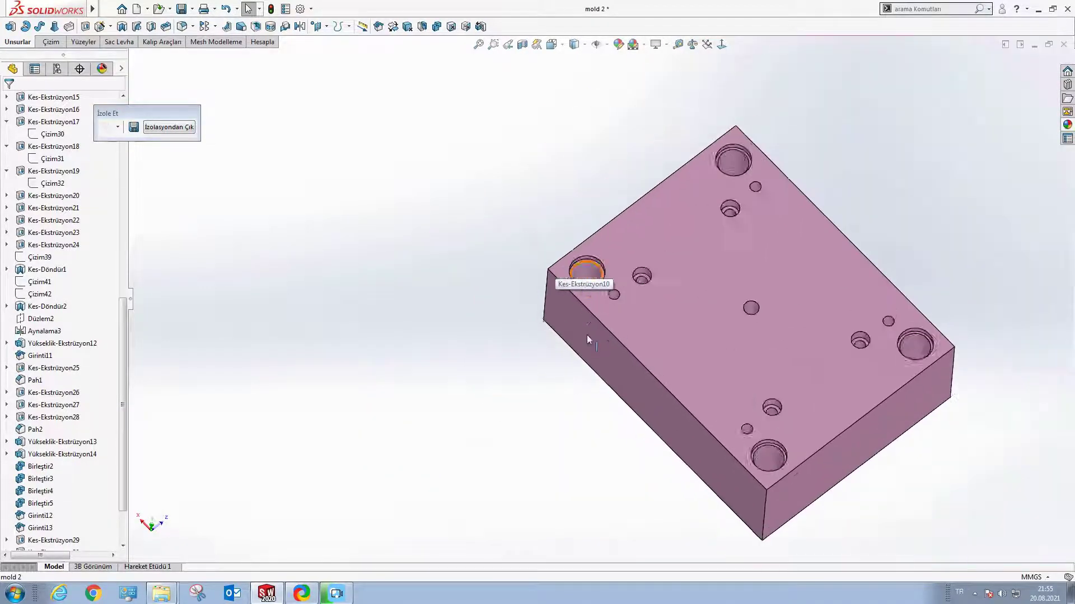
{"action": "scroll", "coordinate": [609, 240], "scroll_direction": "down", "scroll_amount": 1}
{"action": "scroll", "coordinate": [609, 240], "scroll_direction": "down", "scroll_amount": 2}
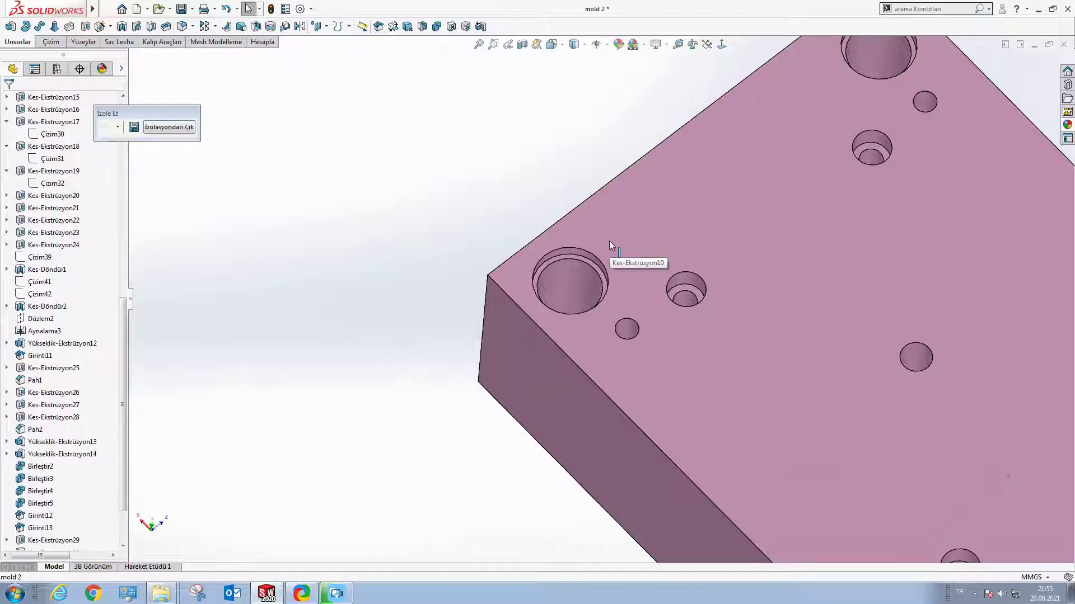
{"action": "scroll", "coordinate": [609, 241], "scroll_direction": "up", "scroll_amount": 3}
{"action": "scroll", "coordinate": [615, 317], "scroll_direction": "up", "scroll_amount": 1}
{"action": "scroll", "coordinate": [616, 318], "scroll_direction": "up", "scroll_amount": 2}
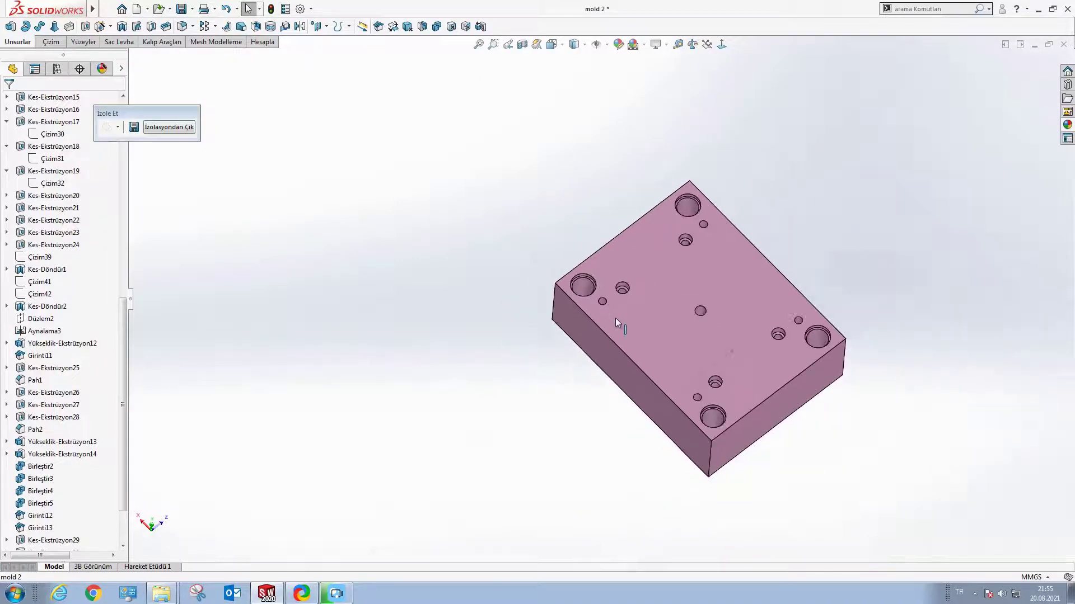
{"action": "scroll", "coordinate": [614, 326], "scroll_direction": "down", "scroll_amount": 3}
{"action": "scroll", "coordinate": [614, 325], "scroll_direction": "up", "scroll_amount": 3}
{"action": "scroll", "coordinate": [615, 325], "scroll_direction": "down", "scroll_amount": 1}
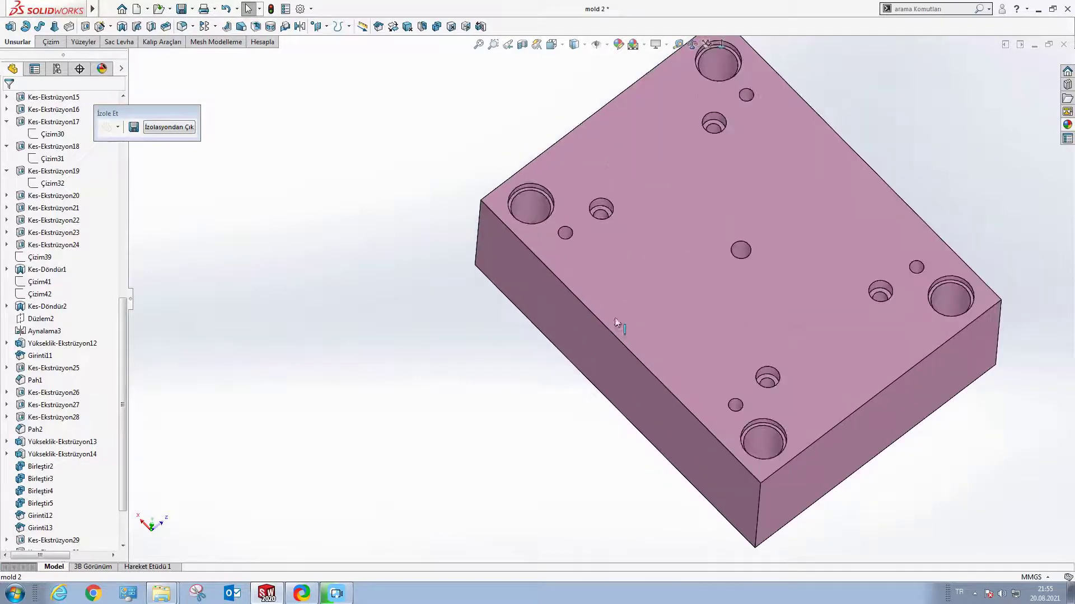
{"action": "right_click", "coordinate": [639, 260]}
Step: Start a sketch on the pink plate's top face and locate the inner 28 mm hole circle
{"action": "left_click", "coordinate": [663, 249]}
{"action": "scroll", "coordinate": [506, 183], "scroll_direction": "down", "scroll_amount": 3}
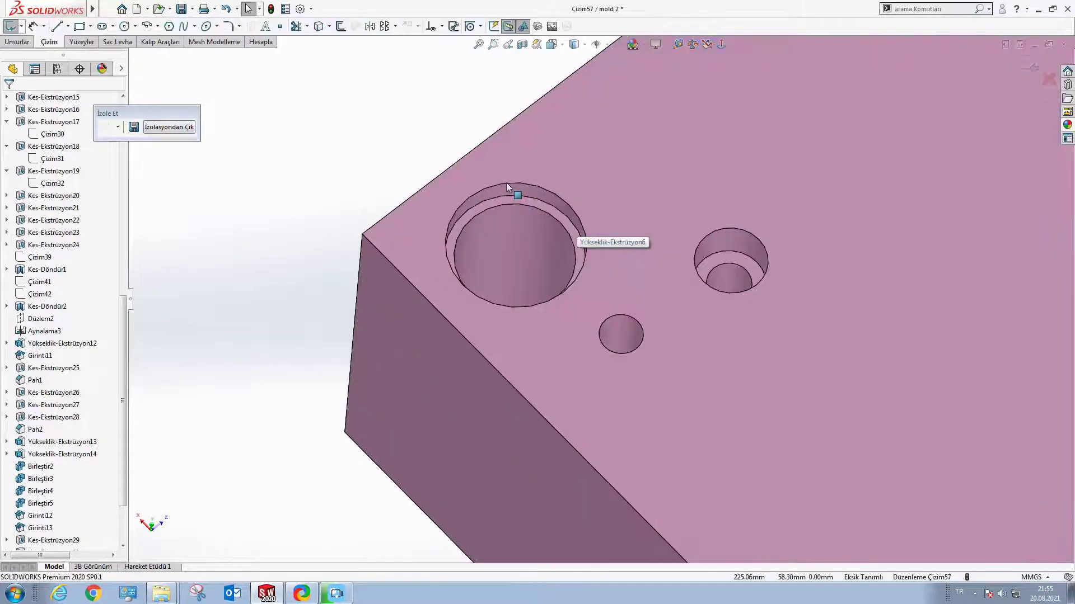
{"action": "left_click", "coordinate": [502, 186]}
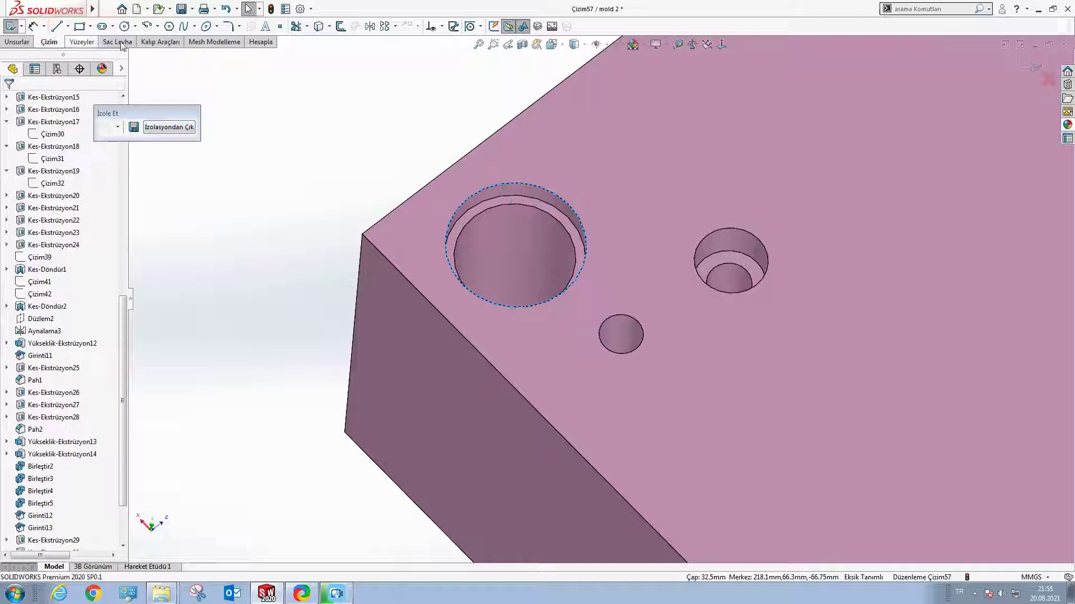
{"action": "left_click", "coordinate": [498, 205]}
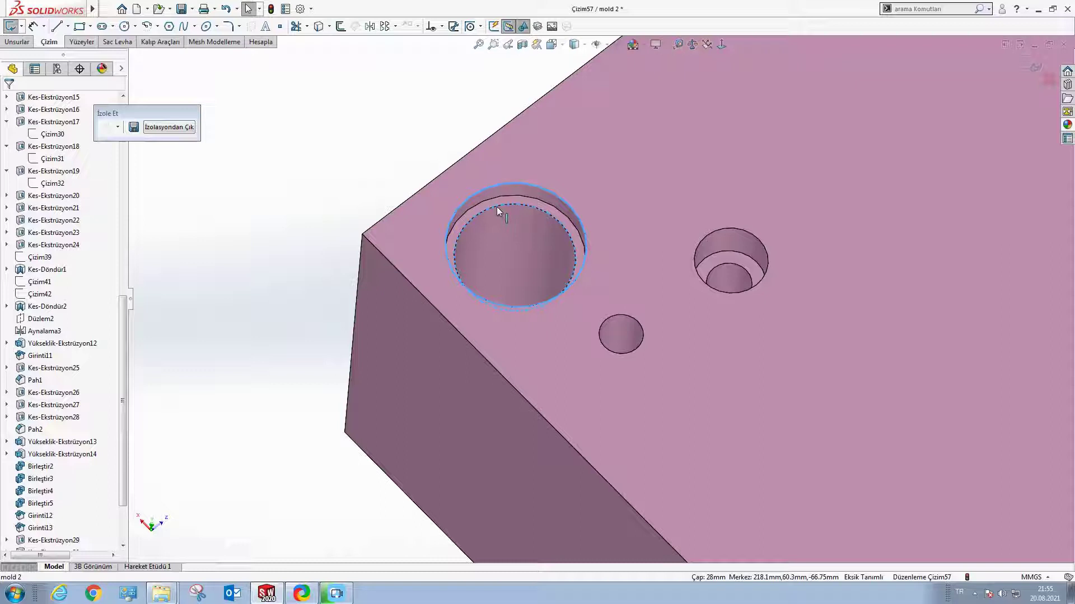
{"action": "scroll", "coordinate": [496, 206], "scroll_direction": "up", "scroll_amount": 2}
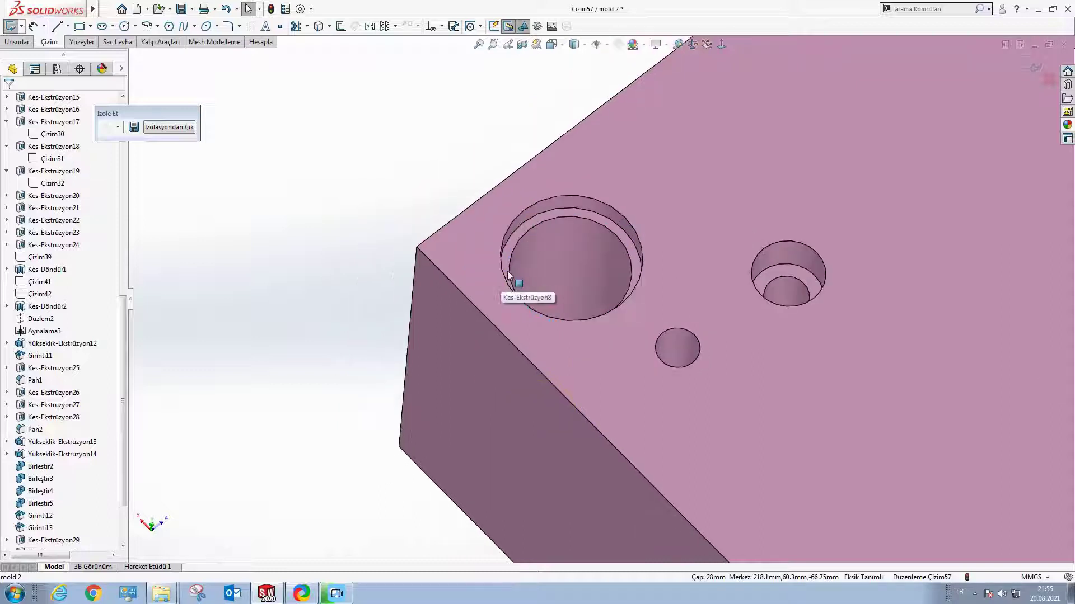
{"action": "scroll", "coordinate": [574, 270], "scroll_direction": "down", "scroll_amount": 3}
{"action": "scroll", "coordinate": [554, 251], "scroll_direction": "down", "scroll_amount": 1}
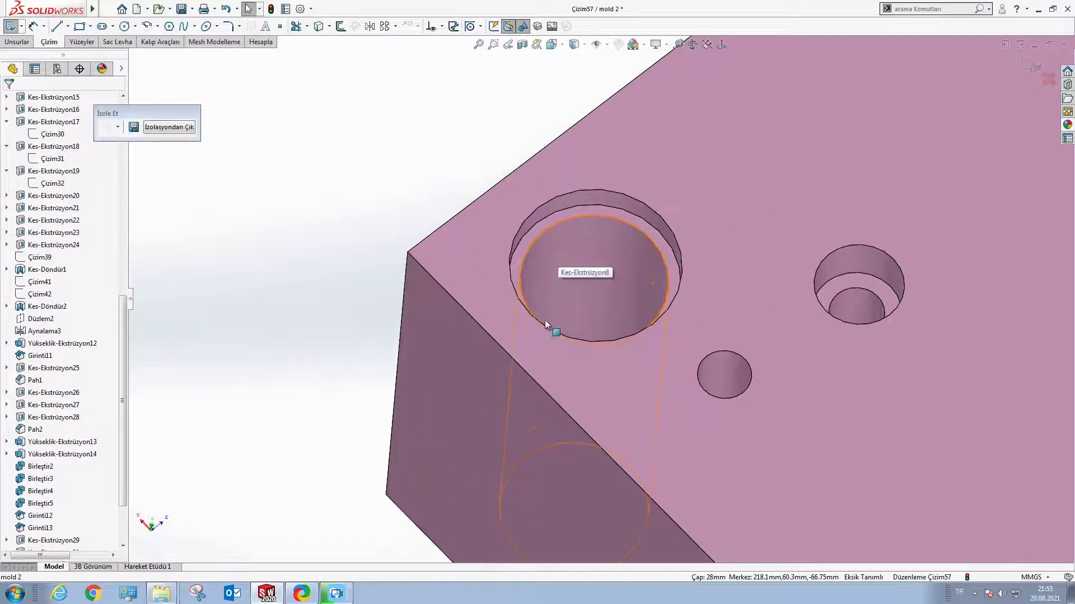
{"action": "scroll", "coordinate": [567, 301], "scroll_direction": "up", "scroll_amount": 2}
{"action": "scroll", "coordinate": [564, 338], "scroll_direction": "up", "scroll_amount": 1}
{"action": "scroll", "coordinate": [566, 371], "scroll_direction": "up", "scroll_amount": 1}
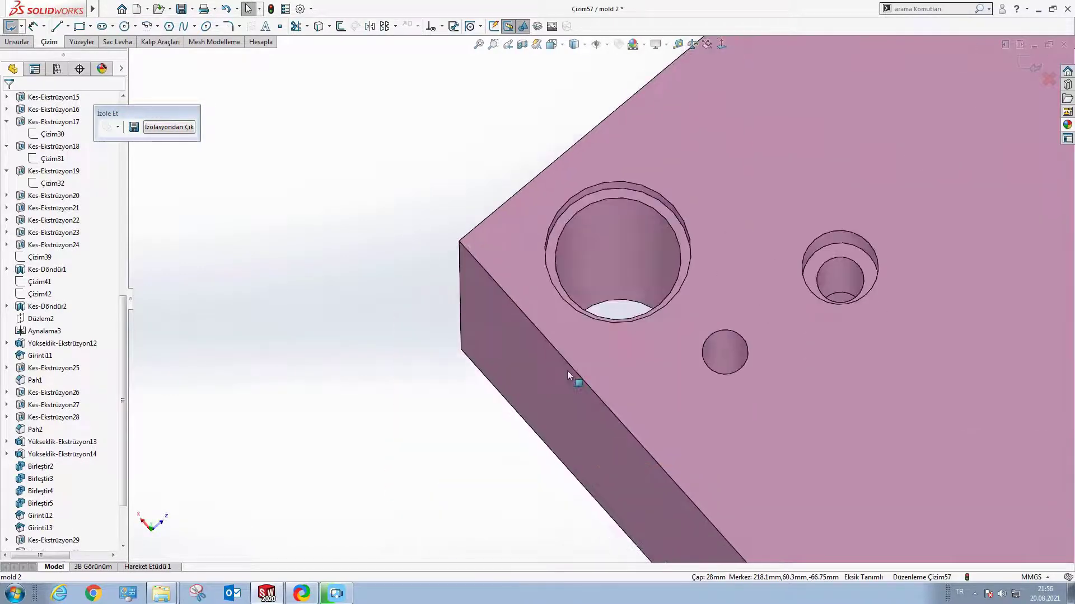
{"action": "scroll", "coordinate": [613, 281], "scroll_direction": "up", "scroll_amount": 1}
{"action": "scroll", "coordinate": [616, 275], "scroll_direction": "down", "scroll_amount": 1}
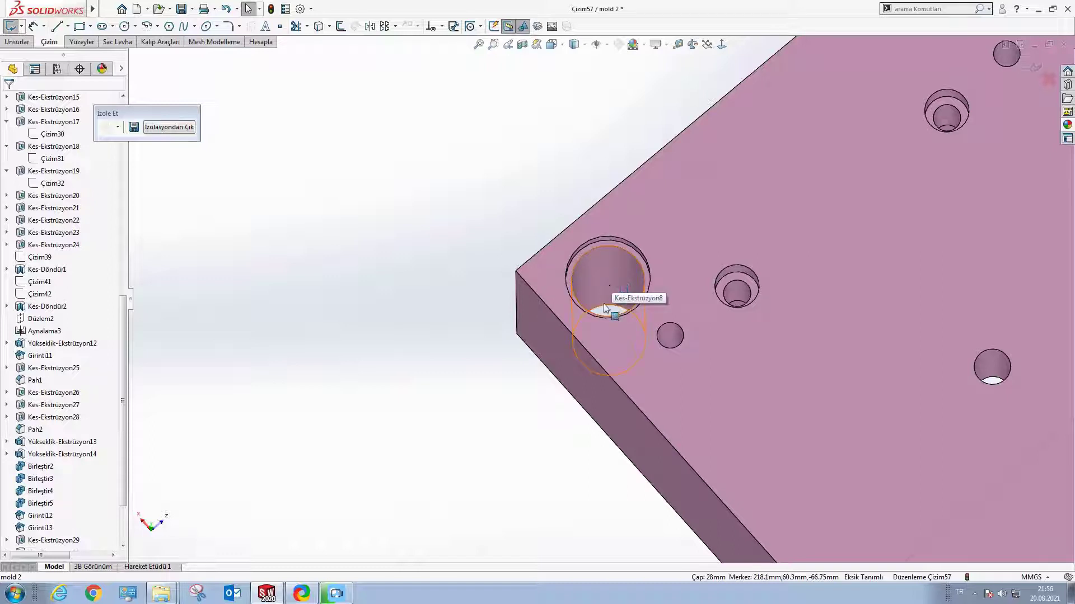
{"action": "scroll", "coordinate": [604, 308], "scroll_direction": "down", "scroll_amount": 1}
{"action": "mouse_move", "coordinate": [604, 308]}
{"action": "middle_mouse_down"}
{"action": "mouse_move", "coordinate": [603, 318]}
{"action": "mouse_move", "coordinate": [517, 298]}
{"action": "middle_mouse_up"}
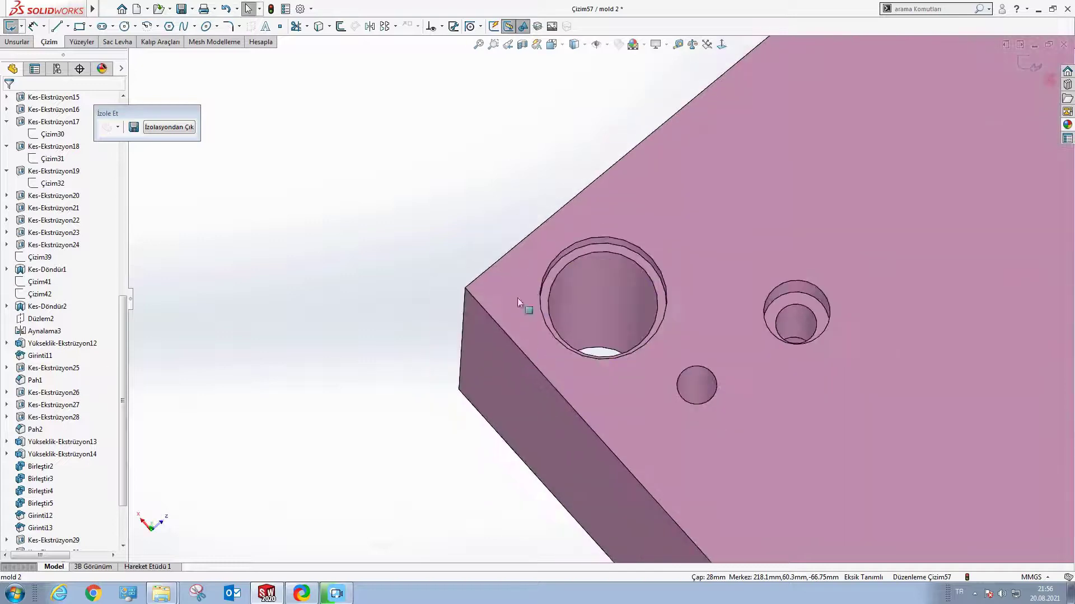
{"action": "scroll", "coordinate": [545, 311], "scroll_direction": "up", "scroll_amount": 2}
{"action": "scroll", "coordinate": [560, 330], "scroll_direction": "up", "scroll_amount": 3}
{"action": "scroll", "coordinate": [582, 336], "scroll_direction": "down", "scroll_amount": 2}
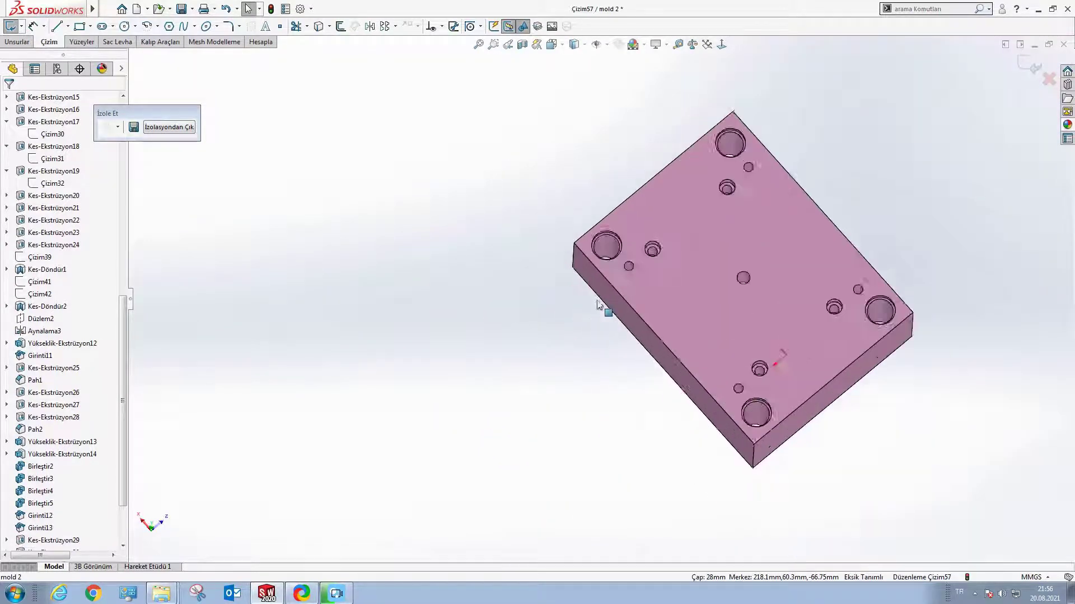
{"action": "scroll", "coordinate": [602, 258], "scroll_direction": "down", "scroll_amount": 4}
{"action": "scroll", "coordinate": [602, 257], "scroll_direction": "down", "scroll_amount": 2}
{"action": "scroll", "coordinate": [615, 210], "scroll_direction": "up", "scroll_amount": 3}
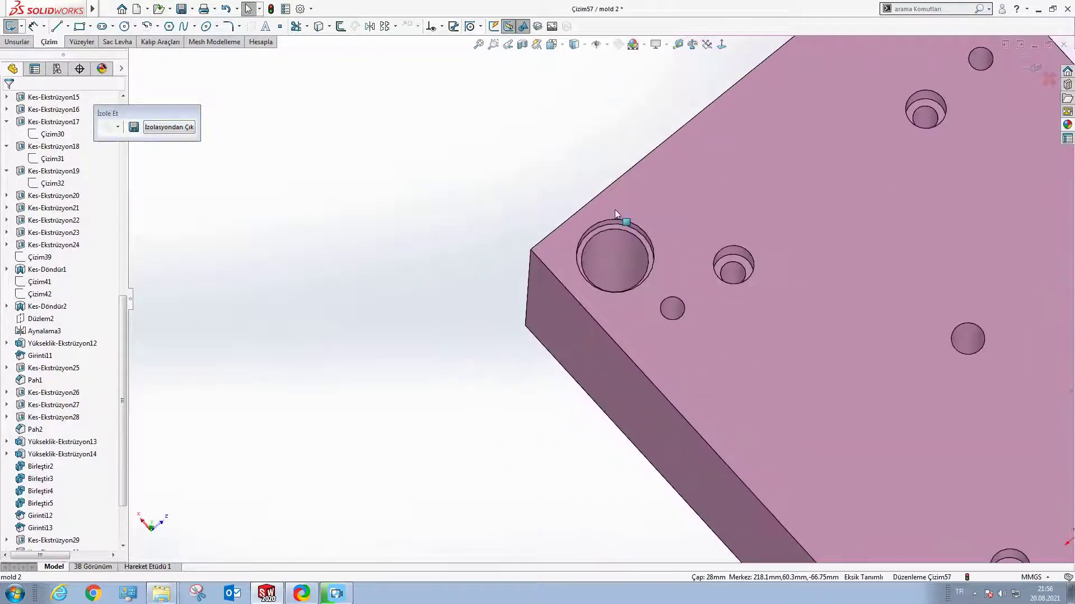
{"action": "scroll", "coordinate": [619, 277], "scroll_direction": "down", "scroll_amount": 3}
{"action": "scroll", "coordinate": [619, 277], "scroll_direction": "down", "scroll_amount": 2}
{"action": "scroll", "coordinate": [616, 244], "scroll_direction": "up", "scroll_amount": 2}
{"action": "scroll", "coordinate": [605, 252], "scroll_direction": "up", "scroll_amount": 3}
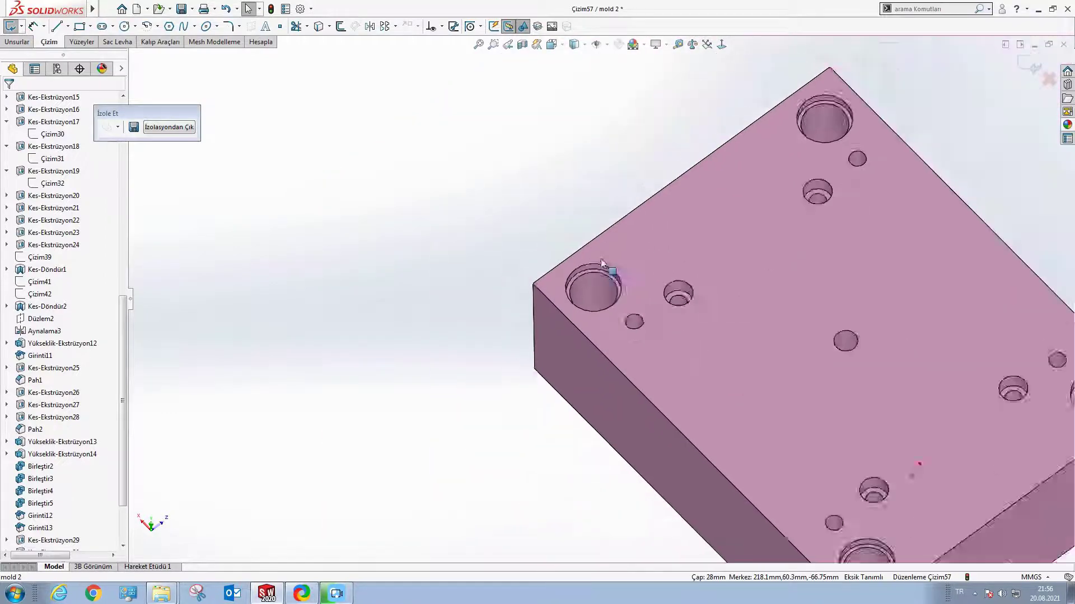
{"action": "scroll", "coordinate": [593, 285], "scroll_direction": "down", "scroll_amount": 5}
{"action": "scroll", "coordinate": [587, 277], "scroll_direction": "up", "scroll_amount": 1}
Step: Convert the four 28 mm guide-pin hole edges into sketch circles
{"action": "right_click", "coordinate": [590, 258]}
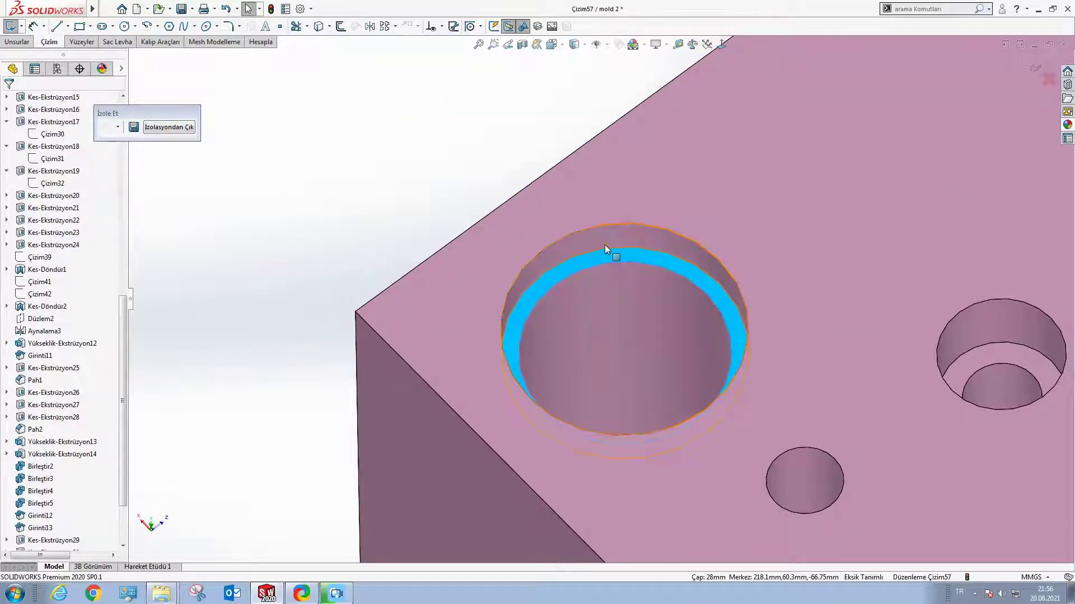
{"action": "scroll", "coordinate": [599, 240], "scroll_direction": "up", "scroll_amount": 3}
{"action": "left_click", "coordinate": [317, 26]}
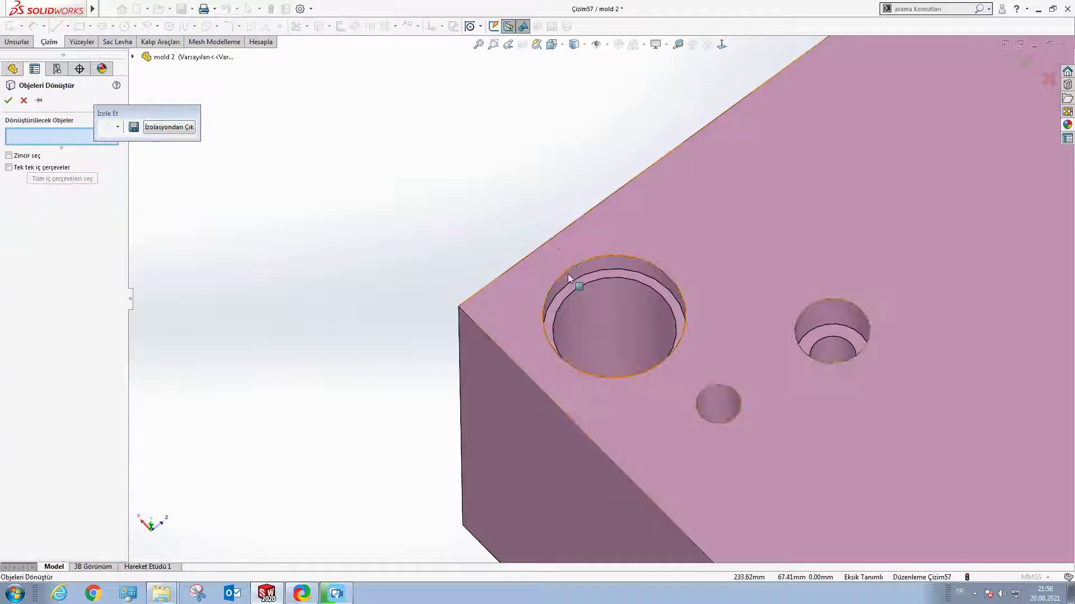
{"action": "left_click", "coordinate": [597, 282]}
{"action": "scroll", "coordinate": [599, 279], "scroll_direction": "up", "scroll_amount": 5}
{"action": "scroll", "coordinate": [788, 160], "scroll_direction": "down", "scroll_amount": 4}
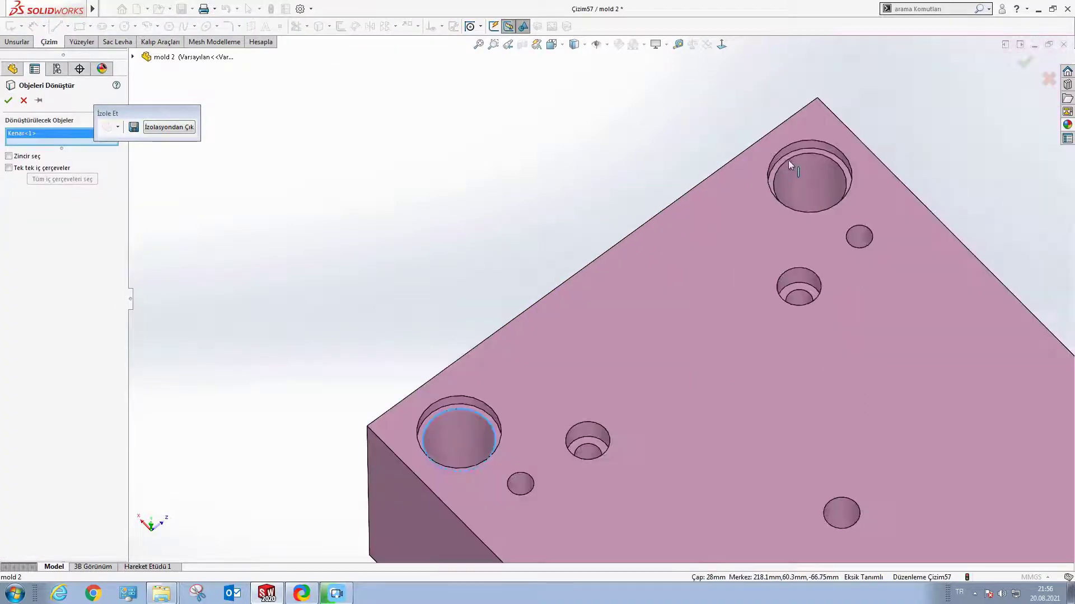
{"action": "left_click", "coordinate": [791, 159]}
{"action": "scroll", "coordinate": [652, 365], "scroll_direction": "up", "scroll_amount": 6}
{"action": "scroll", "coordinate": [652, 365], "scroll_direction": "down", "scroll_amount": 4}
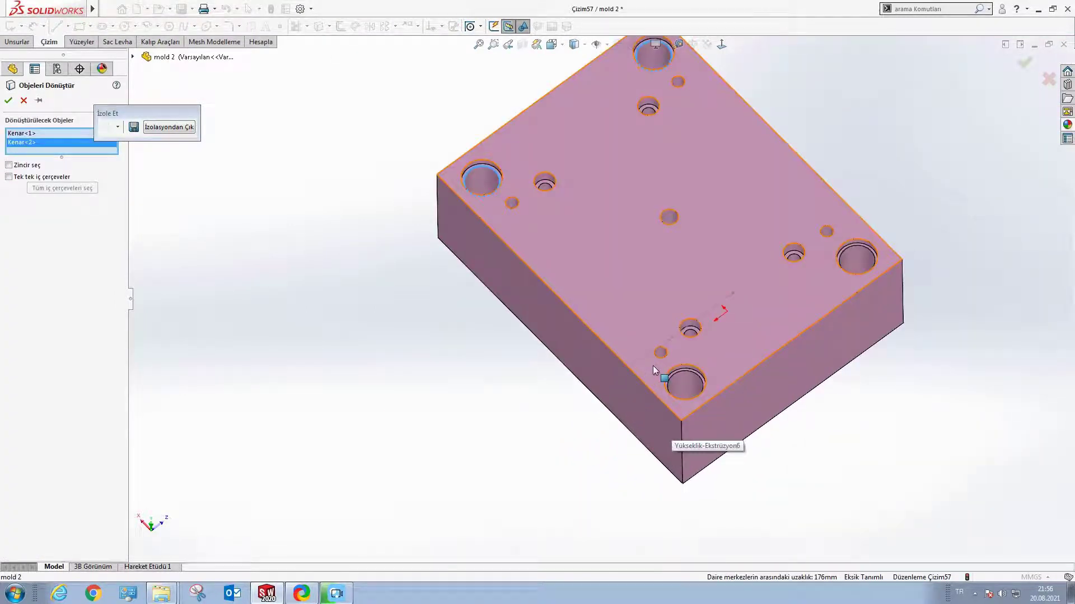
{"action": "left_click", "coordinate": [678, 378]}
{"action": "left_click", "coordinate": [848, 246]}
{"action": "key", "text": "Return"}
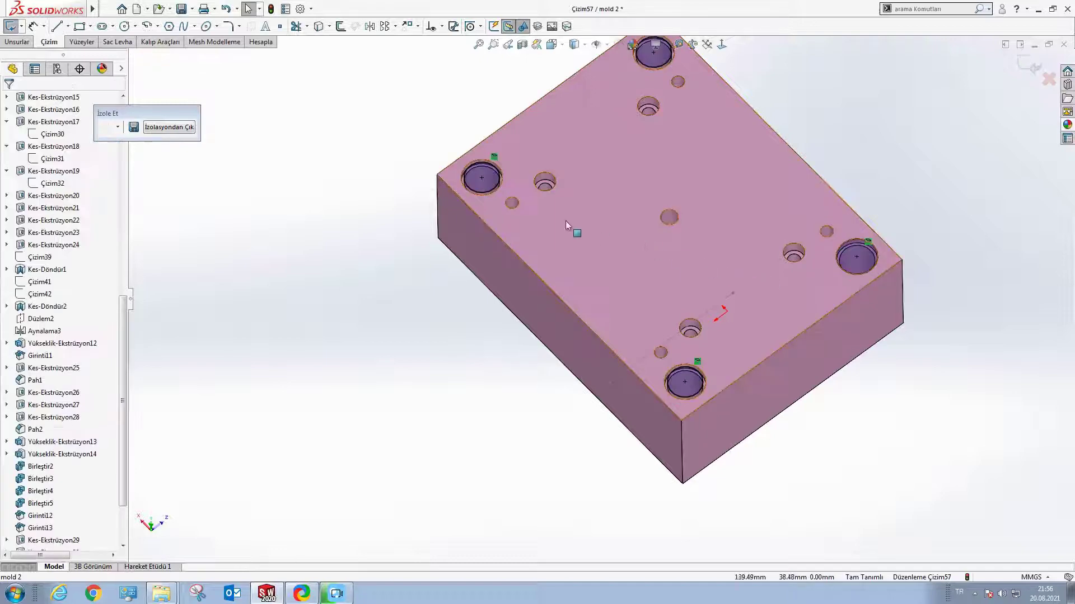
Step: Extrude the four circles as guide pins up to the mating surface
{"action": "left_click", "coordinate": [11, 26]}
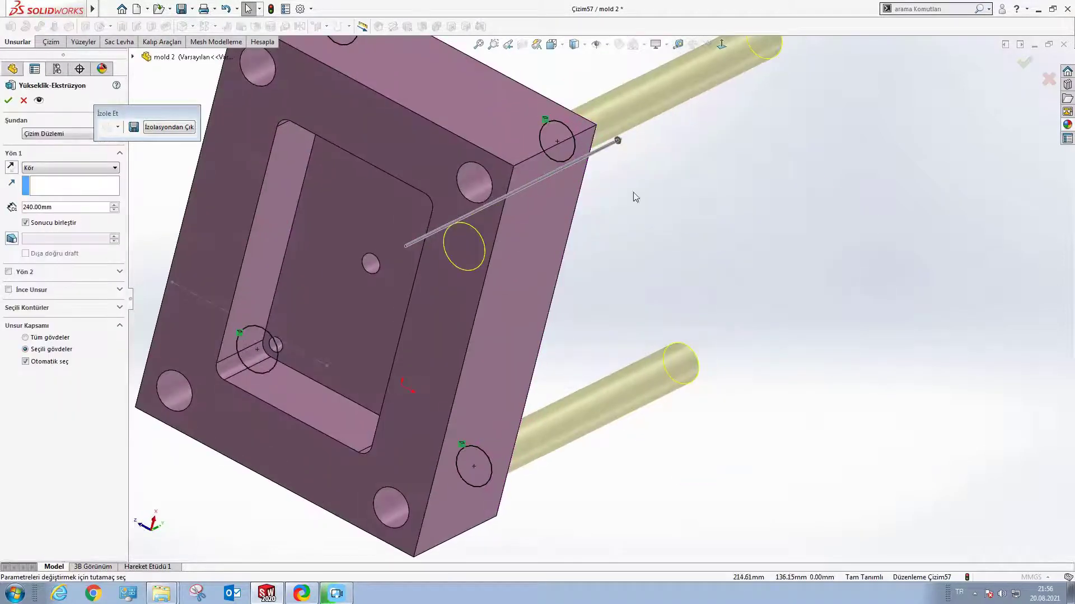
{"action": "left_click", "coordinate": [419, 163]}
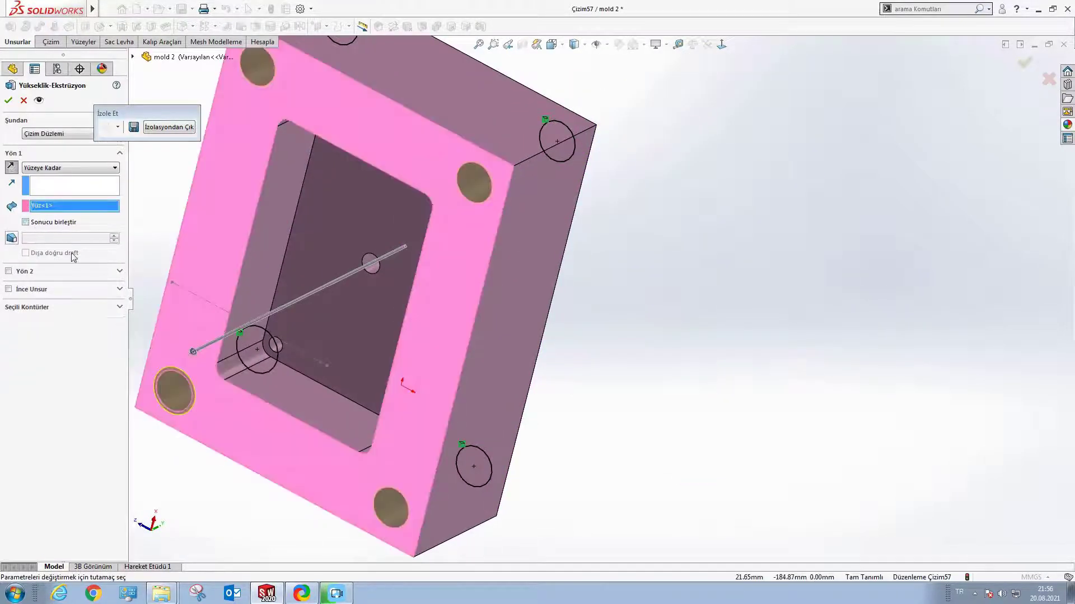
{"action": "key", "text": "Return"}
{"action": "middle_click_drag", "start_coordinate": [469, 283], "coordinate": [268, 290]}
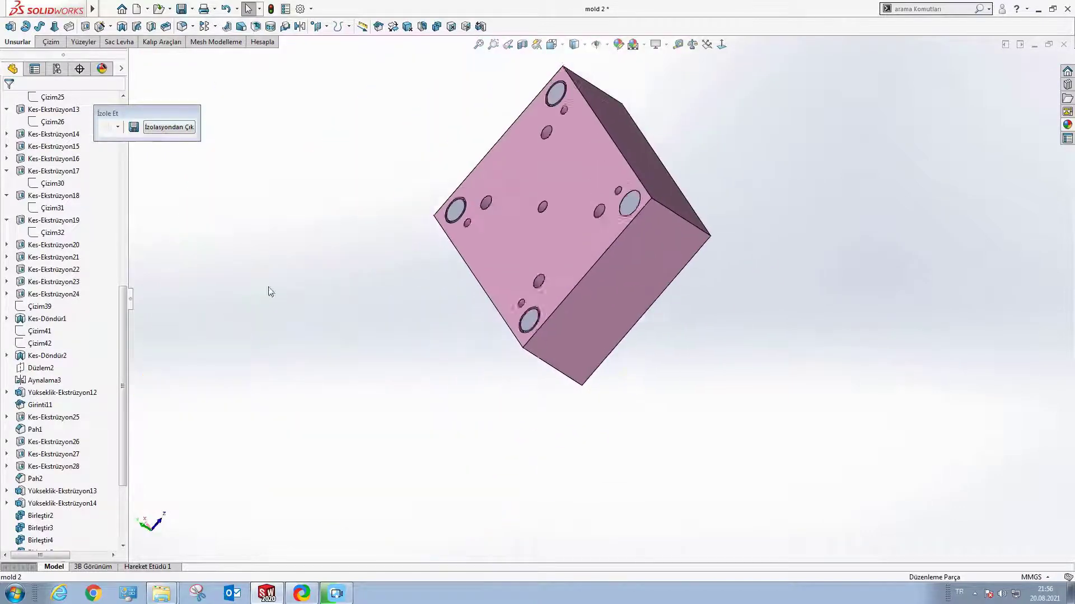
{"action": "scroll", "coordinate": [534, 226], "scroll_direction": "up", "scroll_amount": 5}
Step: Open a new sketch, Çizim58, on the plate face
{"action": "scroll", "coordinate": [590, 249], "scroll_direction": "up", "scroll_amount": 2}
{"action": "right_click", "coordinate": [601, 244]}
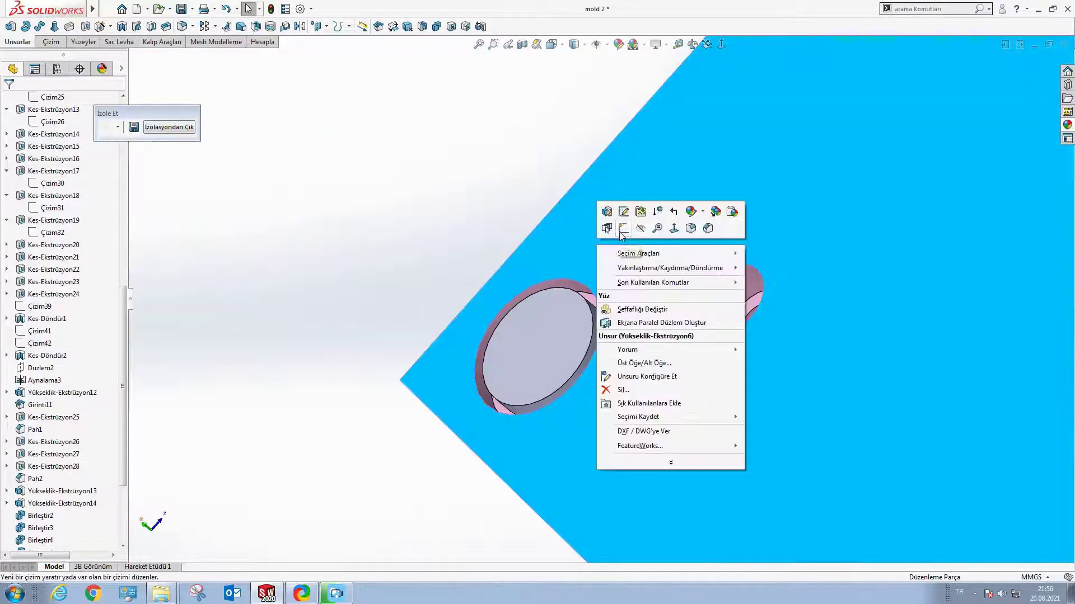
{"action": "left_click", "coordinate": [608, 224]}
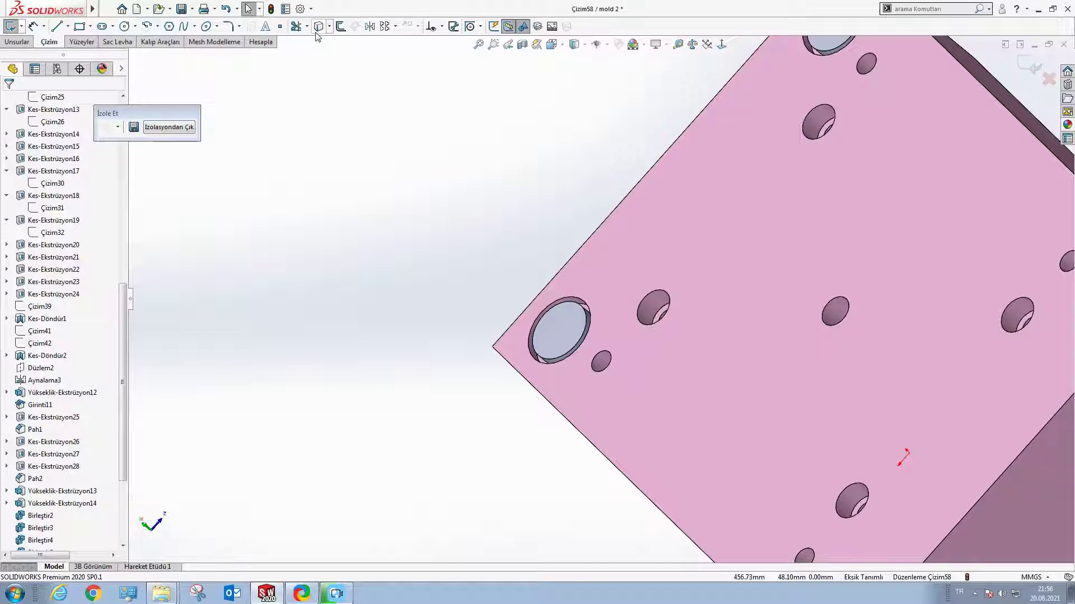
Step: Convert two of the plate's large hole edges into sketch circles
{"action": "left_click", "coordinate": [319, 26]}
{"action": "middle_click_drag", "start_coordinate": [463, 252], "coordinate": [532, 280]}
{"action": "scroll", "coordinate": [561, 293], "scroll_direction": "up", "scroll_amount": 3}
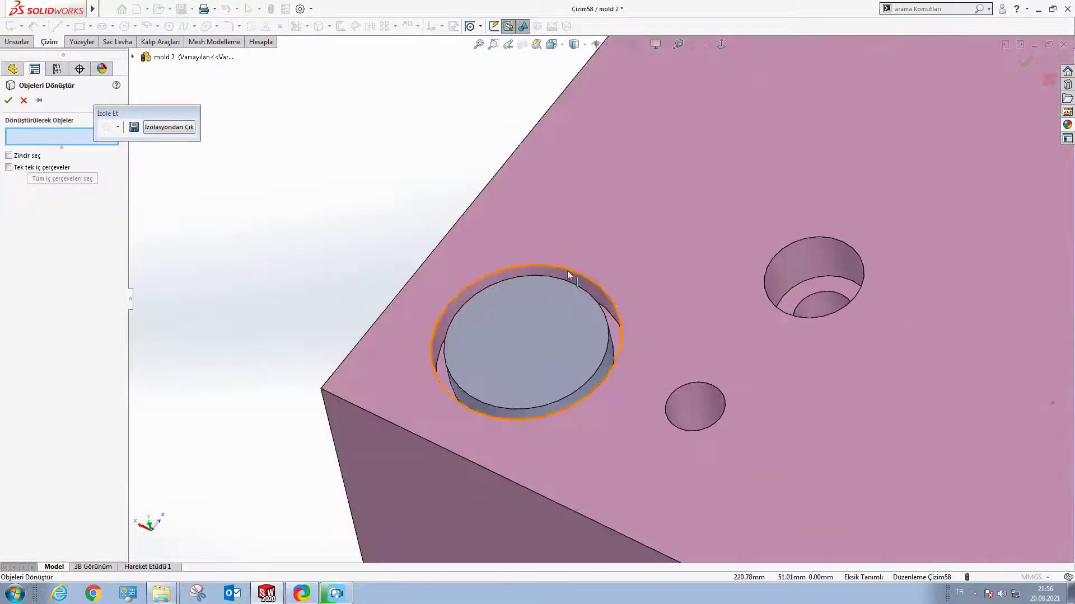
{"action": "left_click", "coordinate": [568, 275]}
{"action": "scroll", "coordinate": [774, 67], "scroll_direction": "up", "scroll_amount": 3}
{"action": "scroll", "coordinate": [745, 133], "scroll_direction": "up", "scroll_amount": 2}
{"action": "scroll", "coordinate": [680, 82], "scroll_direction": "down", "scroll_amount": 5}
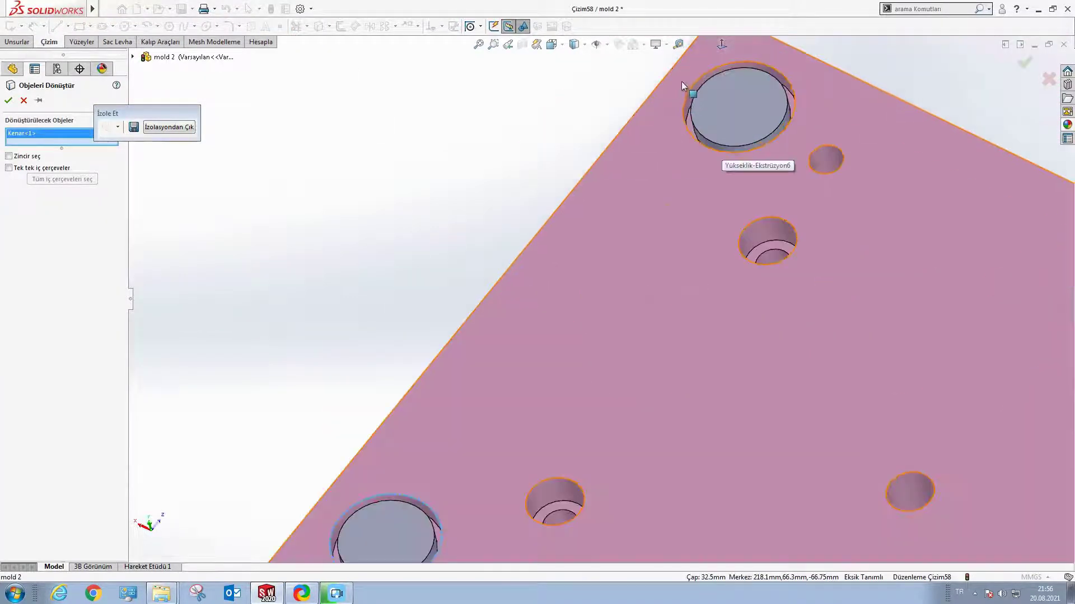
{"action": "left_click", "coordinate": [696, 78]}
{"action": "scroll", "coordinate": [698, 297], "scroll_direction": "up", "scroll_amount": 3}
{"action": "scroll", "coordinate": [891, 340], "scroll_direction": "down", "scroll_amount": 5}
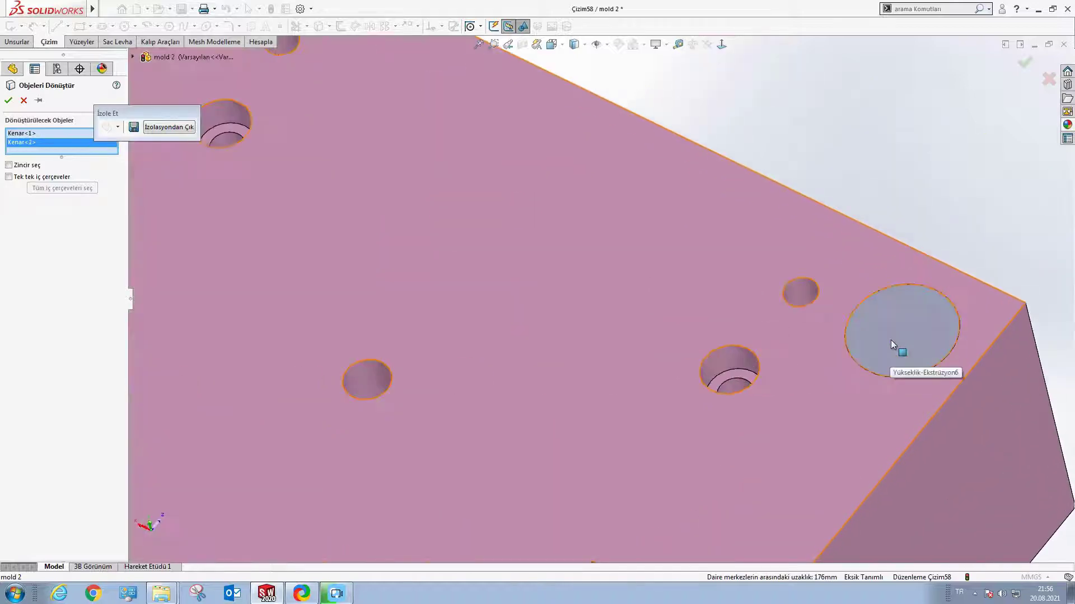
{"action": "mouse_move", "coordinate": [869, 317]}
{"action": "middle_mouse_down"}
{"action": "mouse_move", "coordinate": [709, 384]}
{"action": "mouse_move", "coordinate": [670, 348]}
{"action": "middle_mouse_up"}
{"action": "scroll", "coordinate": [671, 348], "scroll_direction": "up", "scroll_amount": 3}
{"action": "key", "text": "Return"}
{"action": "scroll", "coordinate": [467, 463], "scroll_direction": "down", "scroll_amount": 3}
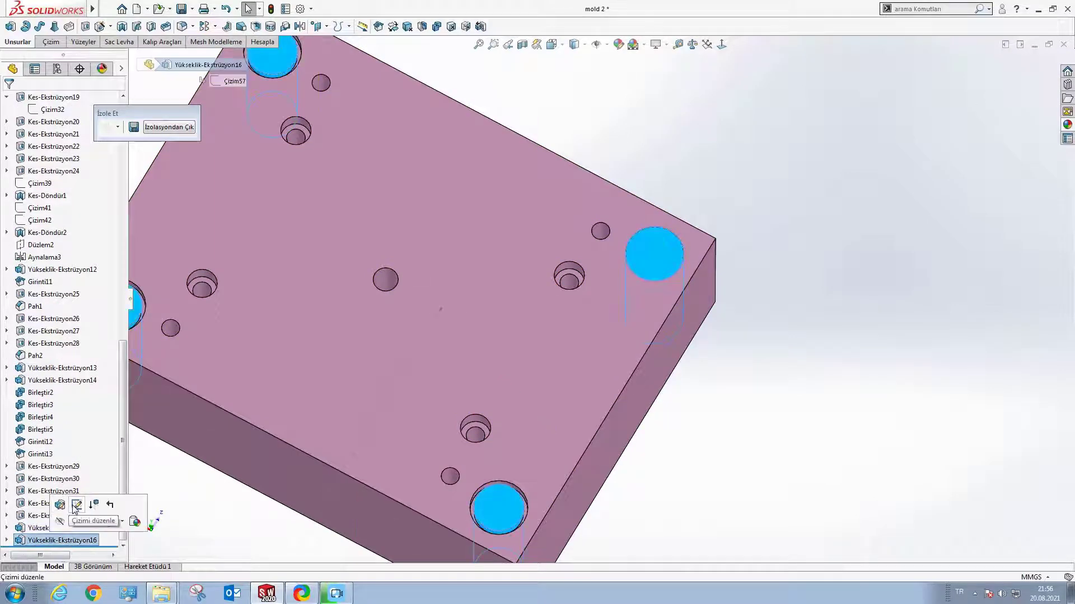
{"action": "scroll", "coordinate": [648, 244], "scroll_direction": "down", "scroll_amount": 5}
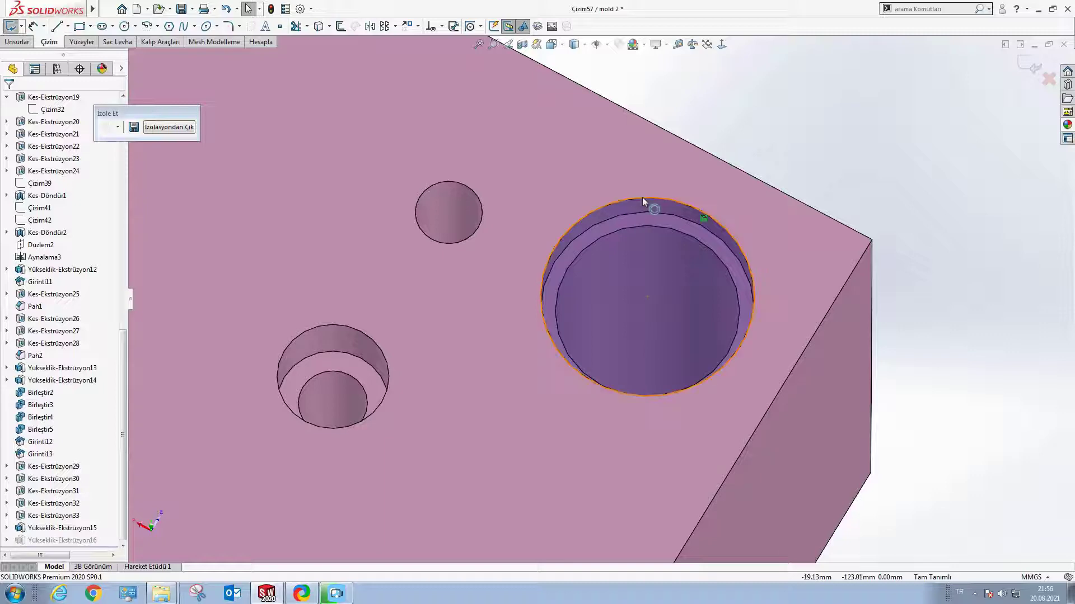
{"action": "left_click", "coordinate": [642, 197]}
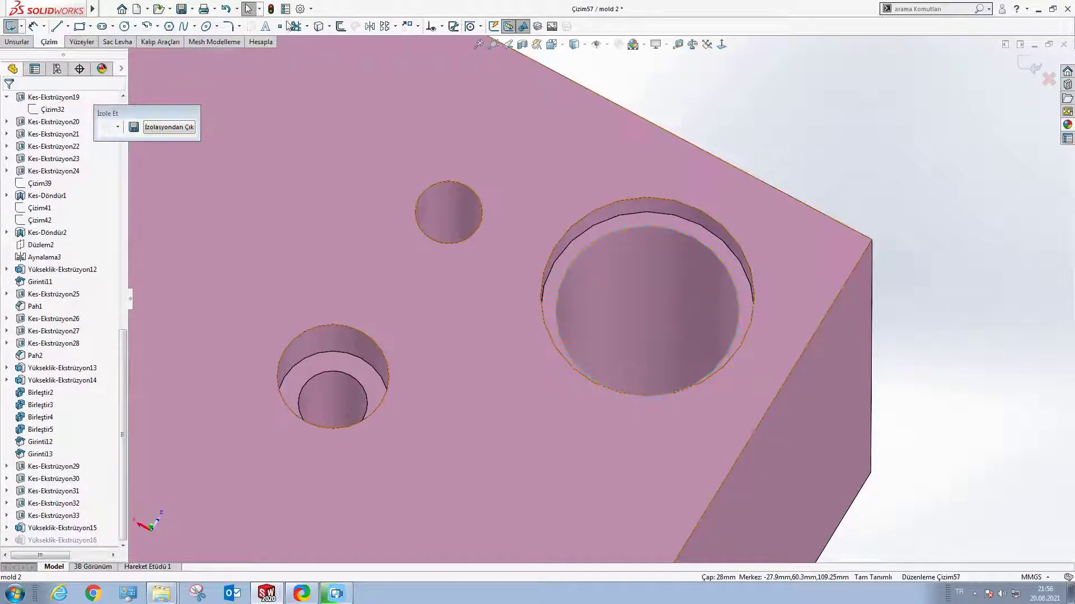
{"action": "scroll", "coordinate": [592, 341], "scroll_direction": "up", "scroll_amount": 8}
{"action": "scroll", "coordinate": [566, 380], "scroll_direction": "up", "scroll_amount": 2}
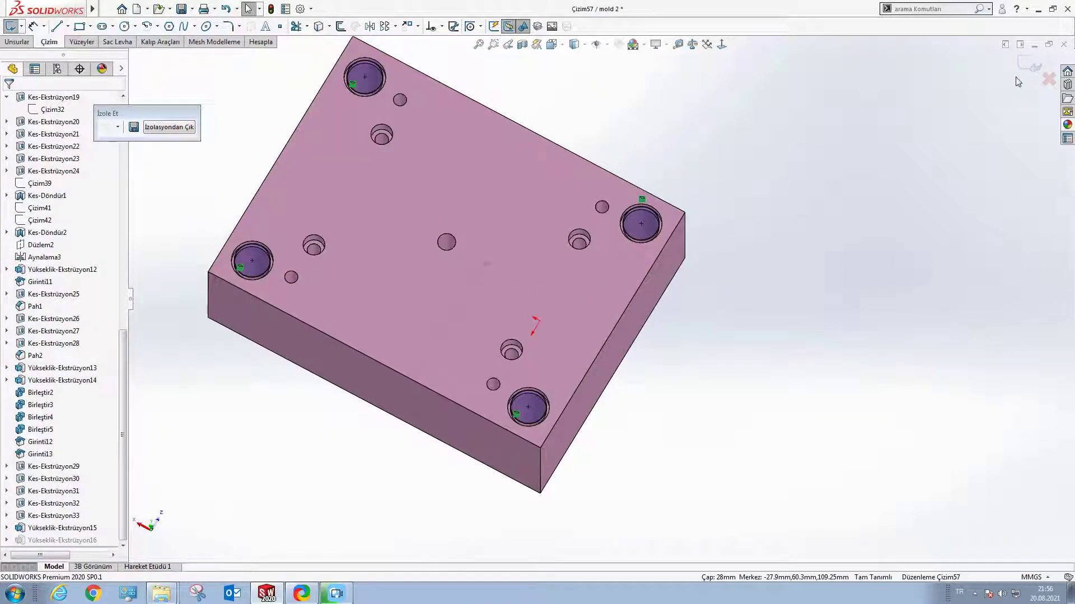
{"action": "scroll", "coordinate": [541, 244], "scroll_direction": "down", "scroll_amount": 3}
{"action": "scroll", "coordinate": [552, 194], "scroll_direction": "up", "scroll_amount": 3}
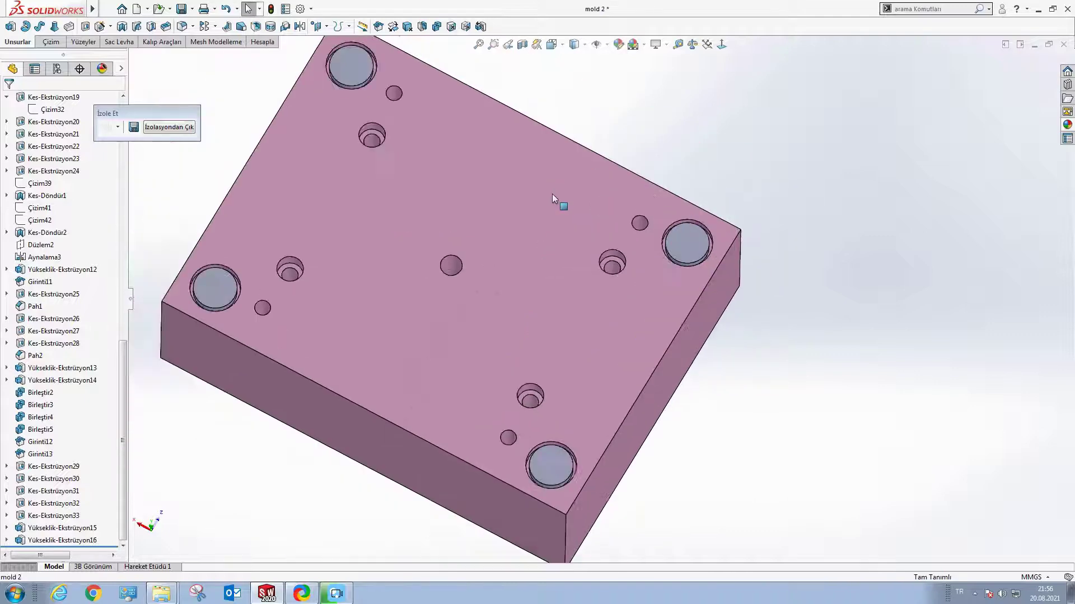
{"action": "scroll", "coordinate": [552, 193], "scroll_direction": "up", "scroll_amount": 1}
Step: Create sketch Çizim59 on the pink plate's top face
{"action": "left_click", "coordinate": [492, 226]}
{"action": "scroll", "coordinate": [492, 226], "scroll_direction": "down", "scroll_amount": 3}
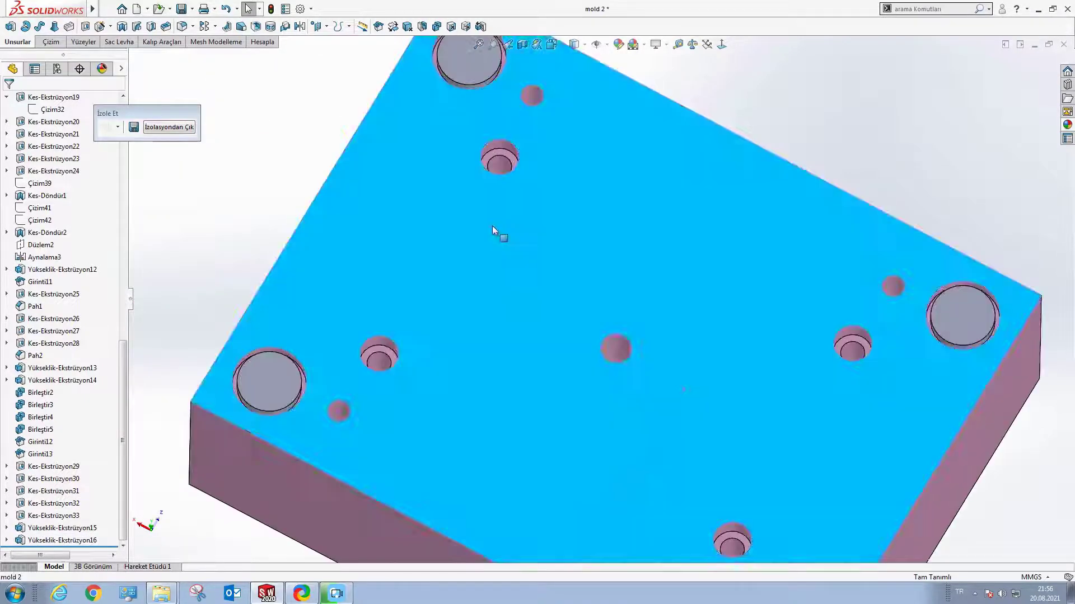
{"action": "left_click", "coordinate": [48, 45]}
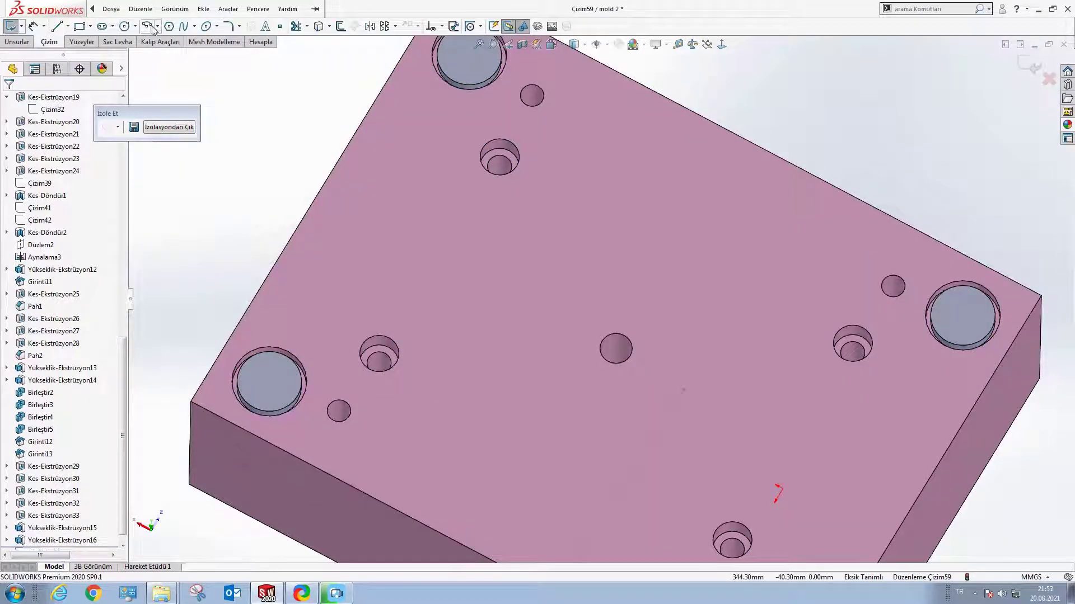
{"action": "scroll", "coordinate": [289, 340], "scroll_direction": "down", "scroll_amount": 3}
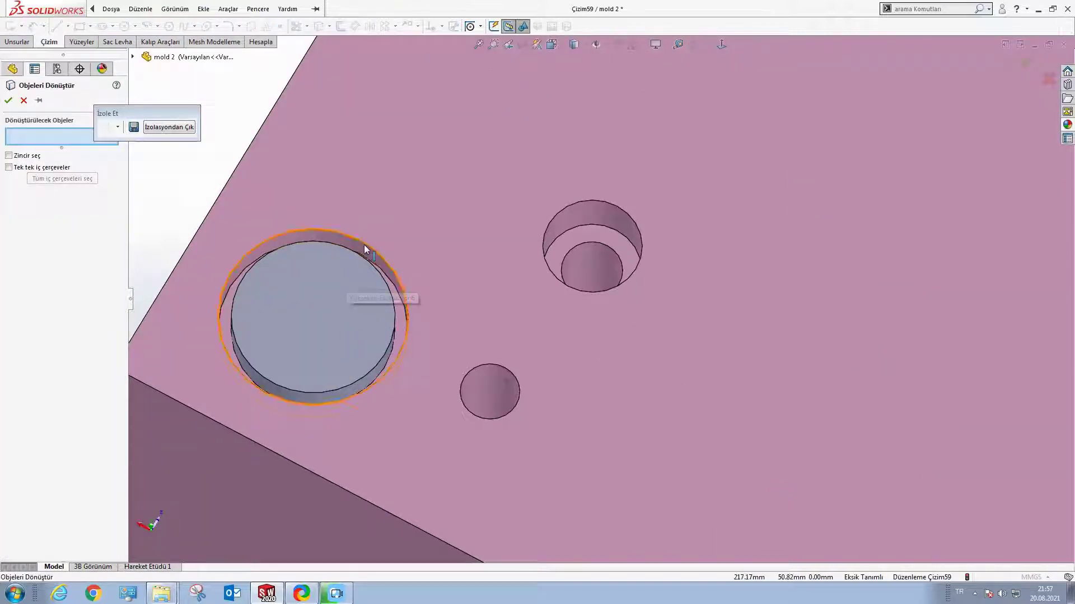
Step: Convert the top-left hole's edge into the sketch
{"action": "left_click", "coordinate": [364, 244]}
{"action": "scroll", "coordinate": [607, 293], "scroll_direction": "up", "scroll_amount": 5}
{"action": "scroll", "coordinate": [711, 105], "scroll_direction": "down", "scroll_amount": 3}
{"action": "left_click", "coordinate": [580, 184]}
{"action": "key", "text": "Return"}
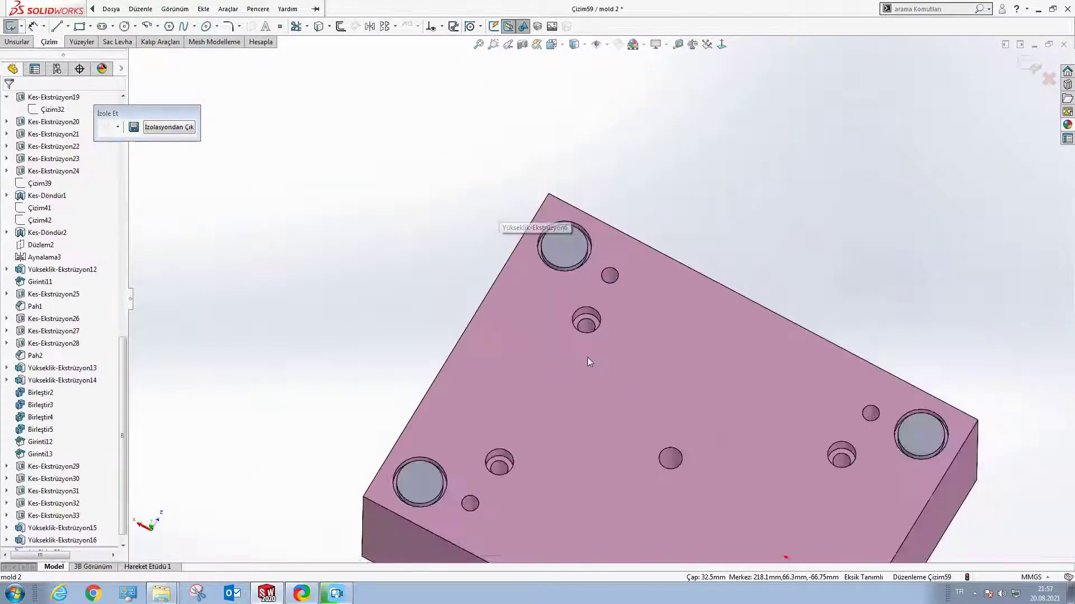
{"action": "scroll", "coordinate": [586, 357], "scroll_direction": "up", "scroll_amount": 5}
Step: Draw circles centred on the top-left, top-right and bottom-right corner holes
{"action": "left_click", "coordinate": [720, 48]}
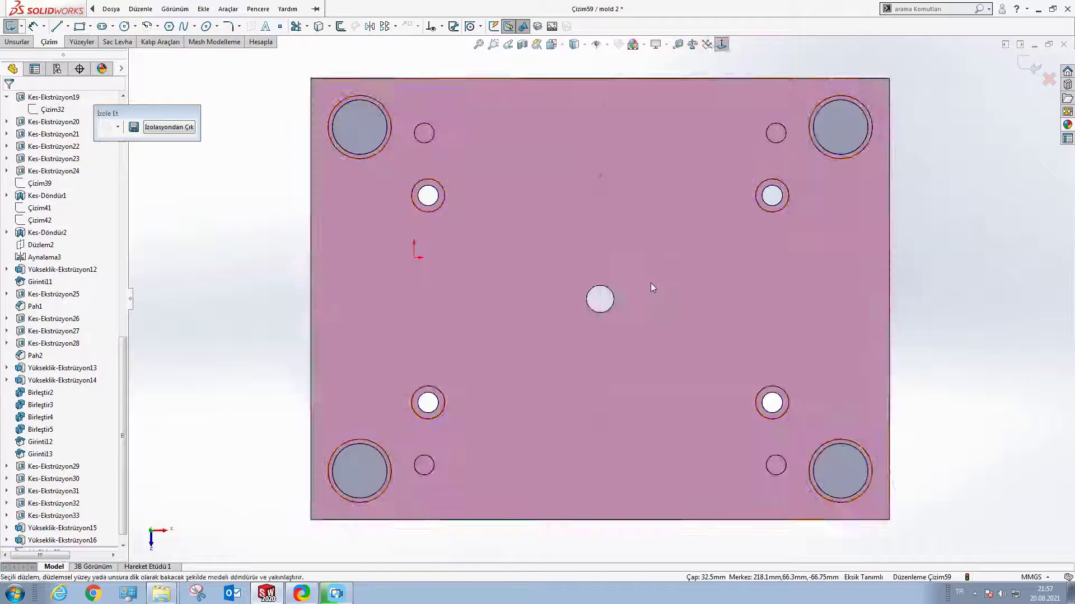
{"action": "right_click_drag", "start_coordinate": [274, 288], "coordinate": [286, 313]}
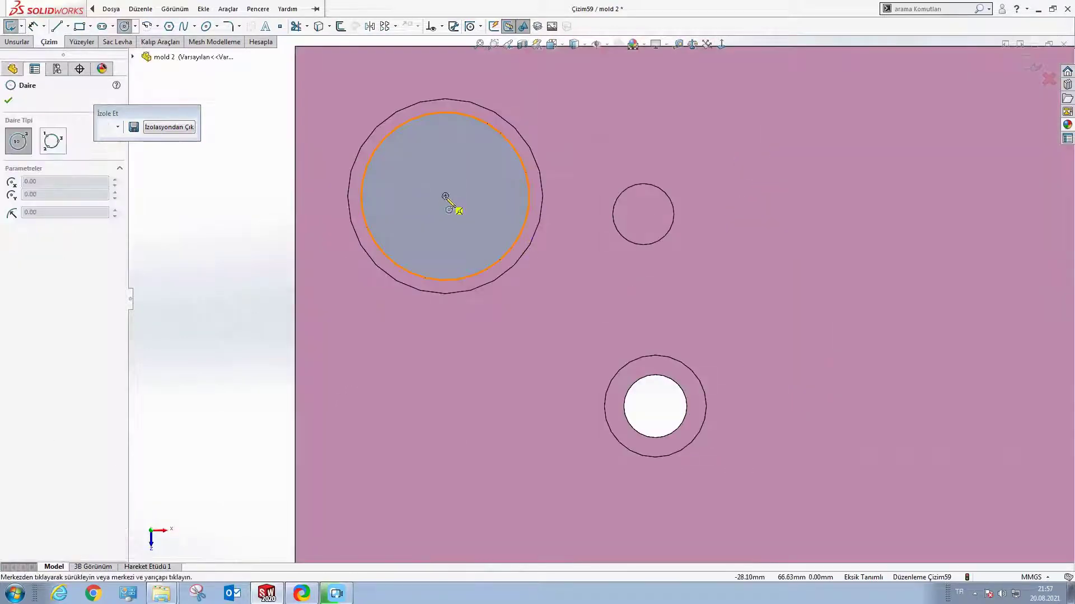
{"action": "left_click_drag", "start_coordinate": [445, 196], "coordinate": [450, 258]}
{"action": "scroll", "coordinate": [559, 280], "scroll_direction": "up", "scroll_amount": 5}
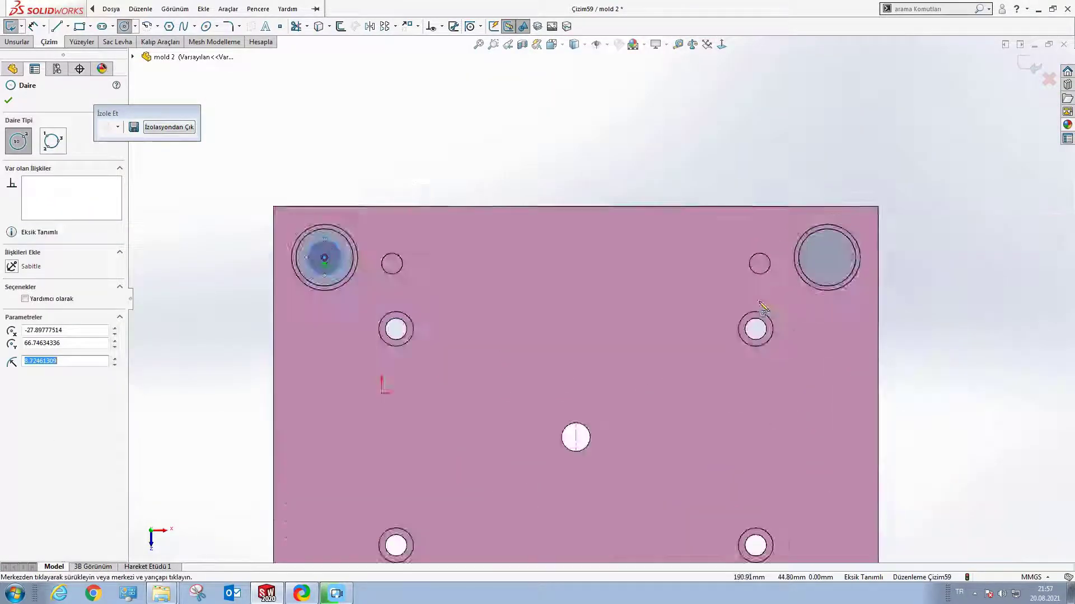
{"action": "scroll", "coordinate": [822, 252], "scroll_direction": "down", "scroll_amount": 5}
{"action": "left_click_drag", "start_coordinate": [783, 195], "coordinate": [750, 263]}
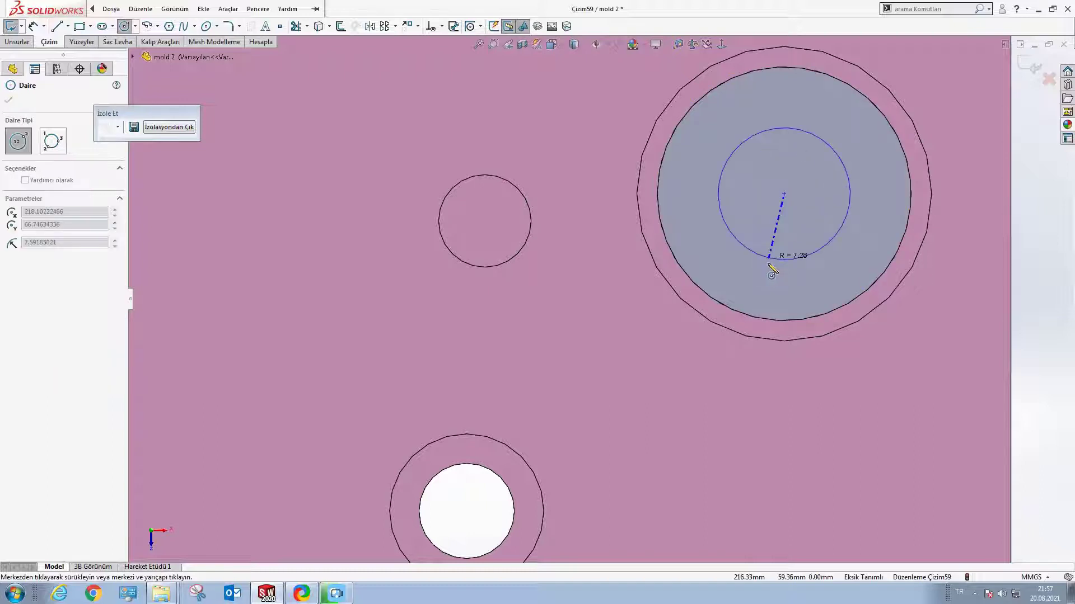
{"action": "scroll", "coordinate": [672, 336], "scroll_direction": "up", "scroll_amount": 5}
{"action": "scroll", "coordinate": [616, 425], "scroll_direction": "up", "scroll_amount": 2}
{"action": "scroll", "coordinate": [593, 305], "scroll_direction": "down", "scroll_amount": 2}
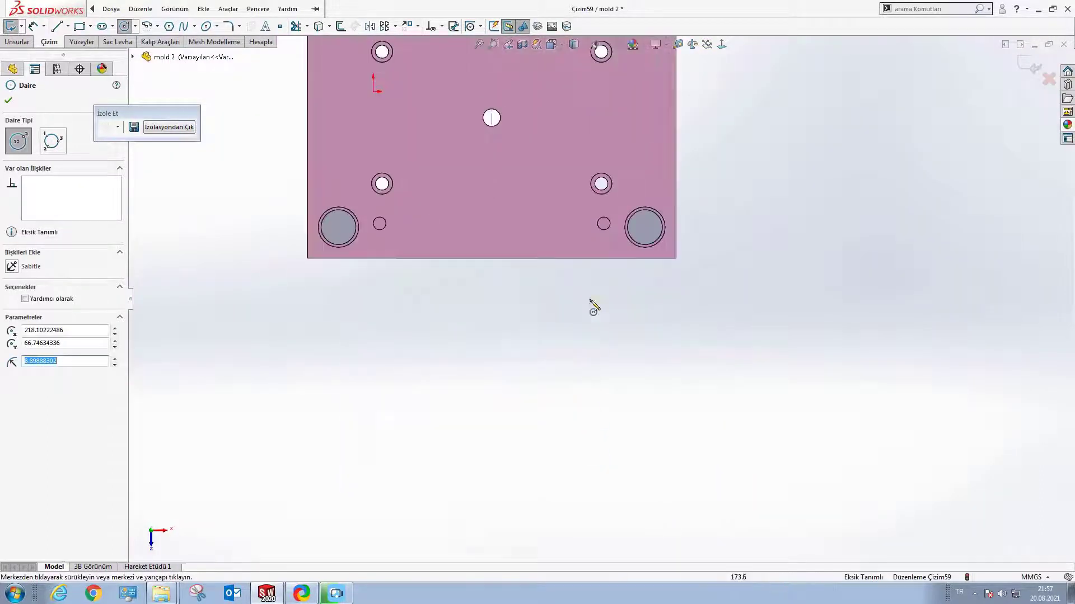
{"action": "scroll", "coordinate": [715, 212], "scroll_direction": "down", "scroll_amount": 4}
{"action": "left_click_drag", "start_coordinate": [720, 181], "coordinate": [772, 184]}
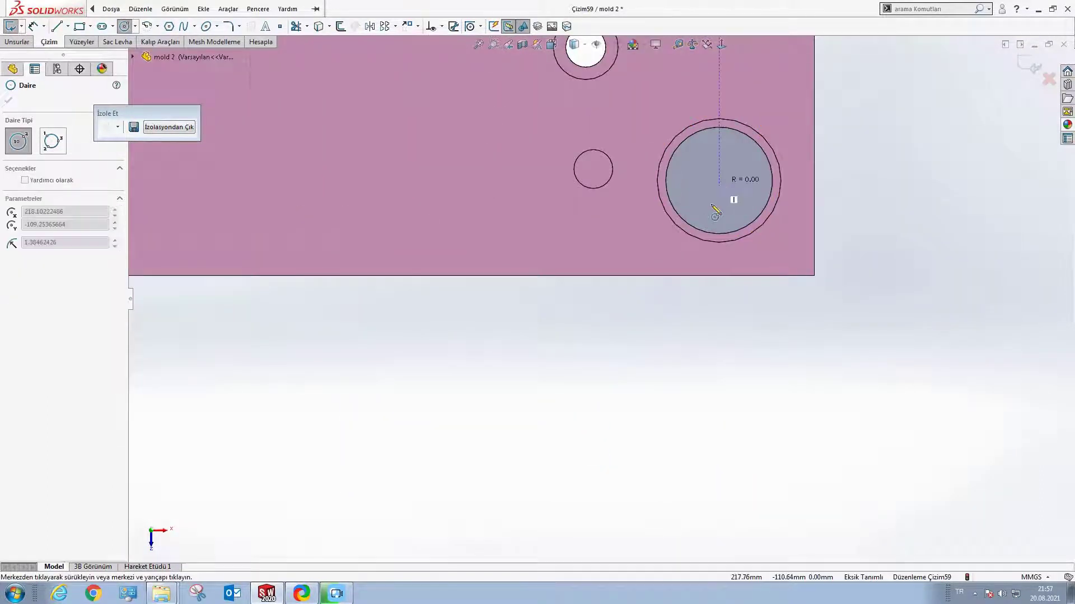
{"action": "key", "text": "Escape"}
{"action": "scroll", "coordinate": [640, 224], "scroll_direction": "up", "scroll_amount": 3}
{"action": "scroll", "coordinate": [531, 218], "scroll_direction": "up", "scroll_amount": 2}
{"action": "left_click_drag", "start_coordinate": [329, 204], "coordinate": [811, 326]}
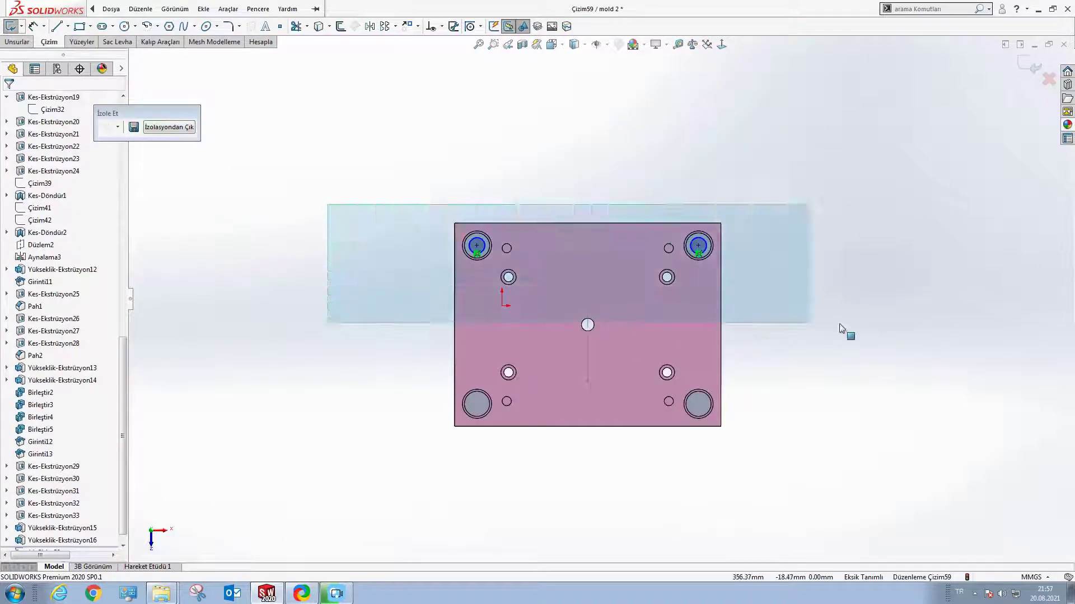
Step: Offset the top-left hole's circle by 0.25 mm
{"action": "left_click", "coordinate": [870, 328]}
{"action": "scroll", "coordinate": [483, 241], "scroll_direction": "down", "scroll_amount": 5}
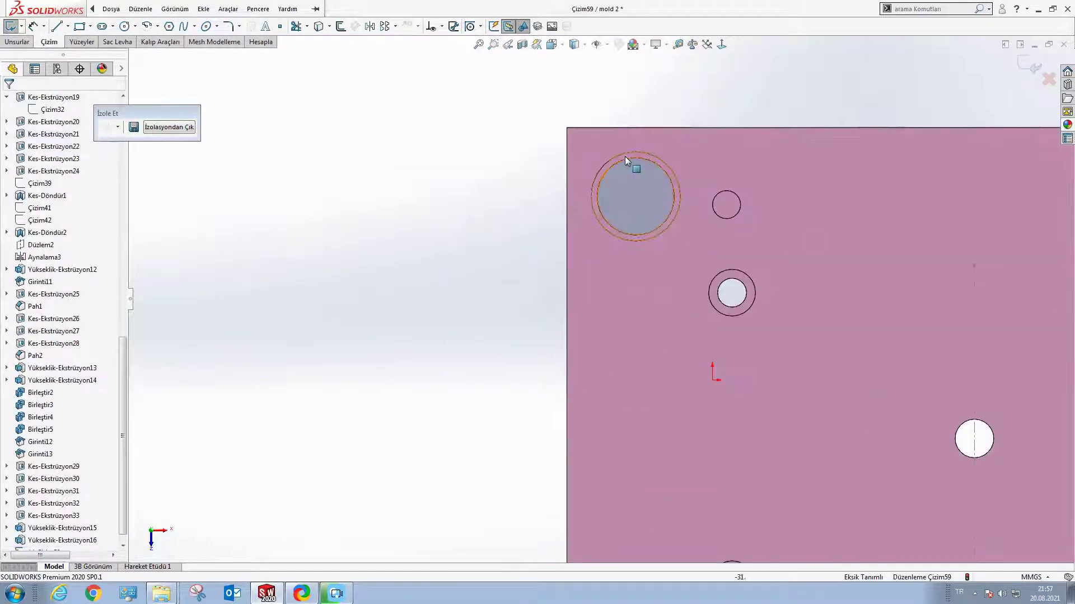
{"action": "scroll", "coordinate": [666, 190], "scroll_direction": "down", "scroll_amount": 1}
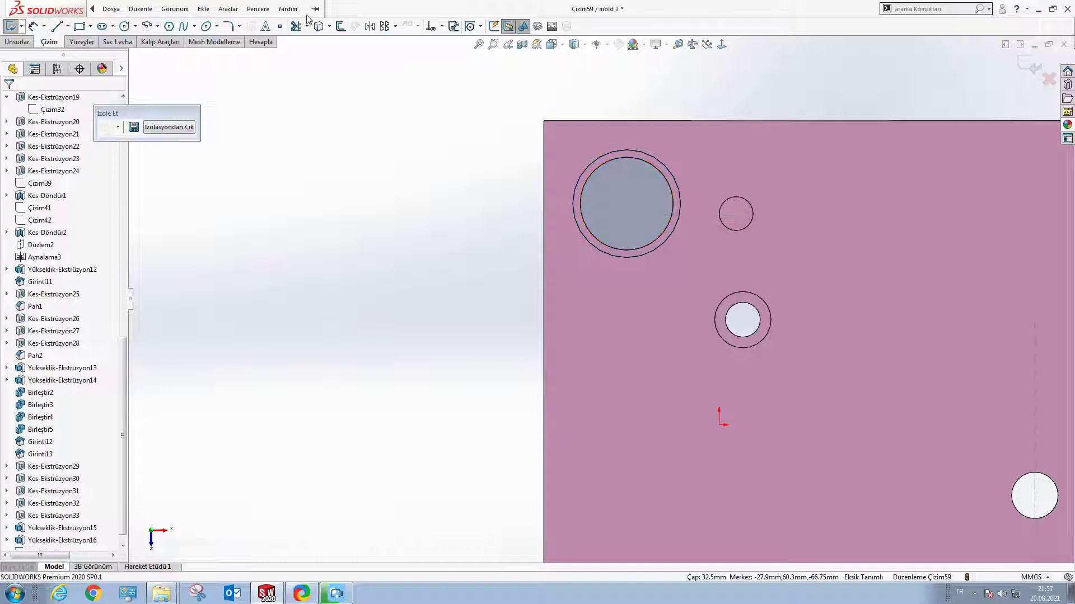
{"action": "left_click", "coordinate": [338, 28]}
{"action": "left_click", "coordinate": [624, 151]}
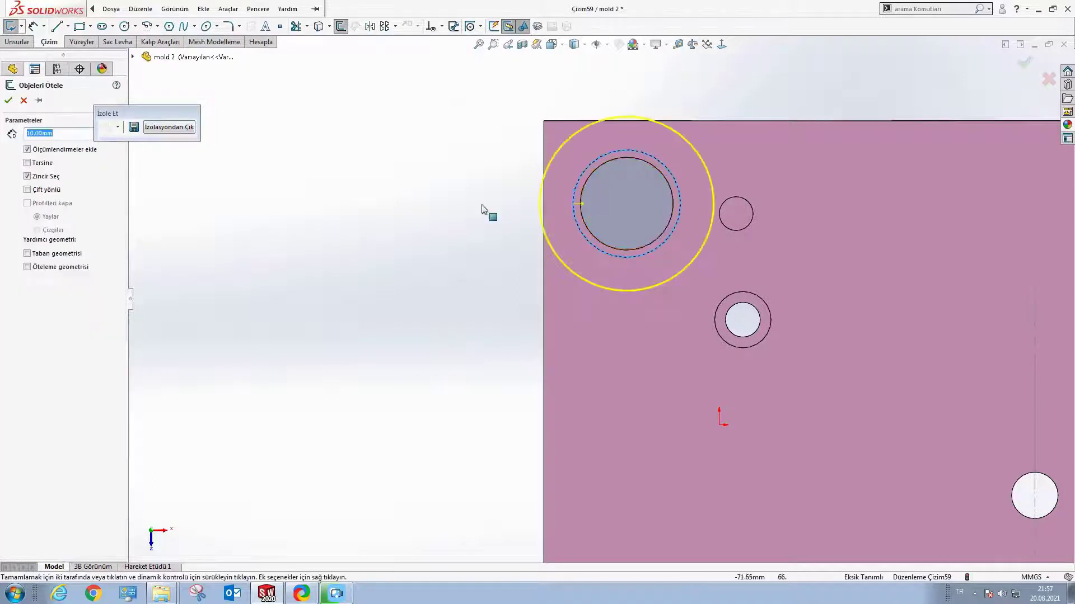
{"action": "type", "text": "0.25"}
{"action": "key", "text": "Return"}
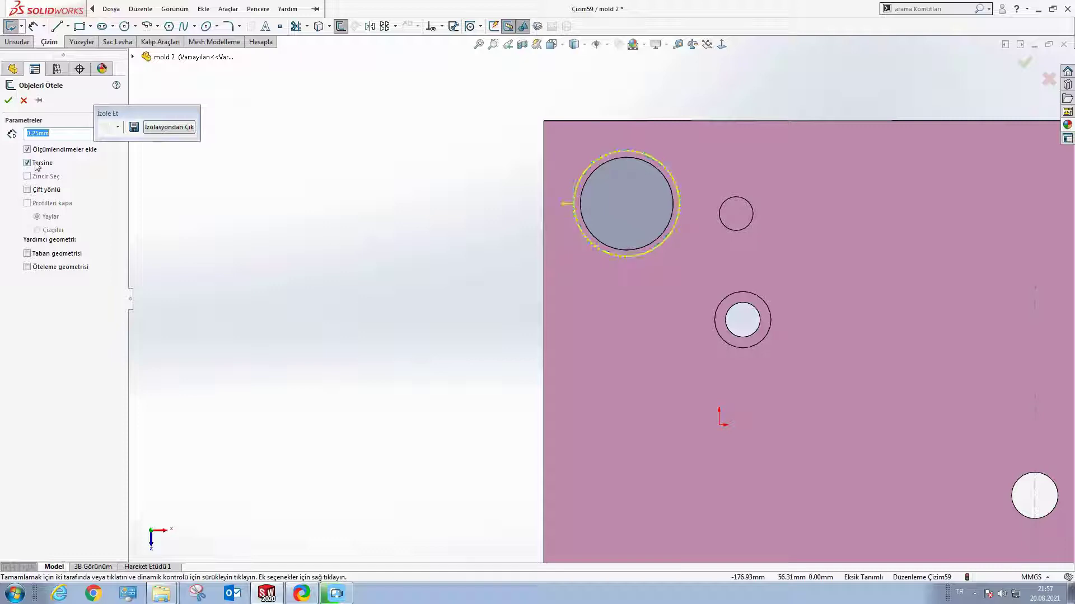
{"action": "key", "text": "Return"}
{"action": "scroll", "coordinate": [597, 156], "scroll_direction": "down", "scroll_amount": 3}
{"action": "scroll", "coordinate": [599, 223], "scroll_direction": "down", "scroll_amount": 2}
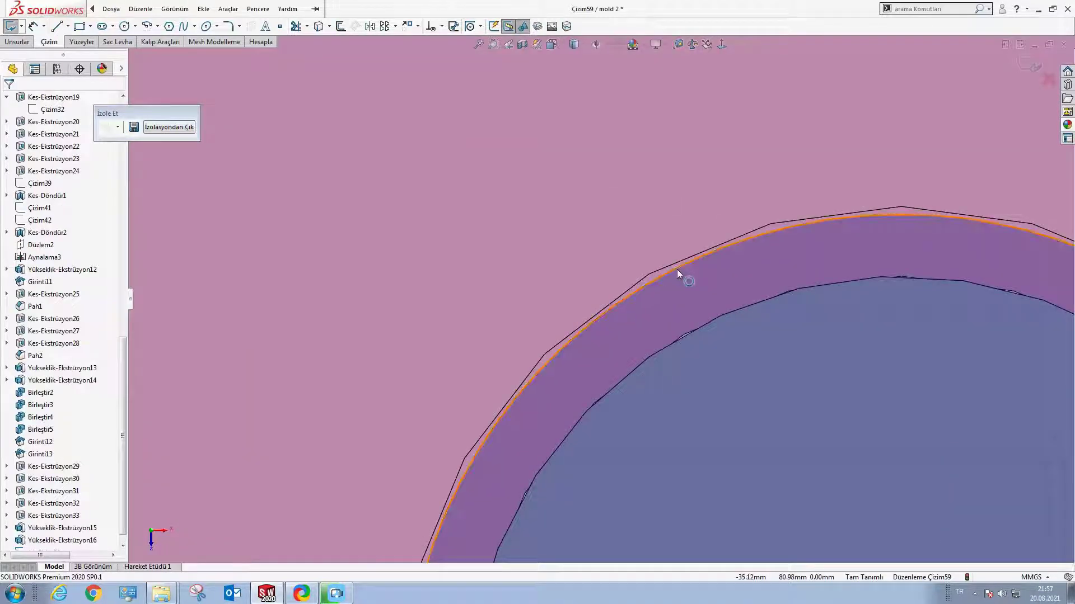
{"action": "left_click", "coordinate": [676, 269]}
{"action": "key", "text": "Escape"}
{"action": "scroll", "coordinate": [649, 371], "scroll_direction": "up", "scroll_amount": 5}
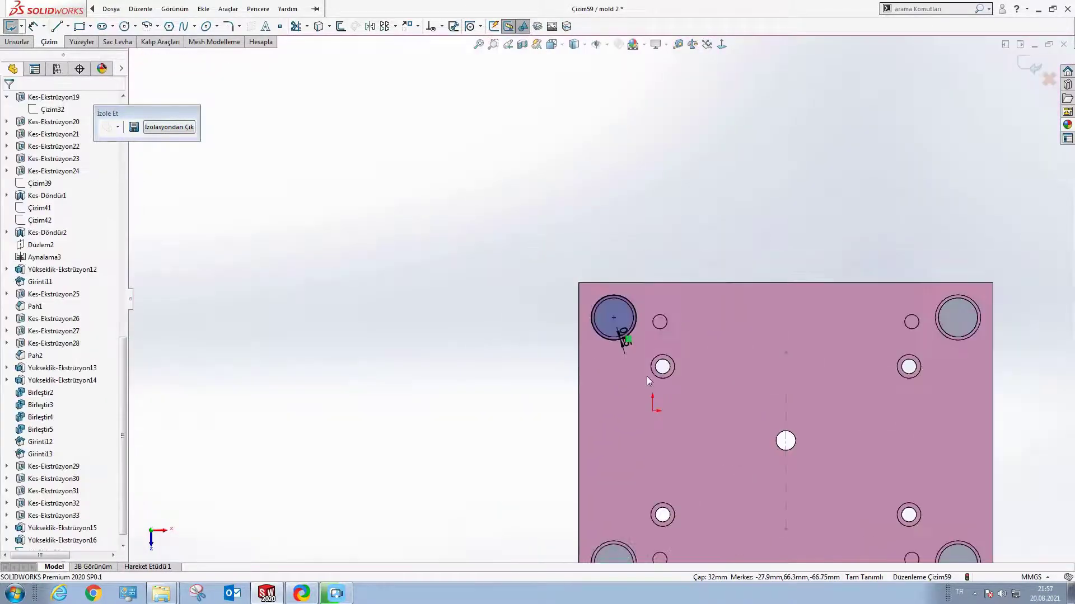
Step: Offset the top-right and bottom-left hole circles by 0.25 mm
{"action": "key", "text": "Return"}
{"action": "scroll", "coordinate": [916, 291], "scroll_direction": "down", "scroll_amount": 3}
{"action": "scroll", "coordinate": [907, 237], "scroll_direction": "down", "scroll_amount": 2}
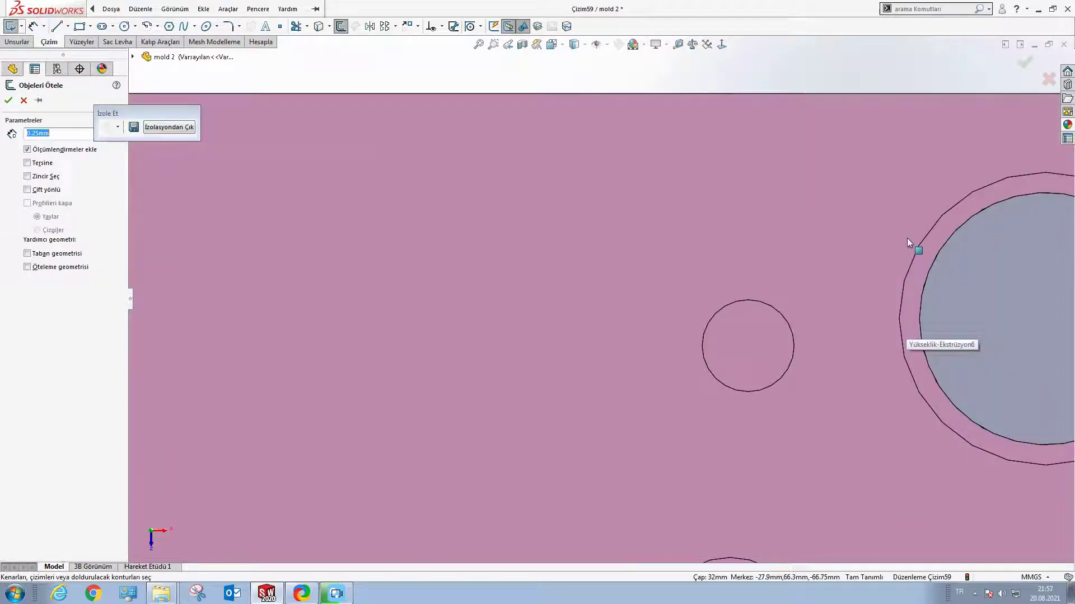
{"action": "left_click", "coordinate": [936, 222]}
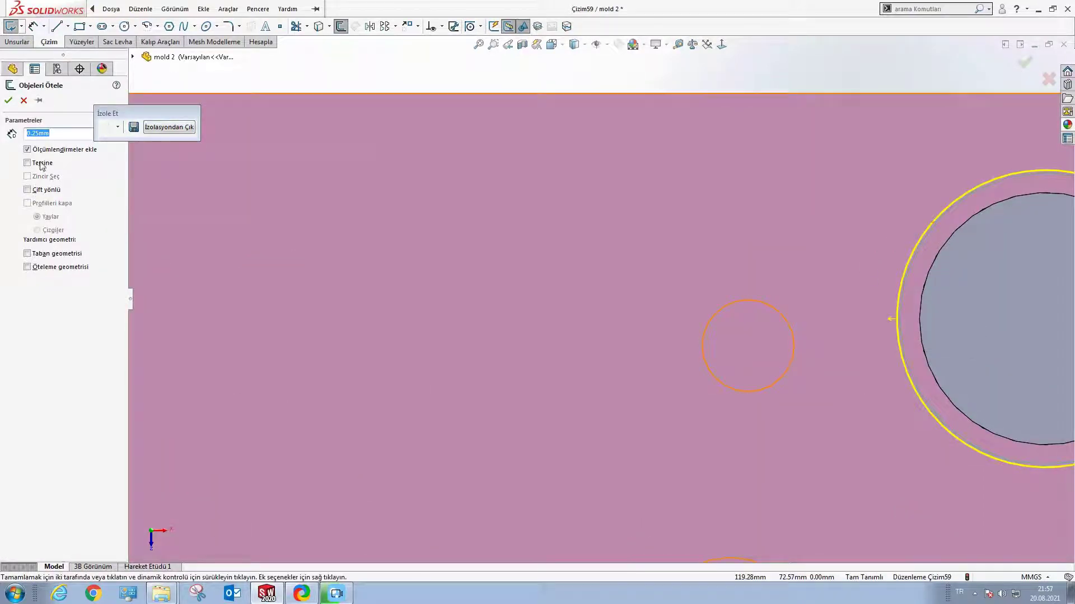
{"action": "scroll", "coordinate": [576, 359], "scroll_direction": "up", "scroll_amount": 3}
{"action": "scroll", "coordinate": [509, 420], "scroll_direction": "up", "scroll_amount": 2}
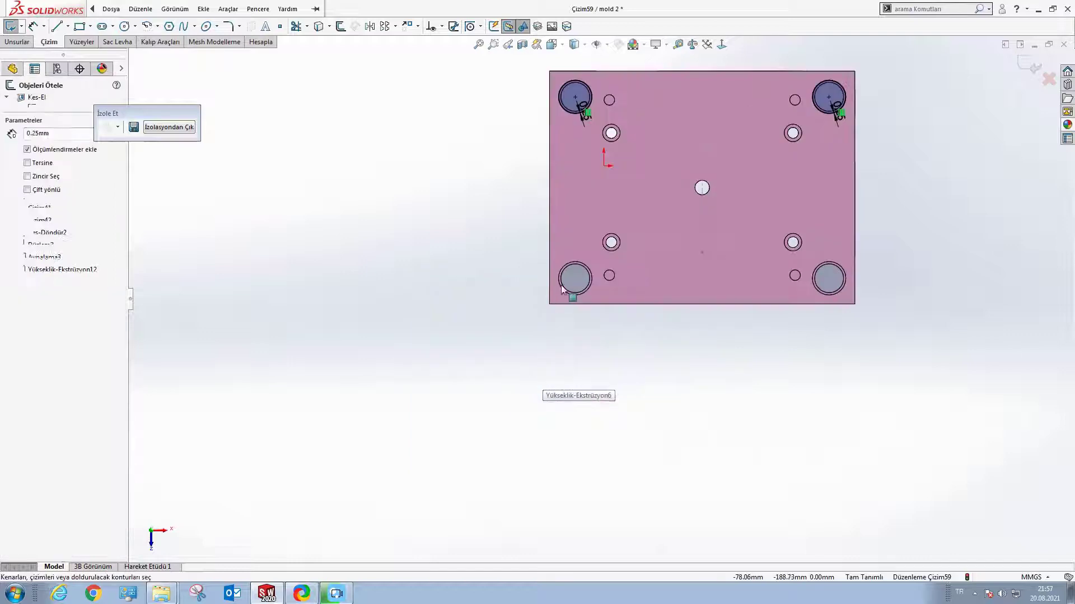
{"action": "scroll", "coordinate": [563, 289], "scroll_direction": "down", "scroll_amount": 2}
{"action": "scroll", "coordinate": [593, 235], "scroll_direction": "down", "scroll_amount": 2}
{"action": "left_click", "coordinate": [591, 272]}
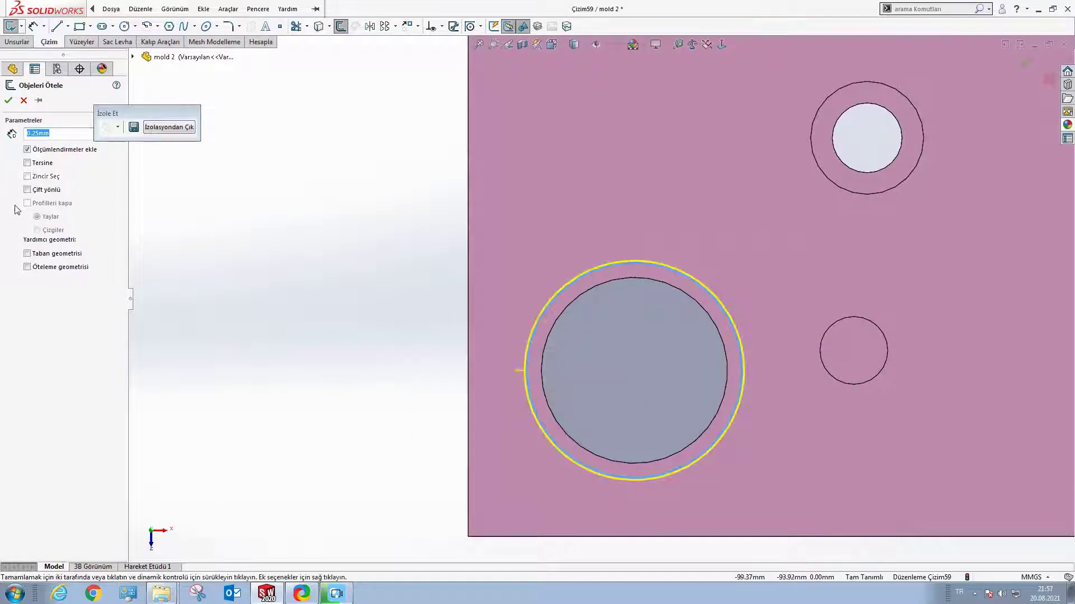
{"action": "key", "text": "Return"}
{"action": "scroll", "coordinate": [621, 358], "scroll_direction": "up", "scroll_amount": 2}
{"action": "scroll", "coordinate": [615, 336], "scroll_direction": "up", "scroll_amount": 2}
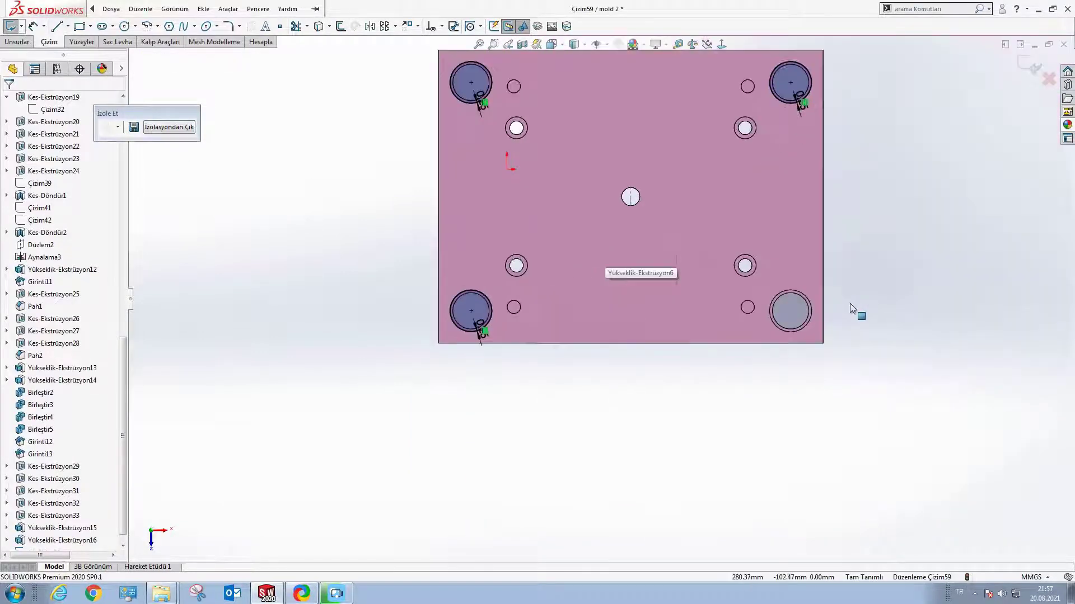
{"action": "scroll", "coordinate": [492, 67], "scroll_direction": "down", "scroll_amount": 5}
{"action": "key", "text": "Return"}
Step: Undo the wrong outer offset and redo the 0.25 mm offset with Reverse checked
{"action": "left_click", "coordinate": [517, 255]}
{"action": "key", "text": "Return"}
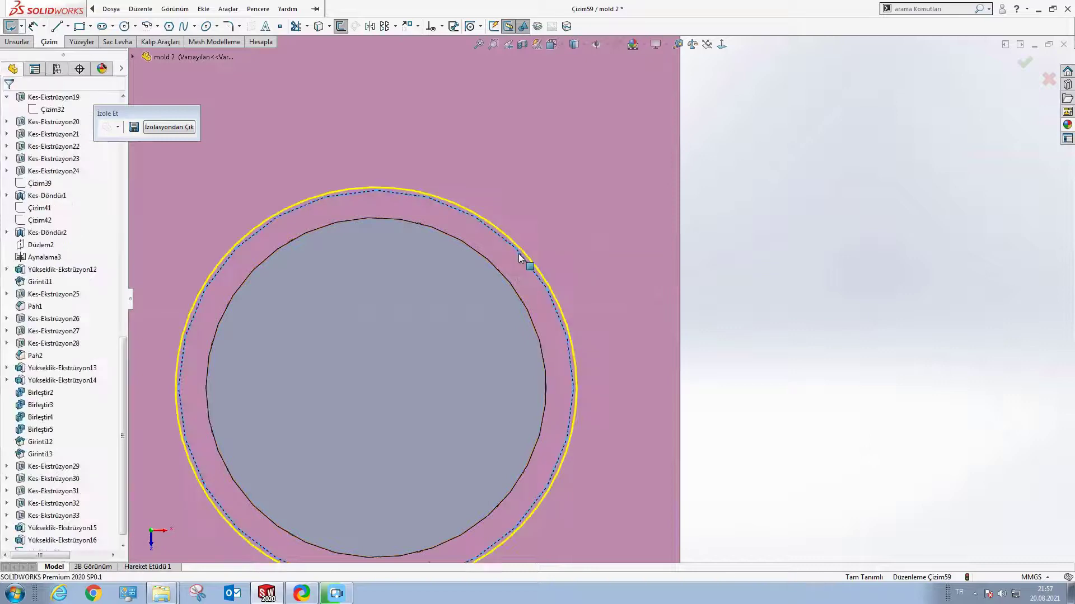
{"action": "key", "text": "ctrl+z"}
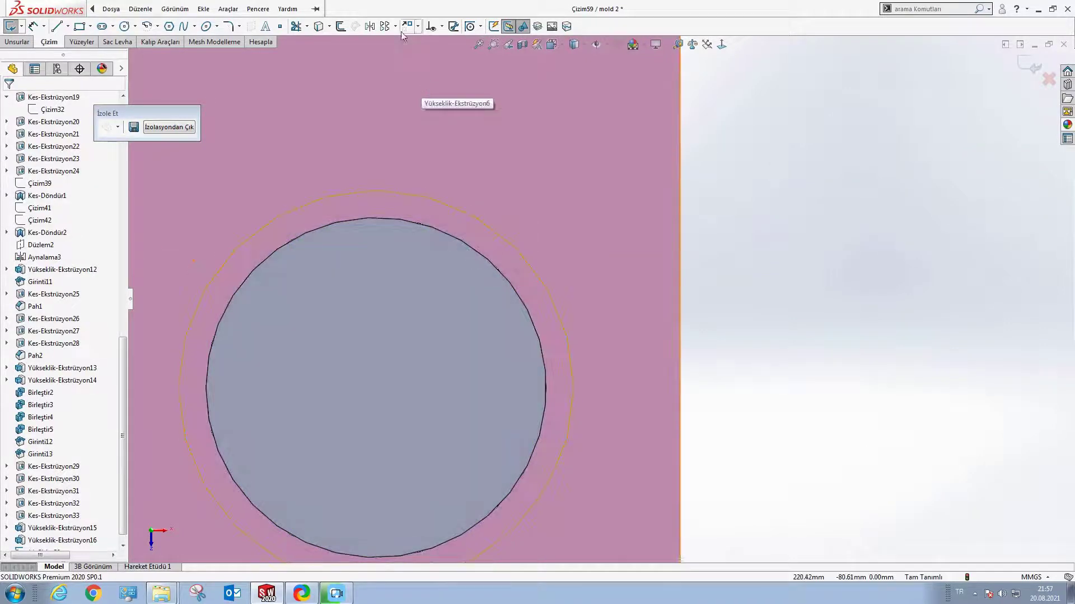
{"action": "left_click", "coordinate": [340, 26]}
{"action": "left_click", "coordinate": [27, 163]}
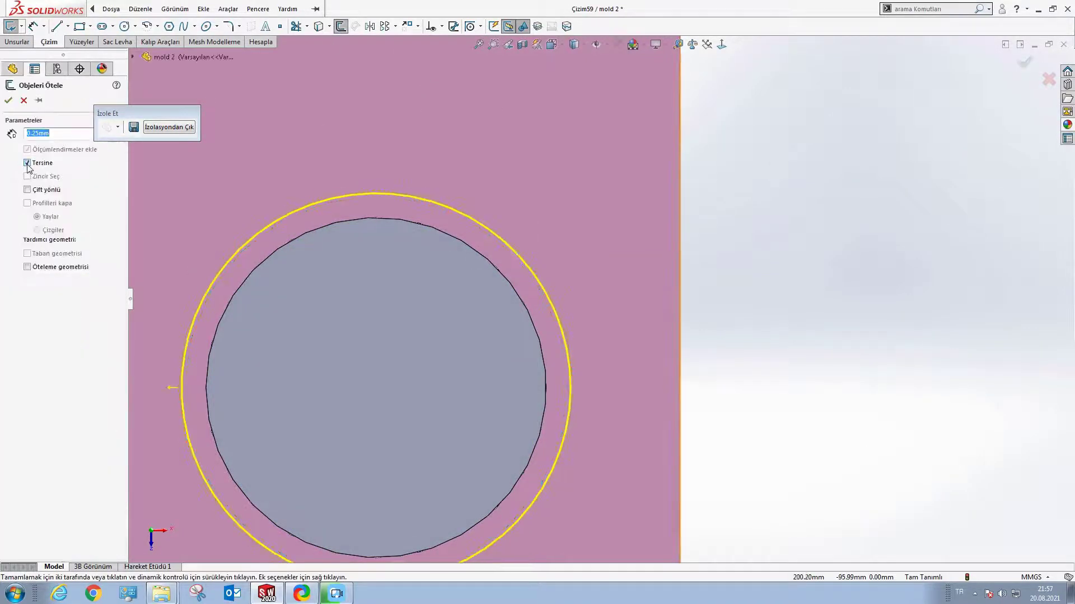
{"action": "key", "text": "Return"}
{"action": "scroll", "coordinate": [471, 275], "scroll_direction": "up", "scroll_amount": 3}
{"action": "scroll", "coordinate": [471, 275], "scroll_direction": "up", "scroll_amount": 3}
{"action": "scroll", "coordinate": [518, 279], "scroll_direction": "up", "scroll_amount": 2}
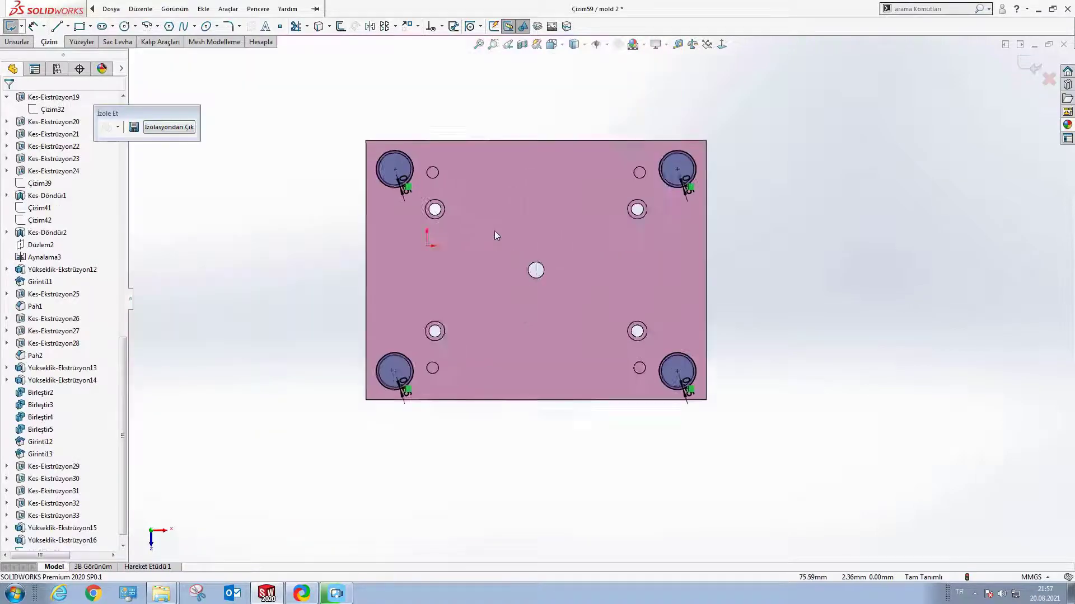
{"action": "scroll", "coordinate": [494, 231], "scroll_direction": "up", "scroll_amount": 2}
{"action": "scroll", "coordinate": [397, 61], "scroll_direction": "down", "scroll_amount": 3}
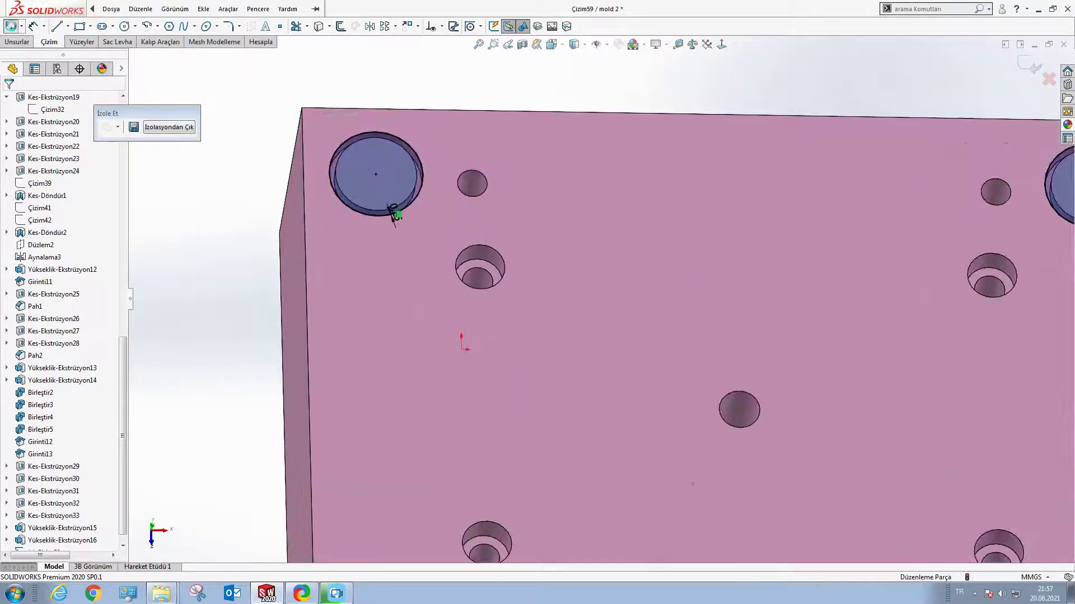
Step: Extrude Çizim59 as a boss Up To Surface, ending at the face inside the large hole
{"action": "left_click", "coordinate": [11, 26]}
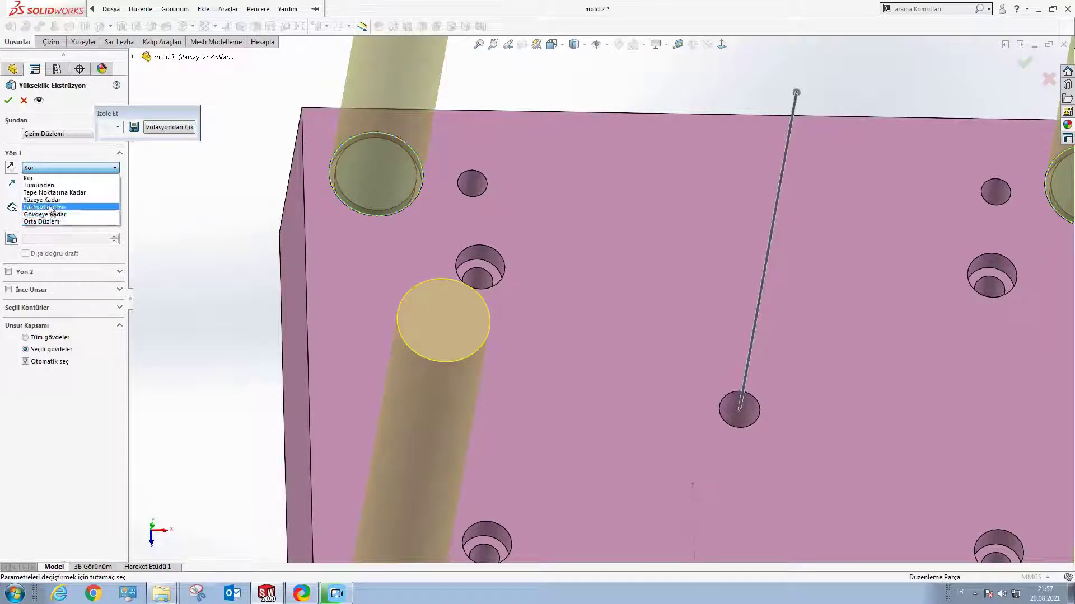
{"action": "left_click", "coordinate": [49, 200]}
{"action": "scroll", "coordinate": [368, 176], "scroll_direction": "down", "scroll_amount": 5}
{"action": "left_click", "coordinate": [434, 236]}
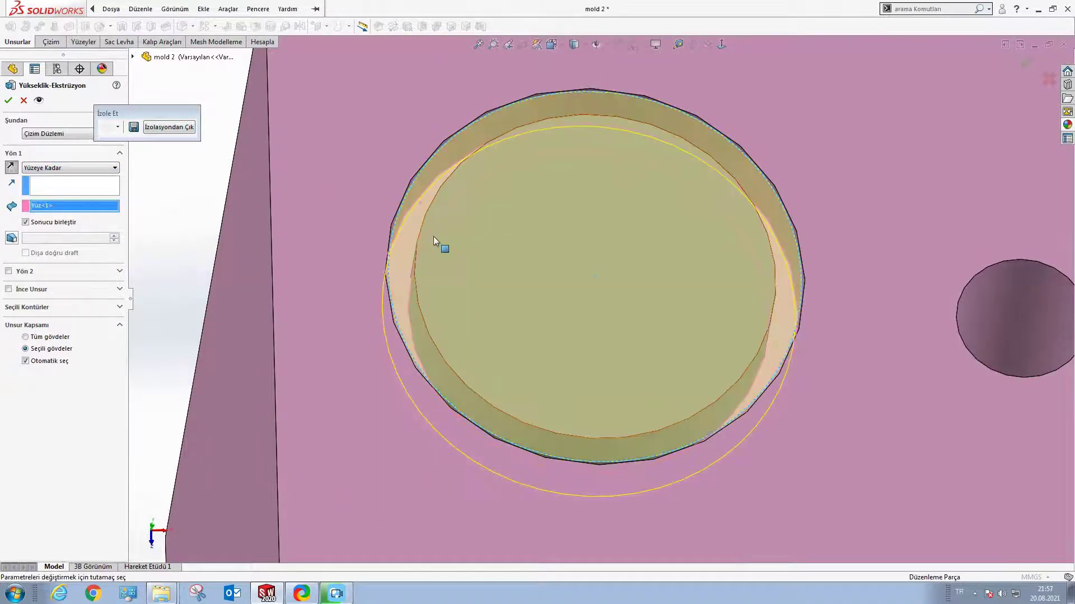
{"action": "scroll", "coordinate": [624, 263], "scroll_direction": "up", "scroll_amount": 5}
{"action": "middle_click_drag", "start_coordinate": [624, 263], "coordinate": [633, 213]}
{"action": "key", "text": "Return"}
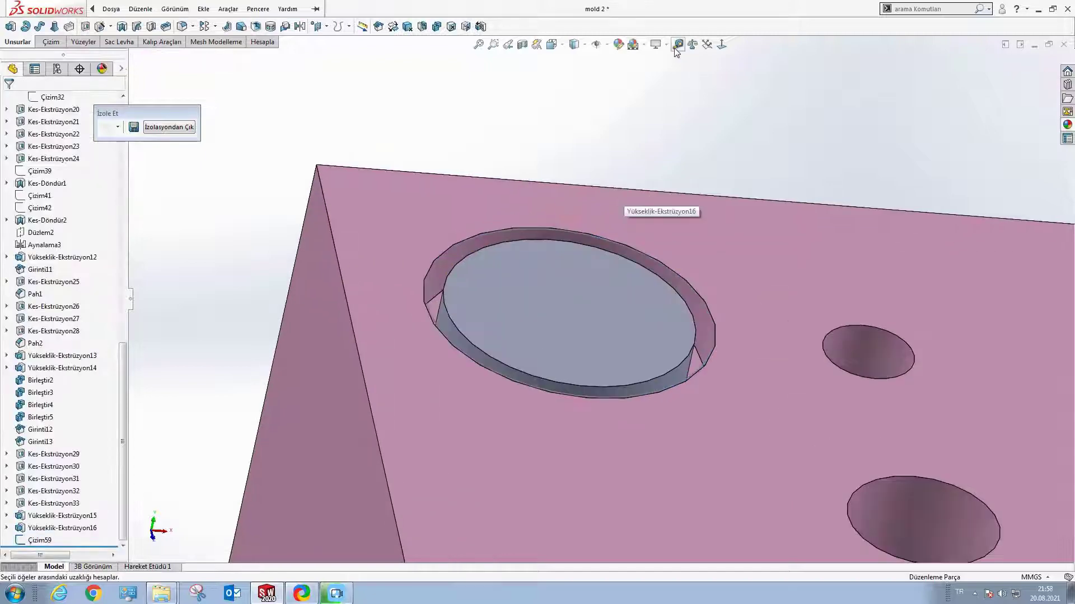
Step: Measure the pin top face sitting 6 mm below the plate's top face
{"action": "left_click", "coordinate": [676, 48]}
{"action": "left_click", "coordinate": [492, 185]}
{"action": "scroll", "coordinate": [493, 185], "scroll_direction": "down", "scroll_amount": 2}
{"action": "left_click", "coordinate": [440, 303]}
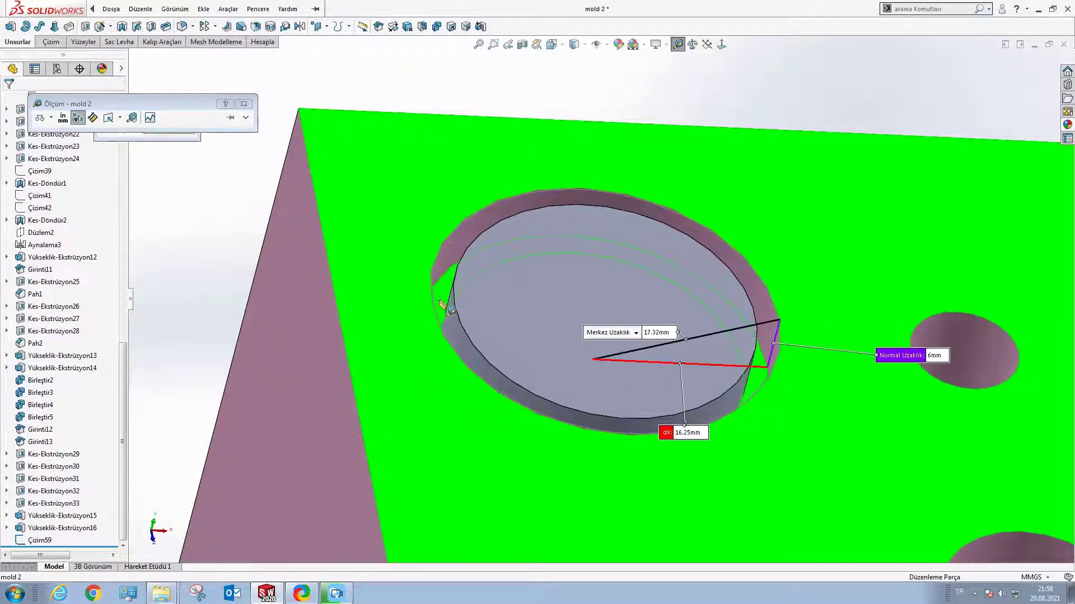
{"action": "key", "text": "Escape"}
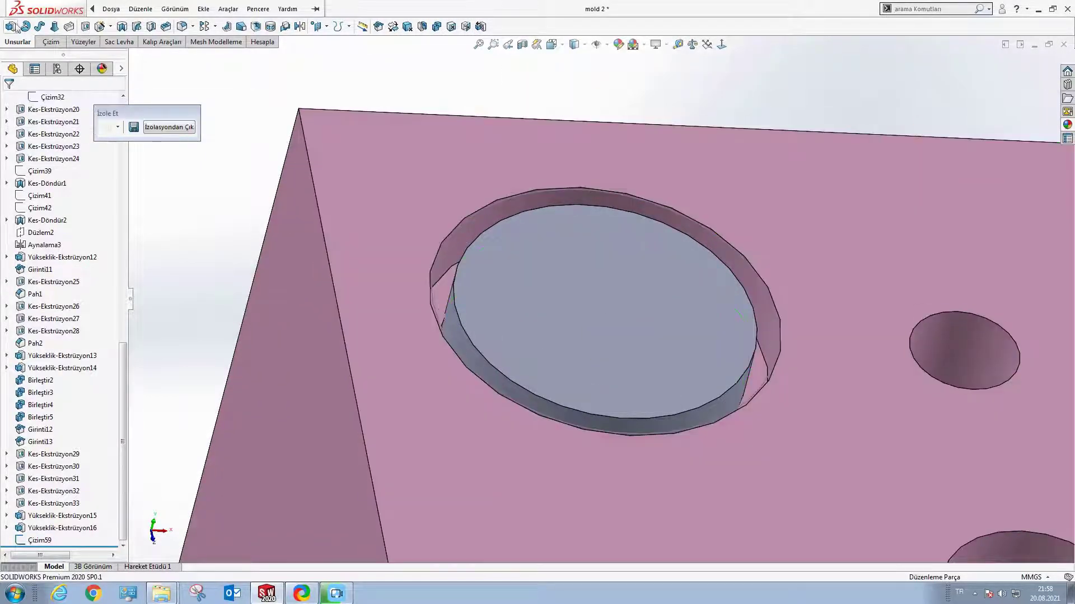
Step: Extrude sketch Çizim59 as a boss with end condition Up To Surface at the hole's face
{"action": "left_click", "coordinate": [11, 26]}
{"action": "key", "text": "Escape"}
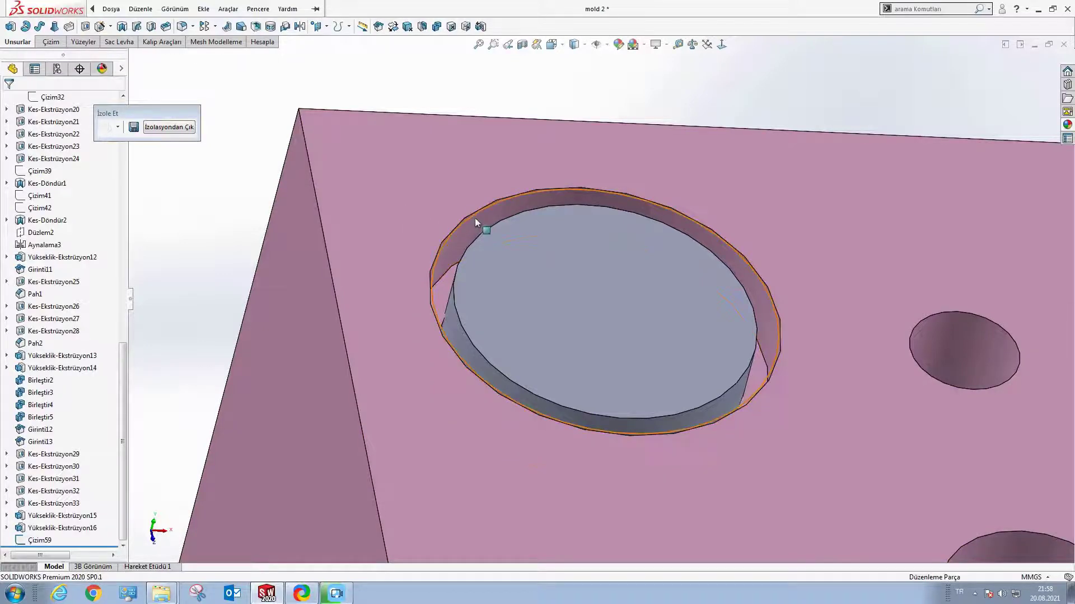
{"action": "left_click", "coordinate": [485, 205]}
{"action": "left_click", "coordinate": [482, 209]}
{"action": "left_click", "coordinate": [518, 162]}
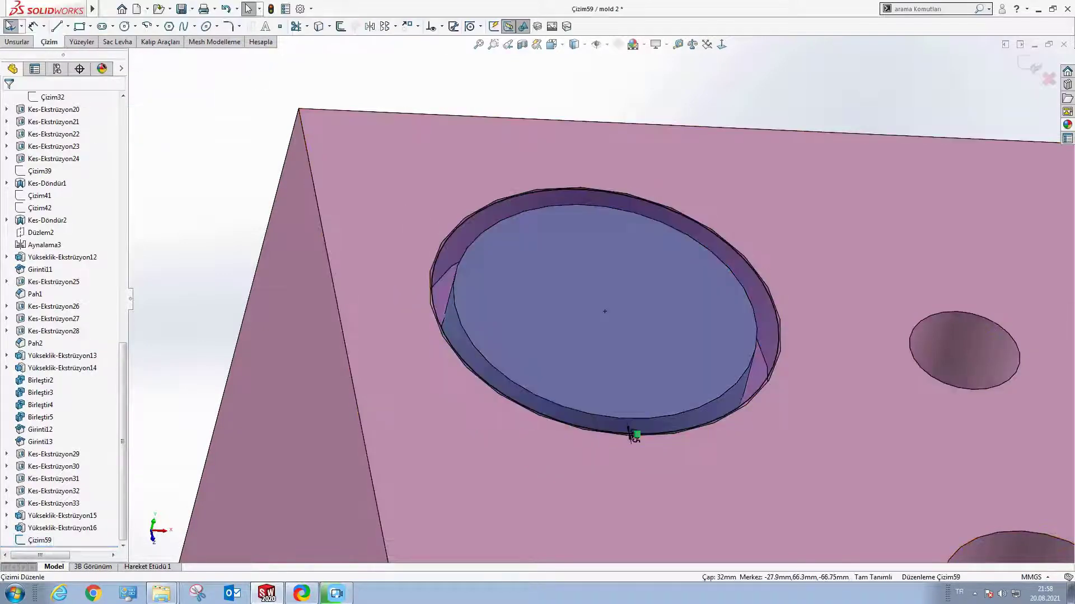
{"action": "left_click", "coordinate": [12, 27]}
{"action": "left_click", "coordinate": [10, 27]}
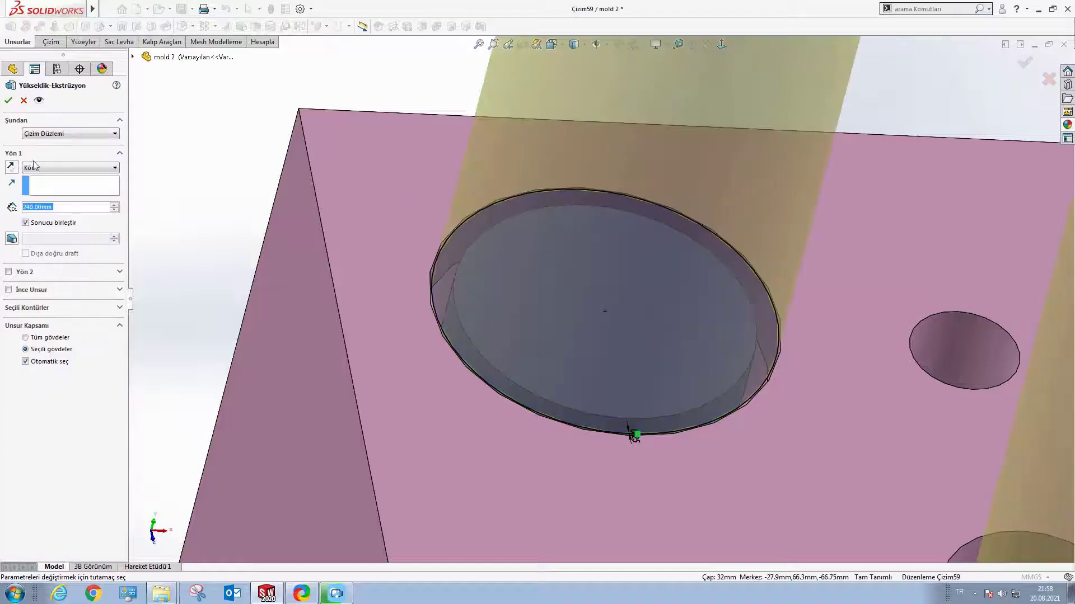
{"action": "left_click", "coordinate": [70, 167]}
{"action": "left_click", "coordinate": [42, 200]}
{"action": "scroll", "coordinate": [453, 274], "scroll_direction": "down", "scroll_amount": 2}
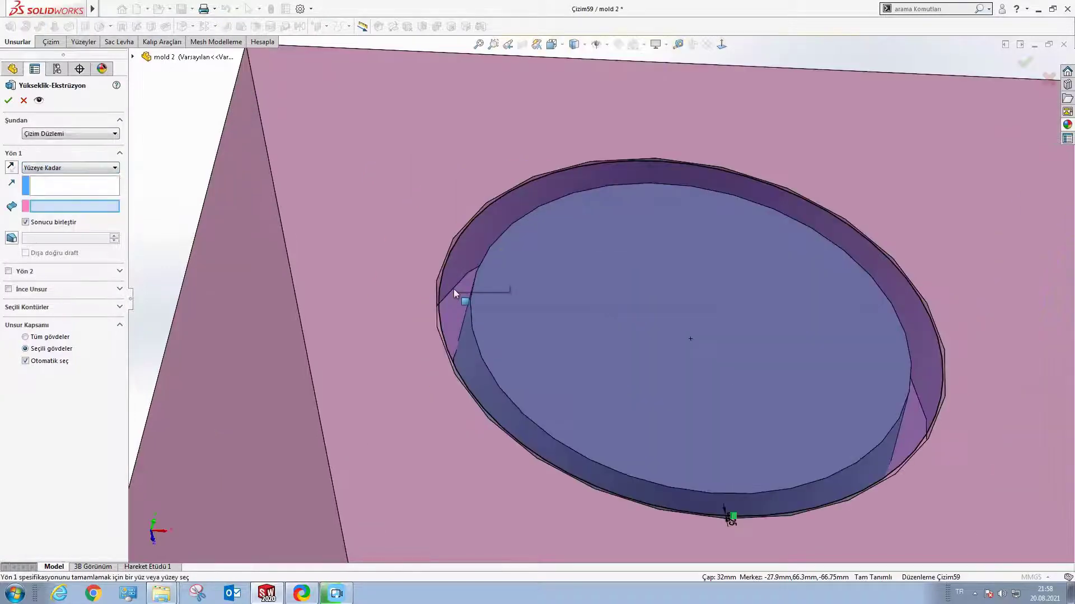
{"action": "left_click", "coordinate": [458, 294]}
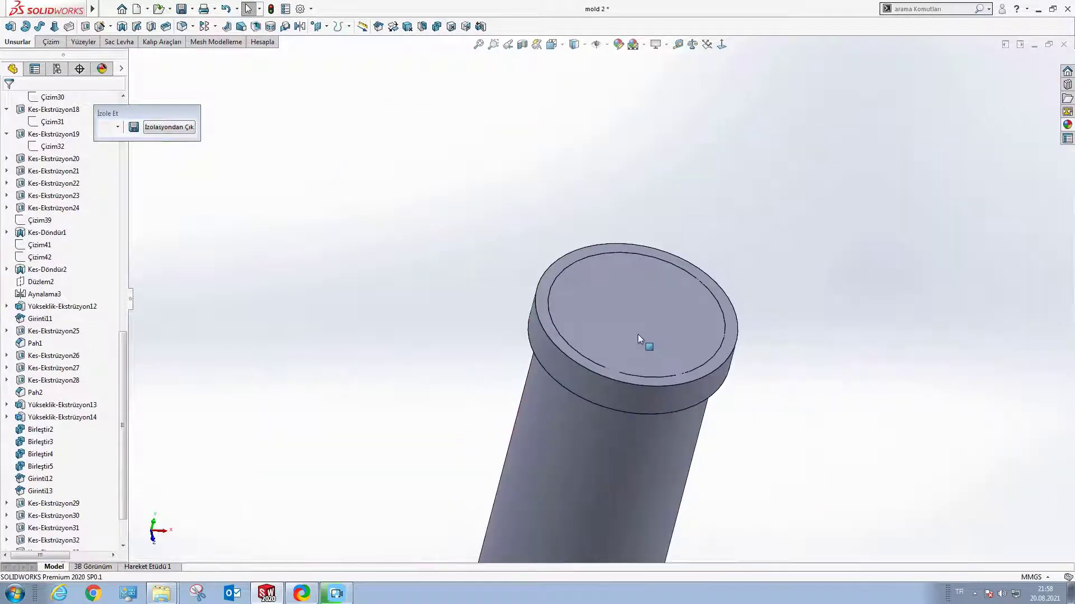
Step: Combine the first two guide pins each with its cap into single bodies
{"action": "scroll", "coordinate": [637, 334], "scroll_direction": "up", "scroll_amount": 10}
{"action": "scroll", "coordinate": [600, 276], "scroll_direction": "down", "scroll_amount": 2}
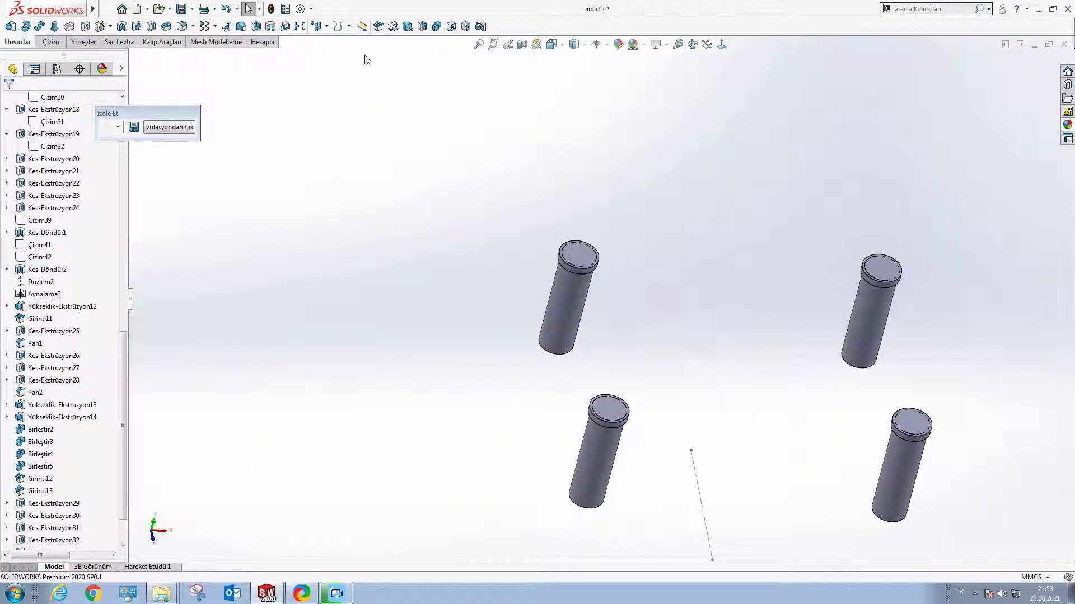
{"action": "left_click", "coordinate": [437, 28]}
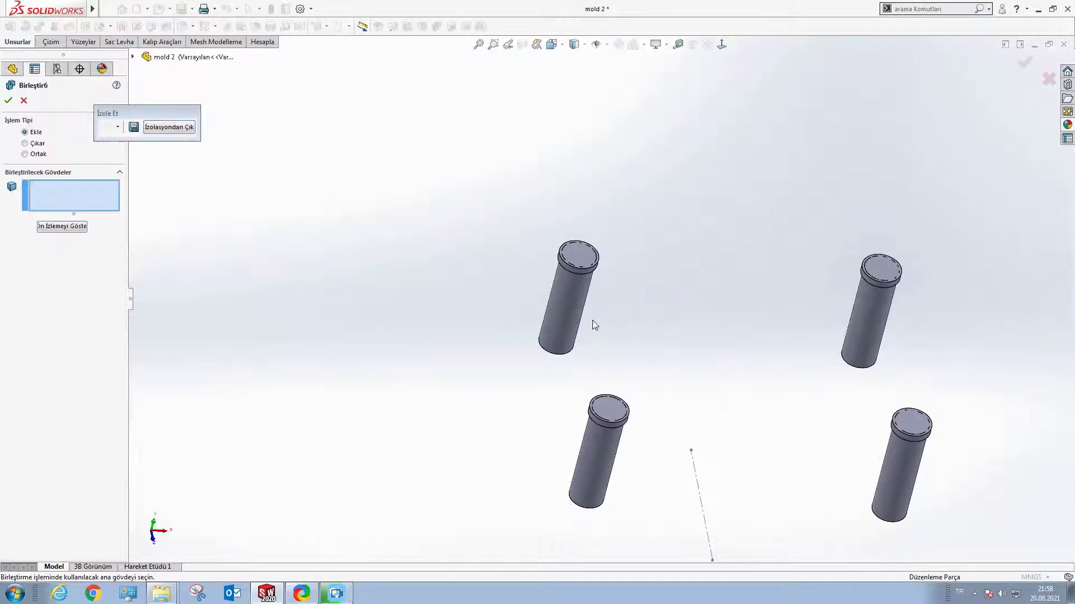
{"action": "scroll", "coordinate": [592, 320], "scroll_direction": "down", "scroll_amount": 3}
{"action": "left_click", "coordinate": [567, 239]}
{"action": "left_click", "coordinate": [553, 257]}
{"action": "right_click", "coordinate": [553, 257]}
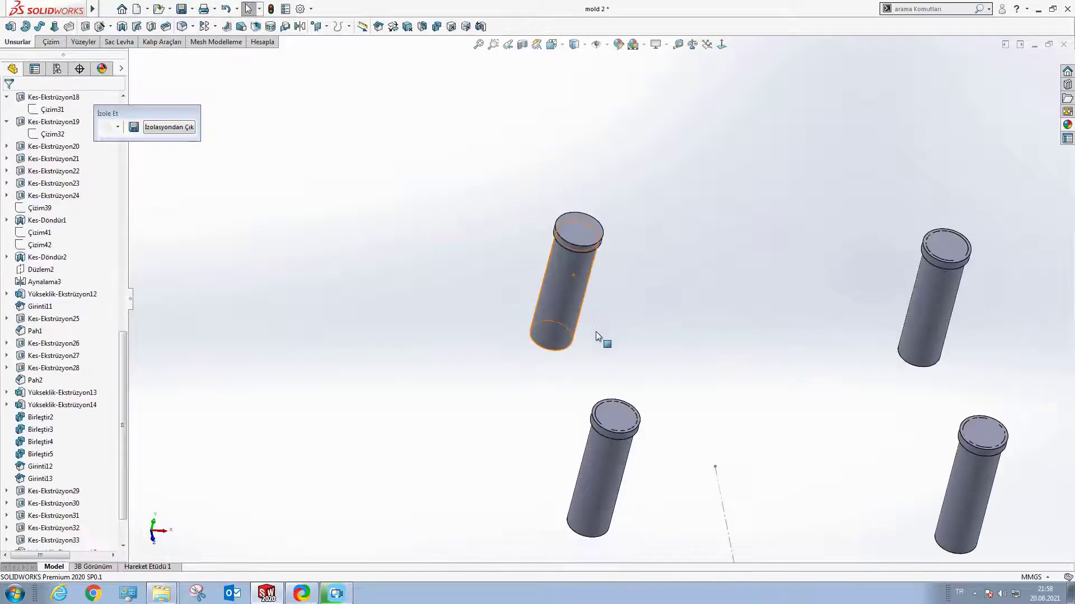
{"action": "scroll", "coordinate": [596, 331], "scroll_direction": "down", "scroll_amount": 3}
{"action": "key", "text": "Return"}
{"action": "left_click", "coordinate": [575, 488]}
{"action": "right_click", "coordinate": [573, 502]}
Step: Combine the third guide pin with its cap into one body
{"action": "scroll", "coordinate": [626, 310], "scroll_direction": "up", "scroll_amount": 5}
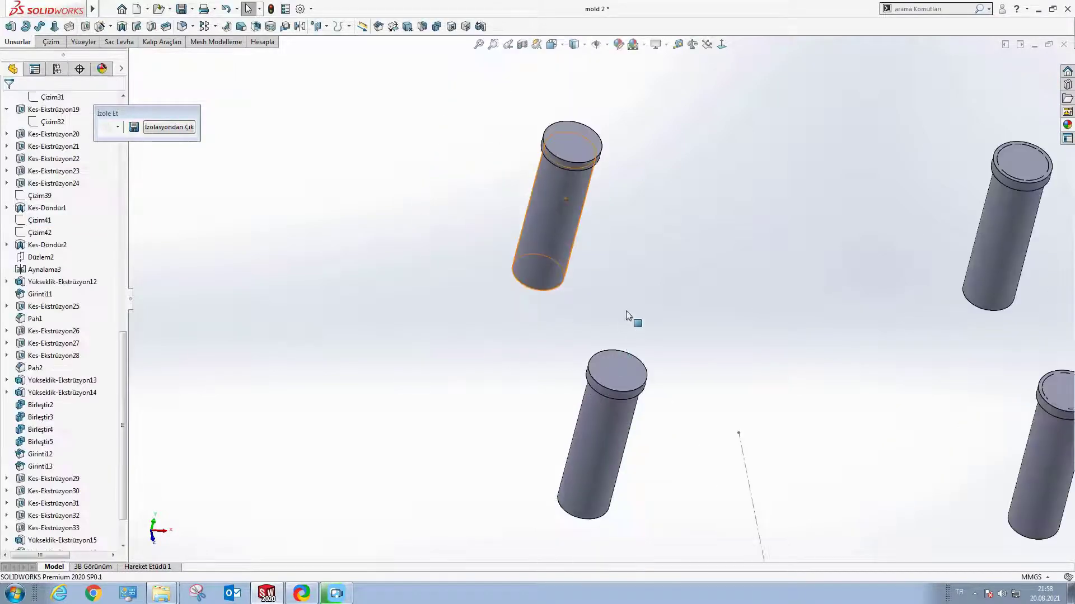
{"action": "scroll", "coordinate": [714, 258], "scroll_direction": "up", "scroll_amount": 2}
{"action": "scroll", "coordinate": [794, 272], "scroll_direction": "down", "scroll_amount": 2}
{"action": "scroll", "coordinate": [709, 277], "scroll_direction": "down", "scroll_amount": 2}
{"action": "scroll", "coordinate": [709, 277], "scroll_direction": "down", "scroll_amount": 2}
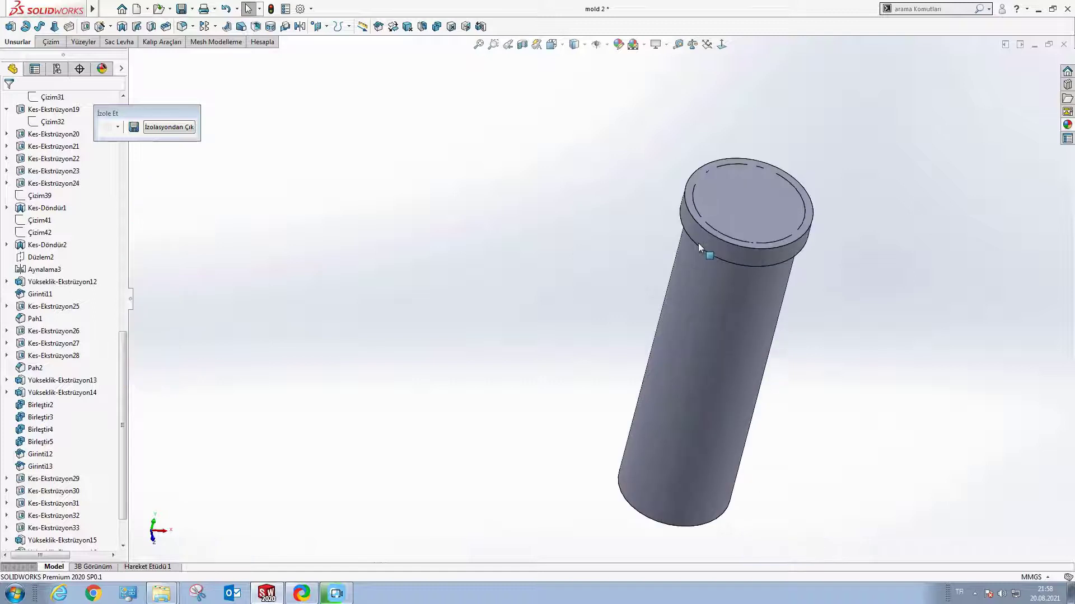
{"action": "left_click", "coordinate": [698, 243]}
{"action": "key", "text": "Return"}
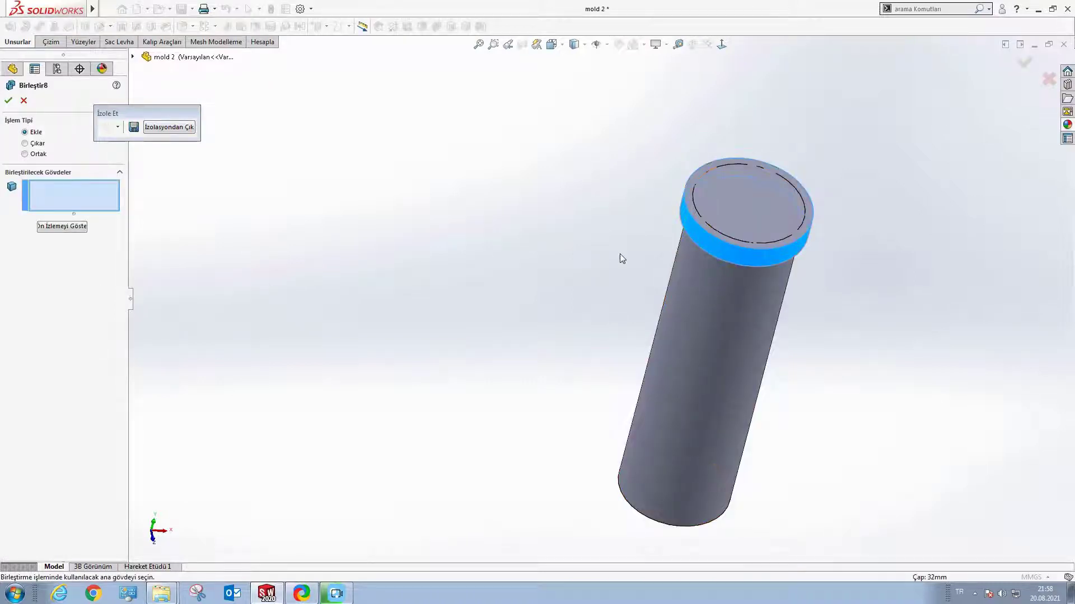
{"action": "left_click", "coordinate": [702, 249]}
{"action": "left_click", "coordinate": [696, 311]}
{"action": "scroll", "coordinate": [697, 311], "scroll_direction": "up", "scroll_amount": 4}
{"action": "right_click", "coordinate": [610, 367]}
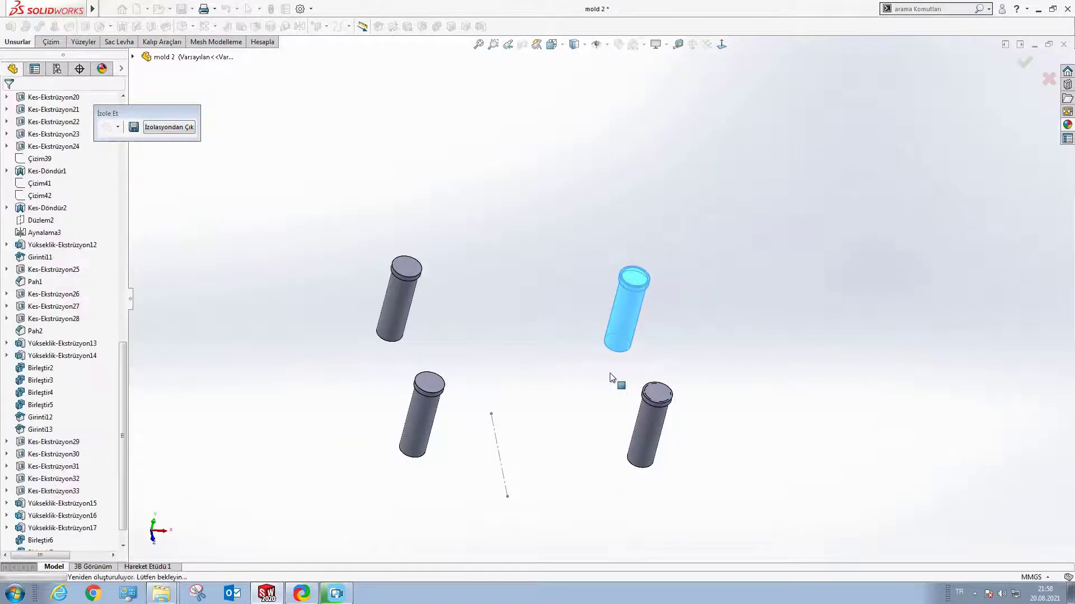
Step: Combine the last guide pin with its cap, then orbit so the pin ends face the viewer
{"action": "key", "text": "Return"}
{"action": "scroll", "coordinate": [621, 392], "scroll_direction": "down", "scroll_amount": 3}
{"action": "left_click", "coordinate": [667, 348]}
{"action": "left_click", "coordinate": [668, 377]}
{"action": "right_click", "coordinate": [668, 378]}
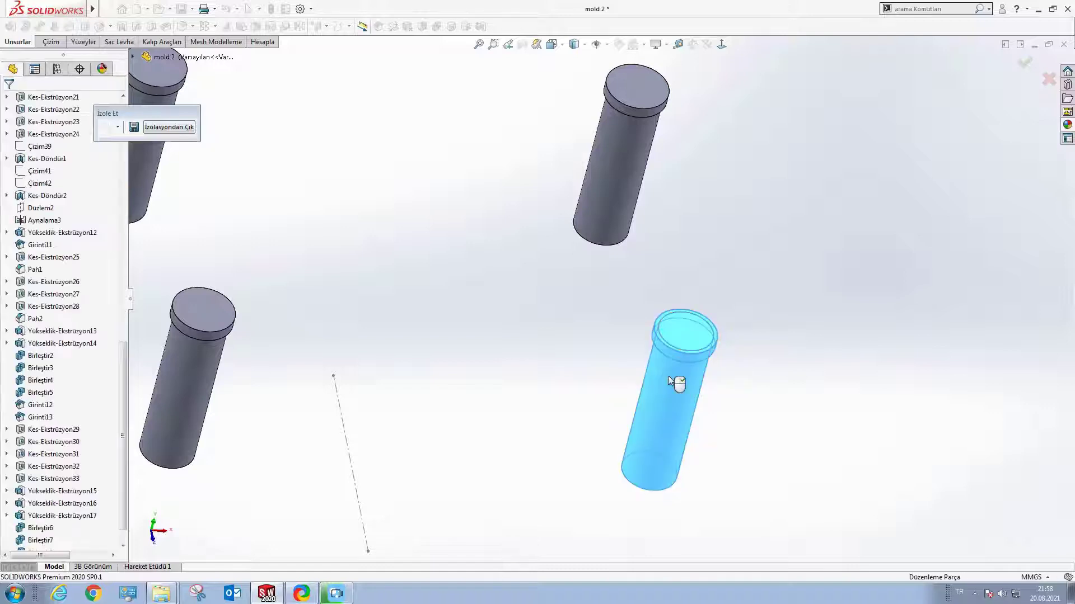
{"action": "scroll", "coordinate": [603, 367], "scroll_direction": "up", "scroll_amount": 4}
{"action": "scroll", "coordinate": [526, 269], "scroll_direction": "down", "scroll_amount": 3}
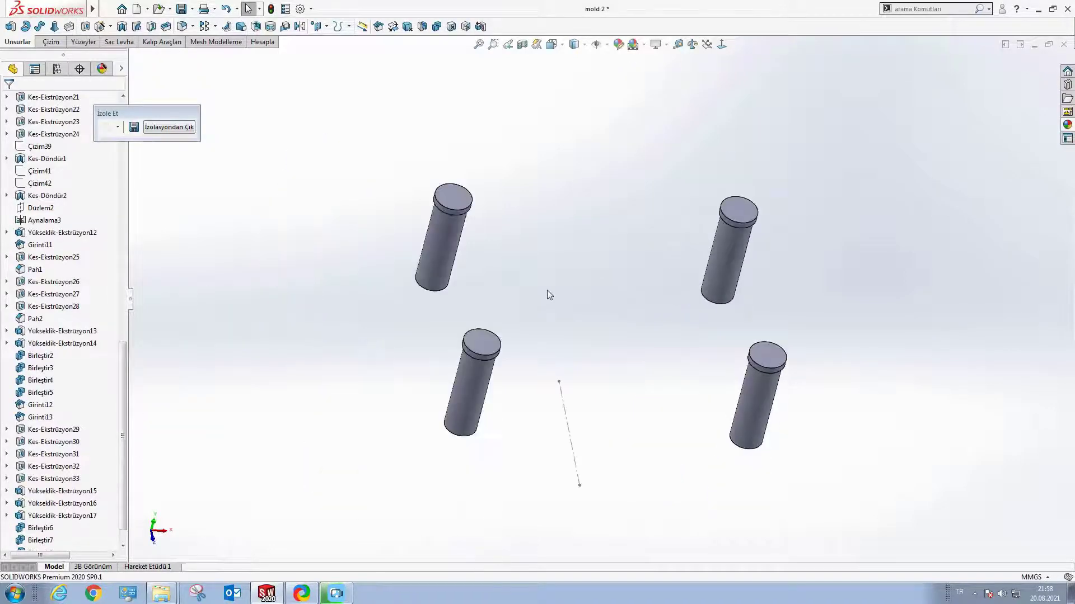
{"action": "mouse_move", "coordinate": [547, 292]}
{"action": "middle_mouse_down"}
{"action": "mouse_move", "coordinate": [670, 321]}
{"action": "mouse_move", "coordinate": [629, 309]}
{"action": "mouse_move", "coordinate": [523, 408]}
{"action": "mouse_move", "coordinate": [679, 288]}
{"action": "mouse_move", "coordinate": [749, 281]}
{"action": "mouse_move", "coordinate": [640, 302]}
{"action": "mouse_move", "coordinate": [738, 280]}
{"action": "middle_mouse_up"}
{"action": "mouse_move", "coordinate": [640, 311]}
{"action": "middle_mouse_down"}
{"action": "mouse_move", "coordinate": [706, 302]}
{"action": "mouse_move", "coordinate": [628, 321]}
{"action": "mouse_move", "coordinate": [568, 309]}
{"action": "mouse_move", "coordinate": [616, 295]}
{"action": "mouse_move", "coordinate": [616, 328]}
{"action": "mouse_move", "coordinate": [566, 313]}
{"action": "mouse_move", "coordinate": [557, 337]}
{"action": "middle_mouse_up"}
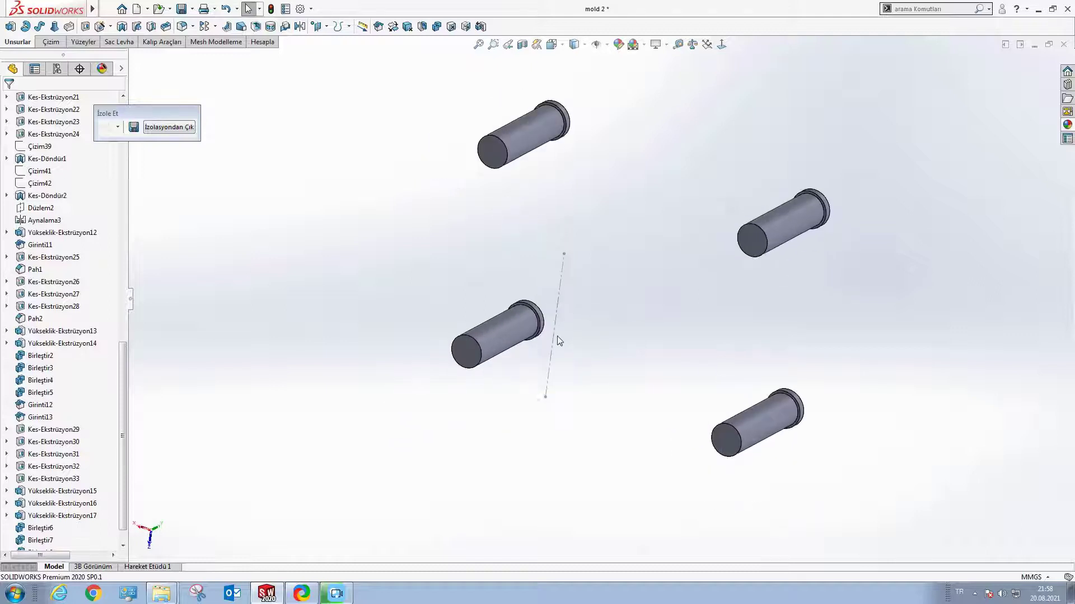
Step: Start a sketch on a pin end face and draw a circle centred on the first pin
{"action": "left_click", "coordinate": [720, 45]}
{"action": "scroll", "coordinate": [523, 200], "scroll_direction": "down", "scroll_amount": 3}
{"action": "right_click", "coordinate": [526, 200]}
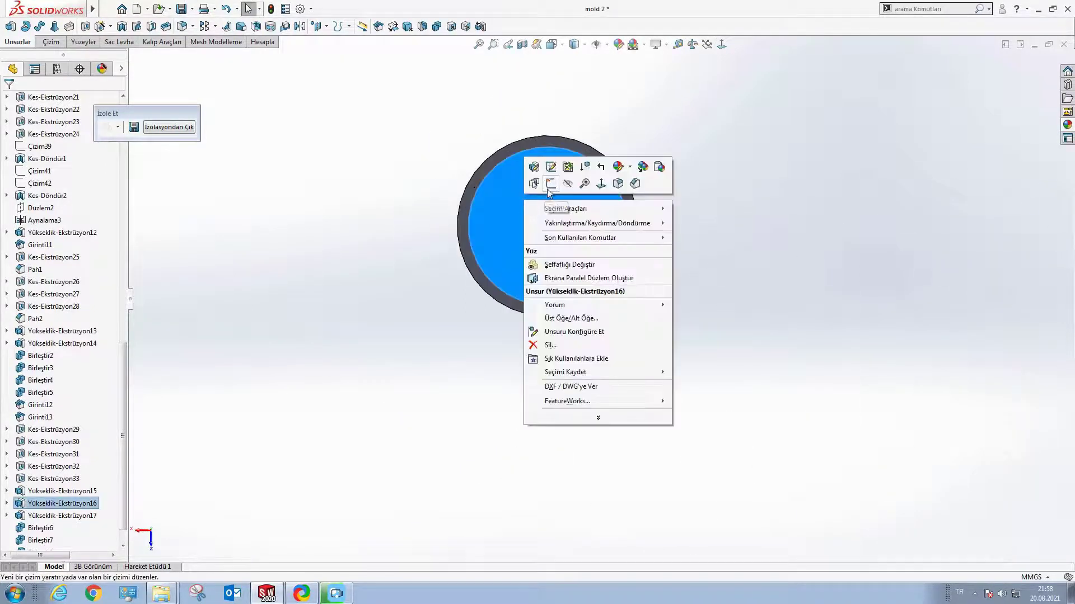
{"action": "left_click", "coordinate": [551, 183]}
{"action": "right_click_drag", "start_coordinate": [289, 260], "coordinate": [342, 259]}
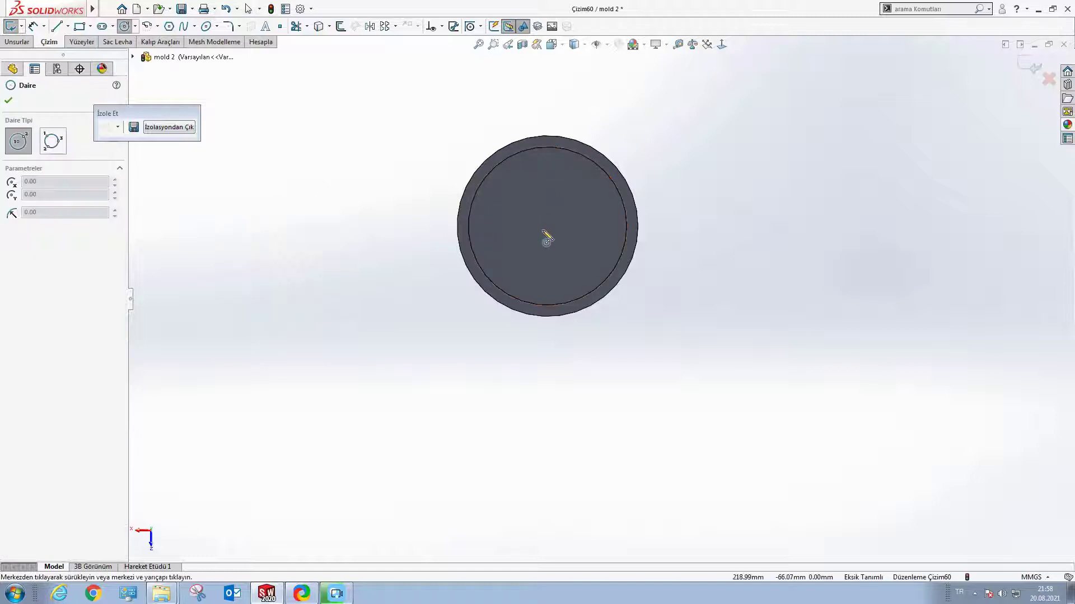
{"action": "left_click", "coordinate": [547, 228]}
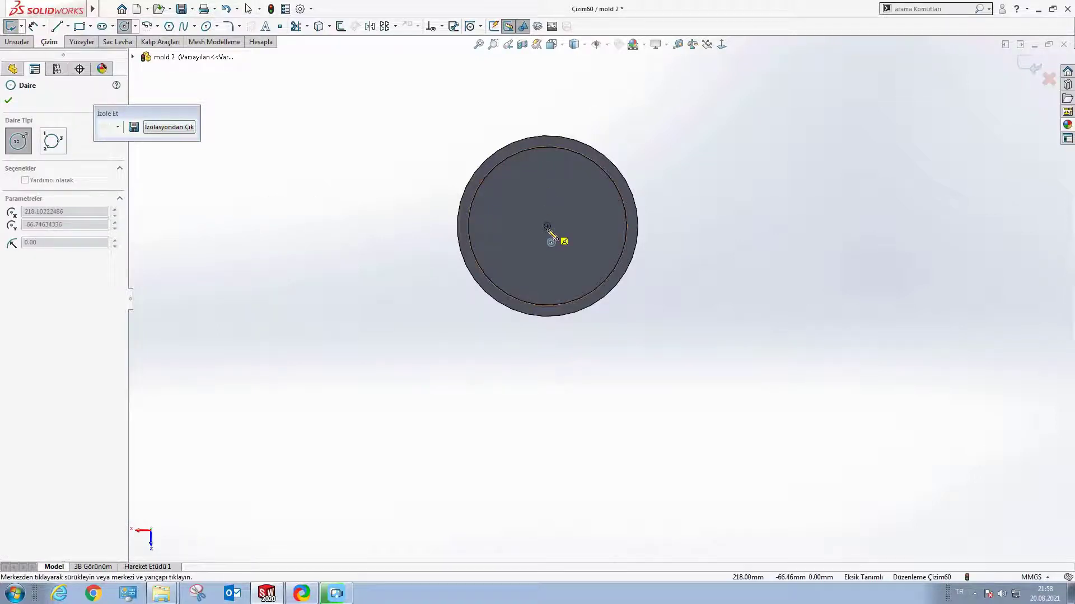
{"action": "left_click", "coordinate": [548, 283]}
Step: Draw centred circles on the bottom-left pin and the next pin
{"action": "scroll", "coordinate": [593, 314], "scroll_direction": "up", "scroll_amount": 8}
{"action": "scroll", "coordinate": [595, 434], "scroll_direction": "down", "scroll_amount": 8}
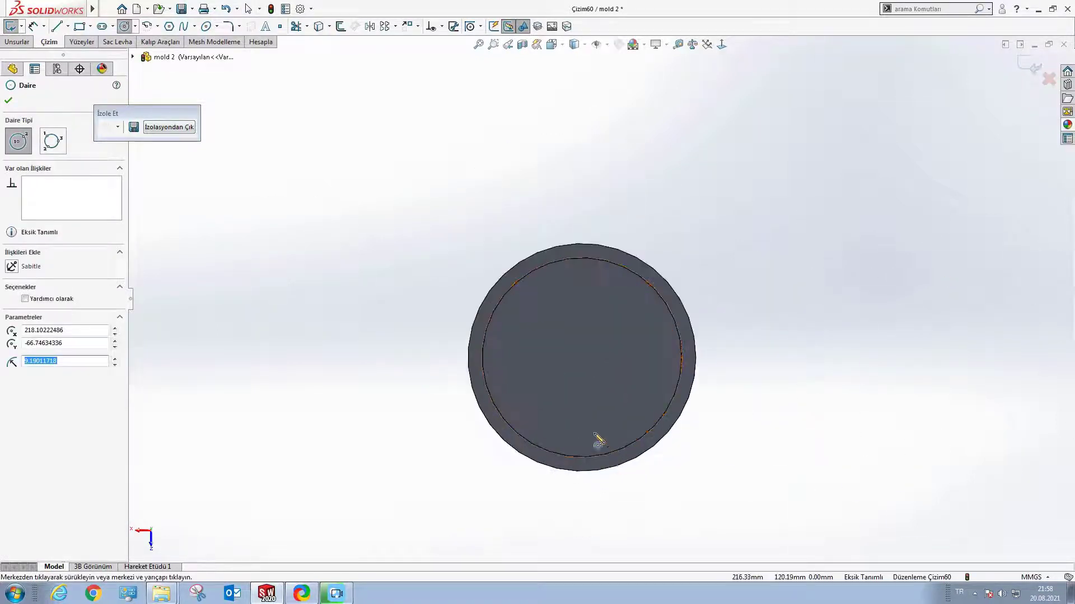
{"action": "left_click", "coordinate": [582, 358]}
{"action": "left_click", "coordinate": [584, 407]}
{"action": "scroll", "coordinate": [628, 305], "scroll_direction": "up", "scroll_amount": 2}
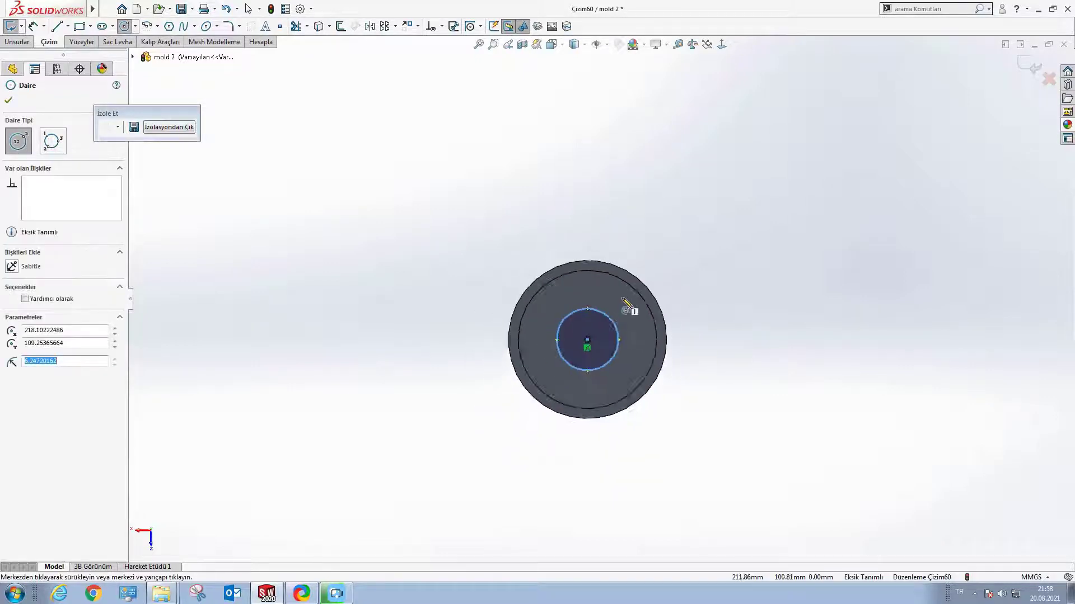
{"action": "scroll", "coordinate": [649, 299], "scroll_direction": "up", "scroll_amount": 5}
{"action": "scroll", "coordinate": [689, 229], "scroll_direction": "down", "scroll_amount": 3}
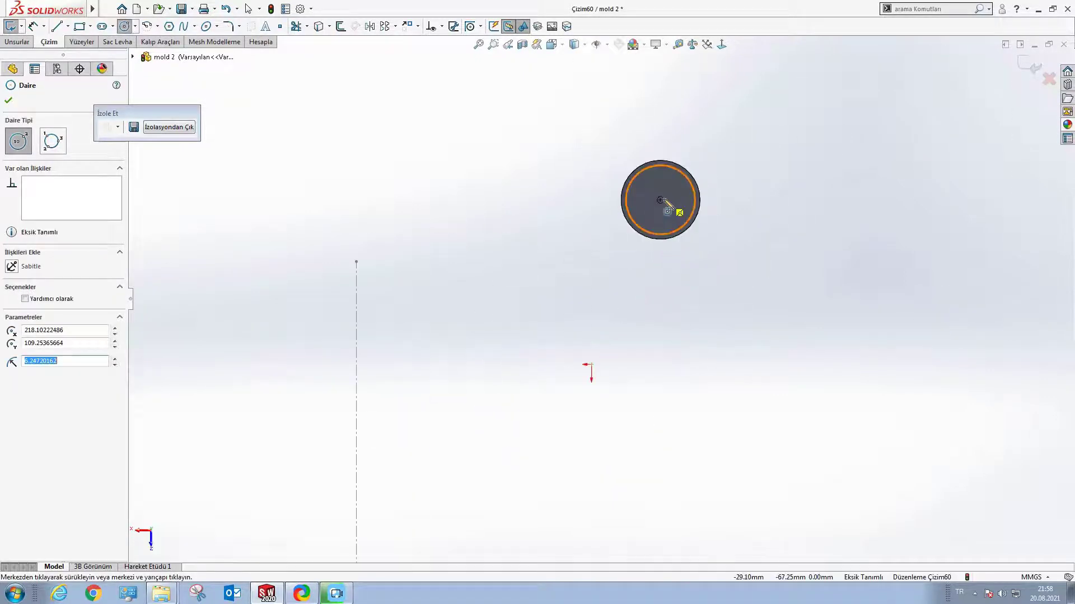
{"action": "left_click", "coordinate": [660, 202]}
{"action": "left_click", "coordinate": [665, 230]}
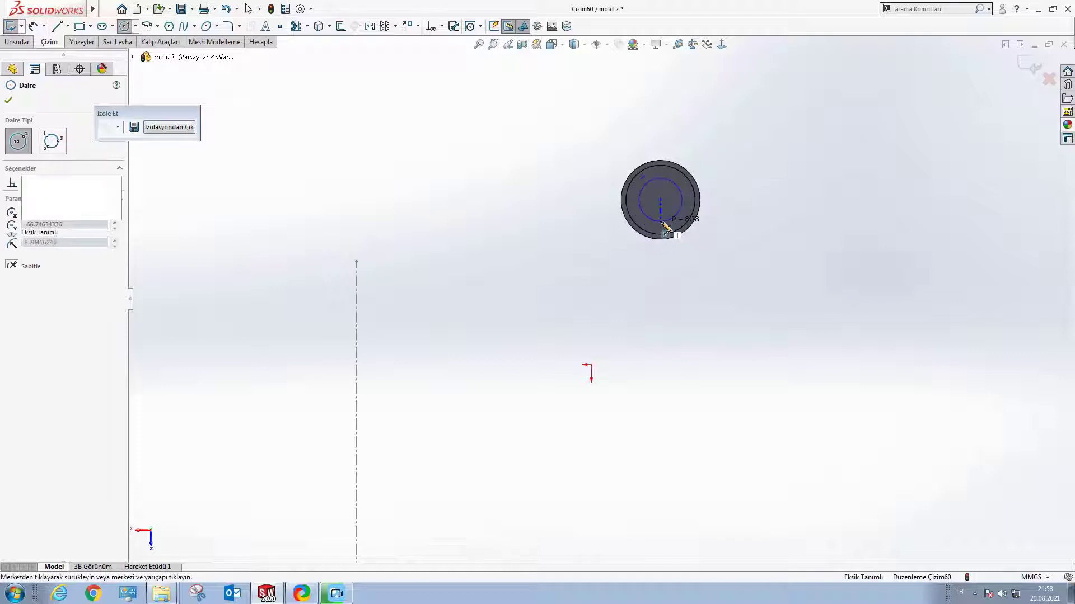
Step: Draw the fourth centred circle on the top-right pin, completing the set
{"action": "scroll", "coordinate": [644, 314], "scroll_direction": "up", "scroll_amount": 3}
{"action": "scroll", "coordinate": [604, 409], "scroll_direction": "up", "scroll_amount": 1}
{"action": "scroll", "coordinate": [616, 263], "scroll_direction": "down", "scroll_amount": 4}
{"action": "scroll", "coordinate": [618, 261], "scroll_direction": "down", "scroll_amount": 1}
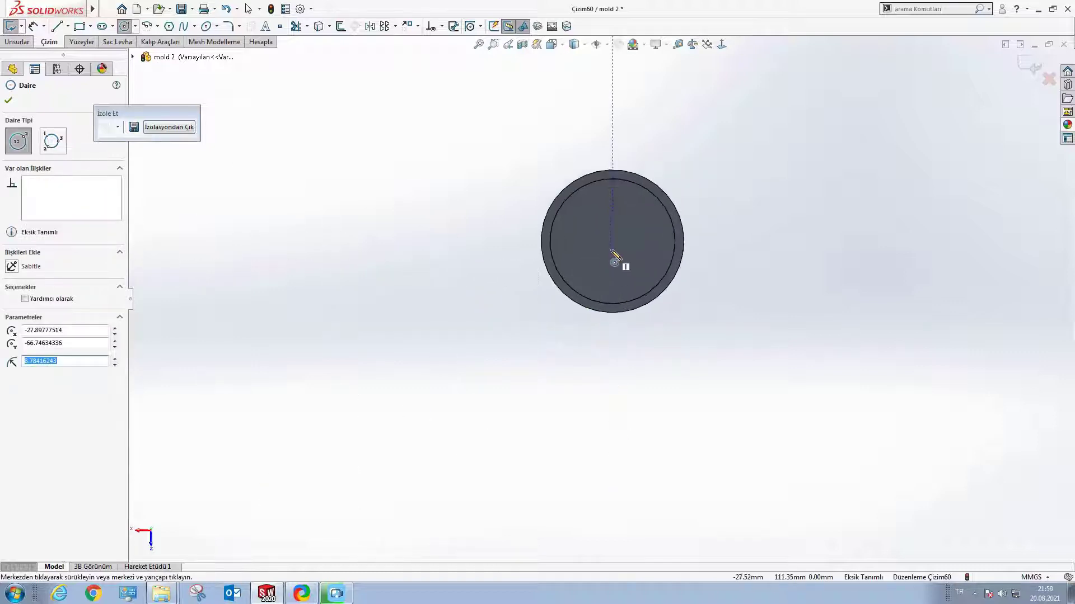
{"action": "left_click", "coordinate": [611, 242]}
{"action": "left_click", "coordinate": [601, 290]}
{"action": "scroll", "coordinate": [599, 289], "scroll_direction": "up", "scroll_amount": 3}
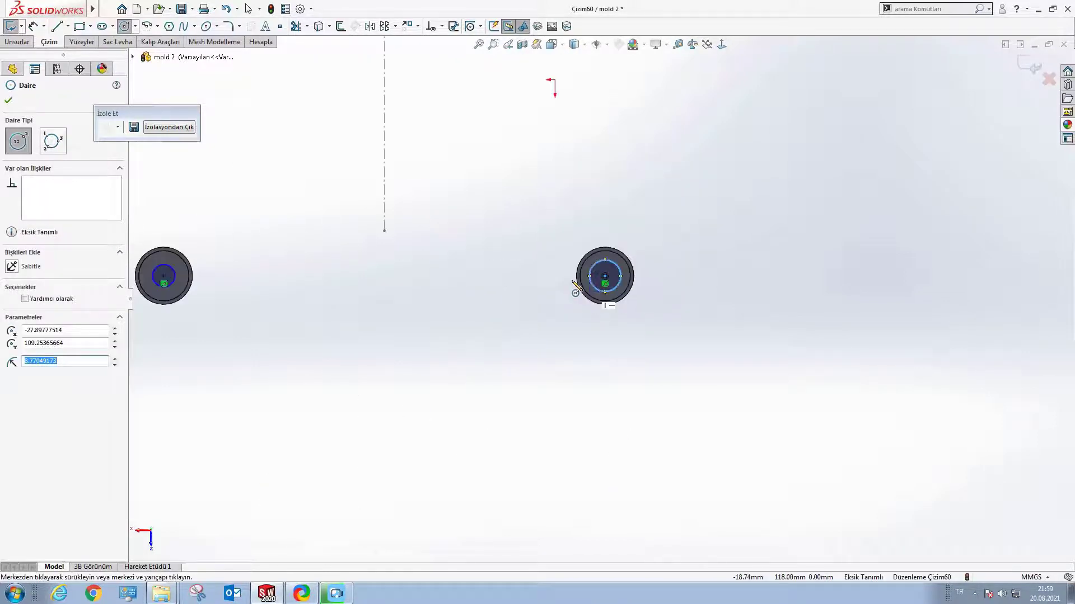
{"action": "scroll", "coordinate": [559, 257], "scroll_direction": "up", "scroll_amount": 2}
{"action": "key", "text": "Escape"}
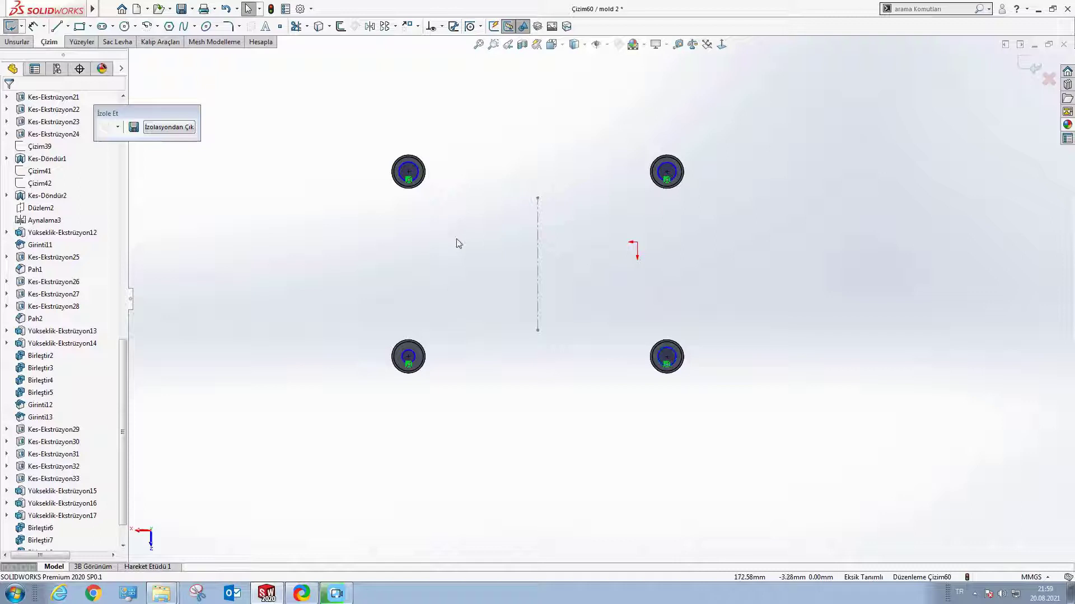
Step: Box-select all four pin-end circles, apply Make Equal, and orbit to view the pins in 3D
{"action": "left_click_drag", "start_coordinate": [322, 121], "coordinate": [756, 391]}
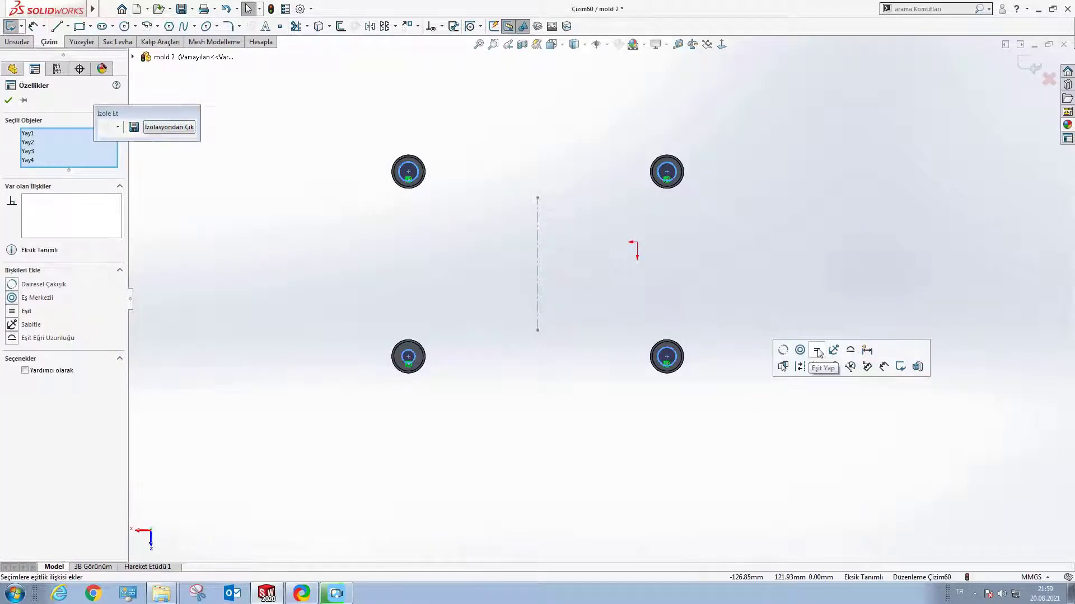
{"action": "left_click", "coordinate": [818, 352]}
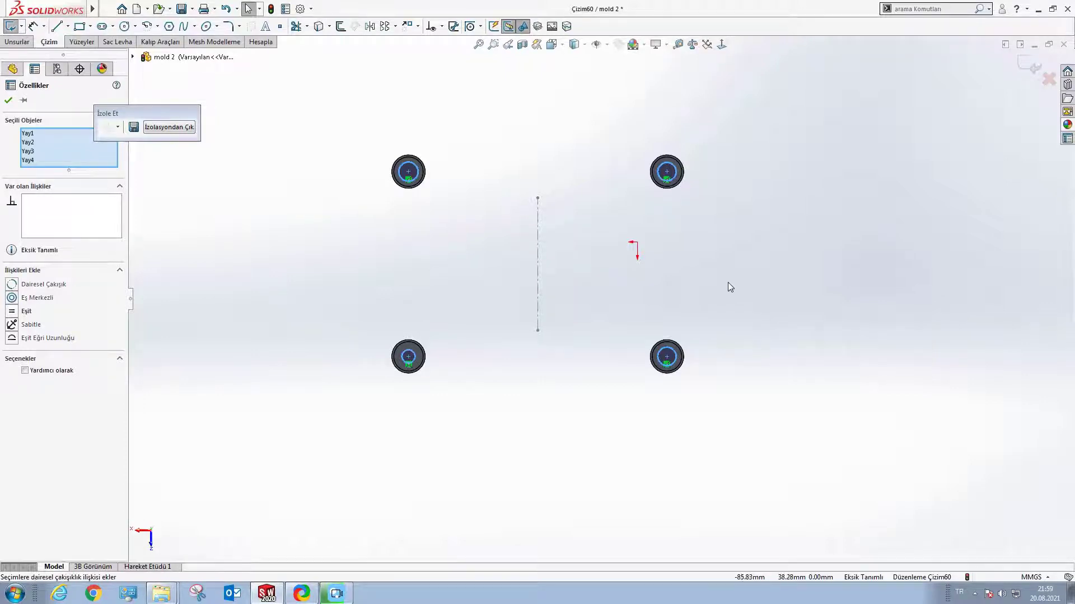
{"action": "left_click", "coordinate": [727, 282]}
{"action": "middle_click_drag", "start_coordinate": [727, 281], "coordinate": [605, 293]}
{"action": "scroll", "coordinate": [604, 293], "scroll_direction": "down", "scroll_amount": 2}
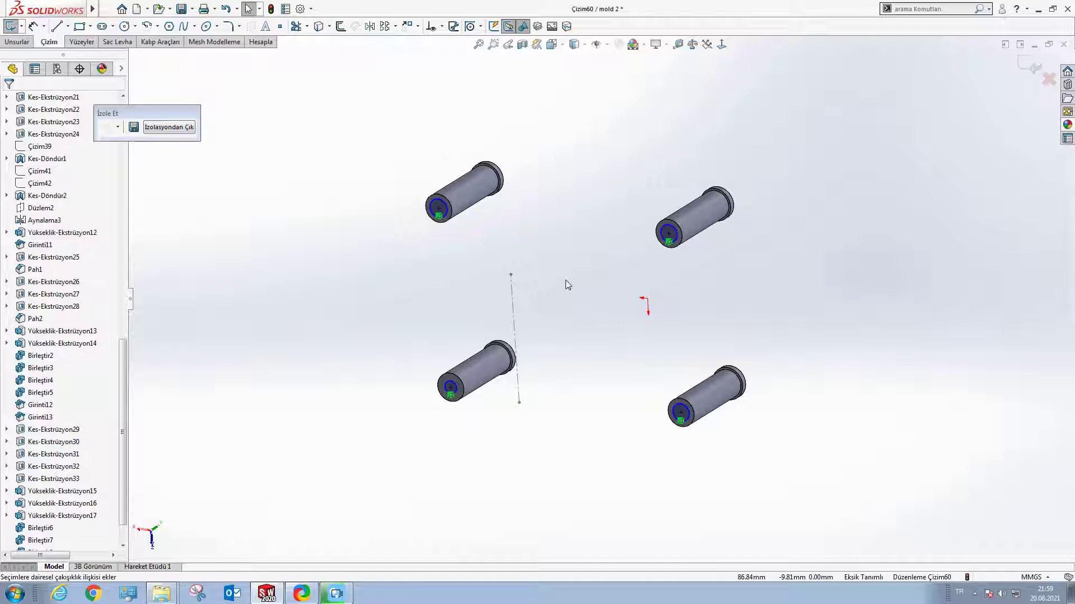
{"action": "mouse_move", "coordinate": [565, 280]}
{"action": "middle_mouse_down"}
{"action": "mouse_move", "coordinate": [588, 312]}
{"action": "mouse_move", "coordinate": [655, 281]}
{"action": "mouse_move", "coordinate": [494, 327]}
{"action": "mouse_move", "coordinate": [627, 269]}
{"action": "mouse_move", "coordinate": [603, 288]}
{"action": "mouse_move", "coordinate": [614, 252]}
{"action": "middle_mouse_up"}
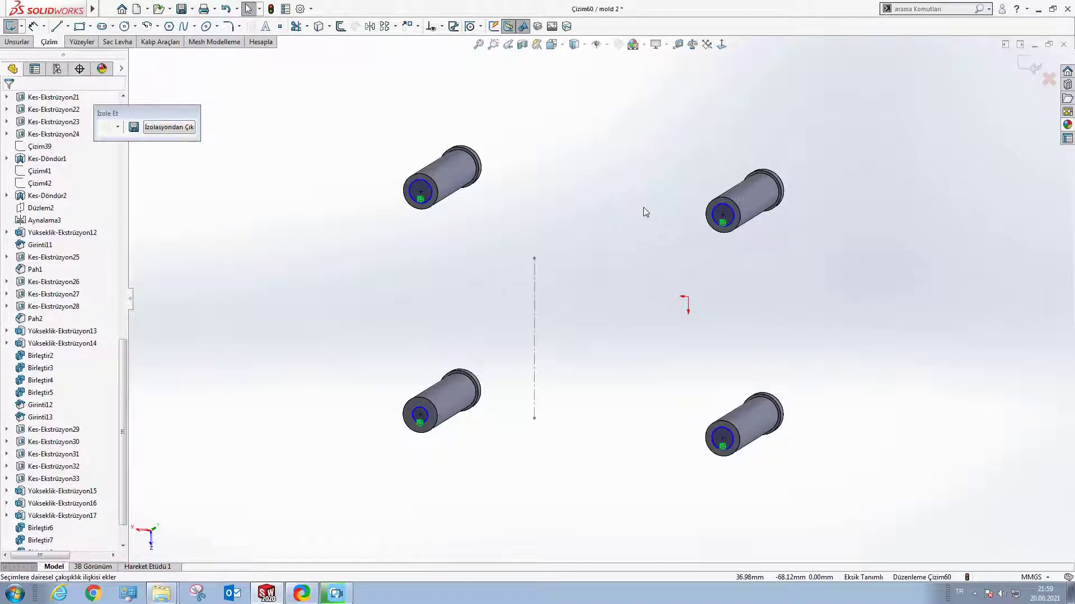
Step: Look at the sketch Normal To, zoom in, and select the top pin's end circle for dimensioning
{"action": "left_click", "coordinate": [722, 45]}
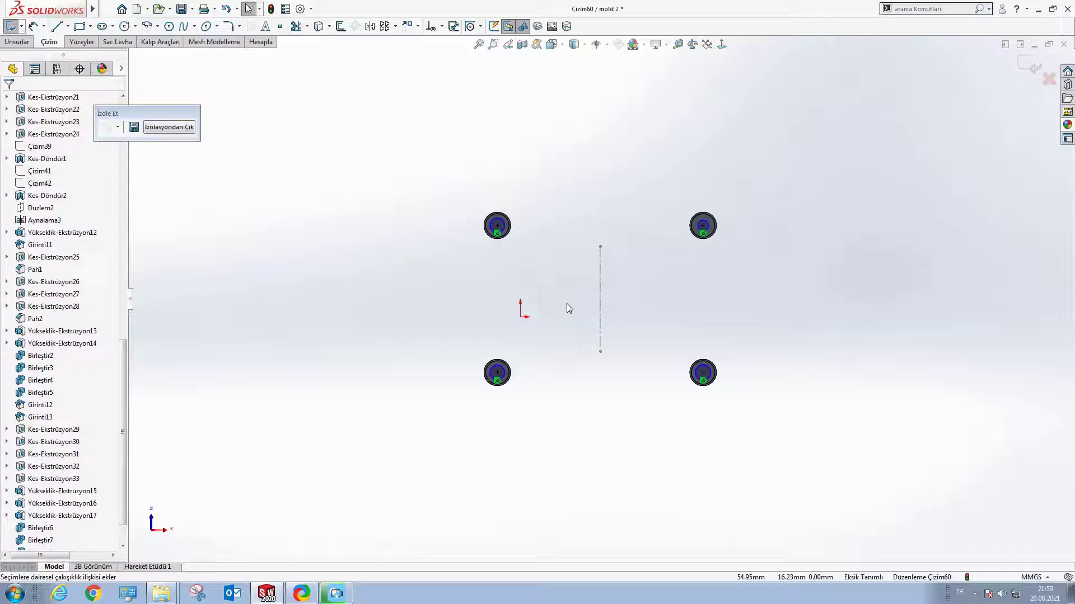
{"action": "mouse_move", "coordinate": [569, 307]}
{"action": "middle_mouse_down"}
{"action": "mouse_move", "coordinate": [508, 387]}
{"action": "mouse_move", "coordinate": [547, 216]}
{"action": "middle_mouse_up"}
{"action": "scroll", "coordinate": [512, 172], "scroll_direction": "up", "scroll_amount": 5}
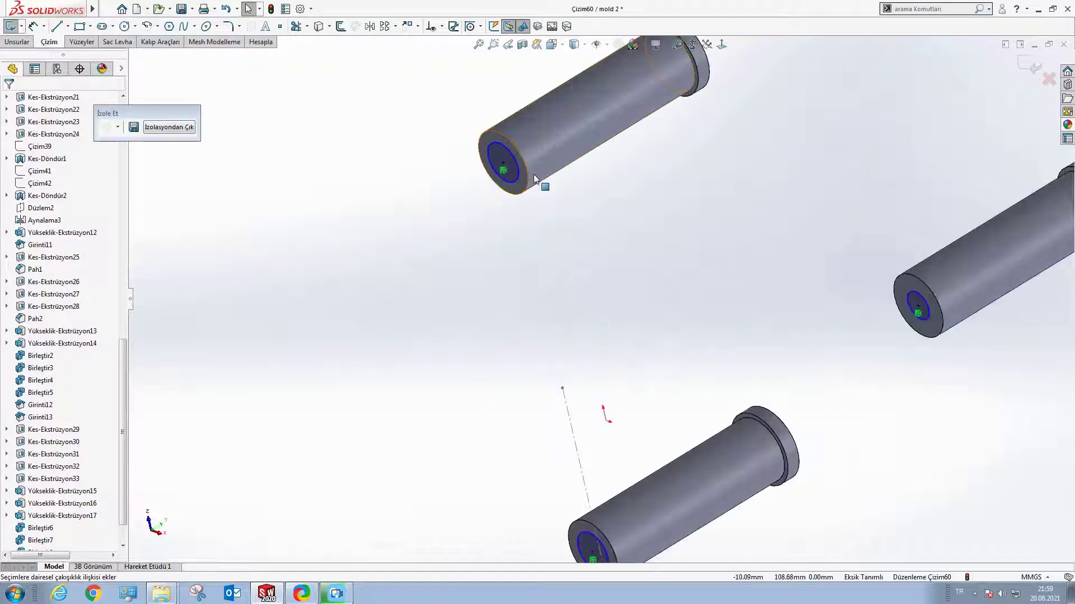
{"action": "scroll", "coordinate": [504, 215], "scroll_direction": "up", "scroll_amount": 2}
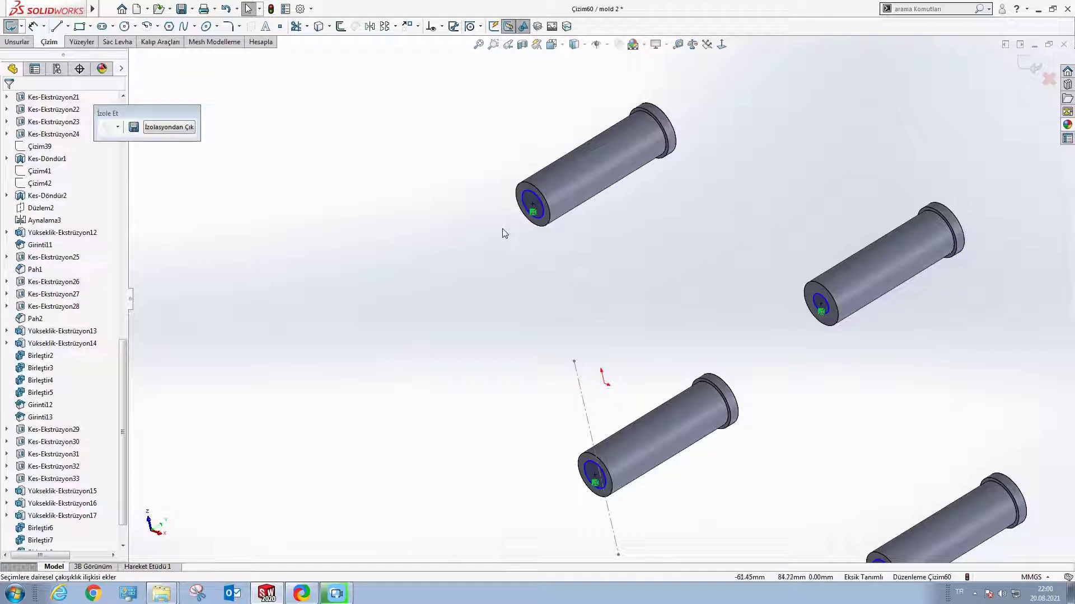
{"action": "left_click", "coordinate": [539, 191]}
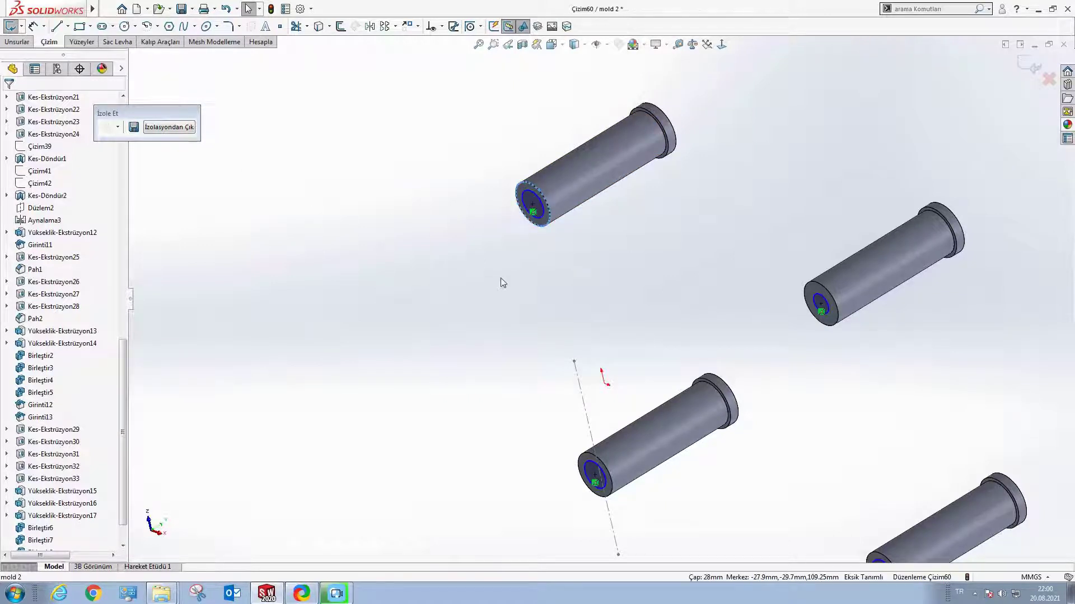
{"action": "scroll", "coordinate": [536, 194], "scroll_direction": "down", "scroll_amount": 1}
{"action": "scroll", "coordinate": [537, 213], "scroll_direction": "down", "scroll_amount": 2}
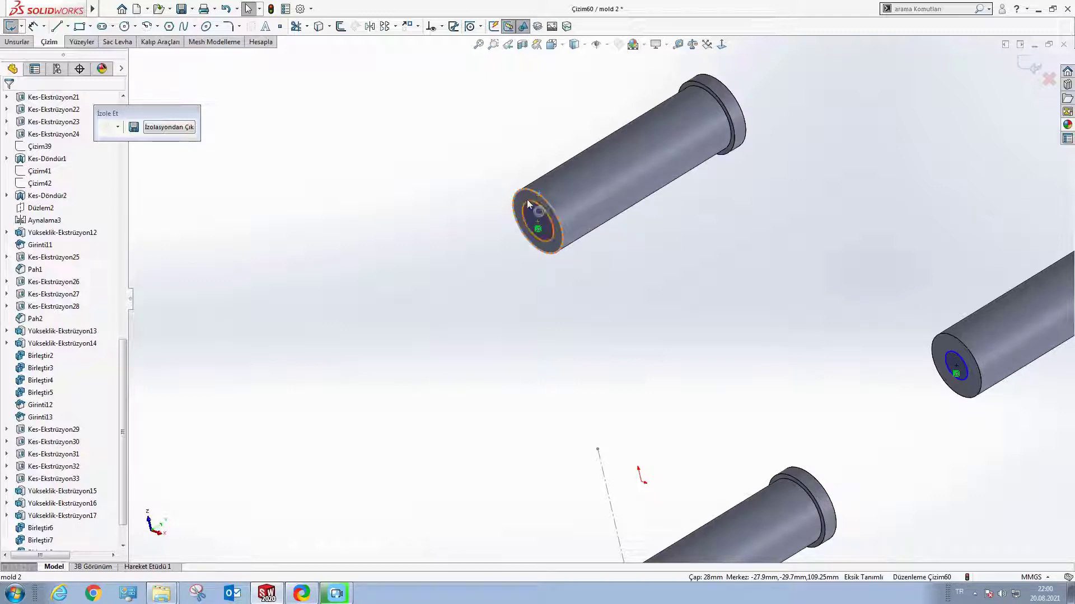
Step: Give the top pin's circle a 20 mm diameter dimension
{"action": "key", "text": "d"}
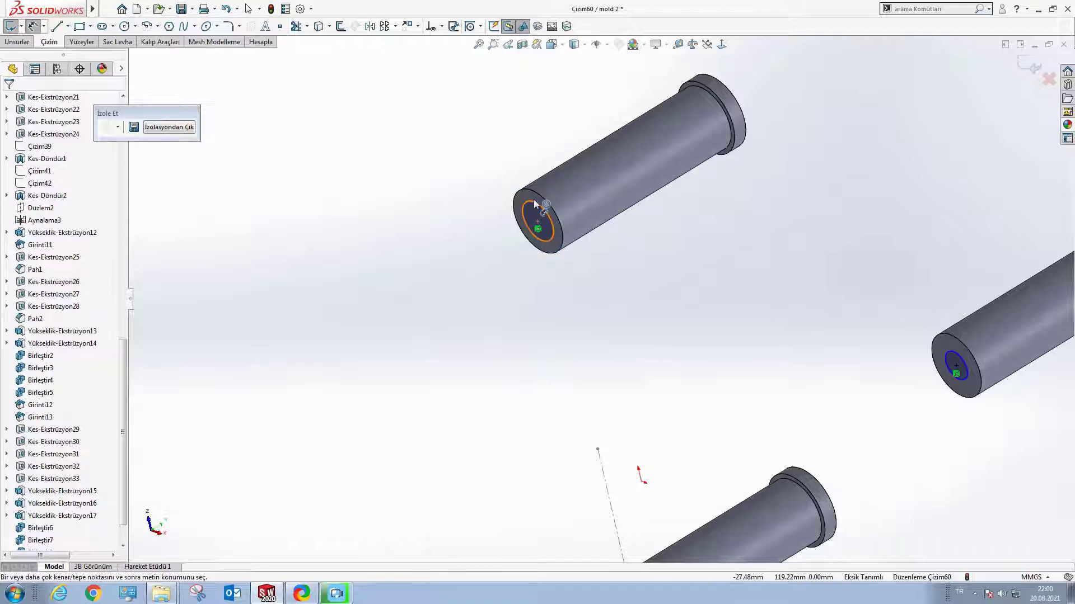
{"action": "left_click", "coordinate": [529, 210]}
{"action": "left_click", "coordinate": [483, 175]}
{"action": "type", "text": "20"}
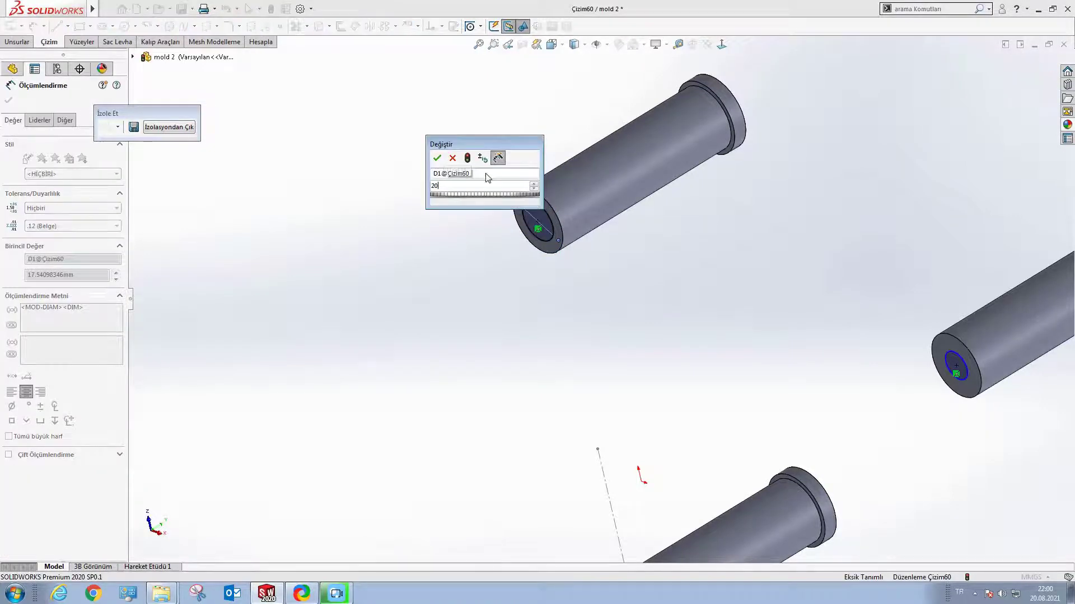
{"action": "key", "text": "Return"}
{"action": "left_click", "coordinate": [421, 285]}
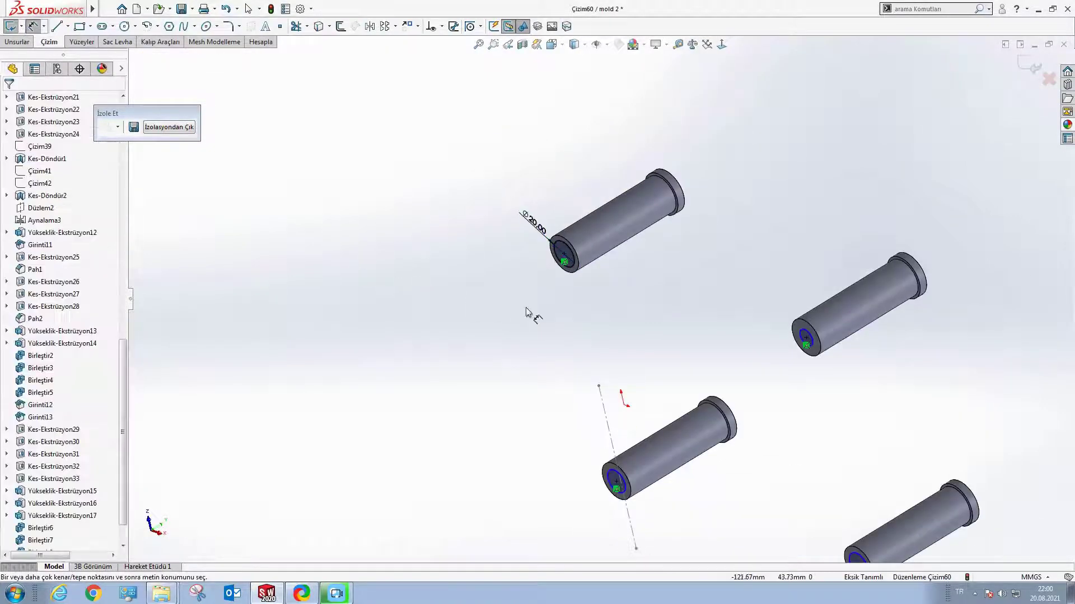
{"action": "mouse_move", "coordinate": [533, 311]}
{"action": "middle_mouse_down"}
{"action": "mouse_move", "coordinate": [627, 345]}
{"action": "mouse_move", "coordinate": [615, 314]}
{"action": "mouse_move", "coordinate": [603, 316]}
{"action": "mouse_move", "coordinate": [649, 209]}
{"action": "middle_mouse_up"}
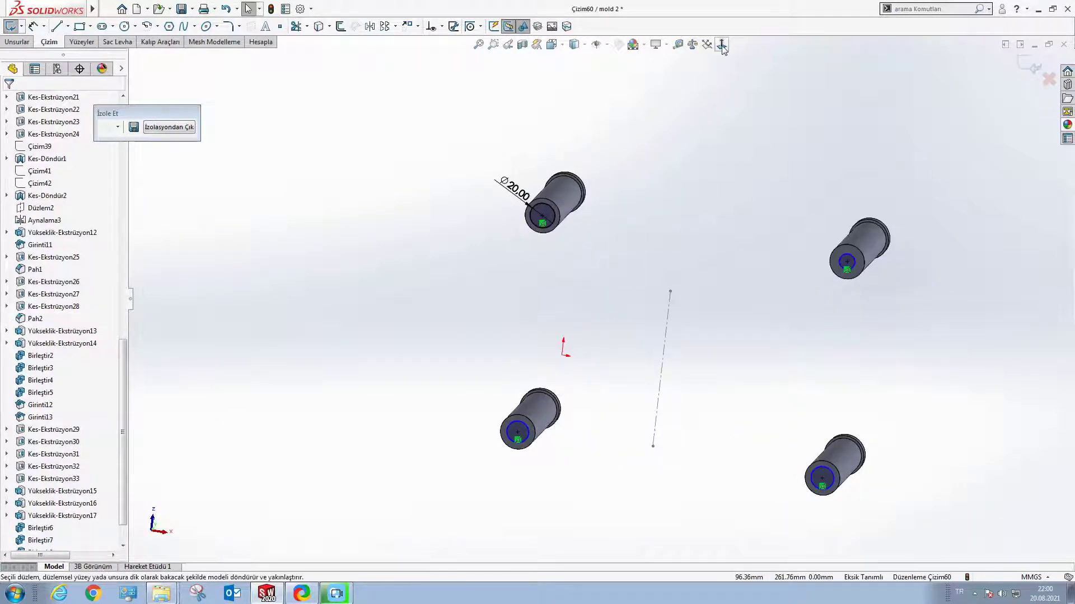
Step: Make all four pin circles equal so sketch Çizim60 is fully defined
{"action": "key", "text": "ctrl+8"}
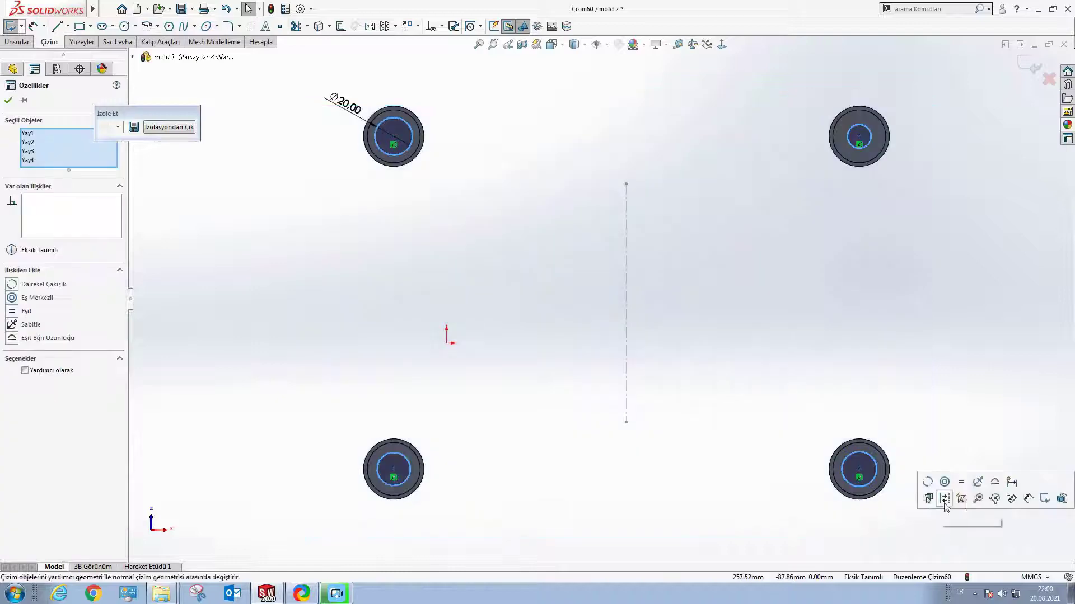
{"action": "left_click", "coordinate": [970, 485]}
{"action": "key", "text": "f"}
{"action": "mouse_move", "coordinate": [714, 398]}
{"action": "middle_mouse_down"}
{"action": "mouse_move", "coordinate": [583, 393]}
{"action": "mouse_move", "coordinate": [559, 337]}
{"action": "mouse_move", "coordinate": [548, 339]}
{"action": "middle_mouse_up"}
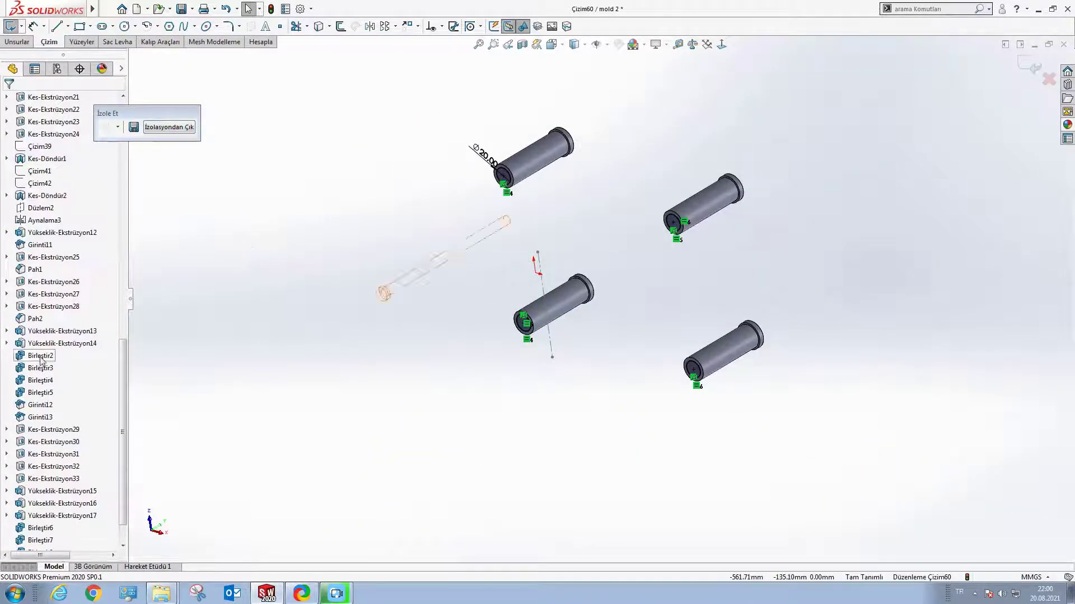
{"action": "scroll", "coordinate": [50, 359], "scroll_direction": "up", "scroll_amount": 10}
{"action": "scroll", "coordinate": [51, 359], "scroll_direction": "up", "scroll_amount": 10}
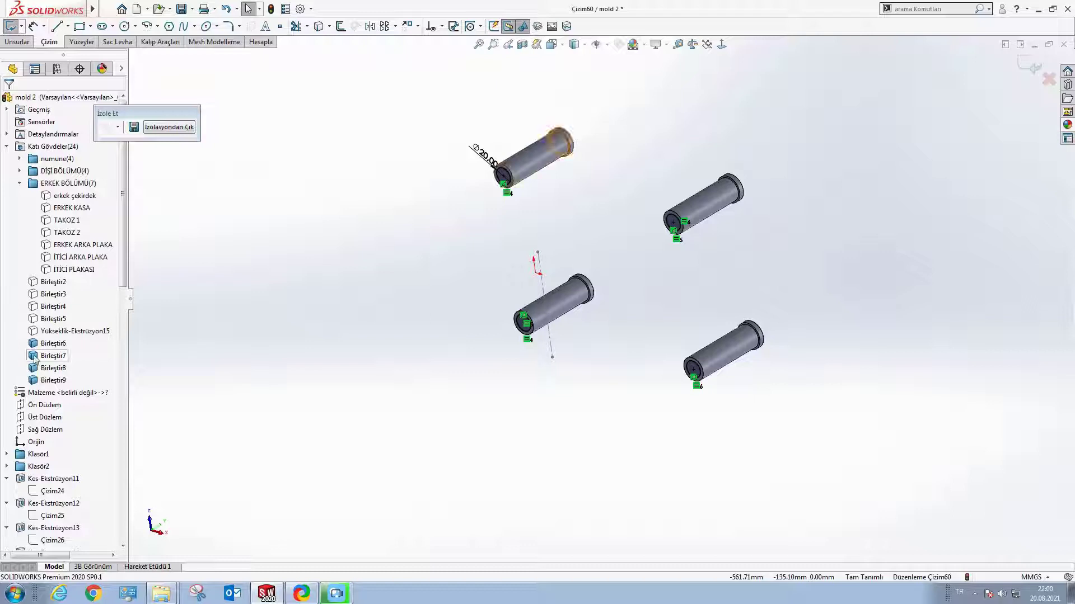
Step: Show the hidden DİŞİ KASA and ERKEK KASA plate bodies
{"action": "left_click", "coordinate": [20, 171]}
{"action": "left_click", "coordinate": [67, 195]}
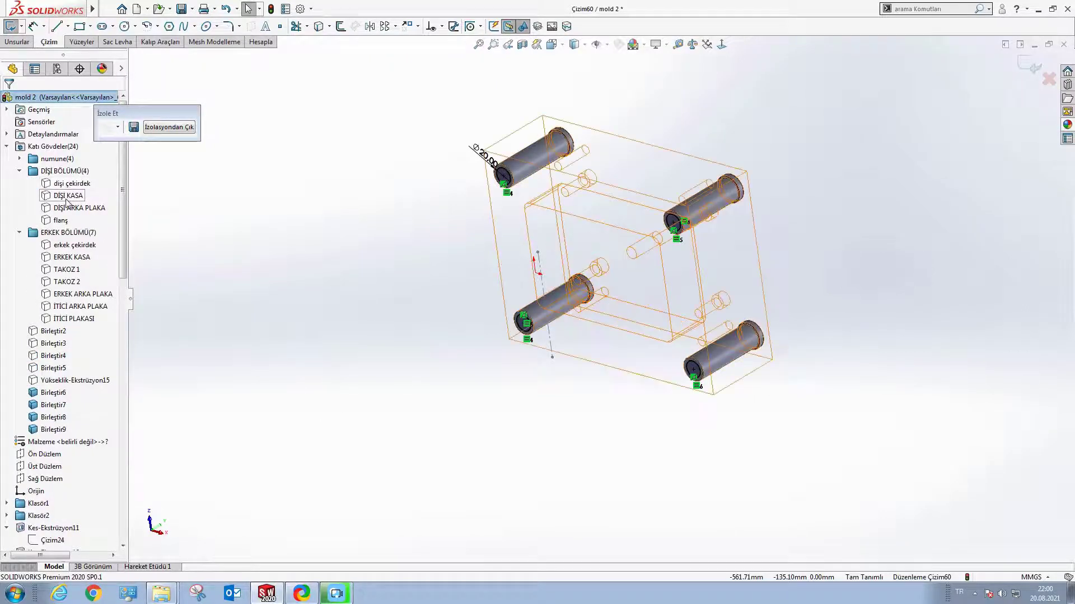
{"action": "left_click", "coordinate": [76, 182]}
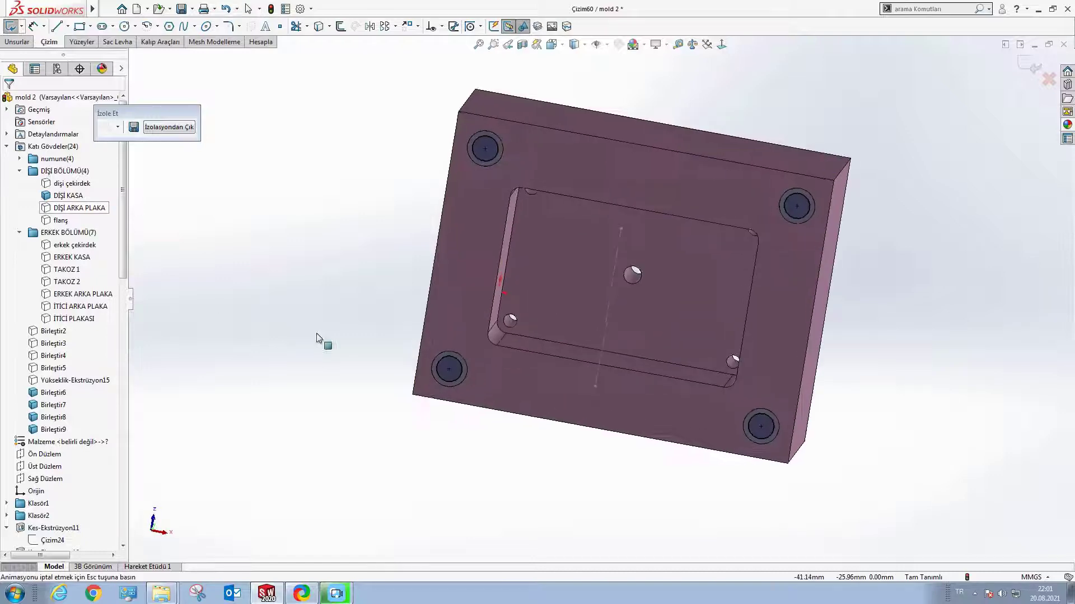
{"action": "mouse_move", "coordinate": [469, 291]}
{"action": "middle_mouse_down"}
{"action": "mouse_move", "coordinate": [520, 296]}
{"action": "mouse_move", "coordinate": [487, 291]}
{"action": "middle_mouse_up"}
{"action": "left_click", "coordinate": [72, 257]}
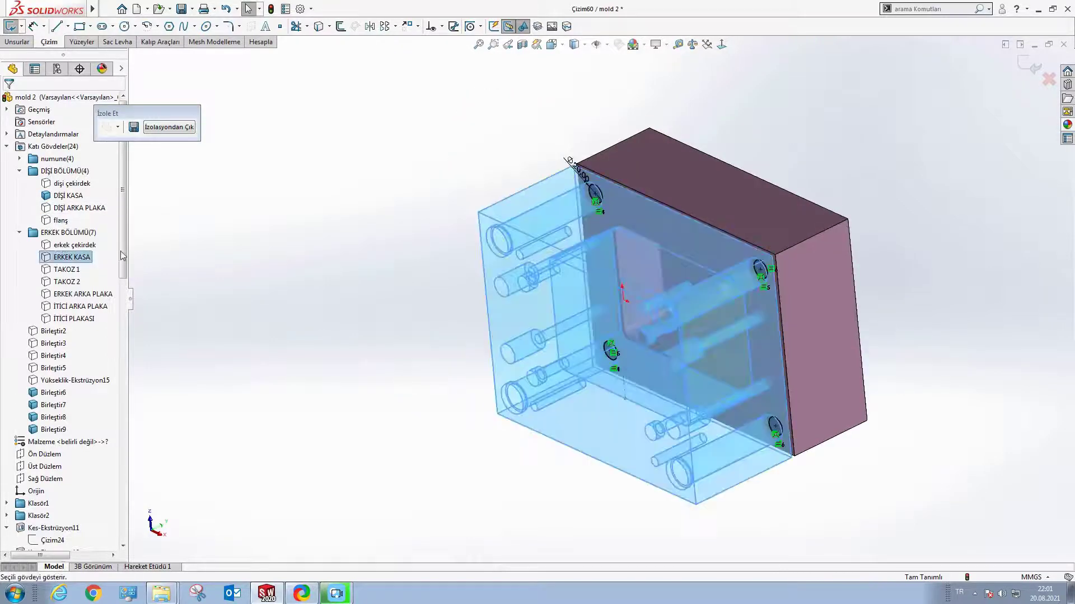
{"action": "left_click", "coordinate": [76, 244]}
{"action": "middle_click_drag", "start_coordinate": [555, 325], "coordinate": [672, 67]}
{"action": "left_click", "coordinate": [721, 43]}
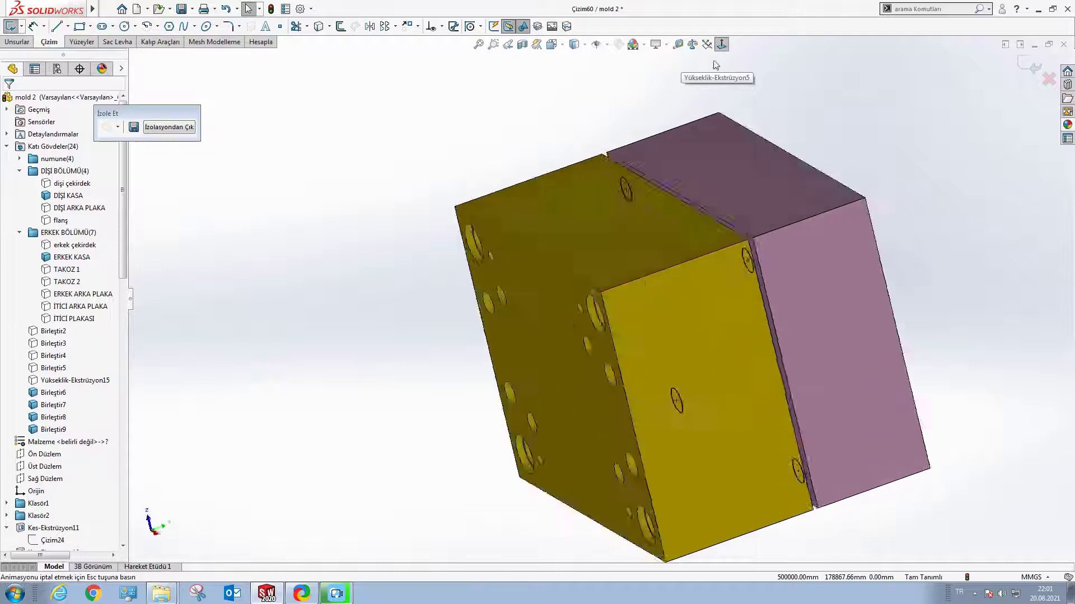
{"action": "mouse_move", "coordinate": [704, 255]}
{"action": "middle_mouse_down"}
{"action": "mouse_move", "coordinate": [652, 187]}
{"action": "mouse_move", "coordinate": [539, 239]}
{"action": "mouse_move", "coordinate": [751, 367]}
{"action": "middle_mouse_up"}
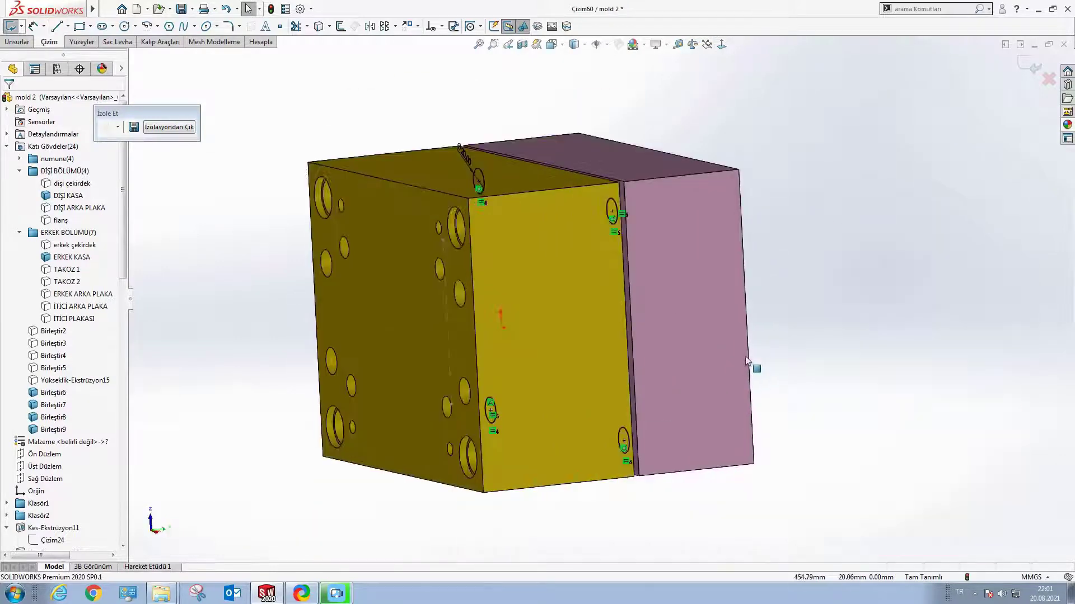
Step: View both plates from the side with Hidden Lines Visible display style
{"action": "left_click", "coordinate": [551, 44]}
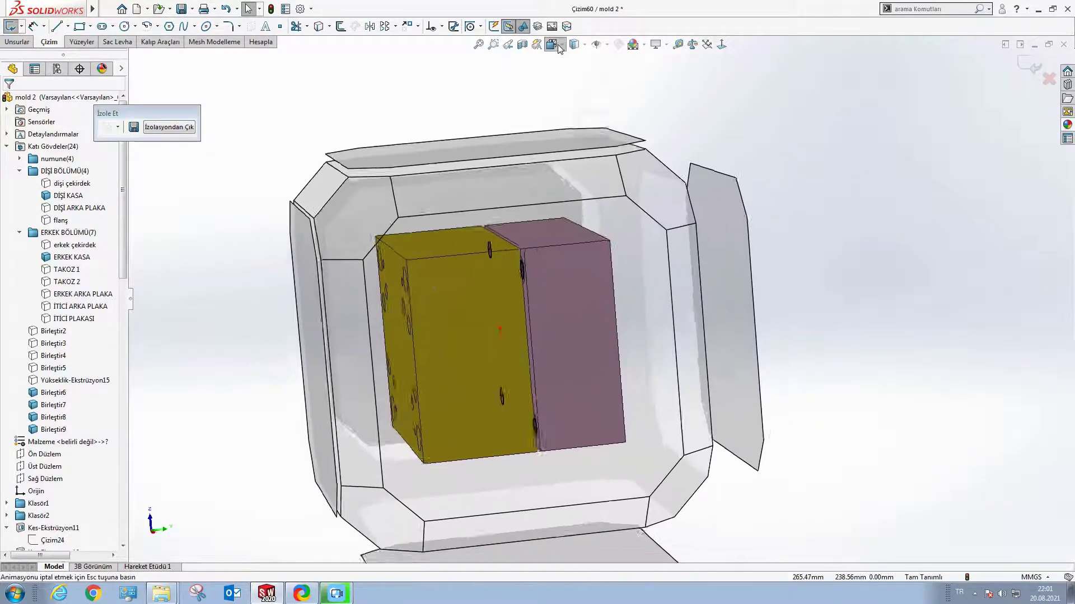
{"action": "left_click", "coordinate": [488, 390]}
{"action": "left_click", "coordinate": [584, 44]}
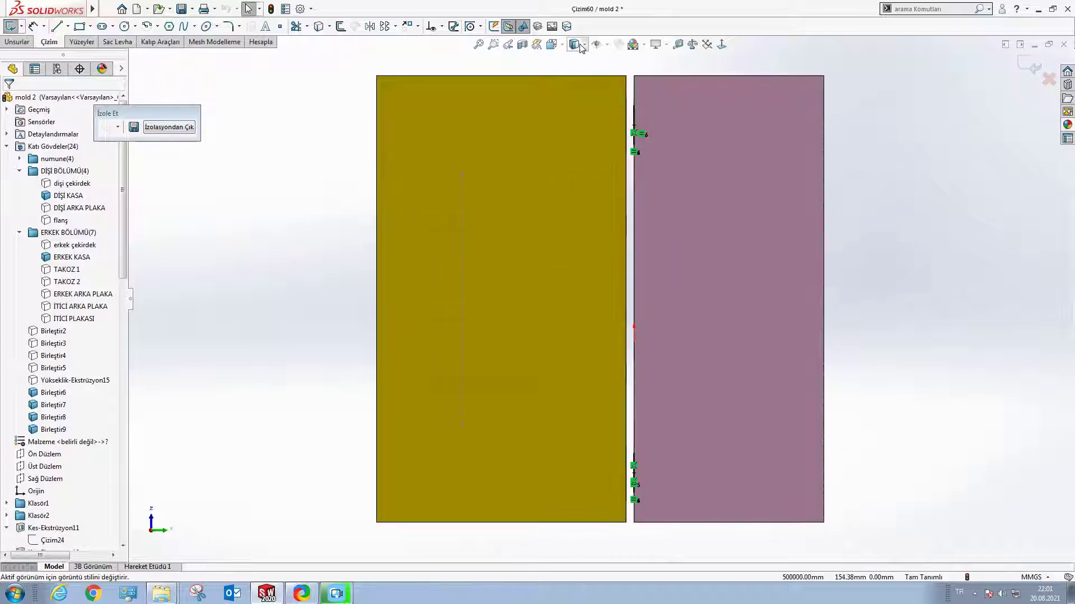
{"action": "left_click", "coordinate": [575, 122]}
{"action": "scroll", "coordinate": [579, 134], "scroll_direction": "up", "scroll_amount": 3}
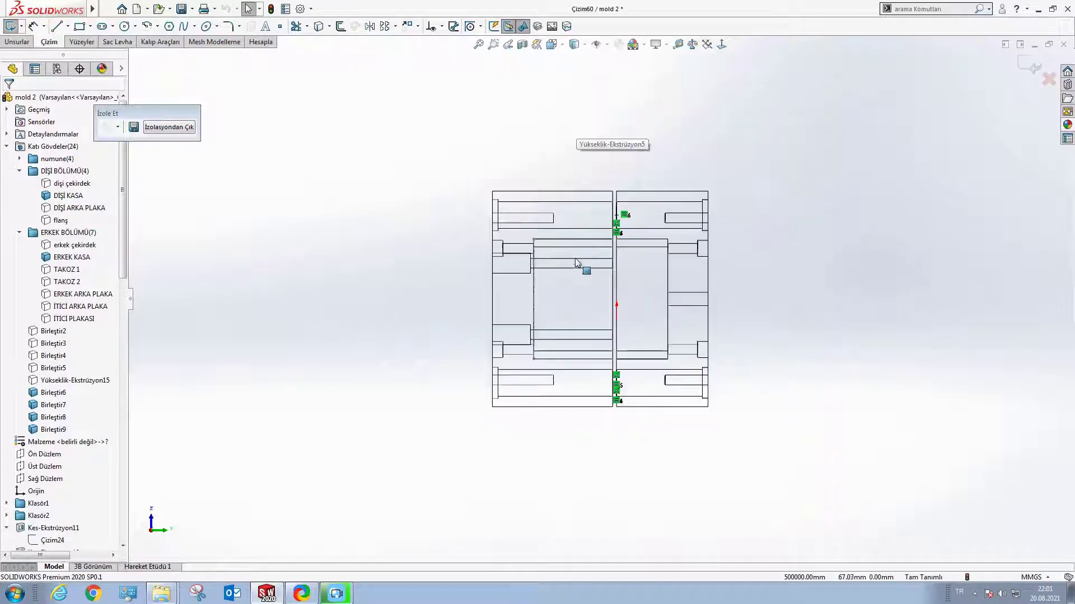
{"action": "scroll", "coordinate": [742, 211], "scroll_direction": "down", "scroll_amount": 4}
{"action": "scroll", "coordinate": [740, 211], "scroll_direction": "down", "scroll_amount": 2}
{"action": "scroll", "coordinate": [745, 213], "scroll_direction": "down", "scroll_amount": 2}
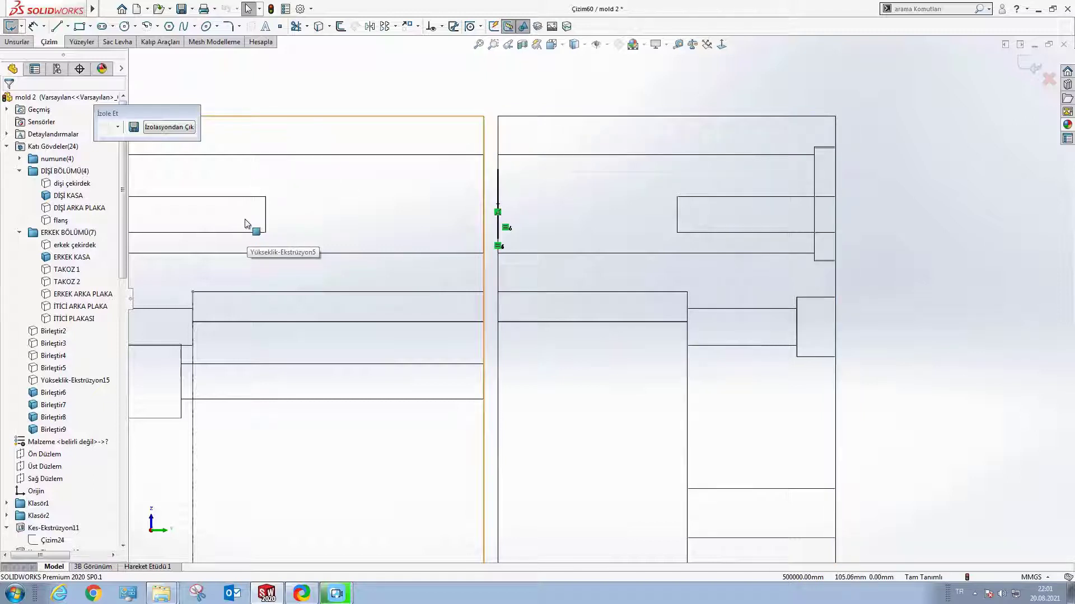
{"action": "left_click", "coordinate": [15, 42]}
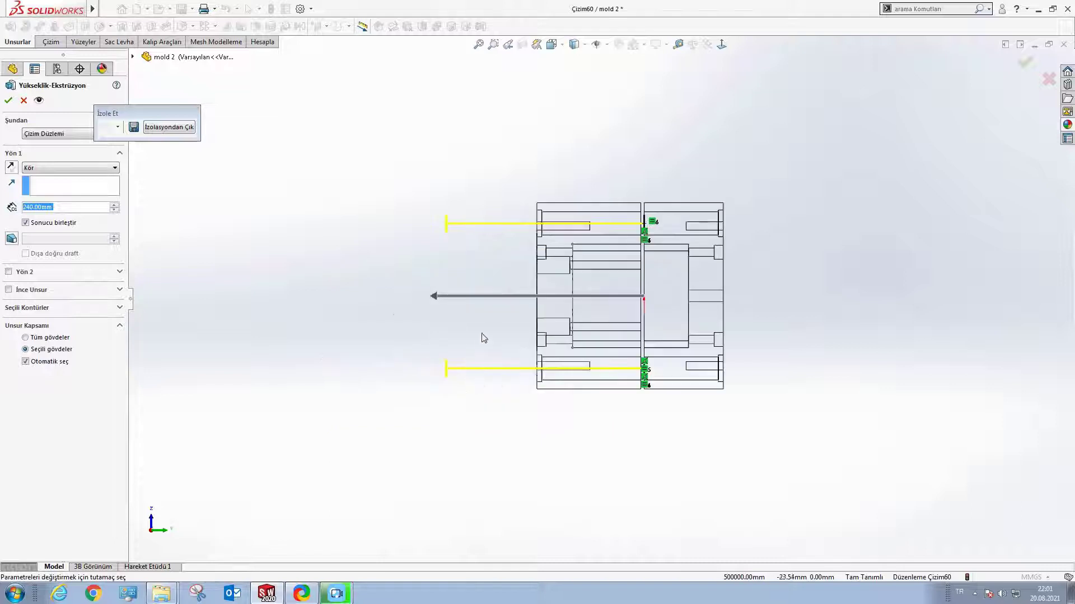
Step: Finish the boss extrusion of the pin circles at about 90 mm depth, with merge toggled
{"action": "scroll", "coordinate": [660, 235], "scroll_direction": "down", "scroll_amount": 3}
{"action": "scroll", "coordinate": [634, 238], "scroll_direction": "down", "scroll_amount": 3}
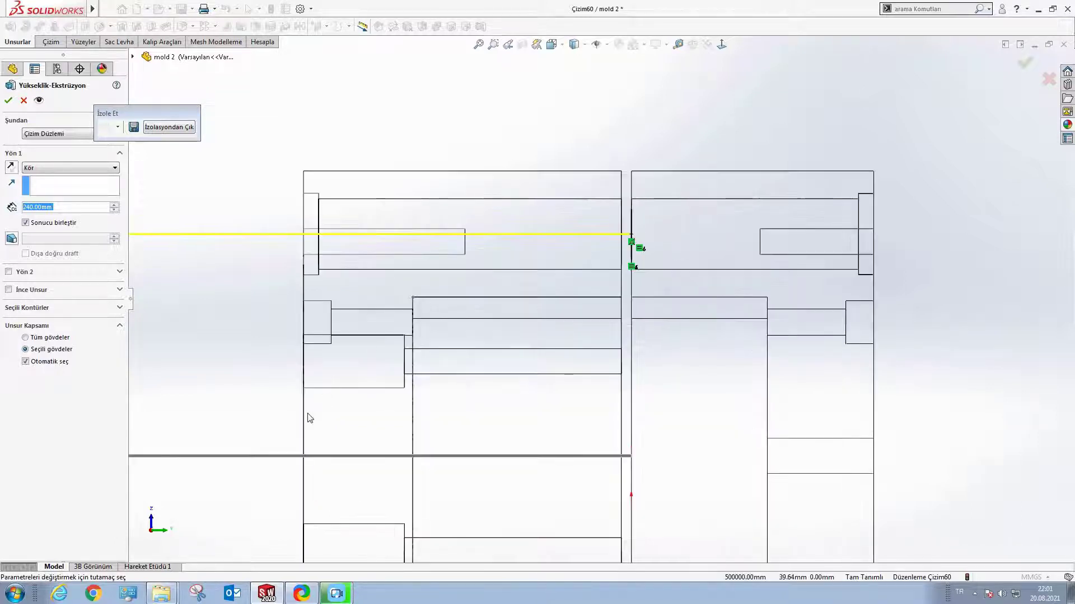
{"action": "scroll", "coordinate": [159, 418], "scroll_direction": "up", "scroll_amount": 2}
{"action": "scroll", "coordinate": [221, 398], "scroll_direction": "up", "scroll_amount": 2}
{"action": "left_click_drag", "start_coordinate": [307, 381], "coordinate": [507, 370]}
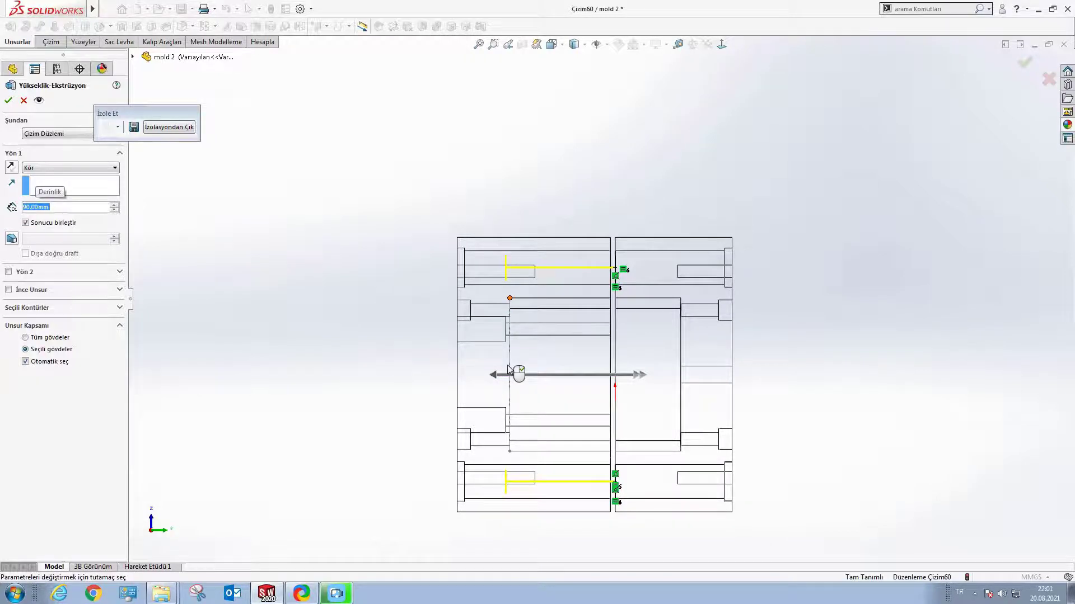
{"action": "left_click", "coordinate": [25, 222]}
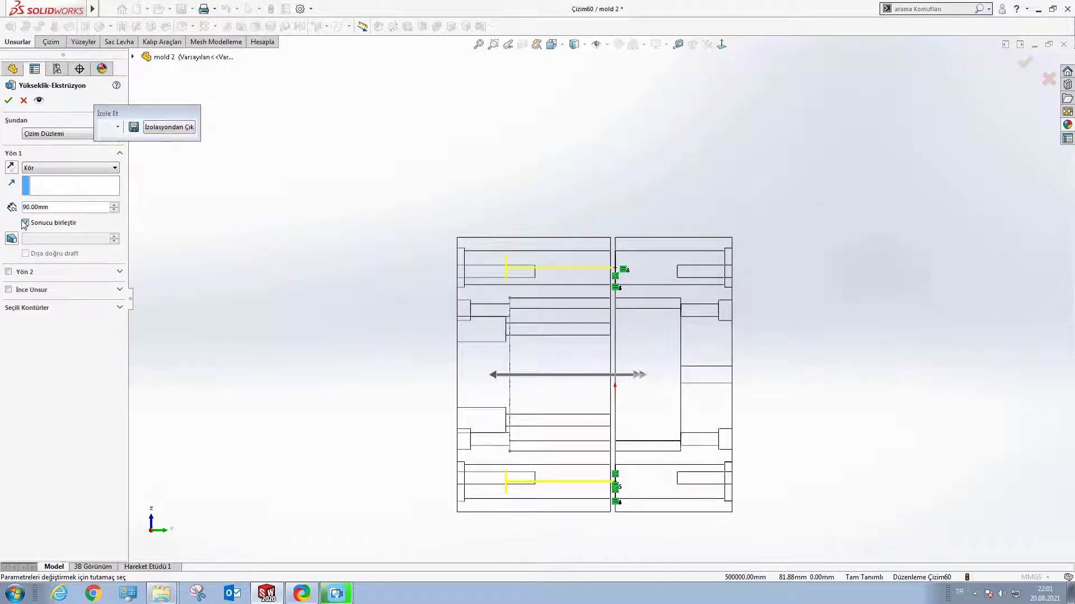
{"action": "left_click", "coordinate": [9, 101]}
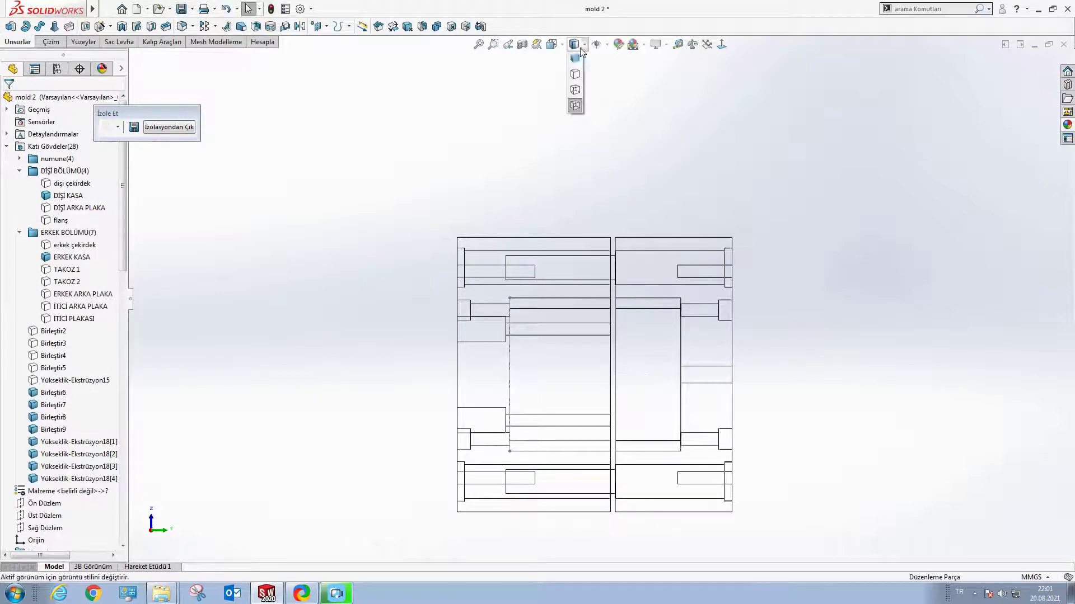
Step: Hide the mold plate bodies so only the four guide pins show
{"action": "right_click", "coordinate": [613, 260]}
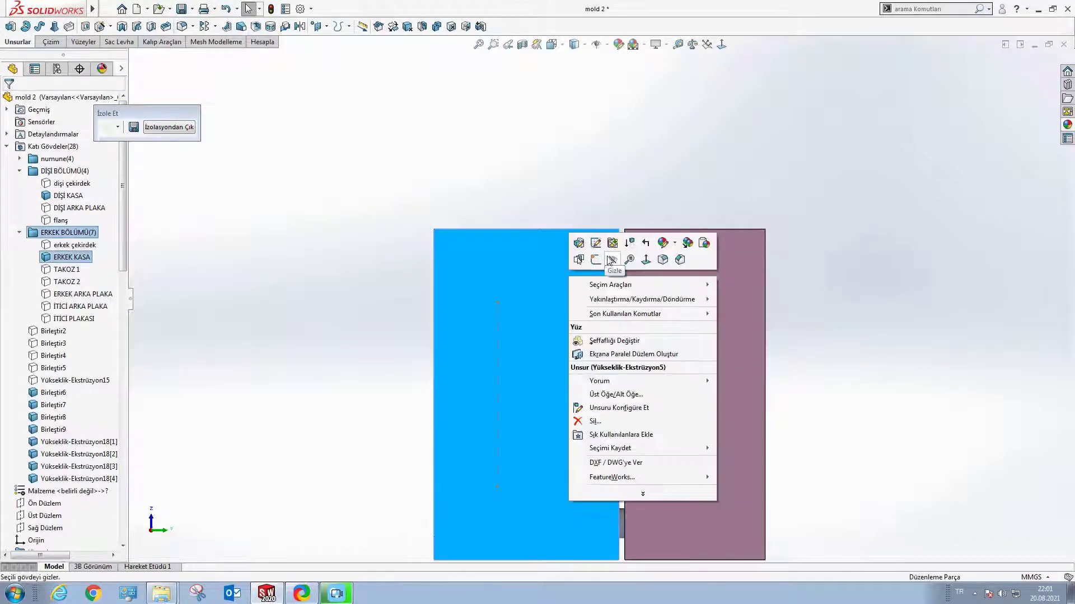
{"action": "middle_click_drag", "start_coordinate": [596, 276], "coordinate": [620, 269]}
{"action": "right_click", "coordinate": [619, 269]}
{"action": "left_click", "coordinate": [637, 300]}
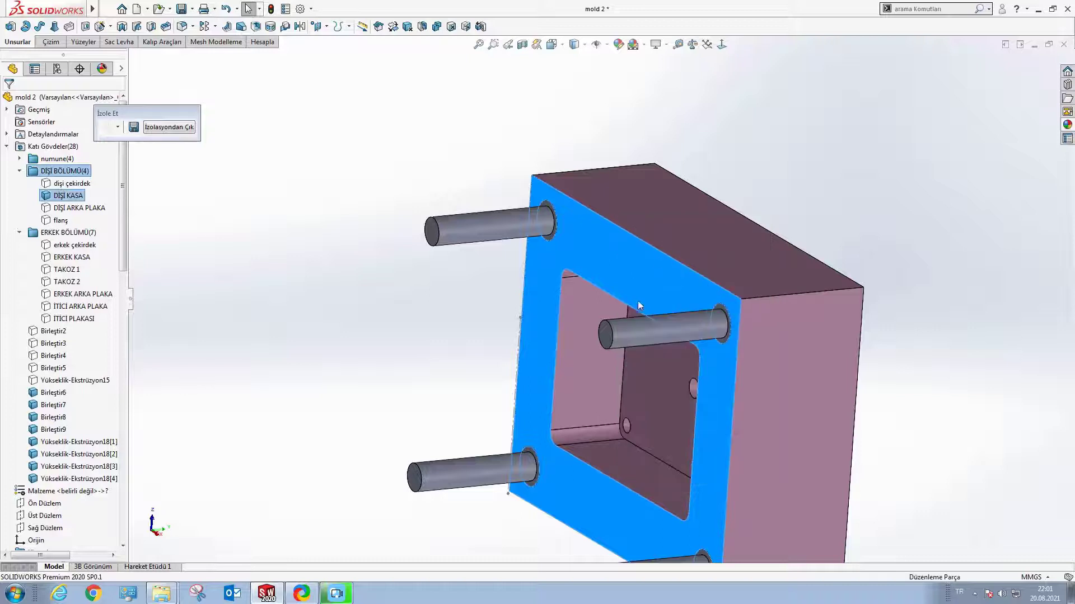
{"action": "middle_click_drag", "start_coordinate": [608, 345], "coordinate": [584, 383]}
{"action": "scroll", "coordinate": [591, 287], "scroll_direction": "up", "scroll_amount": 2}
{"action": "scroll", "coordinate": [606, 321], "scroll_direction": "up", "scroll_amount": 3}
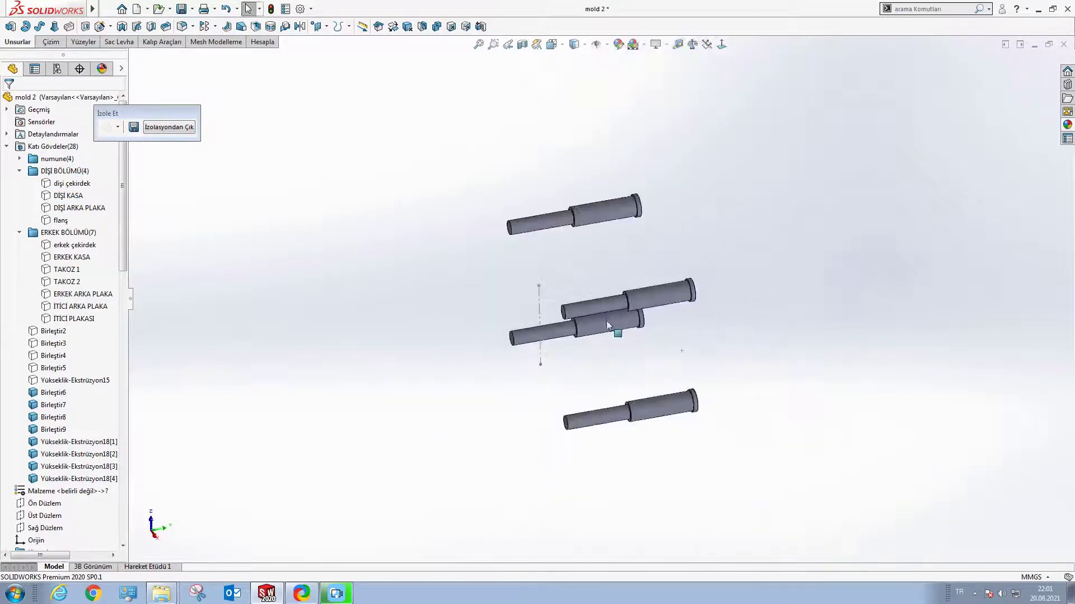
Step: Combine the top pin's bodies, then a second pin's shank and body, into single solids
{"action": "left_click", "coordinate": [437, 26]}
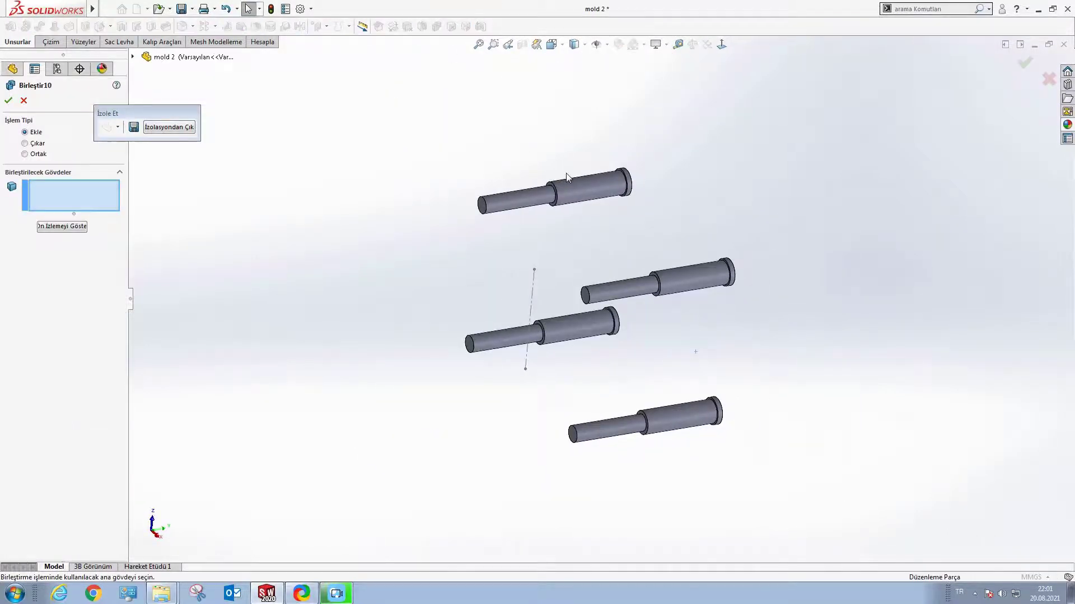
{"action": "left_click", "coordinate": [534, 193]}
{"action": "key", "text": "Return"}
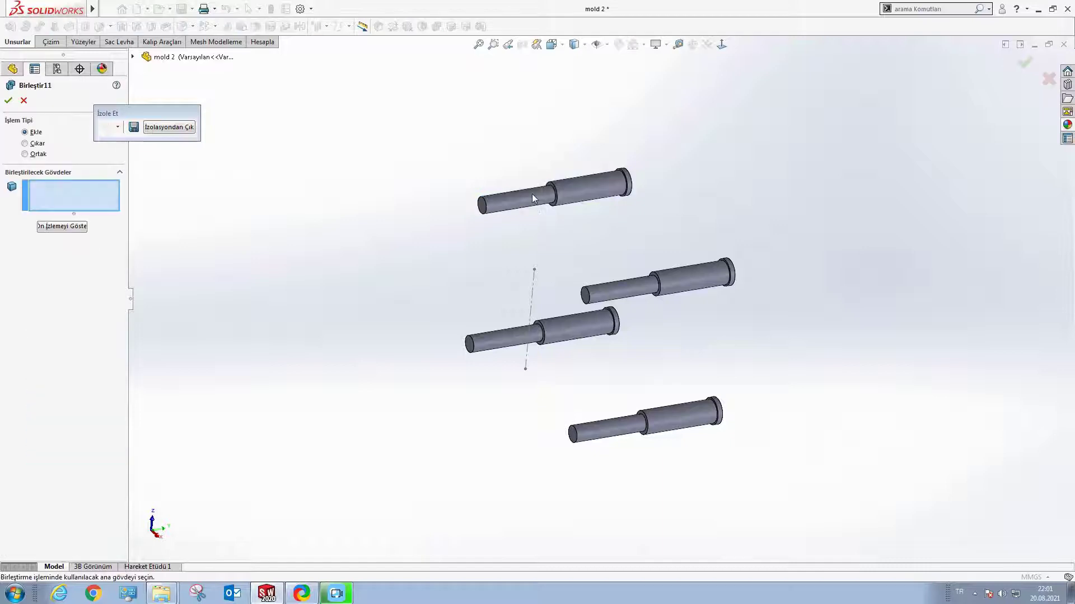
{"action": "left_click", "coordinate": [677, 278]}
{"action": "key", "text": "Return"}
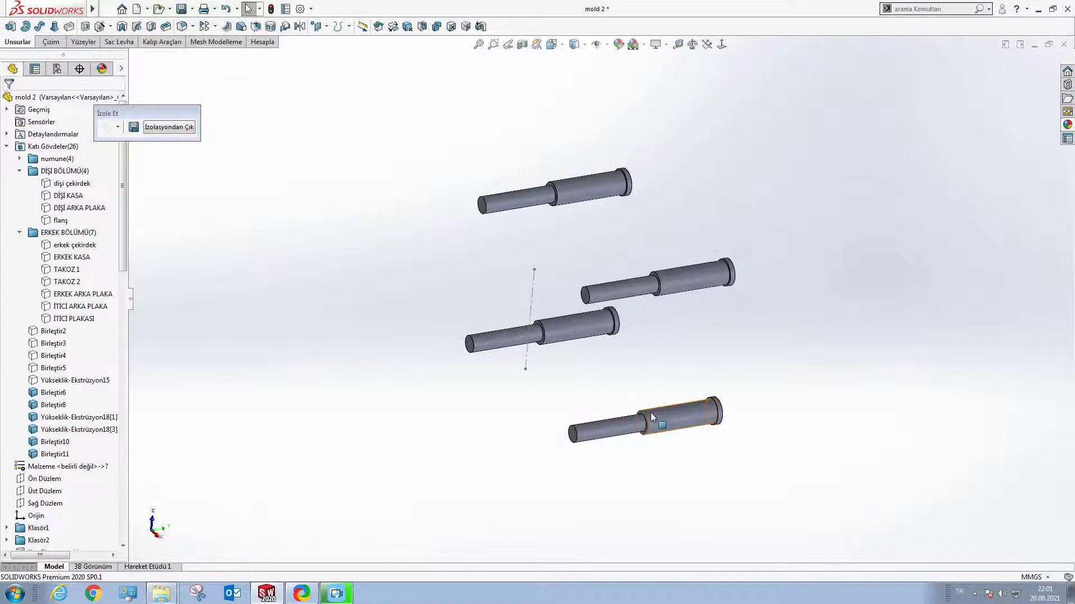
Step: Combine the bottom pin's larger body and thin shank into one solid
{"action": "key", "text": "Return"}
{"action": "scroll", "coordinate": [661, 445], "scroll_direction": "down", "scroll_amount": 3}
{"action": "left_click", "coordinate": [656, 398]}
{"action": "left_click", "coordinate": [573, 420]}
{"action": "key", "text": "Return"}
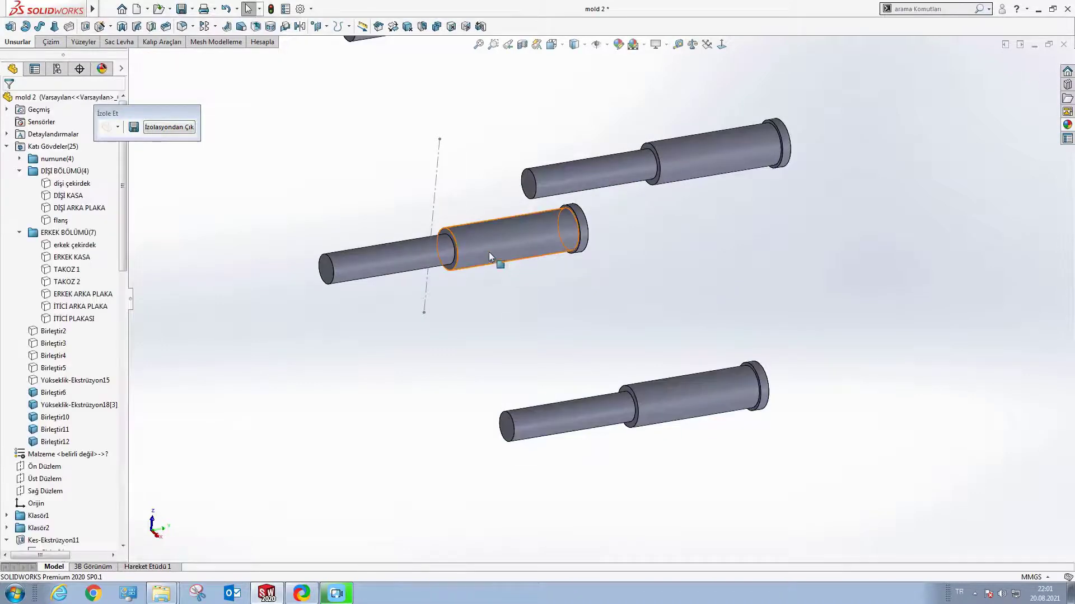
Step: Cancel the failed Birleştir13, then combine the middle pin's large body and thin shank
{"action": "left_click", "coordinate": [489, 252]}
{"action": "key", "text": "Return"}
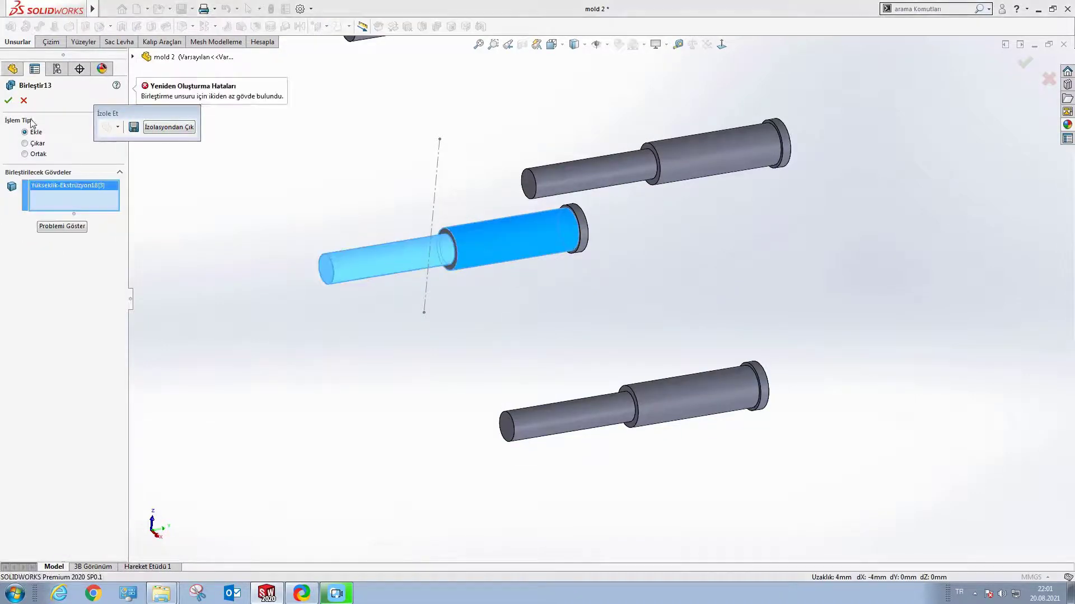
{"action": "left_click", "coordinate": [23, 101]}
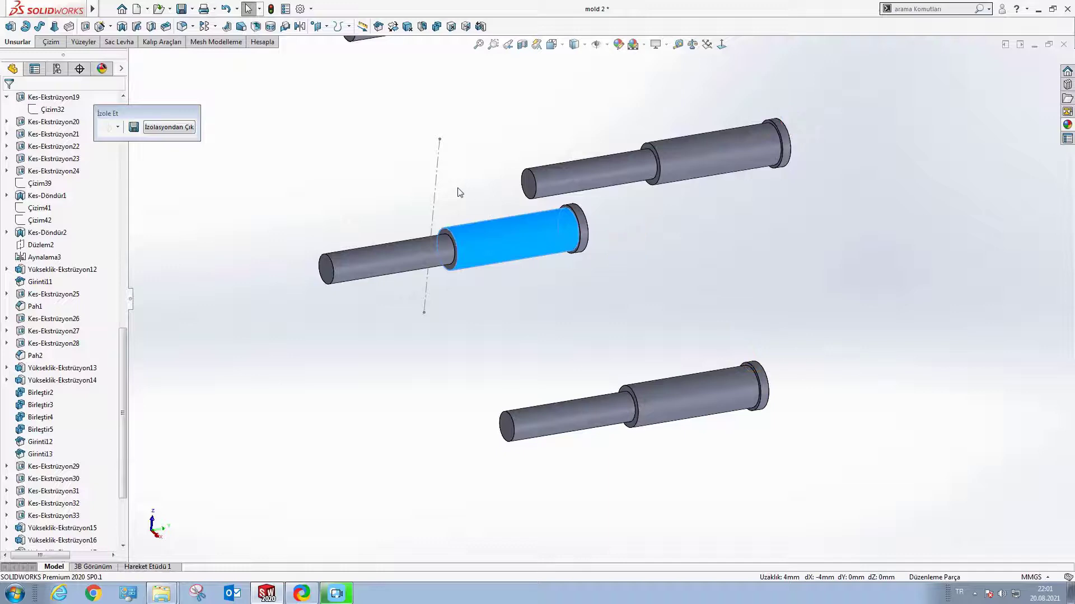
{"action": "scroll", "coordinate": [445, 249], "scroll_direction": "down", "scroll_amount": 2}
{"action": "key", "text": "Return"}
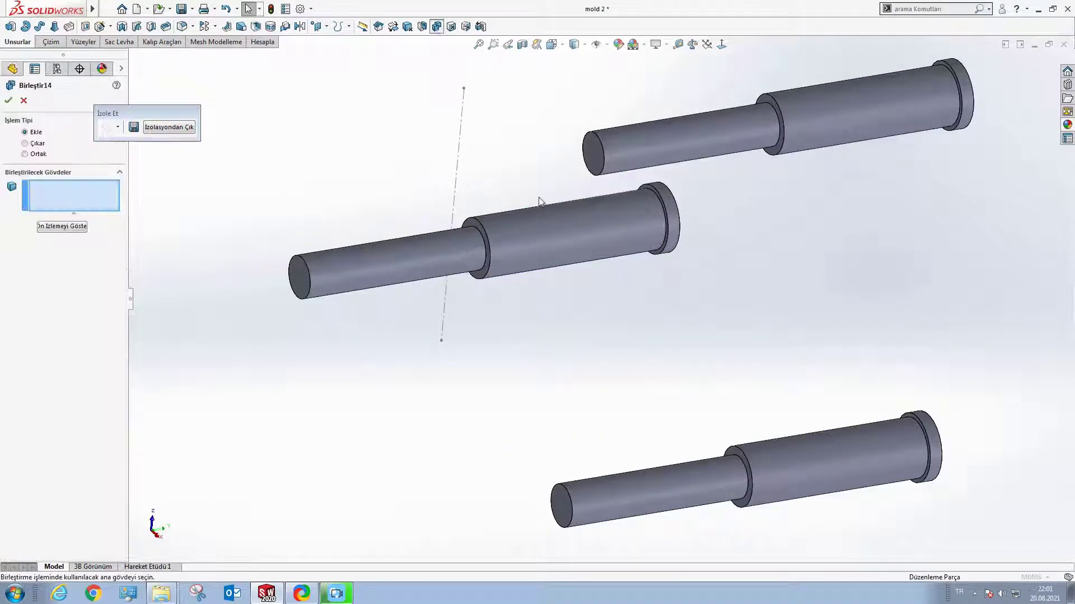
{"action": "left_click", "coordinate": [539, 197]}
{"action": "left_click", "coordinate": [333, 274]}
{"action": "key", "text": "Return"}
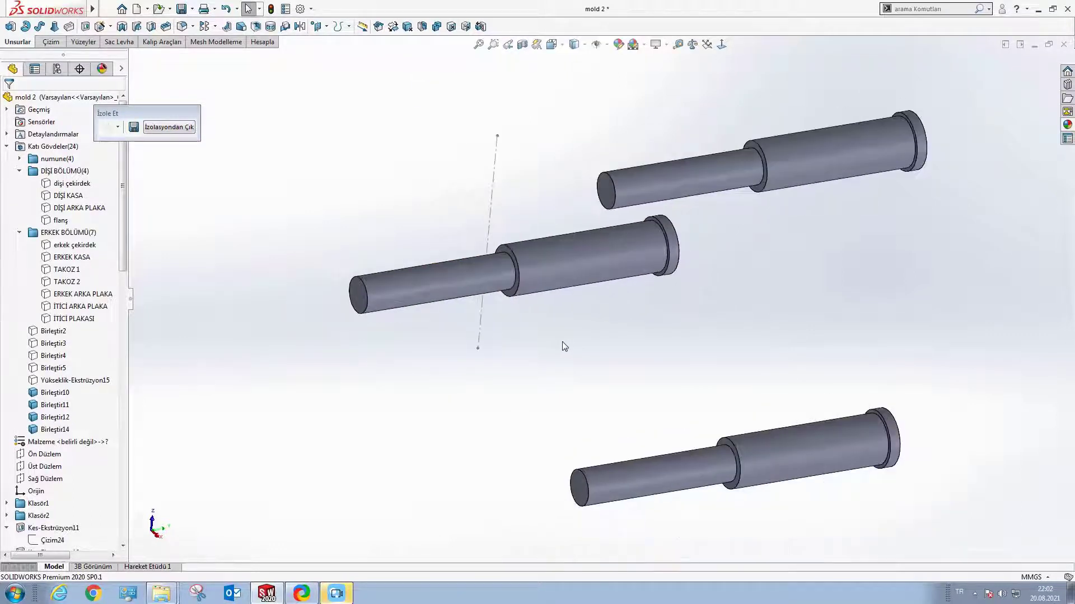
{"action": "scroll", "coordinate": [564, 345], "scroll_direction": "down", "scroll_amount": 5}
{"action": "scroll", "coordinate": [77, 474], "scroll_direction": "down", "scroll_amount": 6}
{"action": "scroll", "coordinate": [767, 261], "scroll_direction": "up", "scroll_amount": 5}
{"action": "scroll", "coordinate": [767, 260], "scroll_direction": "down", "scroll_amount": 1}
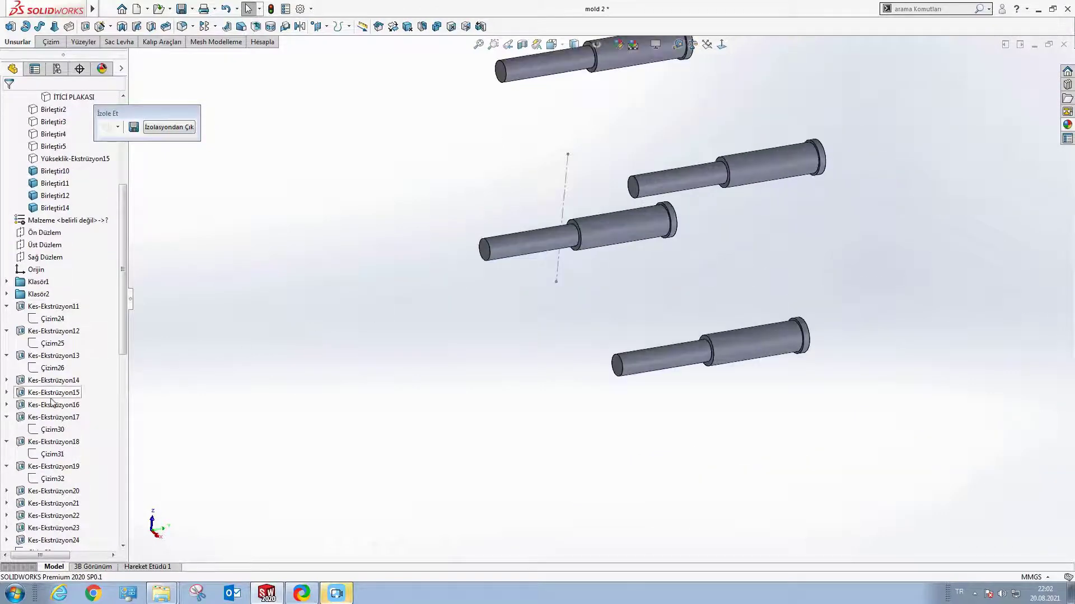
{"action": "scroll", "coordinate": [56, 448], "scroll_direction": "down", "scroll_amount": 5}
{"action": "scroll", "coordinate": [39, 539], "scroll_direction": "down", "scroll_amount": 3}
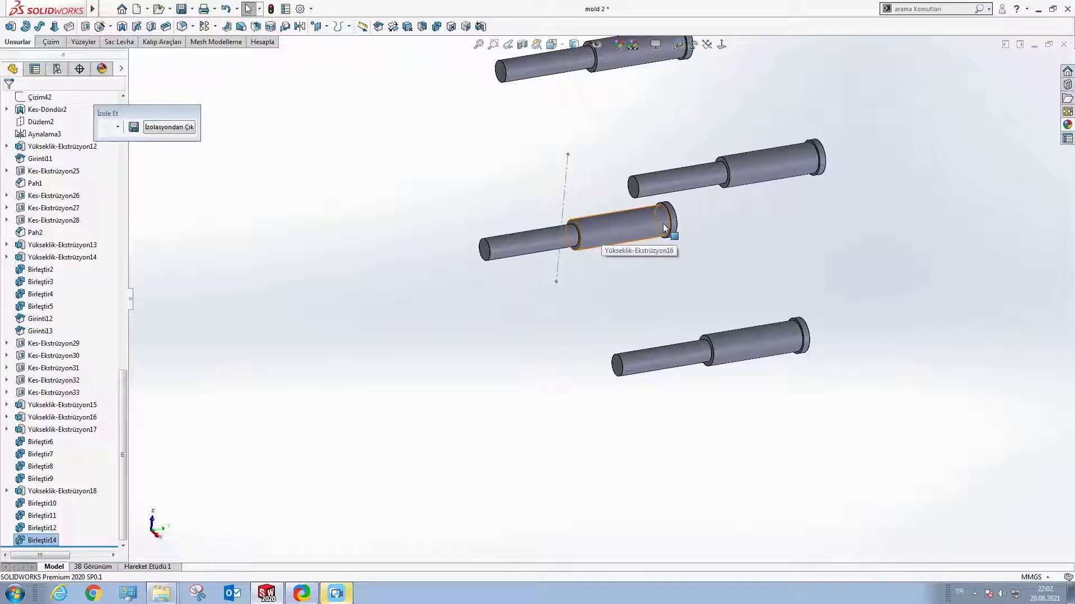
{"action": "scroll", "coordinate": [595, 238], "scroll_direction": "down", "scroll_amount": 2}
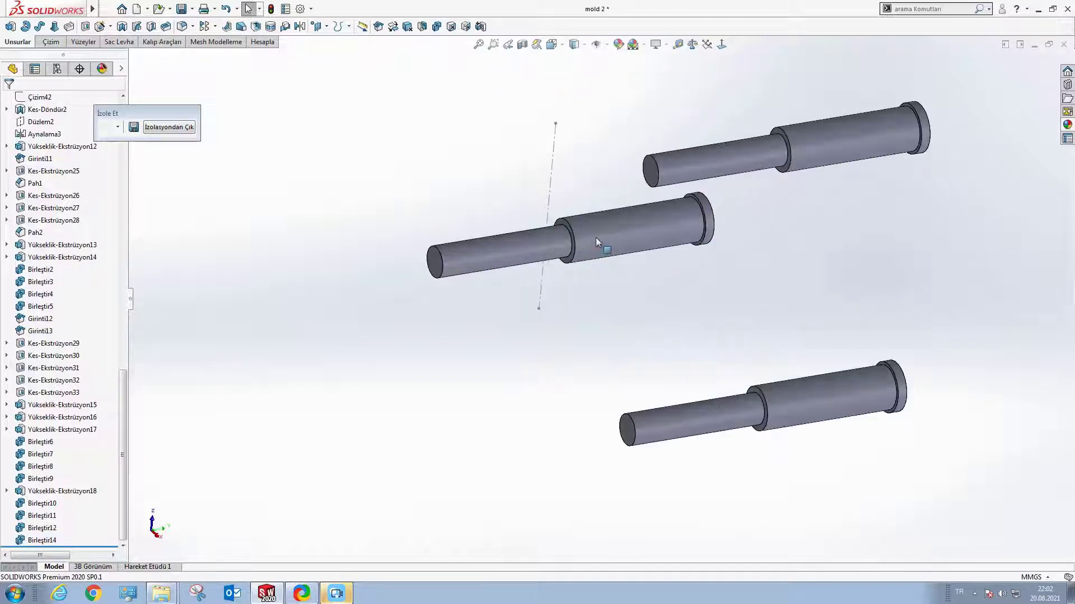
{"action": "scroll", "coordinate": [552, 277], "scroll_direction": "up", "scroll_amount": 3}
{"action": "middle_click_drag", "start_coordinate": [580, 246], "coordinate": [545, 263]}
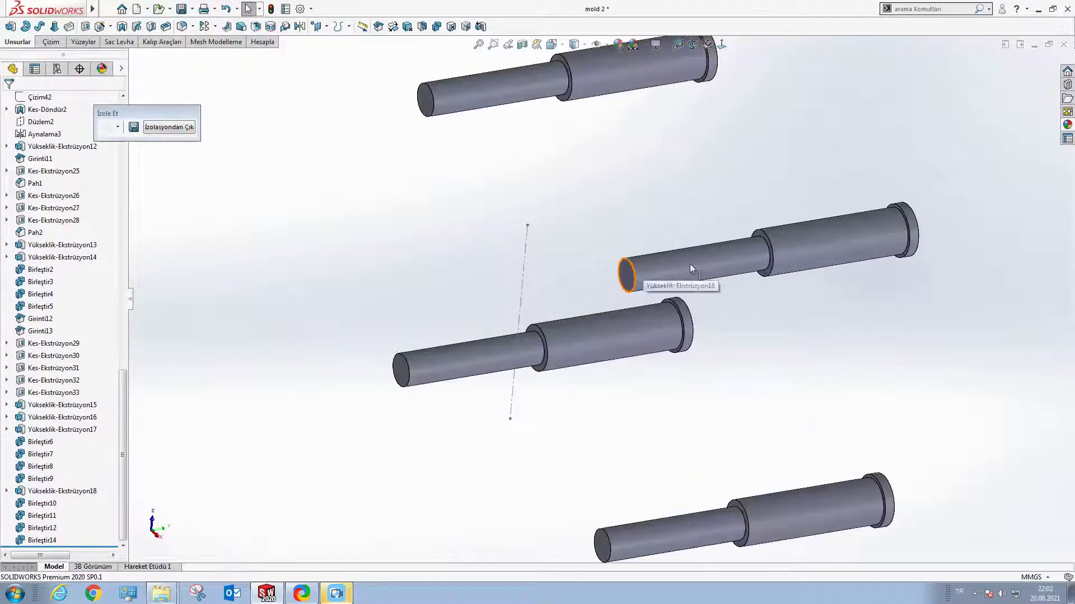
{"action": "right_click", "coordinate": [699, 267]}
{"action": "scroll", "coordinate": [704, 271], "scroll_direction": "down", "scroll_amount": 2}
{"action": "scroll", "coordinate": [704, 272], "scroll_direction": "down", "scroll_amount": 2}
{"action": "key", "text": "Escape"}
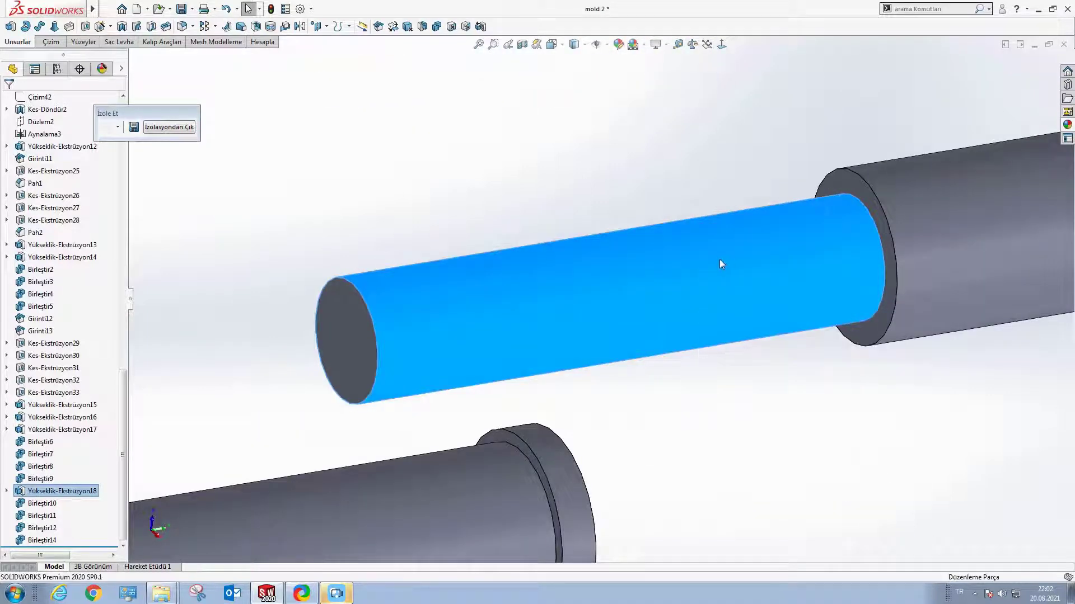
{"action": "scroll", "coordinate": [695, 328], "scroll_direction": "up", "scroll_amount": 5}
{"action": "scroll", "coordinate": [695, 327], "scroll_direction": "up", "scroll_amount": 2}
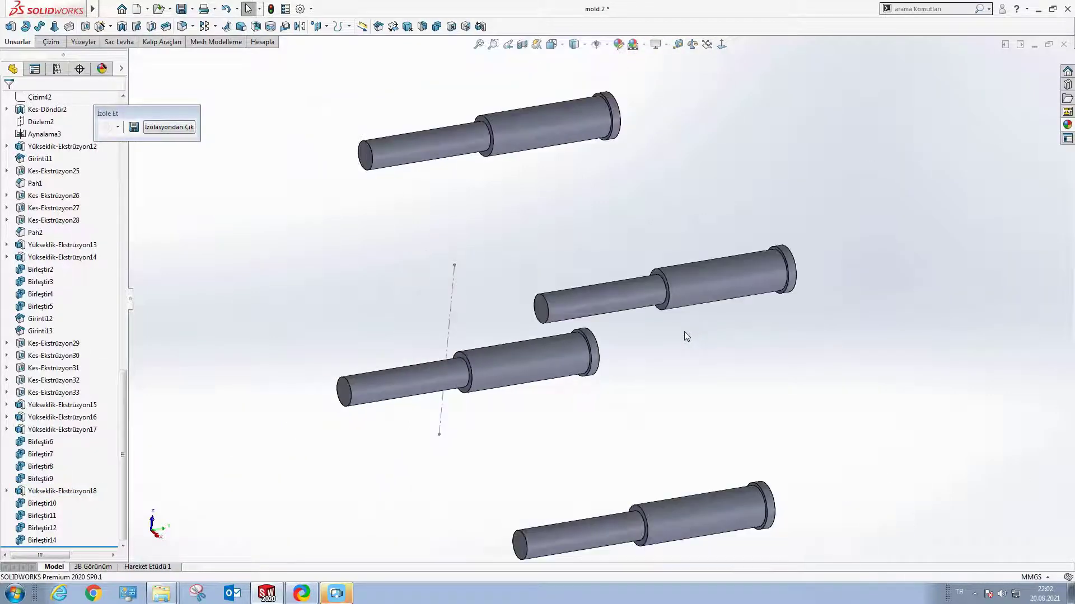
{"action": "scroll", "coordinate": [684, 331], "scroll_direction": "up", "scroll_amount": 2}
{"action": "scroll", "coordinate": [560, 291], "scroll_direction": "down", "scroll_amount": 1}
{"action": "scroll", "coordinate": [448, 165], "scroll_direction": "down", "scroll_amount": 3}
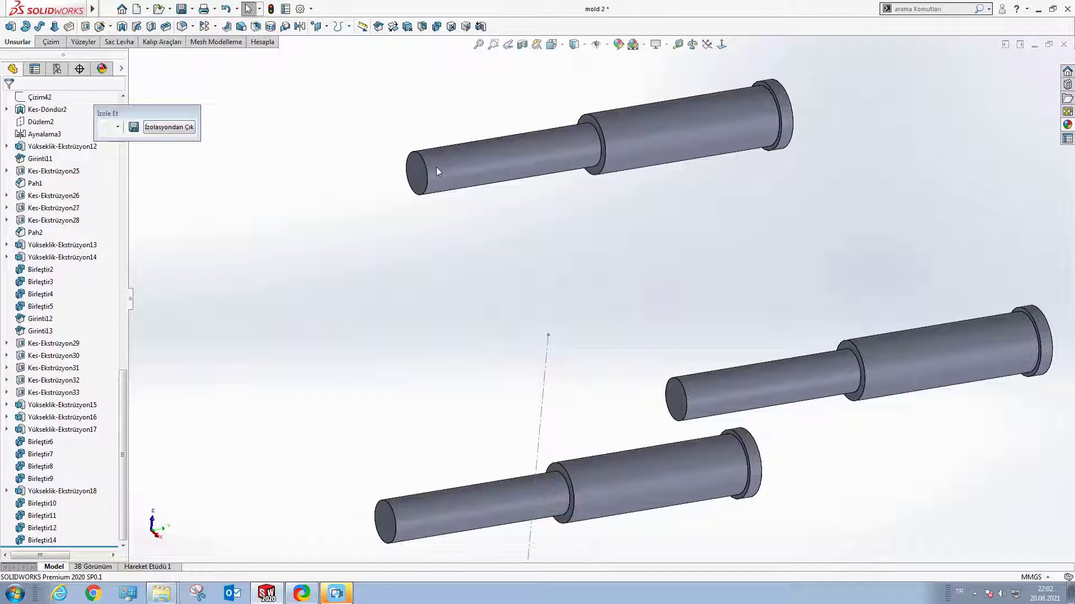
{"action": "left_click", "coordinate": [425, 164]}
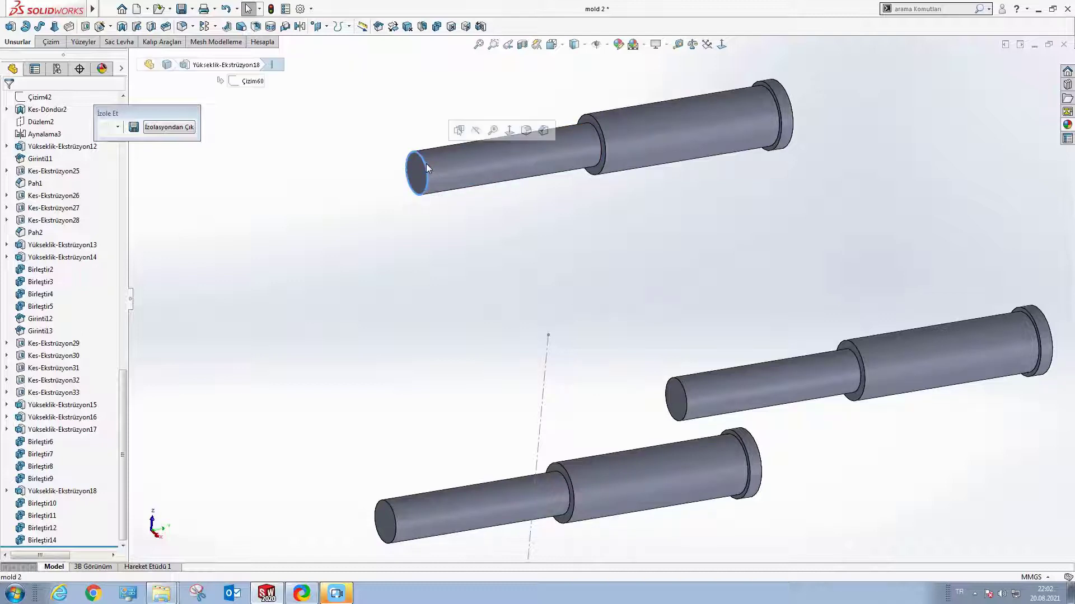
Step: Chamfer the first guide pin's end edge at 2 mm by 45°
{"action": "left_click", "coordinate": [543, 131]}
{"action": "scroll", "coordinate": [468, 186], "scroll_direction": "down", "scroll_amount": 2}
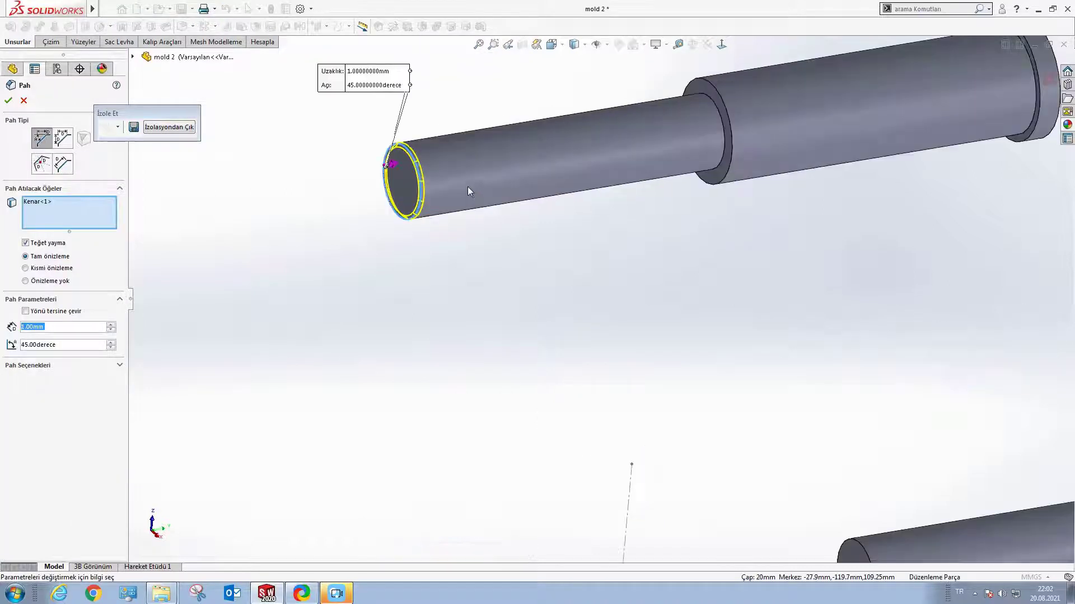
{"action": "type", "text": "2"}
{"action": "key", "text": "Return"}
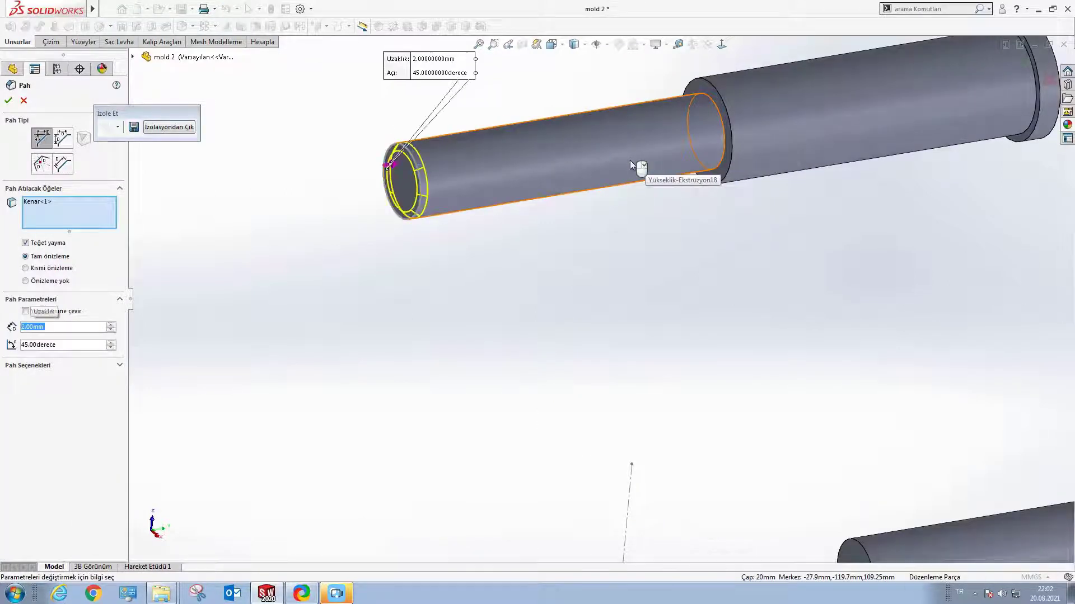
{"action": "scroll", "coordinate": [626, 260], "scroll_direction": "up", "scroll_amount": 3}
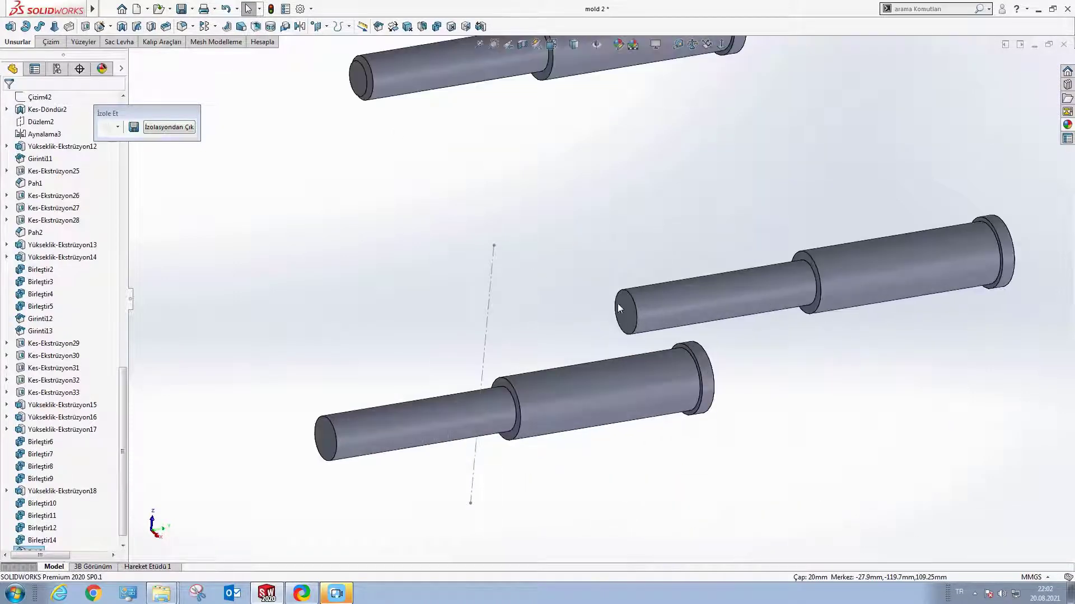
Step: Apply the same 2 mm × 45° chamfer to the remaining pin end edges
{"action": "left_click", "coordinate": [632, 297]}
{"action": "scroll", "coordinate": [495, 361], "scroll_direction": "up", "scroll_amount": 1}
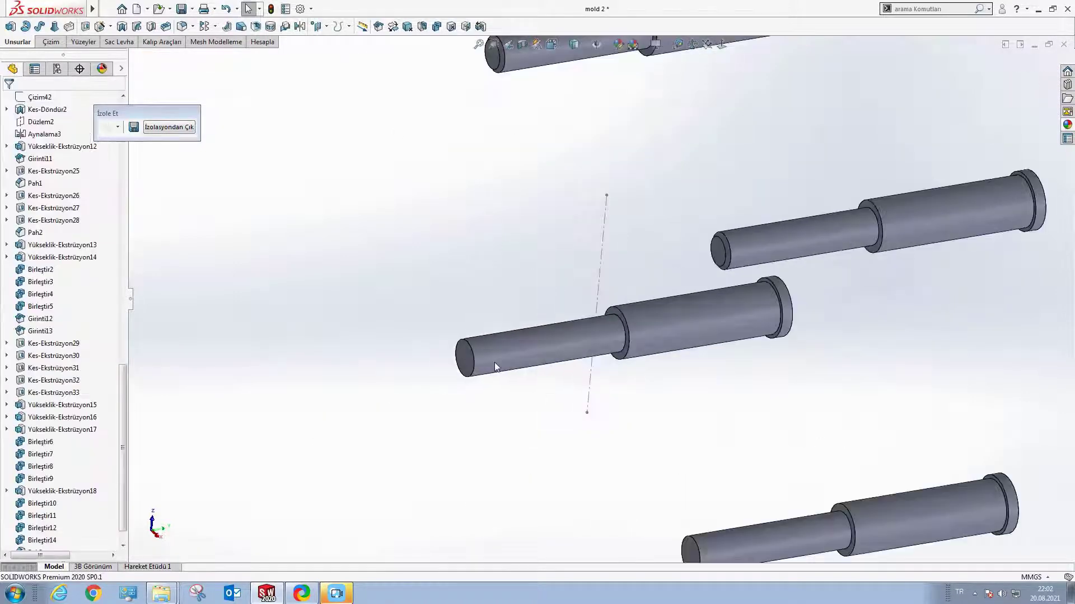
{"action": "scroll", "coordinate": [470, 334], "scroll_direction": "down", "scroll_amount": 1}
{"action": "left_click", "coordinate": [470, 334]}
{"action": "scroll", "coordinate": [470, 334], "scroll_direction": "up", "scroll_amount": 3}
{"action": "scroll", "coordinate": [529, 299], "scroll_direction": "down", "scroll_amount": 3}
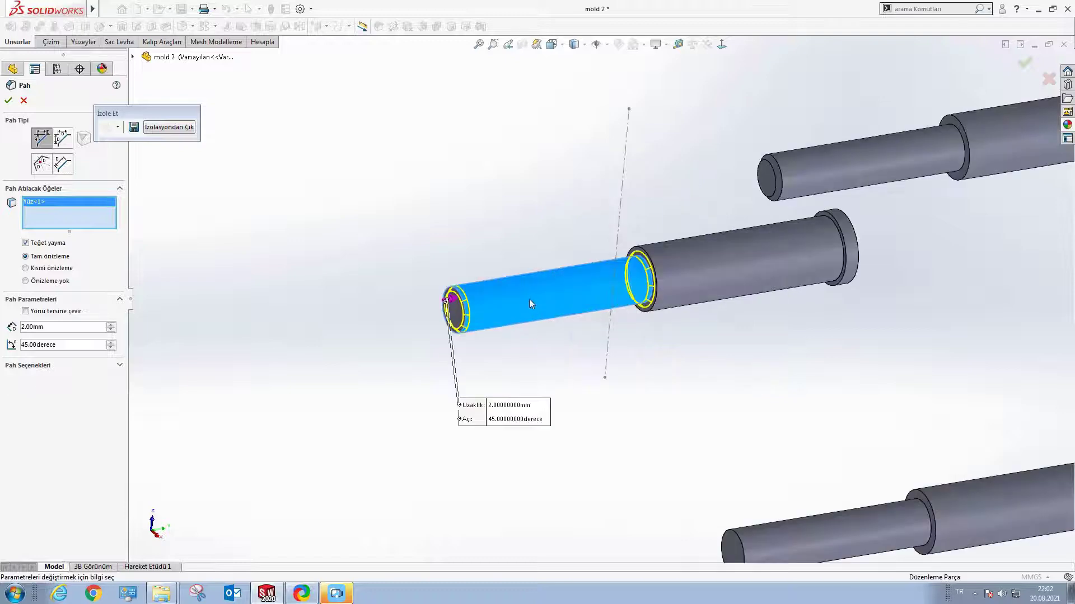
{"action": "scroll", "coordinate": [446, 310], "scroll_direction": "down", "scroll_amount": 2}
{"action": "left_click", "coordinate": [429, 301]}
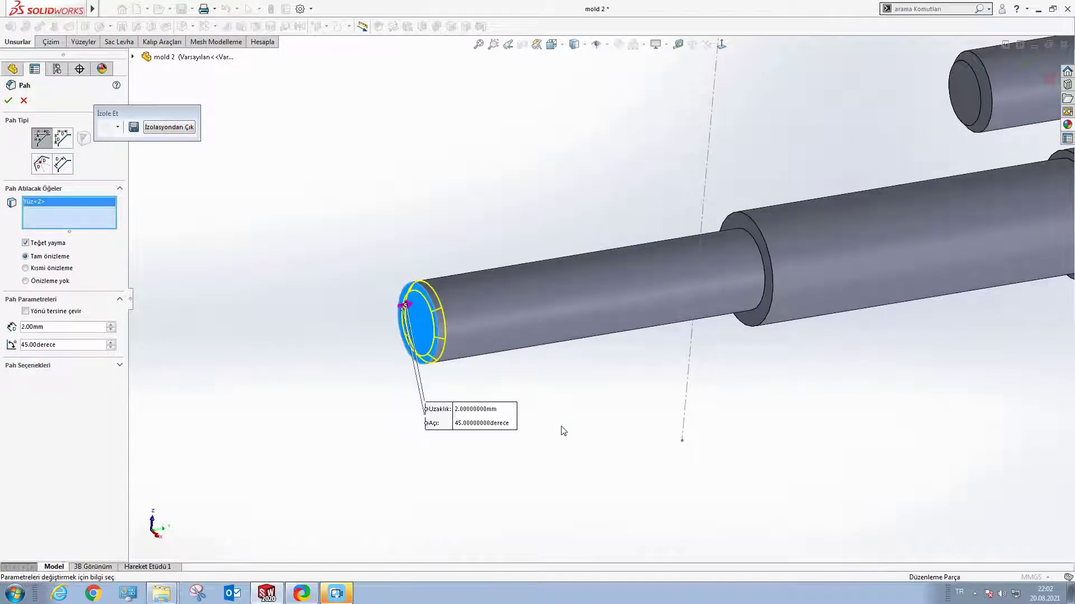
{"action": "scroll", "coordinate": [563, 431], "scroll_direction": "up", "scroll_amount": 2}
{"action": "key", "text": "Return"}
{"action": "left_click", "coordinate": [679, 378]}
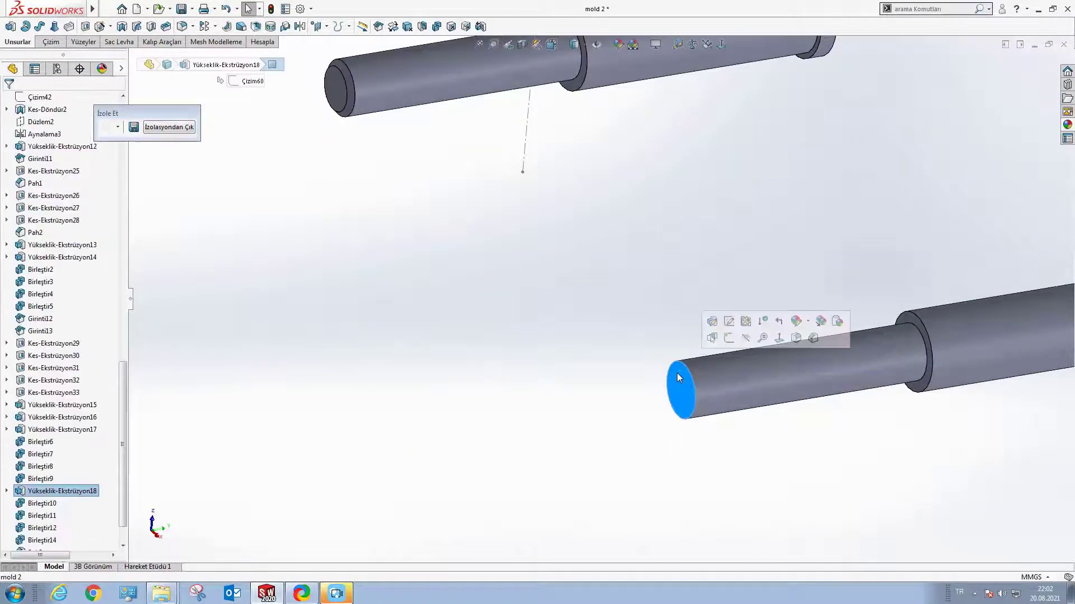
{"action": "key", "text": "Return"}
{"action": "key", "text": "Return"}
Step: Orbit and zoom to inspect the chamfered pins, then right-click the top pin's face
{"action": "scroll", "coordinate": [577, 257], "scroll_direction": "up", "scroll_amount": 5}
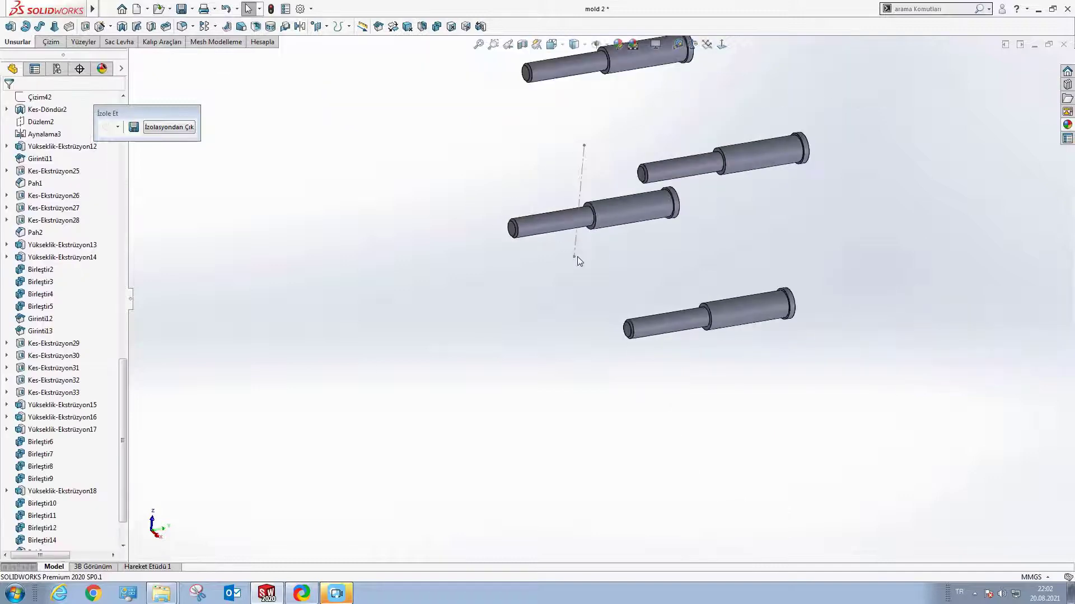
{"action": "mouse_move", "coordinate": [576, 257]}
{"action": "middle_mouse_down"}
{"action": "mouse_move", "coordinate": [616, 216]}
{"action": "mouse_move", "coordinate": [644, 226]}
{"action": "middle_mouse_up"}
{"action": "scroll", "coordinate": [619, 203], "scroll_direction": "down", "scroll_amount": 5}
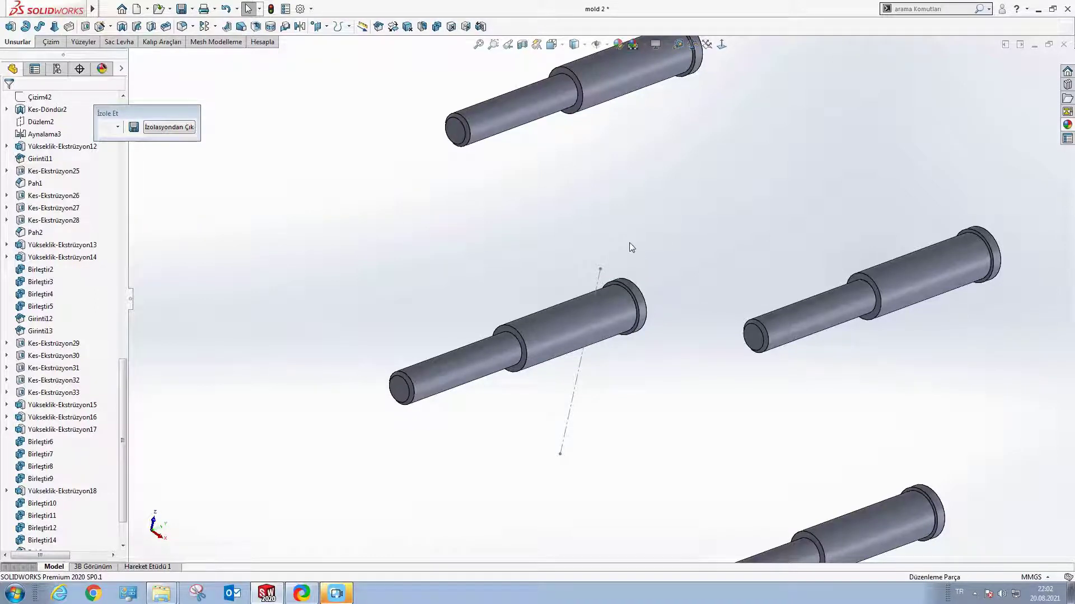
{"action": "scroll", "coordinate": [629, 268], "scroll_direction": "up", "scroll_amount": 2}
{"action": "scroll", "coordinate": [605, 300], "scroll_direction": "down", "scroll_amount": 4}
{"action": "scroll", "coordinate": [578, 303], "scroll_direction": "up", "scroll_amount": 3}
{"action": "scroll", "coordinate": [533, 314], "scroll_direction": "down", "scroll_amount": 1}
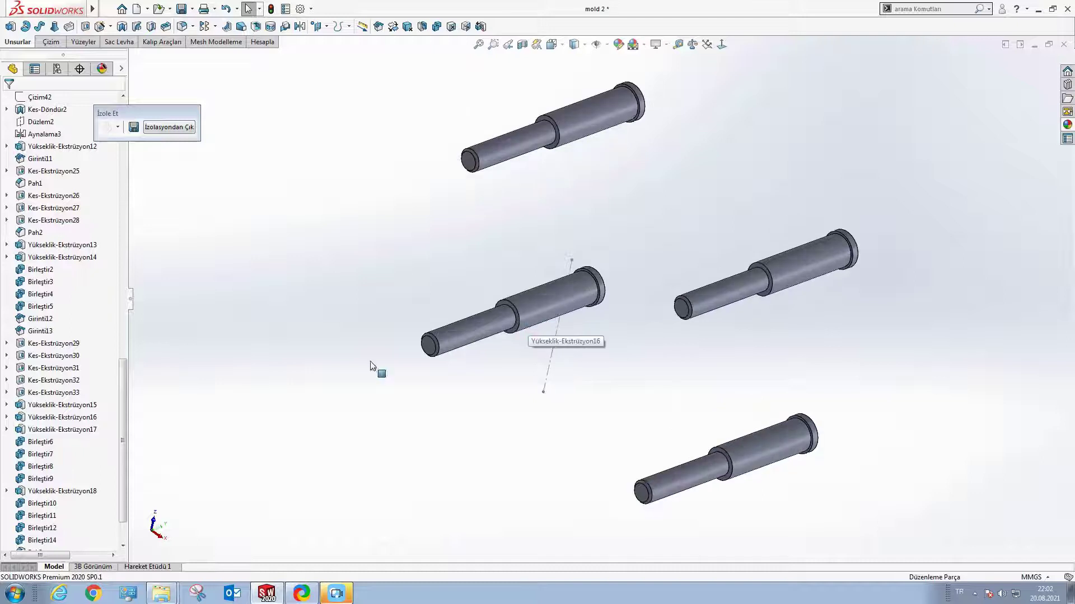
{"action": "scroll", "coordinate": [18, 523], "scroll_direction": "down", "scroll_amount": 2}
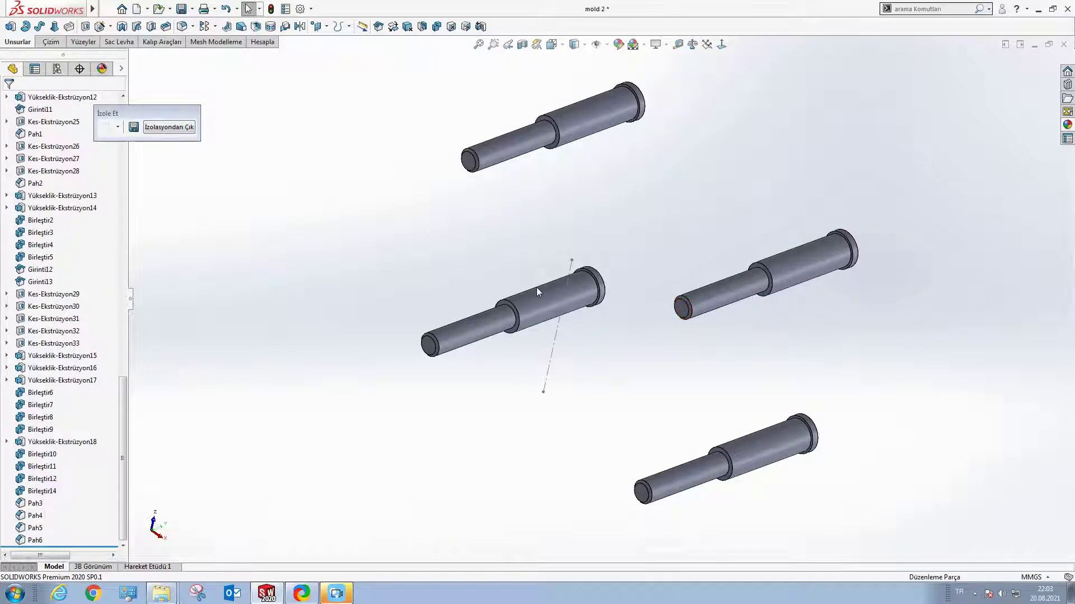
{"action": "scroll", "coordinate": [571, 280], "scroll_direction": "up", "scroll_amount": 2}
{"action": "scroll", "coordinate": [605, 268], "scroll_direction": "down", "scroll_amount": 2}
{"action": "right_click", "coordinate": [562, 167]}
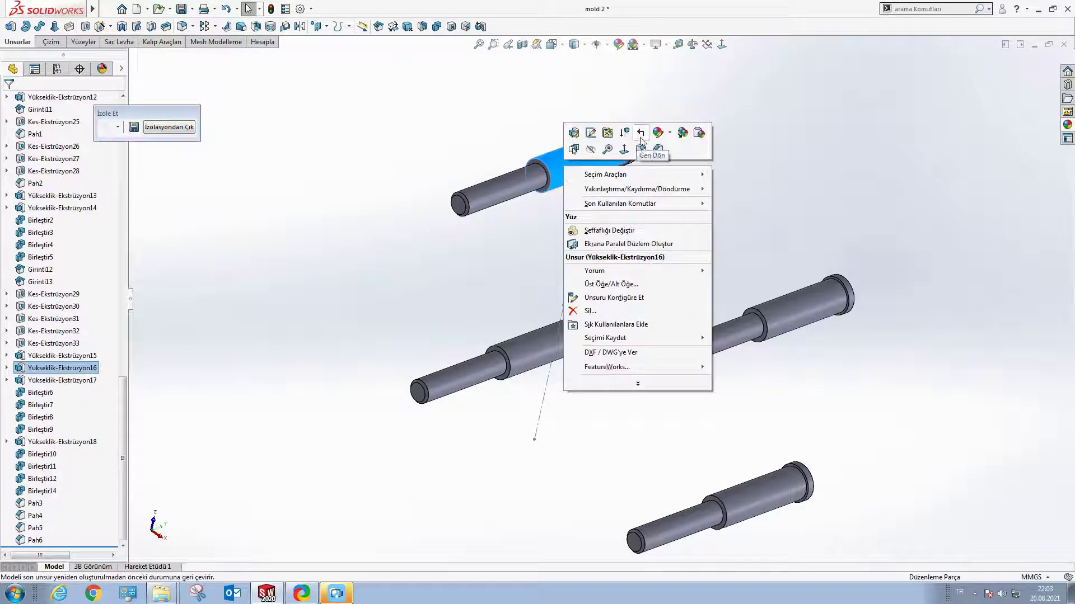
Step: Exit isolation and hide the blue and pink outer plates
{"action": "left_click", "coordinate": [659, 132]}
{"action": "left_click", "coordinate": [695, 204]}
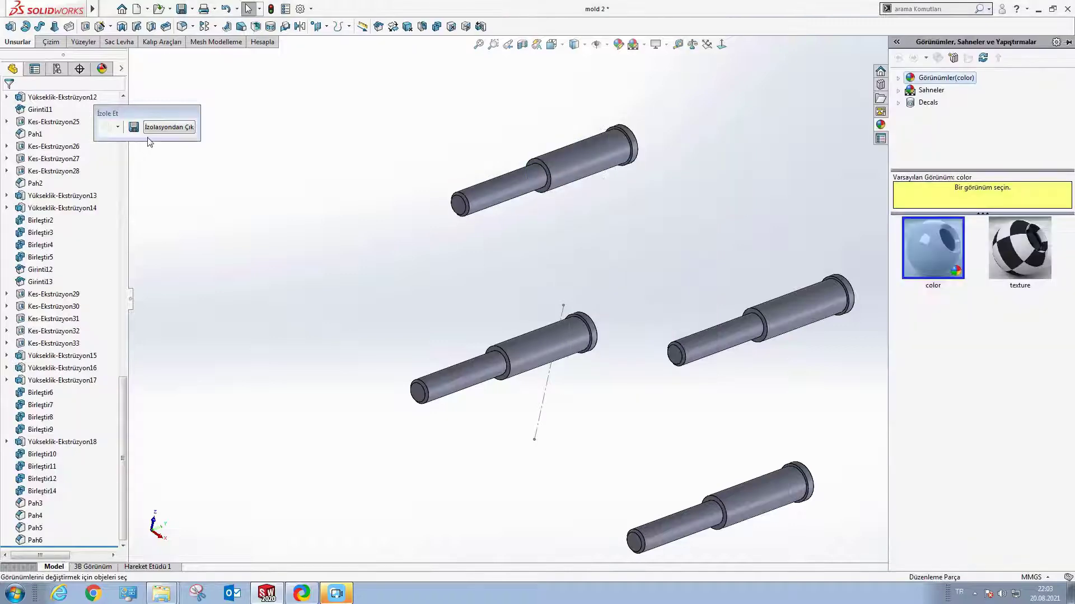
{"action": "left_click", "coordinate": [162, 128]}
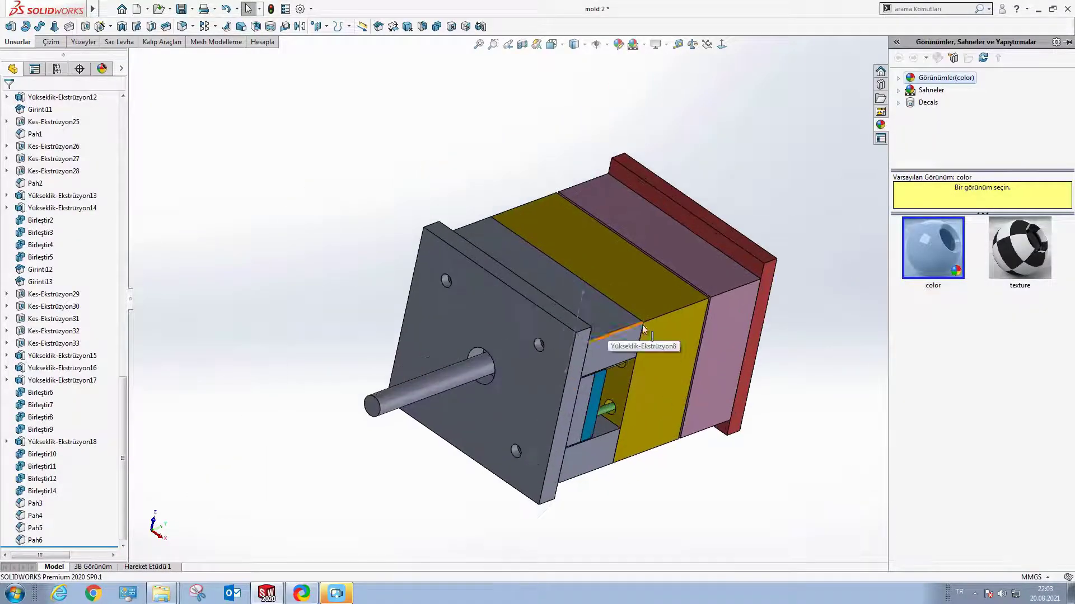
{"action": "middle_click_drag", "start_coordinate": [643, 329], "coordinate": [532, 287]}
{"action": "right_click", "coordinate": [528, 284]}
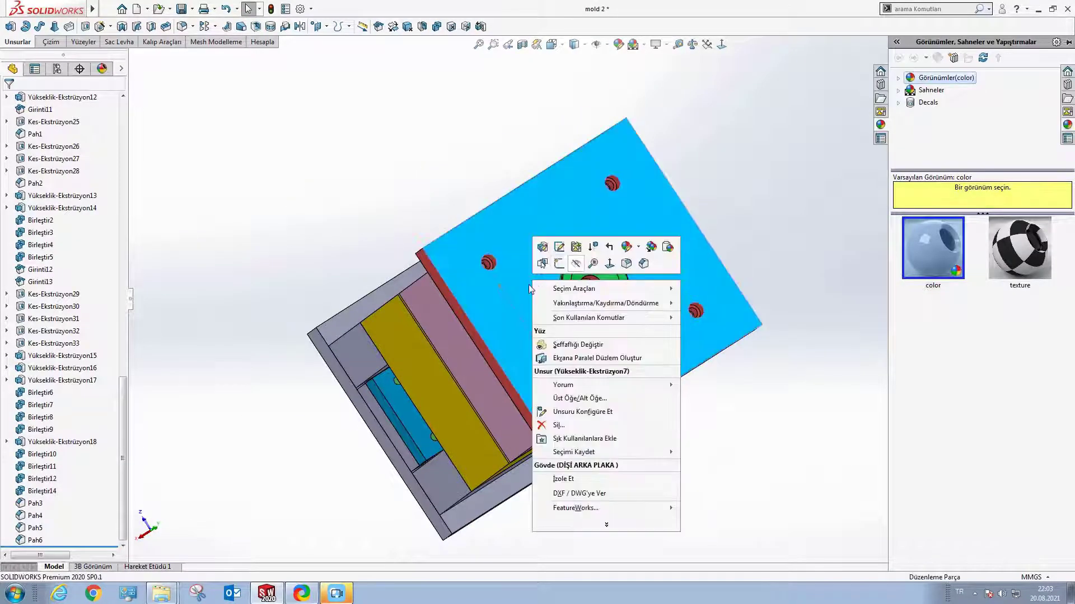
{"action": "left_click", "coordinate": [576, 263]}
{"action": "right_click", "coordinate": [524, 286]}
{"action": "left_click", "coordinate": [576, 263]}
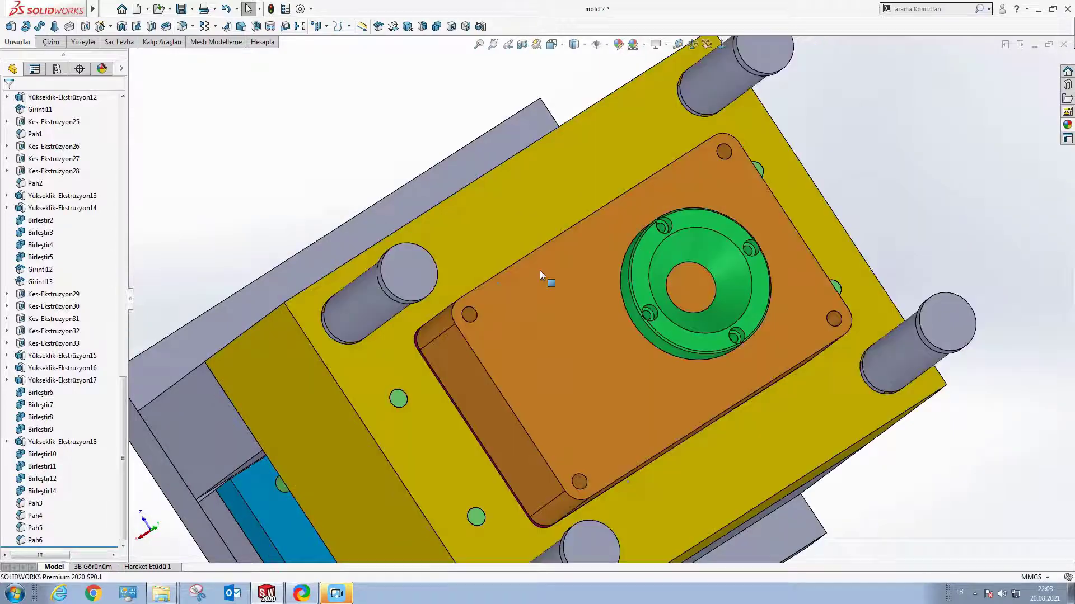
Step: Colour the four chamfered guide pins Pah3–Pah6 blue (RGB 0, 169, 255)
{"action": "right_click", "coordinate": [408, 267]}
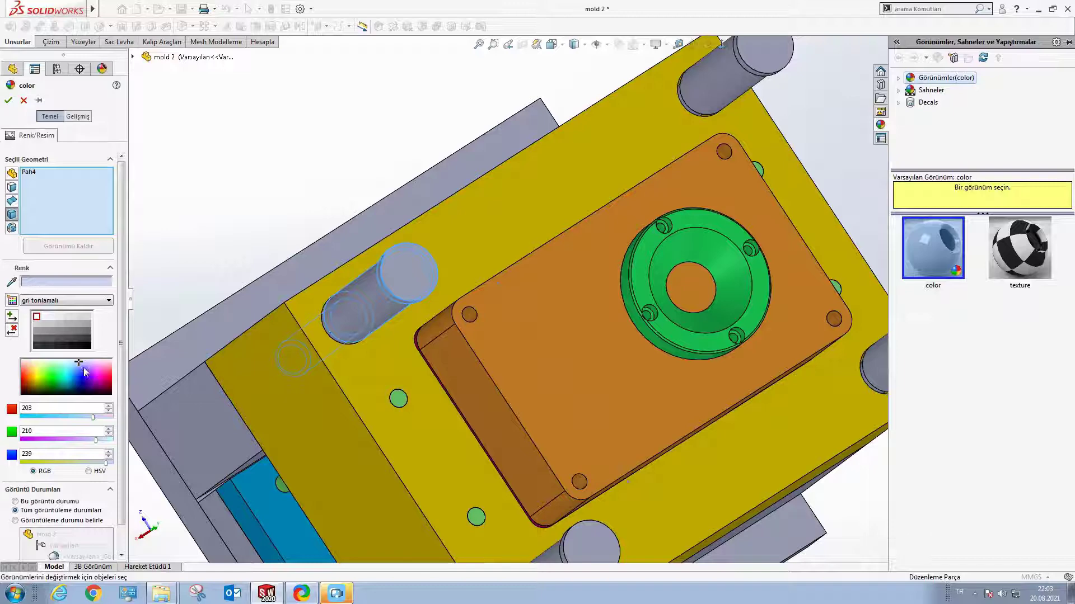
{"action": "left_click", "coordinate": [82, 366]}
{"action": "left_click", "coordinate": [735, 57]}
{"action": "scroll", "coordinate": [728, 73], "scroll_direction": "up", "scroll_amount": 3}
{"action": "scroll", "coordinate": [728, 168], "scroll_direction": "up", "scroll_amount": 3}
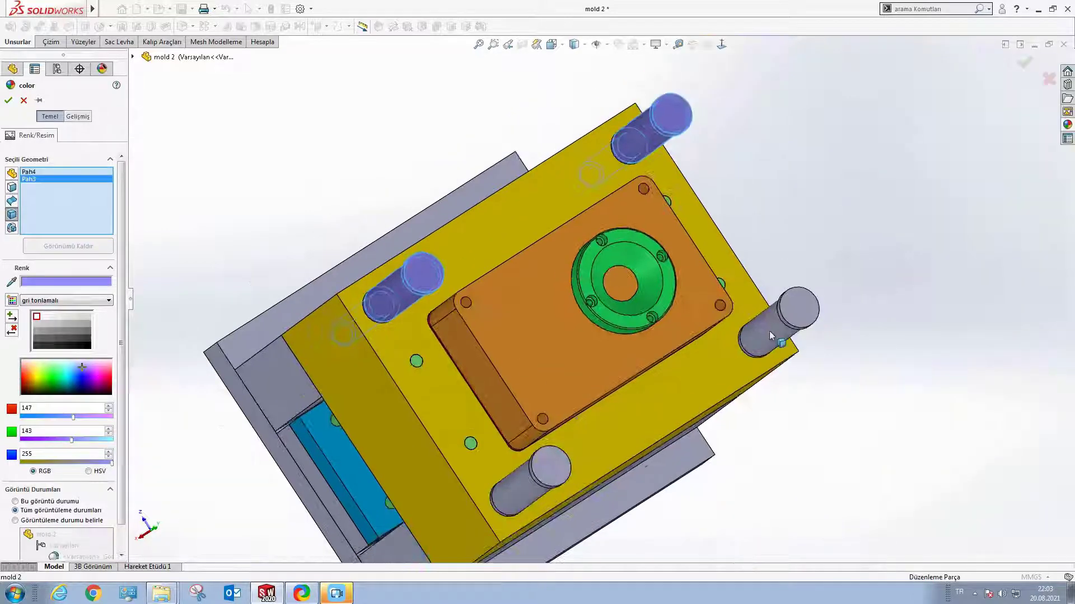
{"action": "left_click", "coordinate": [784, 320]}
{"action": "left_click", "coordinate": [525, 473]}
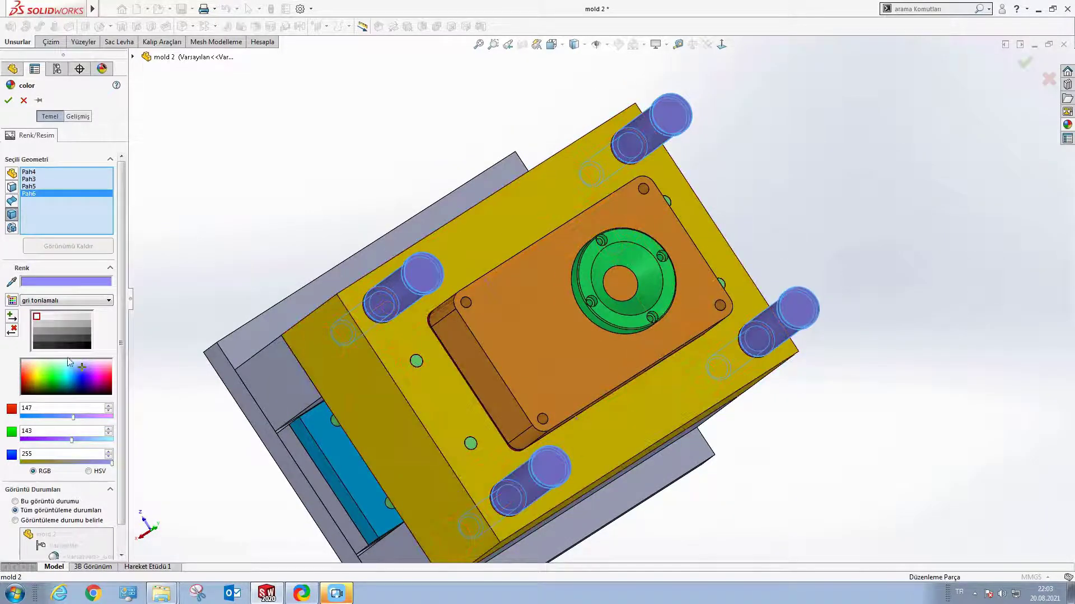
{"action": "left_click", "coordinate": [72, 377]}
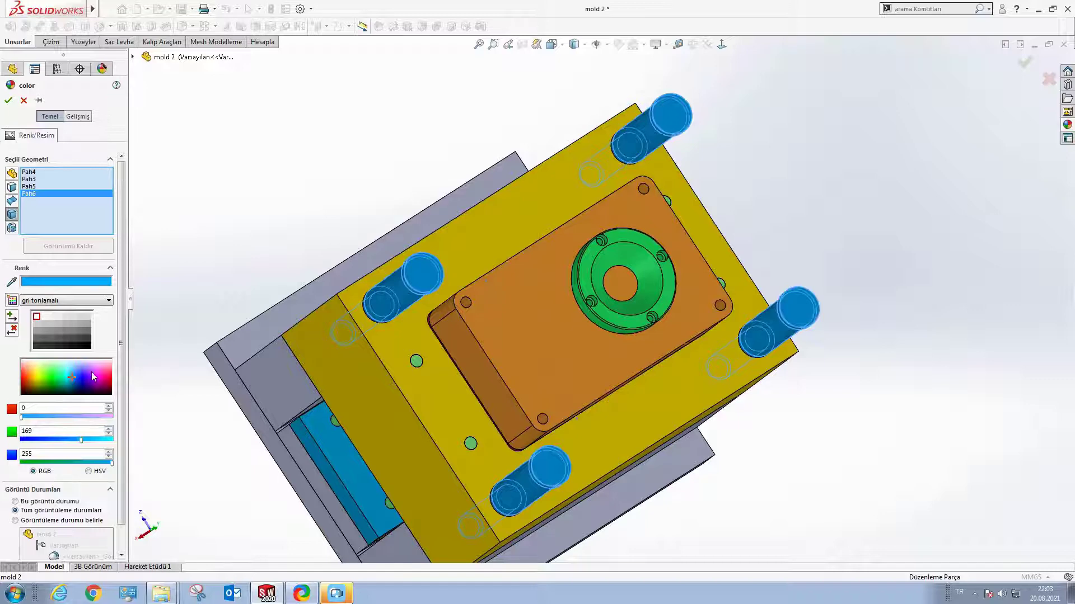
{"action": "left_click", "coordinate": [79, 374]}
{"action": "left_click", "coordinate": [8, 101]}
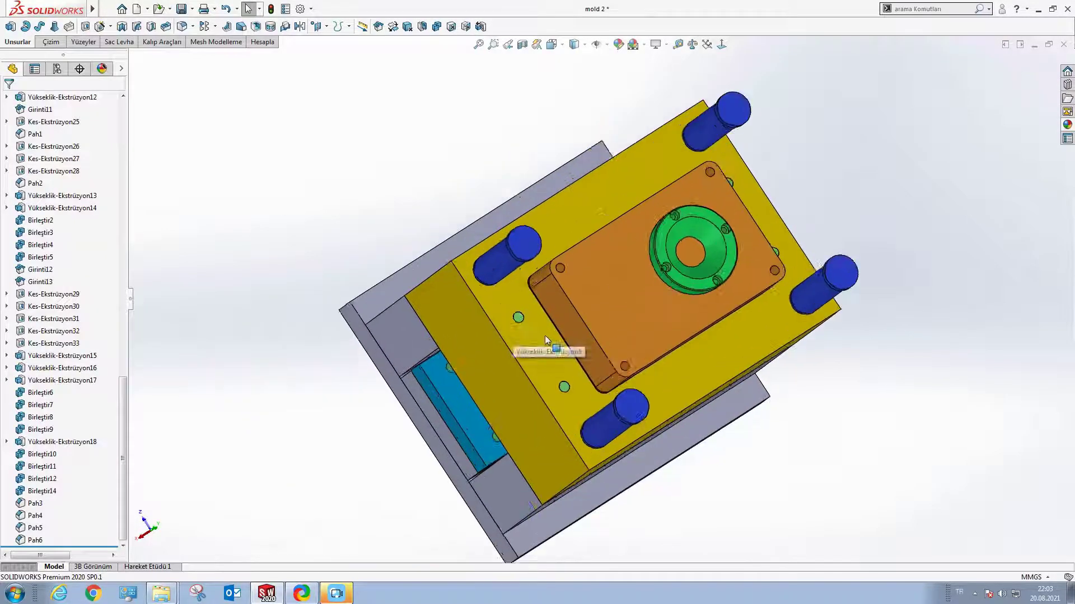
{"action": "middle_click_drag", "start_coordinate": [545, 334], "coordinate": [531, 291]}
Step: Hide the grey plate and isolate the yellow mold plate
{"action": "scroll", "coordinate": [617, 303], "scroll_direction": "down", "scroll_amount": 5}
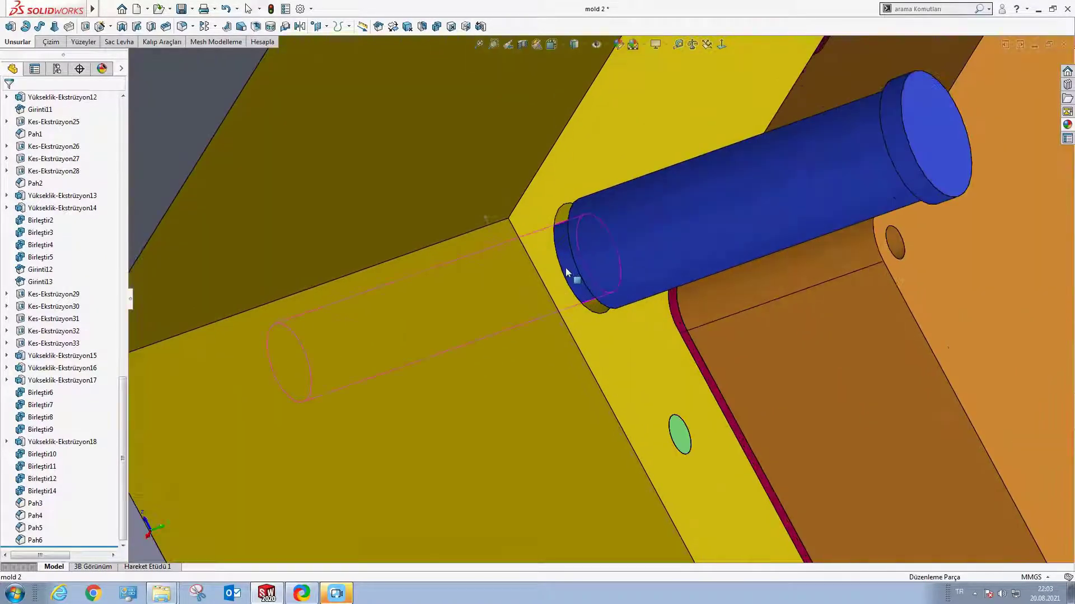
{"action": "middle_click_drag", "start_coordinate": [617, 303], "coordinate": [605, 301]}
{"action": "scroll", "coordinate": [606, 302], "scroll_direction": "up", "scroll_amount": 3}
{"action": "scroll", "coordinate": [522, 336], "scroll_direction": "down", "scroll_amount": 3}
{"action": "scroll", "coordinate": [523, 328], "scroll_direction": "up", "scroll_amount": 3}
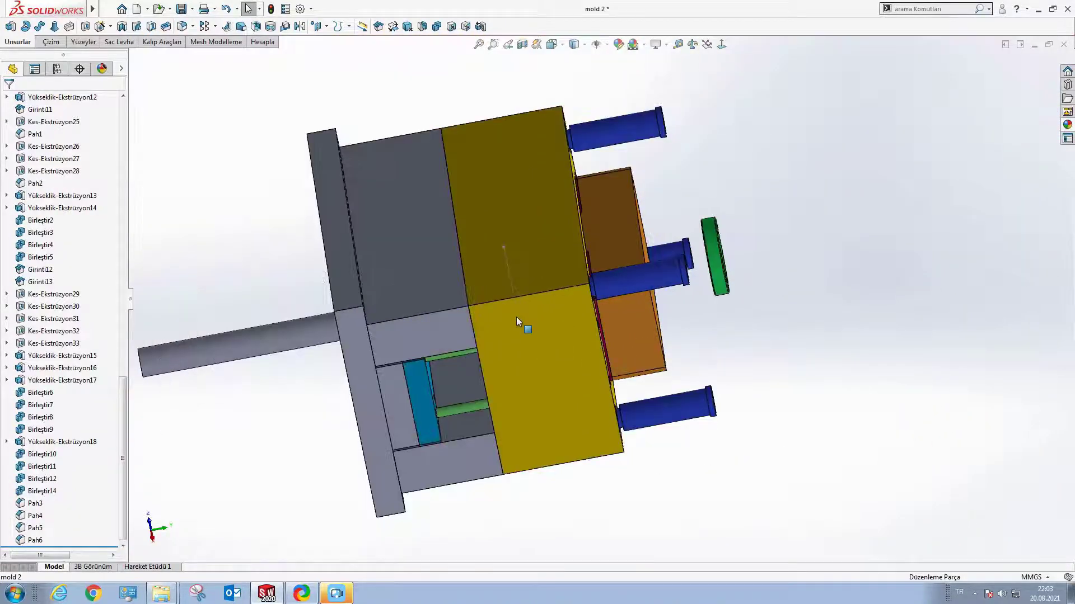
{"action": "scroll", "coordinate": [529, 305], "scroll_direction": "down", "scroll_amount": 3}
{"action": "right_click", "coordinate": [434, 277]}
{"action": "left_click", "coordinate": [498, 258]}
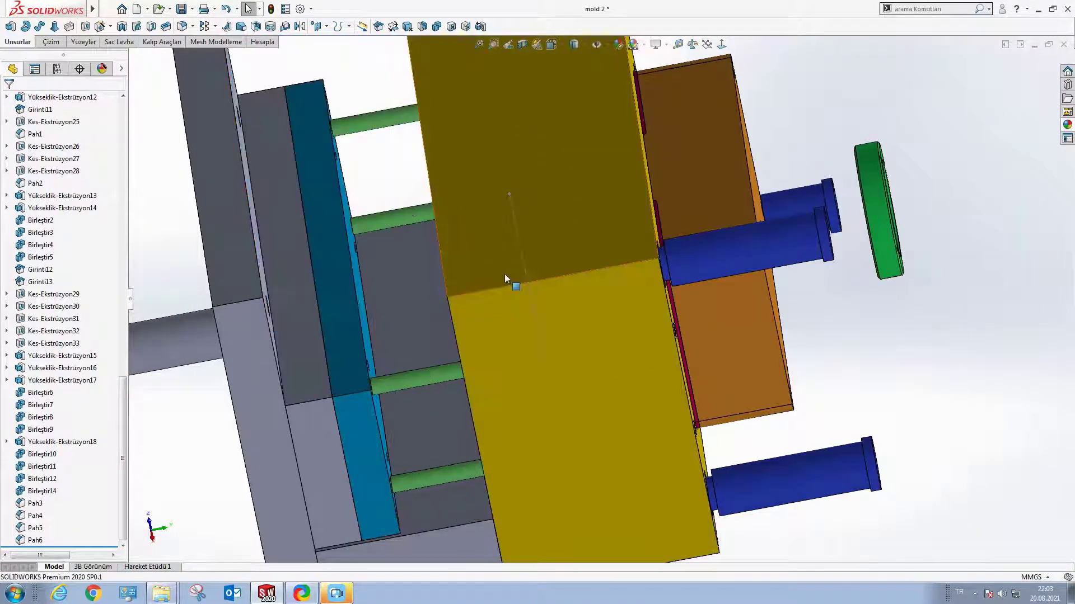
{"action": "left_click", "coordinate": [608, 266]}
{"action": "left_click", "coordinate": [643, 329]}
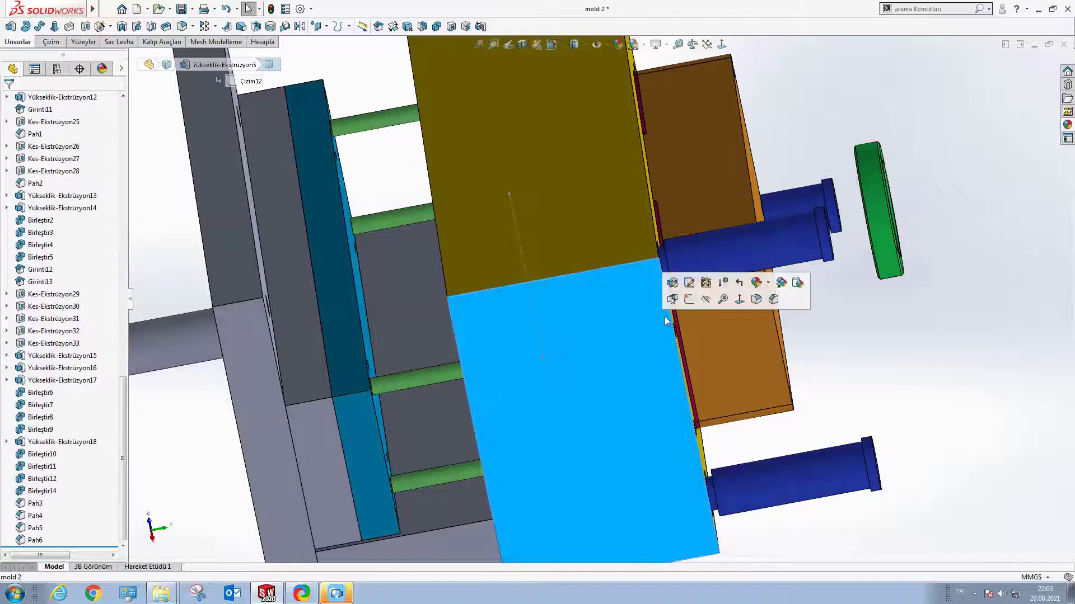
{"action": "scroll", "coordinate": [577, 307], "scroll_direction": "up", "scroll_amount": 3}
{"action": "scroll", "coordinate": [613, 269], "scroll_direction": "down", "scroll_amount": 1}
{"action": "scroll", "coordinate": [613, 269], "scroll_direction": "down", "scroll_amount": 2}
{"action": "right_click", "coordinate": [559, 292]}
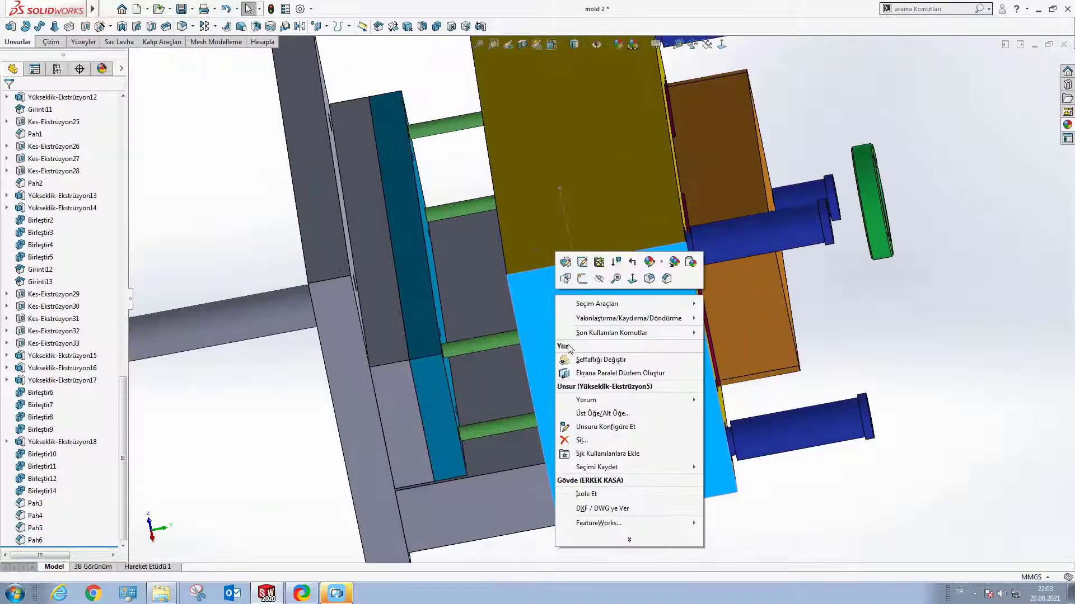
{"action": "key", "text": "Escape"}
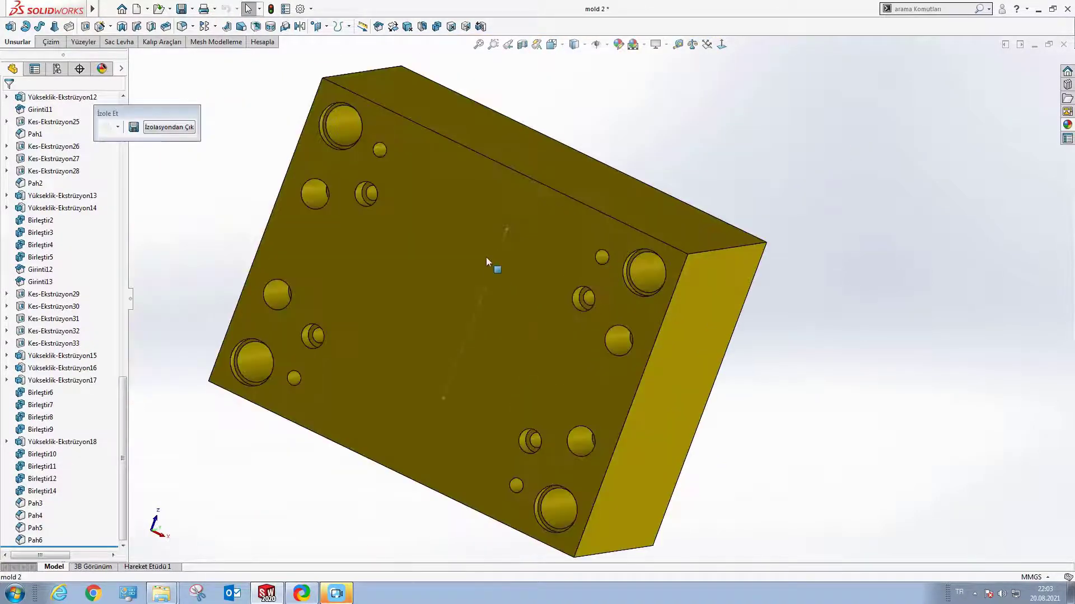
Step: Sketch on the yellow plate face and convert Çizim57's pin circles into it
{"action": "right_click", "coordinate": [462, 235]}
{"action": "left_click", "coordinate": [489, 219]}
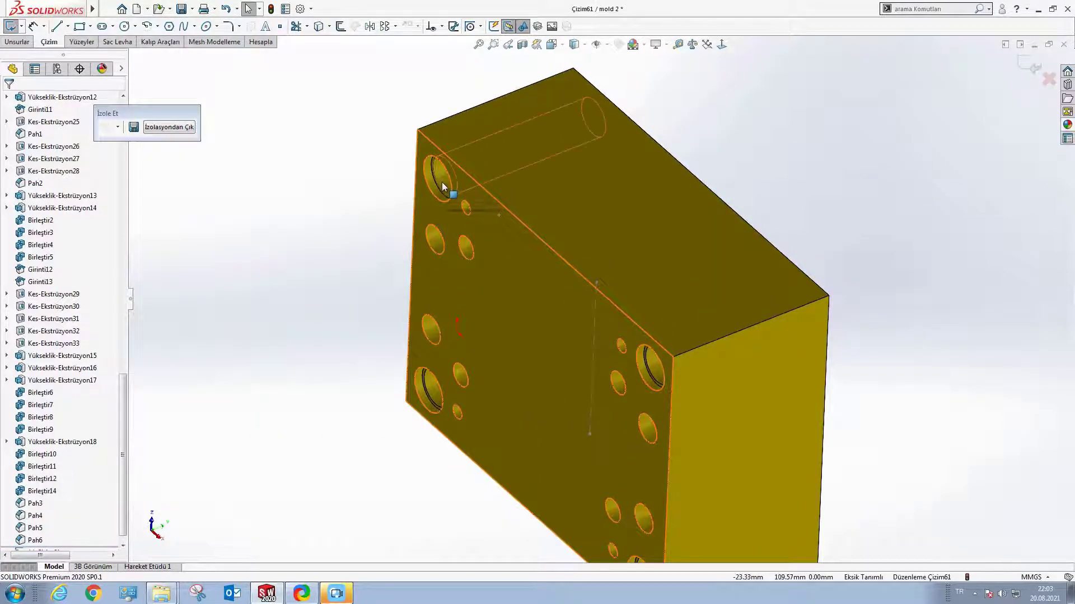
{"action": "key", "text": "f"}
{"action": "scroll", "coordinate": [626, 392], "scroll_direction": "down", "scroll_amount": 3}
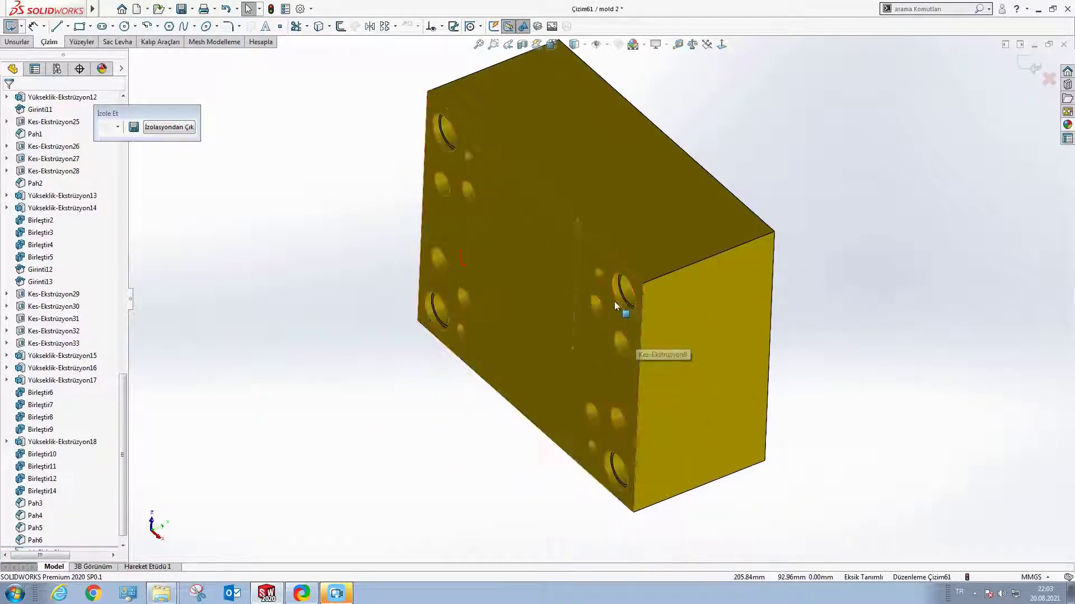
{"action": "scroll", "coordinate": [78, 467], "scroll_direction": "down", "scroll_amount": 1}
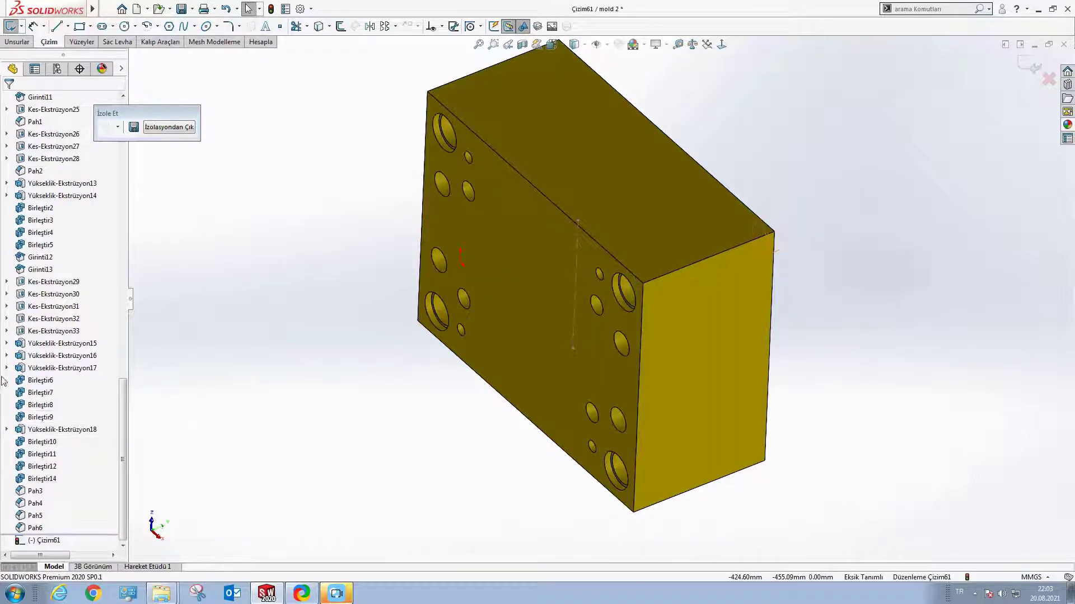
{"action": "left_click", "coordinate": [7, 344]}
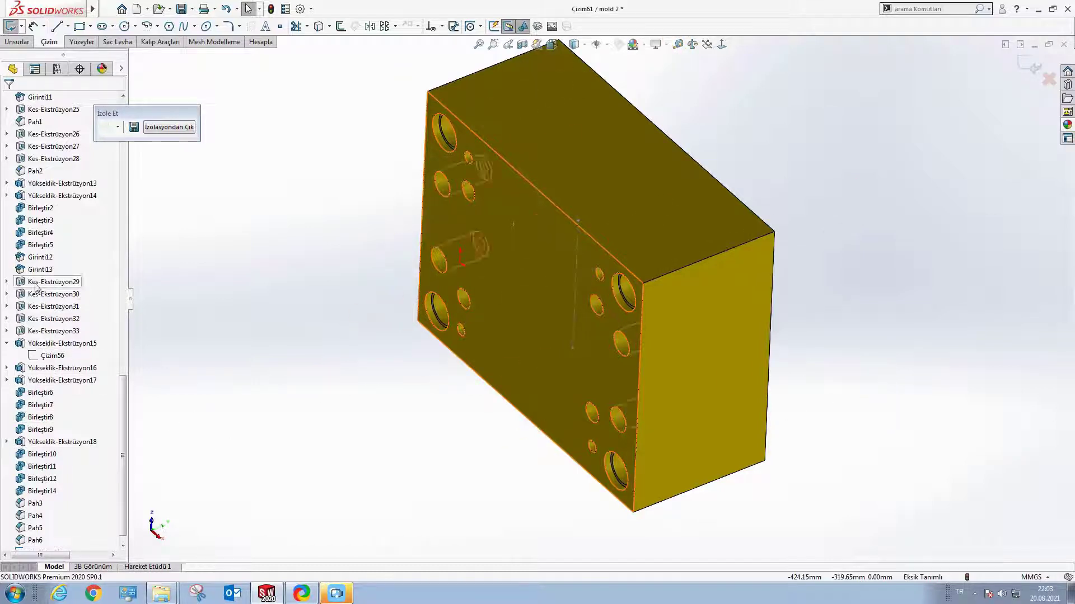
{"action": "left_click", "coordinate": [62, 380]}
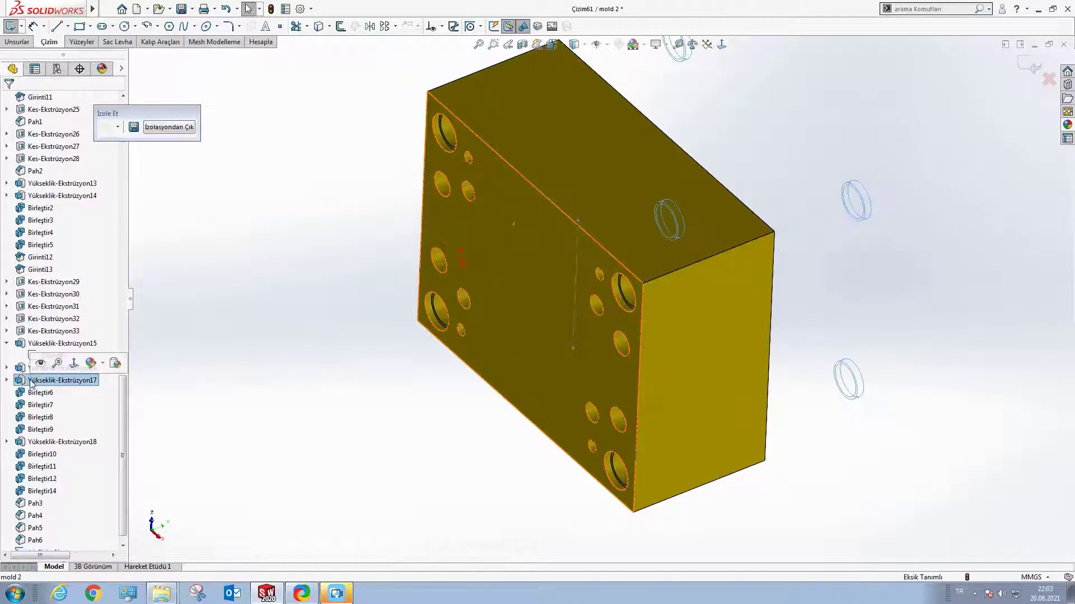
{"action": "left_click", "coordinate": [56, 368]}
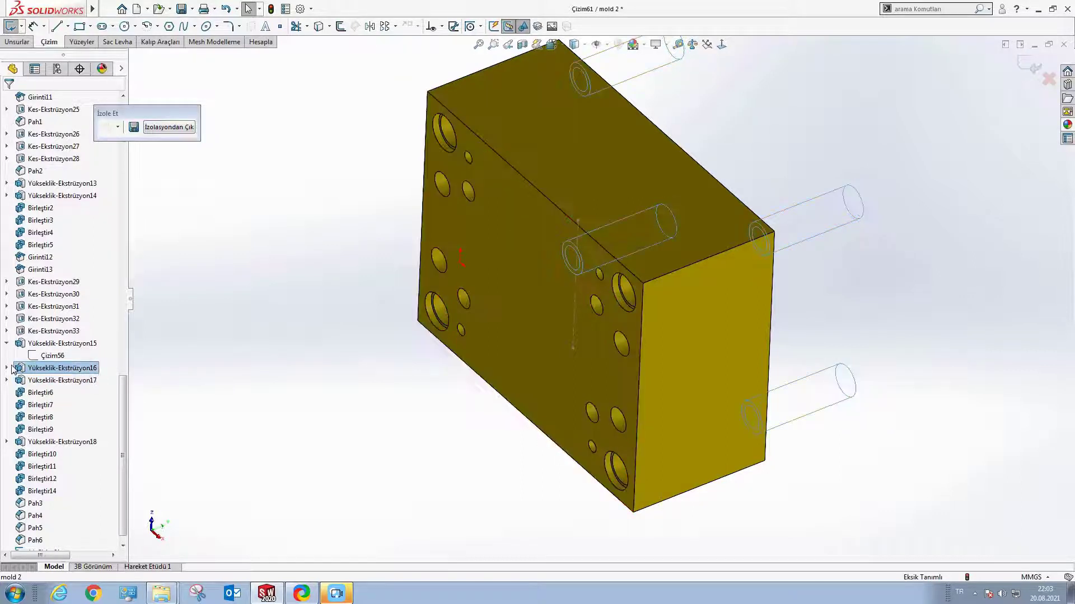
{"action": "left_click", "coordinate": [7, 368]}
{"action": "left_click", "coordinate": [52, 380]}
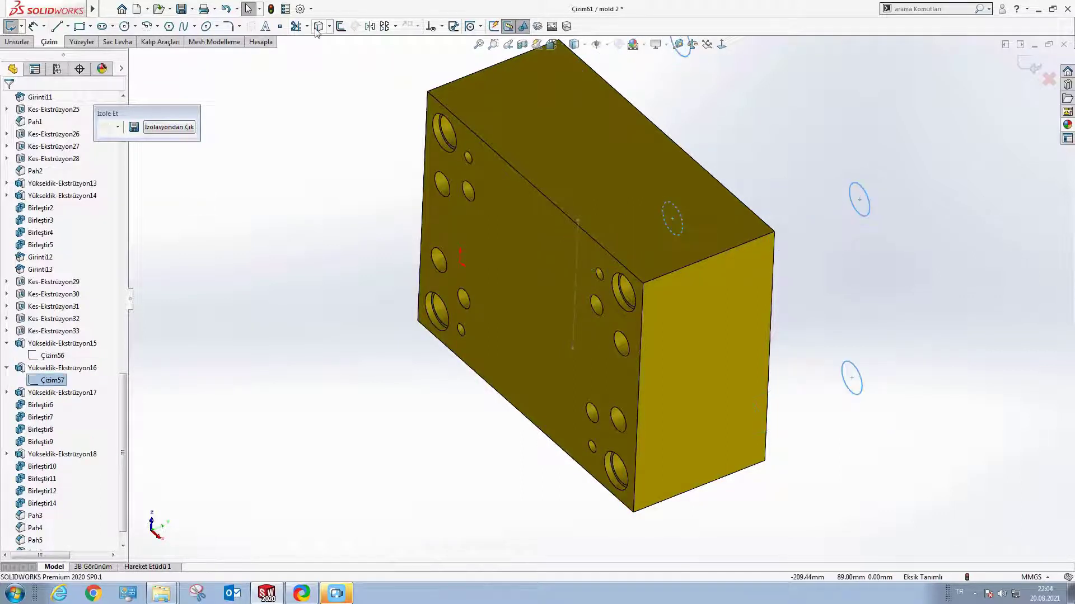
{"action": "scroll", "coordinate": [472, 143], "scroll_direction": "down", "scroll_amount": 5}
{"action": "left_click", "coordinate": [462, 129]}
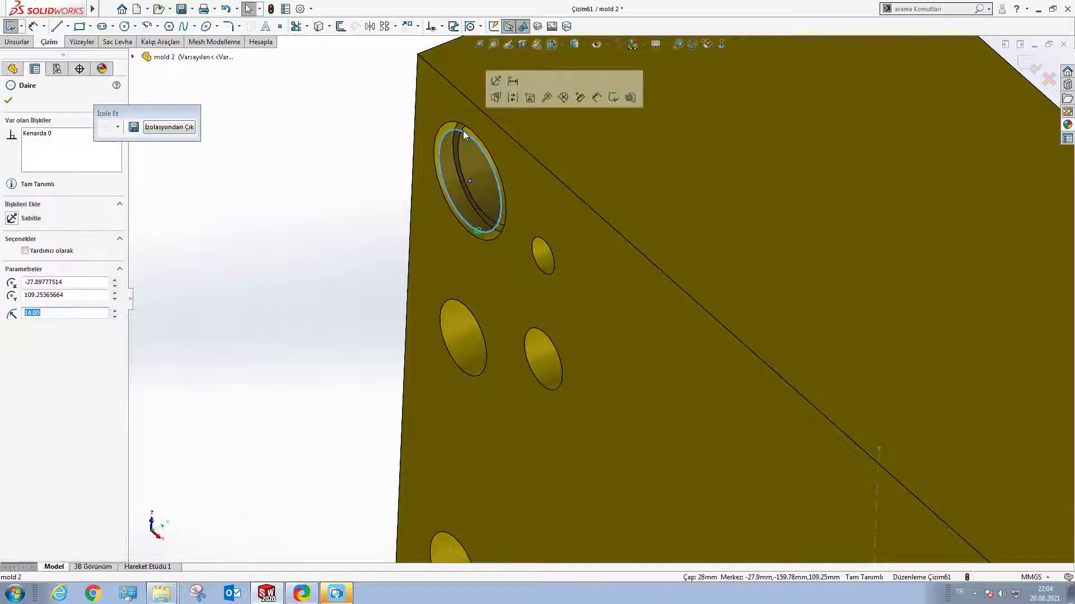
{"action": "scroll", "coordinate": [576, 253], "scroll_direction": "up", "scroll_amount": 5}
Step: Extrude the Ø28 mm pin circles Up To Surface at the plate's far face
{"action": "left_click", "coordinate": [17, 42]}
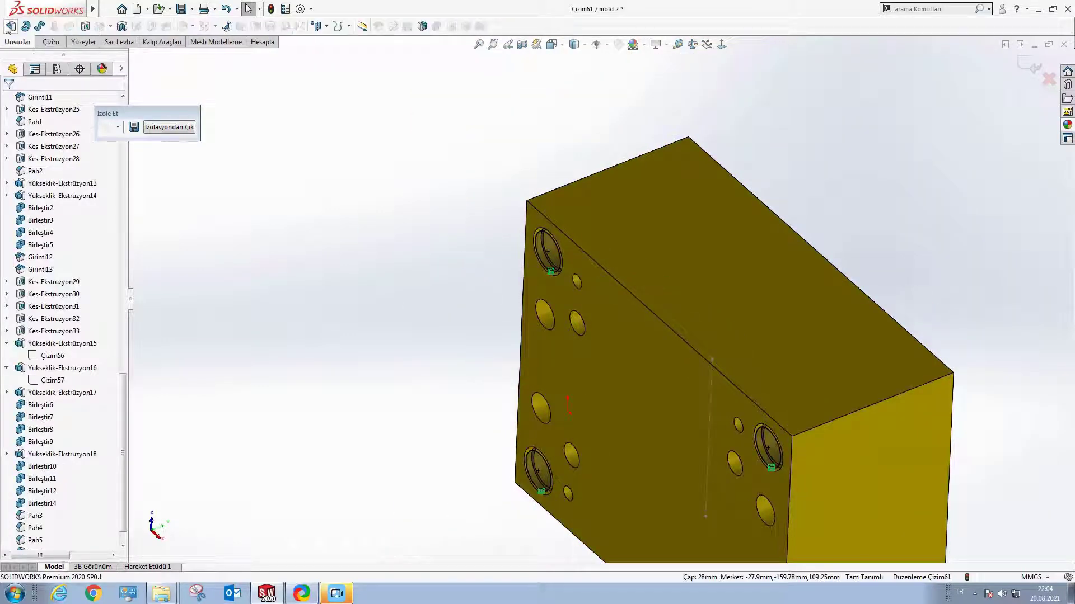
{"action": "mouse_move", "coordinate": [621, 262]}
{"action": "middle_mouse_down"}
{"action": "mouse_move", "coordinate": [483, 307]}
{"action": "mouse_move", "coordinate": [707, 221]}
{"action": "mouse_move", "coordinate": [637, 347]}
{"action": "mouse_move", "coordinate": [111, 306]}
{"action": "middle_mouse_up"}
{"action": "left_click", "coordinate": [761, 210]}
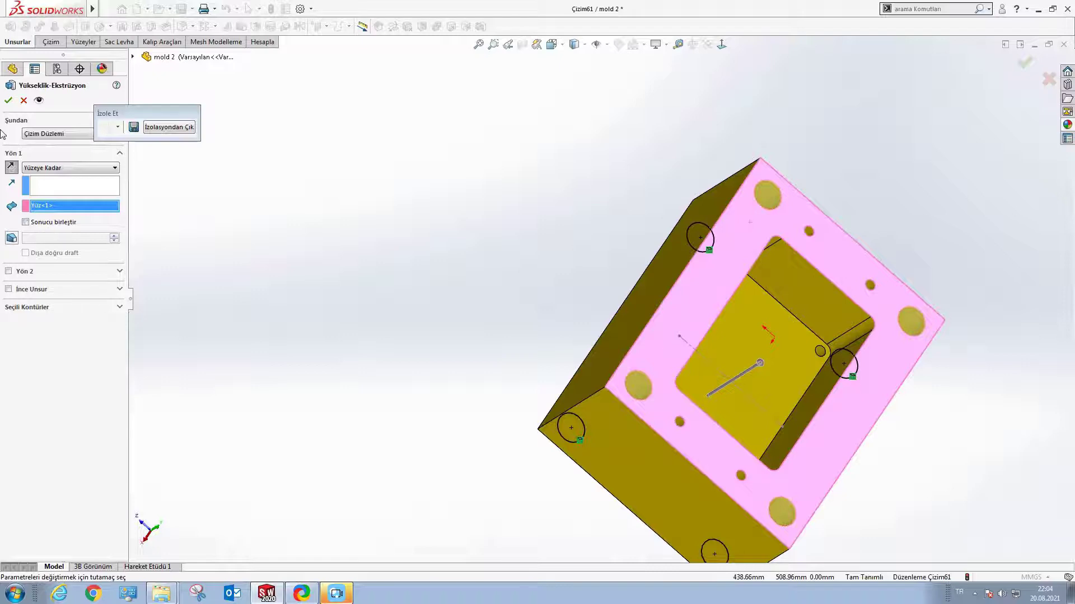
{"action": "left_click", "coordinate": [8, 100]}
{"action": "right_click", "coordinate": [679, 290]}
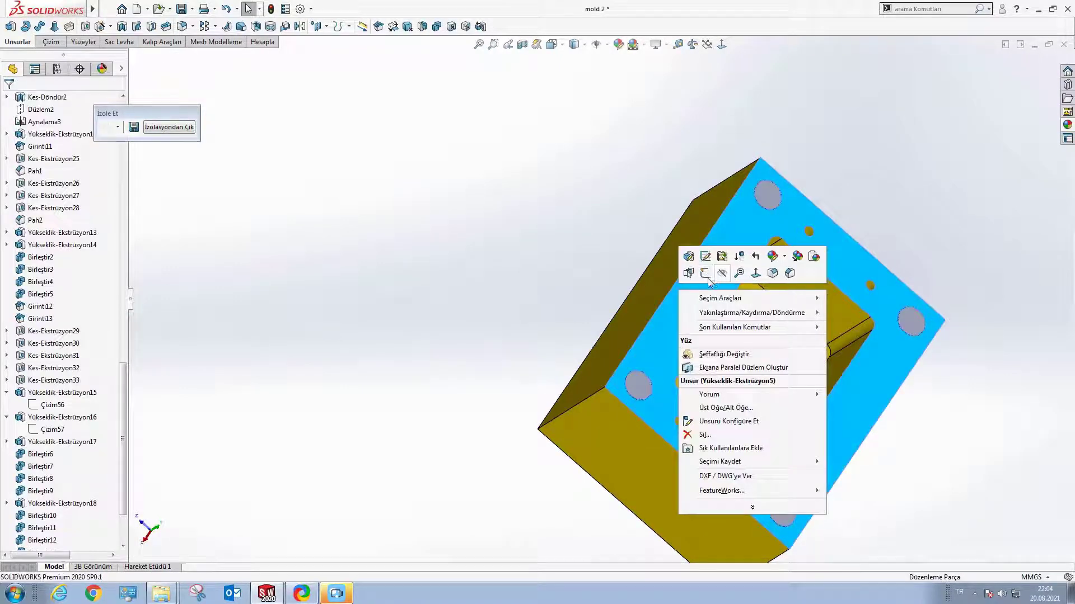
Step: Hide the plate and start a sketch on the top pin's end face
{"action": "left_click", "coordinate": [707, 277]}
{"action": "mouse_move", "coordinate": [657, 324]}
{"action": "middle_mouse_down"}
{"action": "mouse_move", "coordinate": [724, 293]}
{"action": "mouse_move", "coordinate": [688, 310]}
{"action": "mouse_move", "coordinate": [615, 261]}
{"action": "middle_mouse_up"}
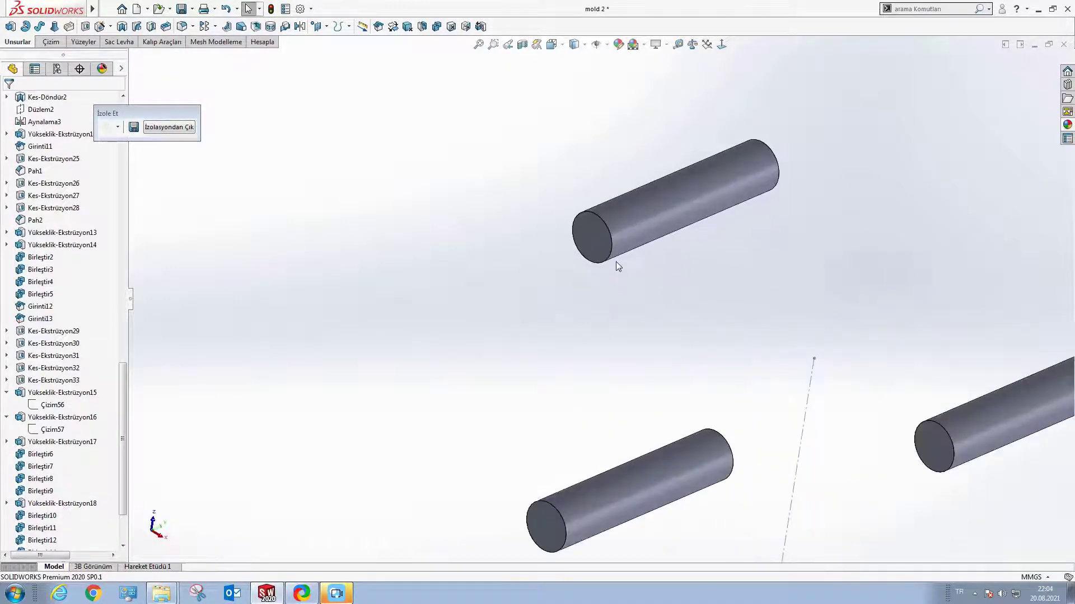
{"action": "right_click", "coordinate": [593, 236]}
{"action": "left_click", "coordinate": [622, 222]}
Step: Convert Çizim59's four guide-pin circles into the new sketch
{"action": "left_click", "coordinate": [7, 356]}
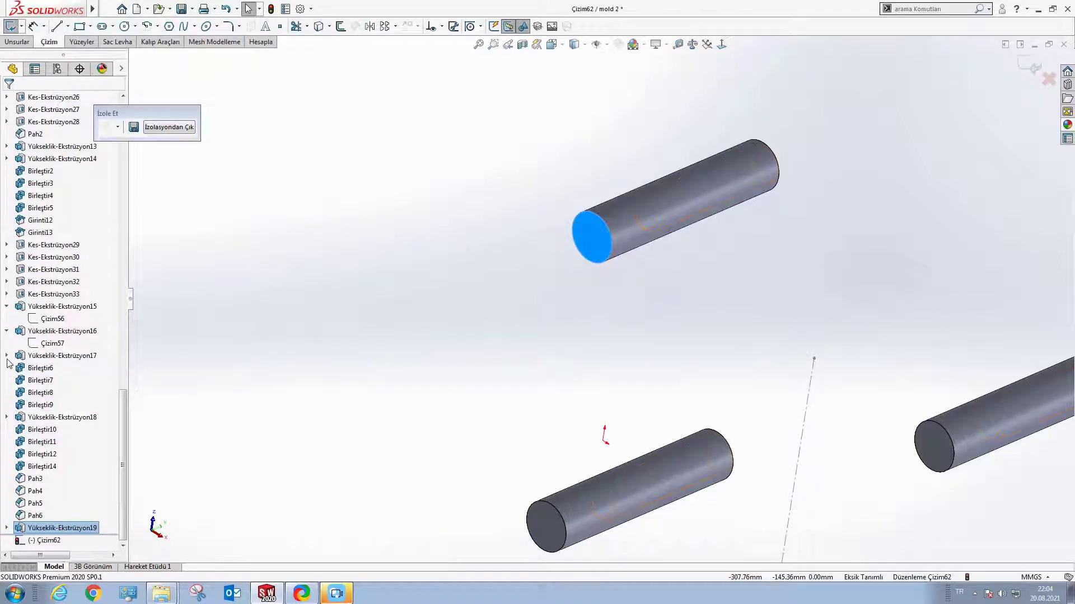
{"action": "left_click", "coordinate": [52, 368]}
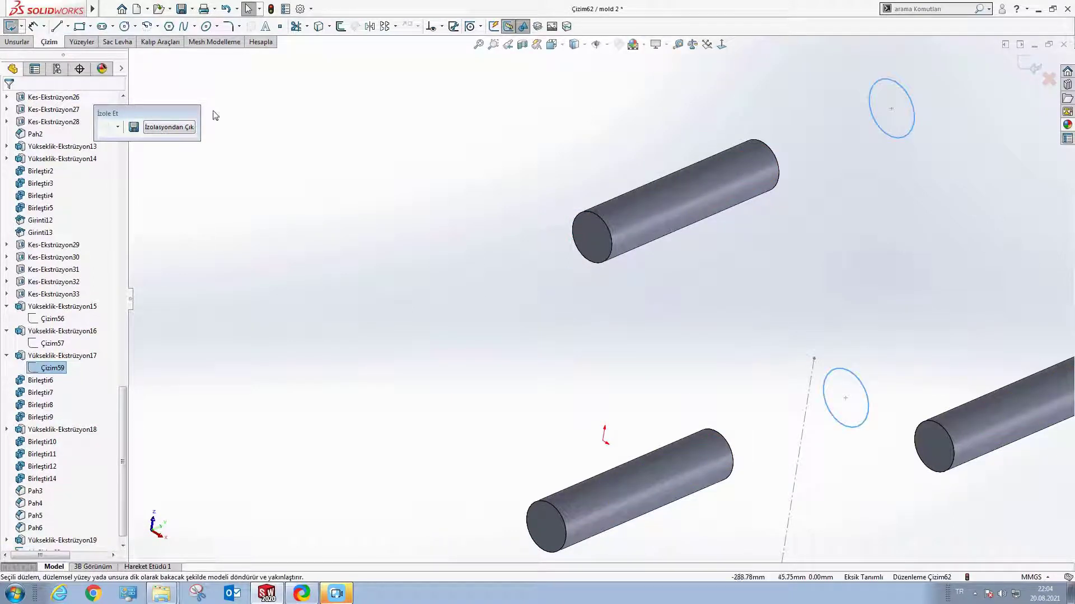
{"action": "left_click", "coordinate": [318, 26]}
{"action": "scroll", "coordinate": [638, 364], "scroll_direction": "up", "scroll_amount": 5}
{"action": "scroll", "coordinate": [509, 352], "scroll_direction": "down", "scroll_amount": 5}
{"action": "scroll", "coordinate": [539, 358], "scroll_direction": "down", "scroll_amount": 2}
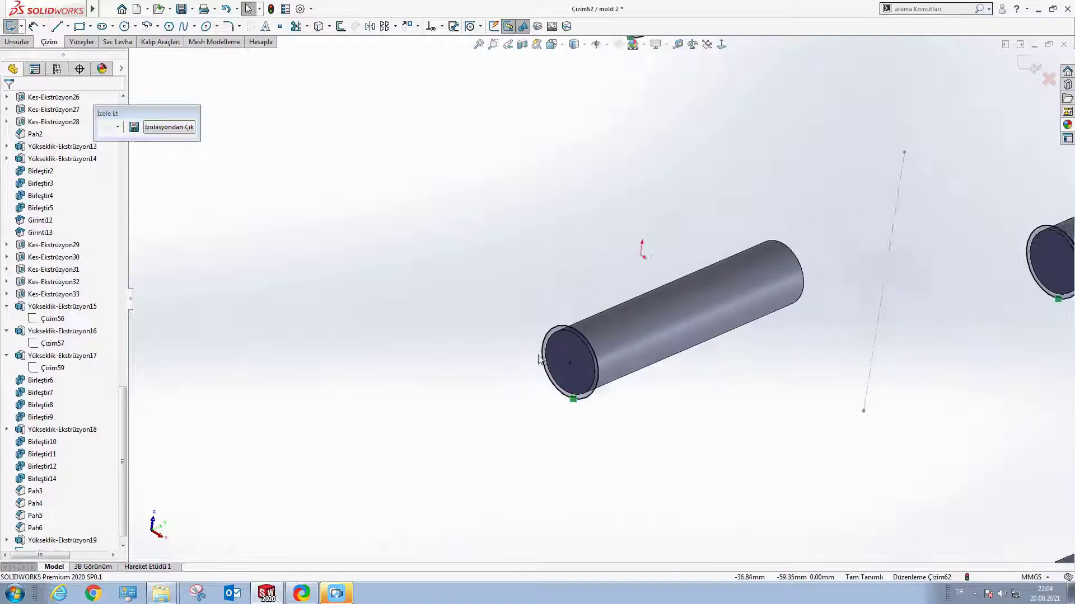
{"action": "scroll", "coordinate": [606, 263], "scroll_direction": "down", "scroll_amount": 1}
{"action": "scroll", "coordinate": [585, 348], "scroll_direction": "up", "scroll_amount": 2}
{"action": "scroll", "coordinate": [611, 298], "scroll_direction": "down", "scroll_amount": 4}
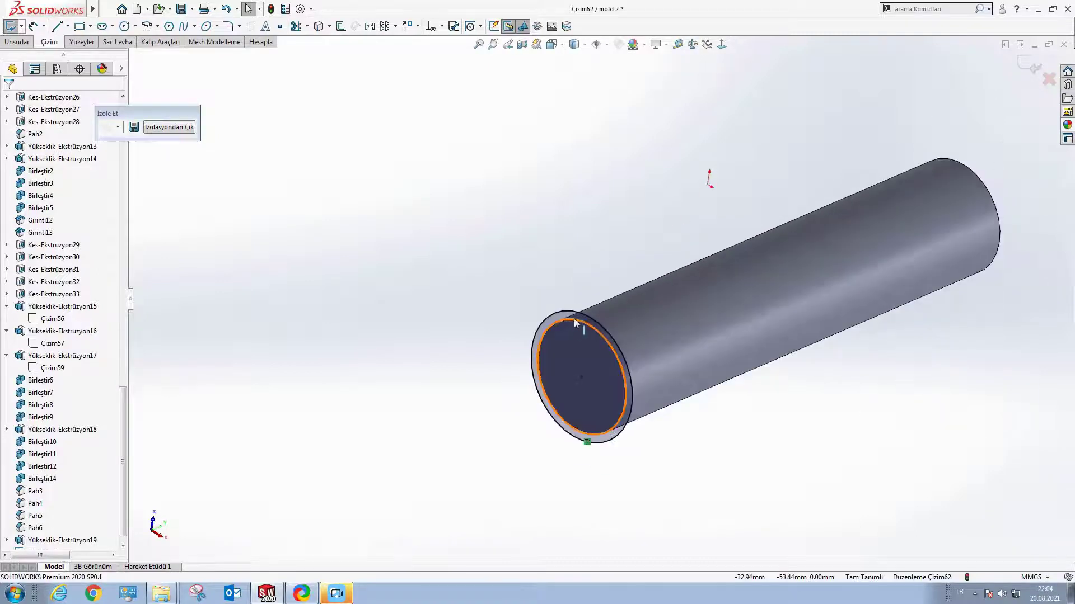
{"action": "scroll", "coordinate": [574, 322], "scroll_direction": "up", "scroll_amount": 3}
{"action": "scroll", "coordinate": [605, 294], "scroll_direction": "up", "scroll_amount": 2}
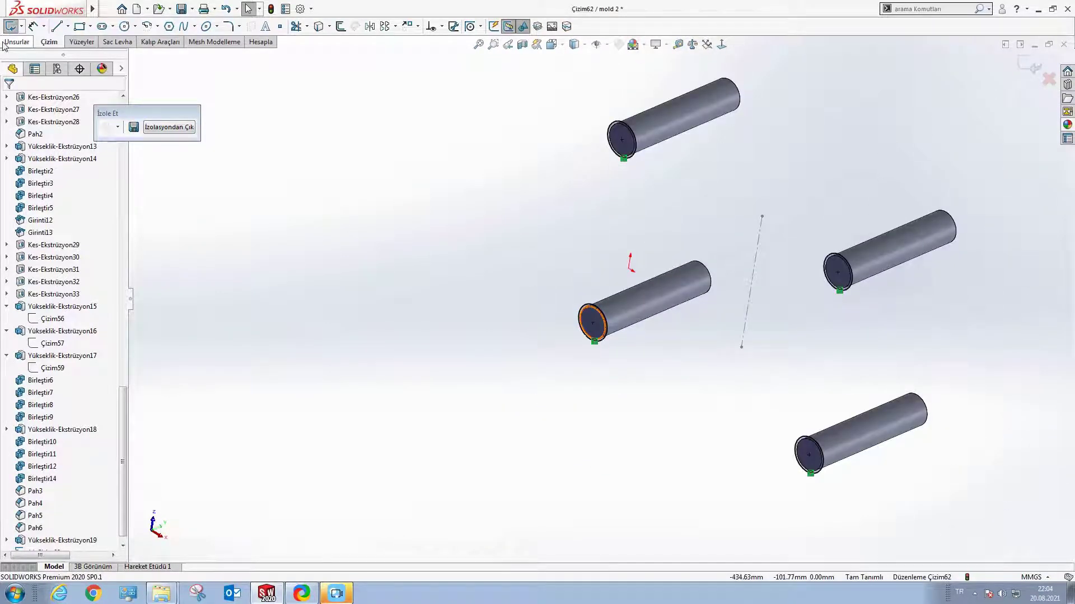
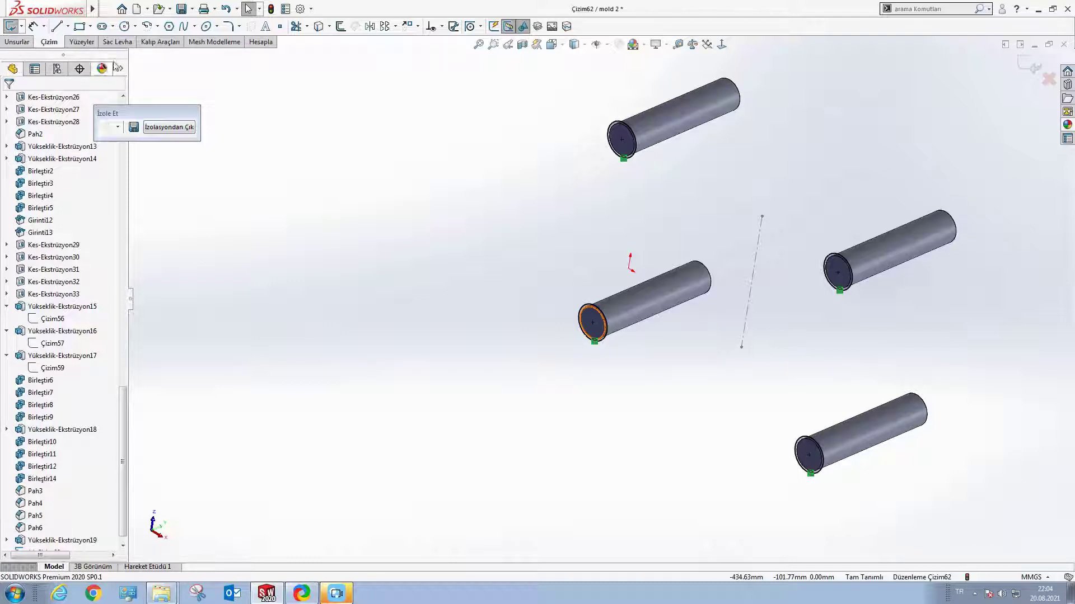
Step: Boss-extrude the pin-end circles 6 mm, reversed back along the pins, to form collars
{"action": "scroll", "coordinate": [585, 90], "scroll_direction": "down", "scroll_amount": 3}
{"action": "left_click", "coordinate": [651, 161]}
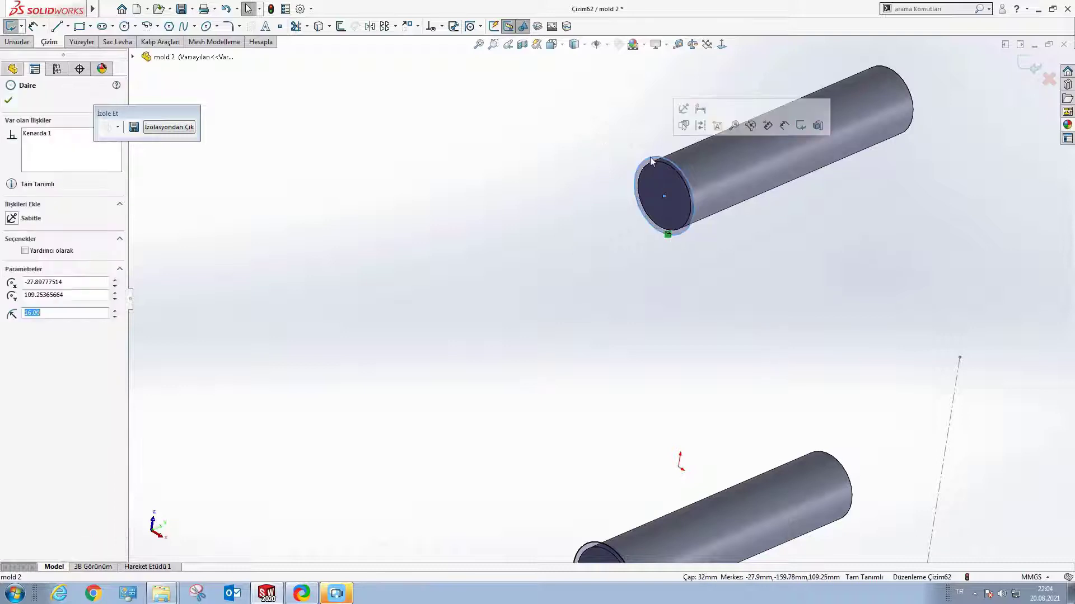
{"action": "left_click", "coordinate": [526, 206]}
{"action": "left_click", "coordinate": [12, 39]}
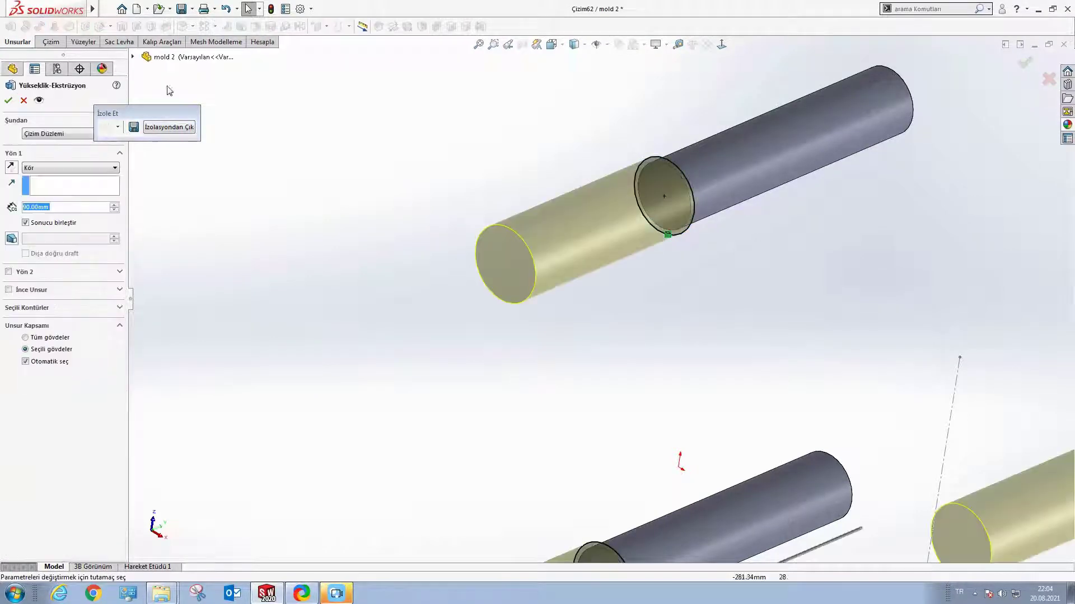
{"action": "type", "text": "6"}
{"action": "key", "text": "Return"}
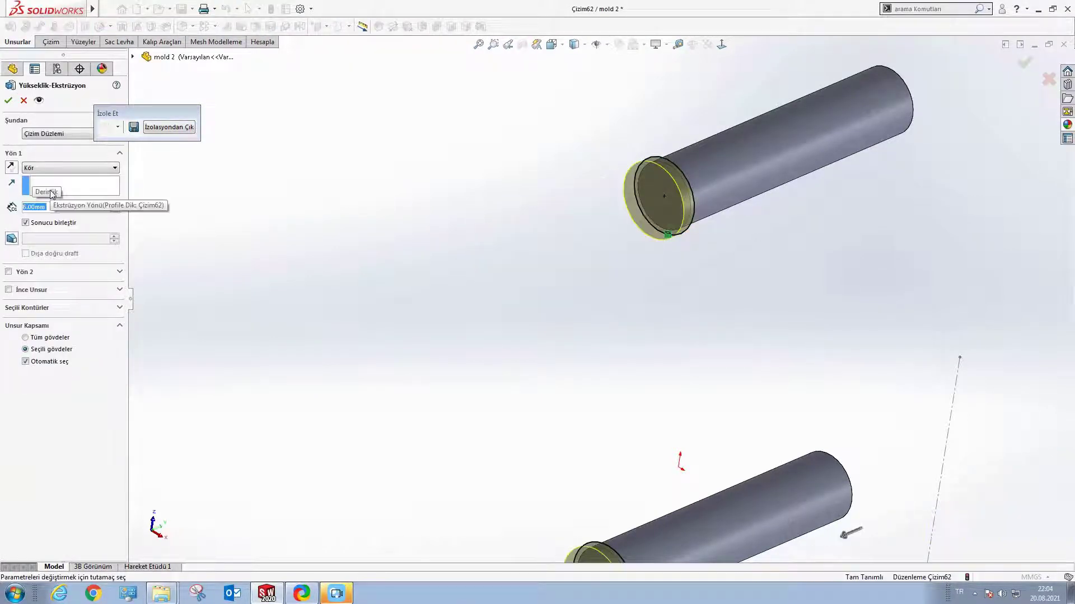
{"action": "left_click", "coordinate": [10, 166]}
{"action": "key", "text": "Return"}
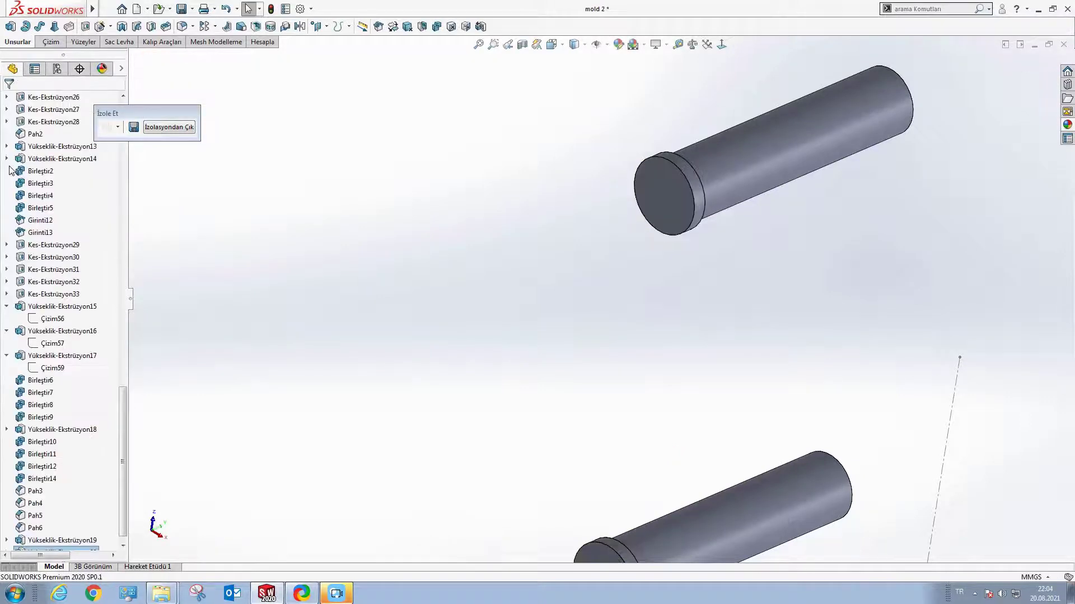
Step: Select the long face of a pin and check its shortcut menu
{"action": "scroll", "coordinate": [666, 291], "scroll_direction": "up", "scroll_amount": 1}
{"action": "right_click", "coordinate": [697, 224]}
{"action": "left_click", "coordinate": [730, 204]}
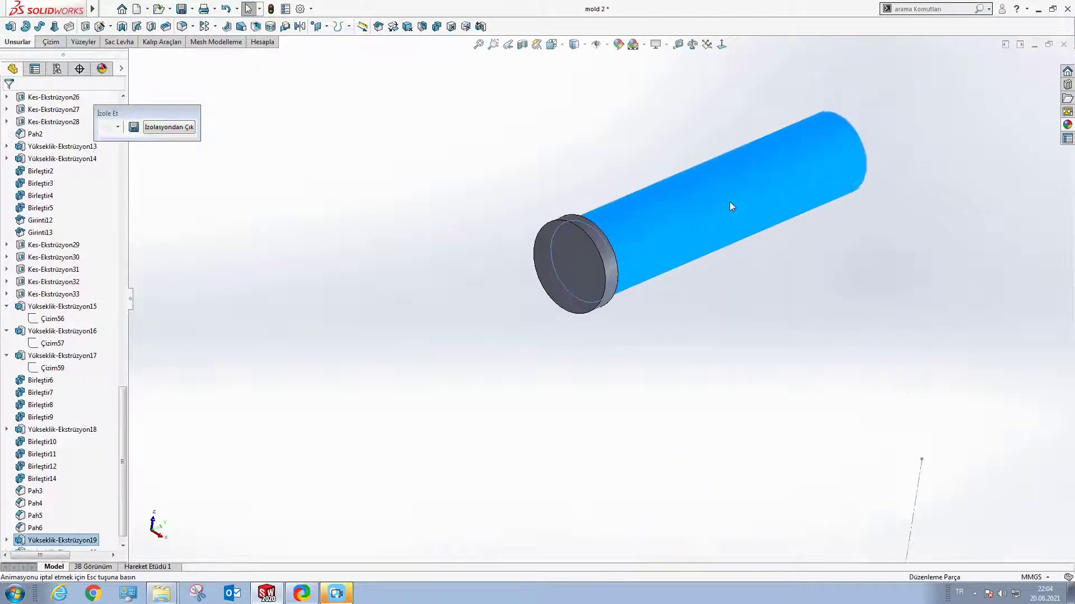
{"action": "right_click", "coordinate": [678, 223]}
{"action": "key", "text": "Escape"}
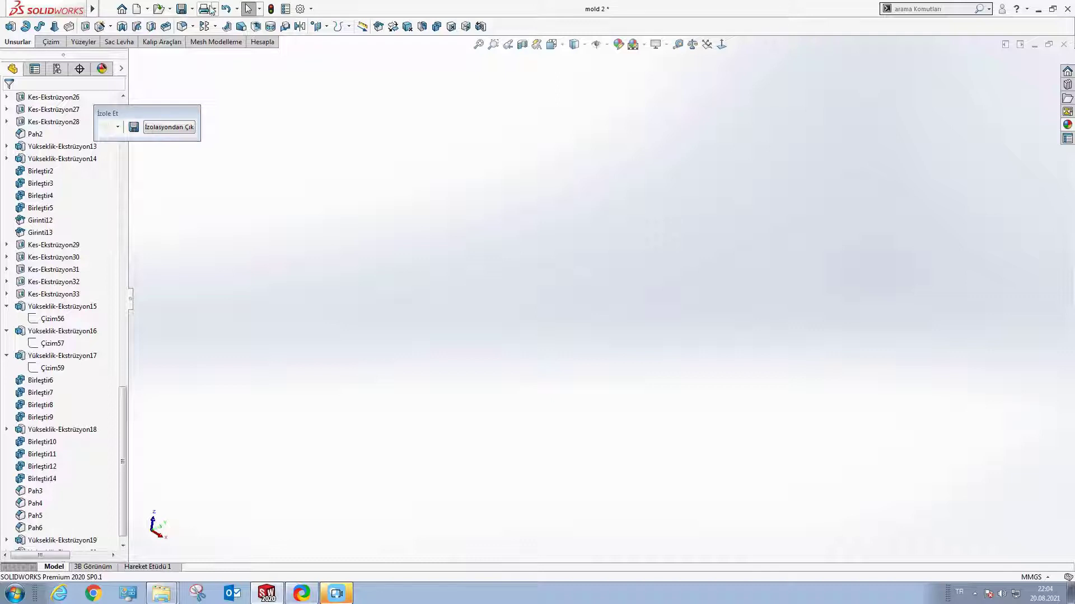
Step: Bring the pins back into view and zoom to fit all four
{"action": "left_click", "coordinate": [222, 11]}
{"action": "scroll", "coordinate": [472, 371], "scroll_direction": "up", "scroll_amount": 5}
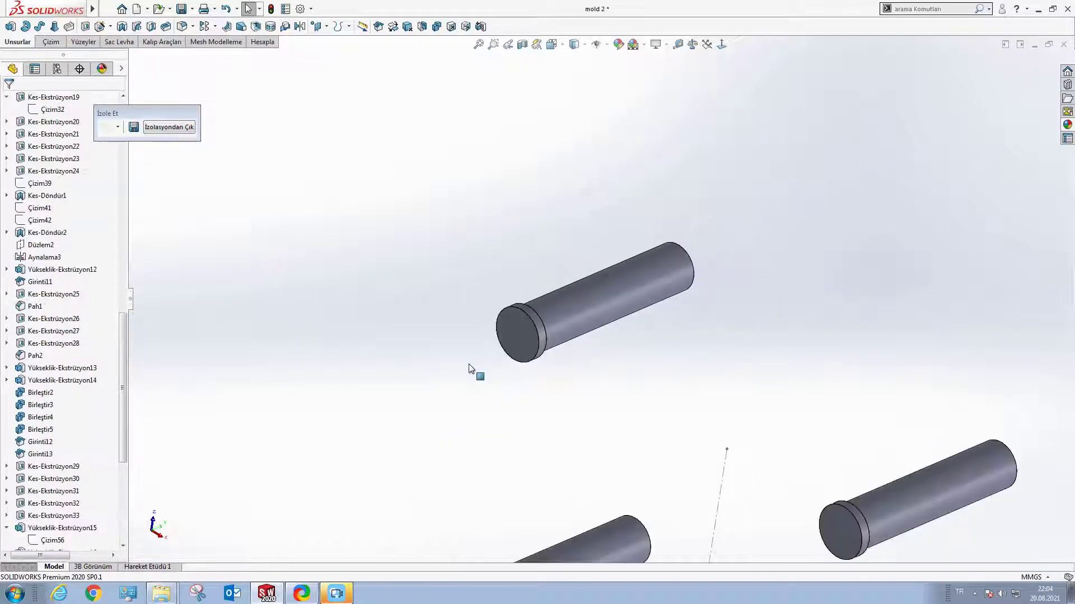
{"action": "scroll", "coordinate": [613, 342], "scroll_direction": "up", "scroll_amount": 2}
{"action": "scroll", "coordinate": [586, 278], "scroll_direction": "down", "scroll_amount": 2}
{"action": "scroll", "coordinate": [560, 364], "scroll_direction": "up", "scroll_amount": 3}
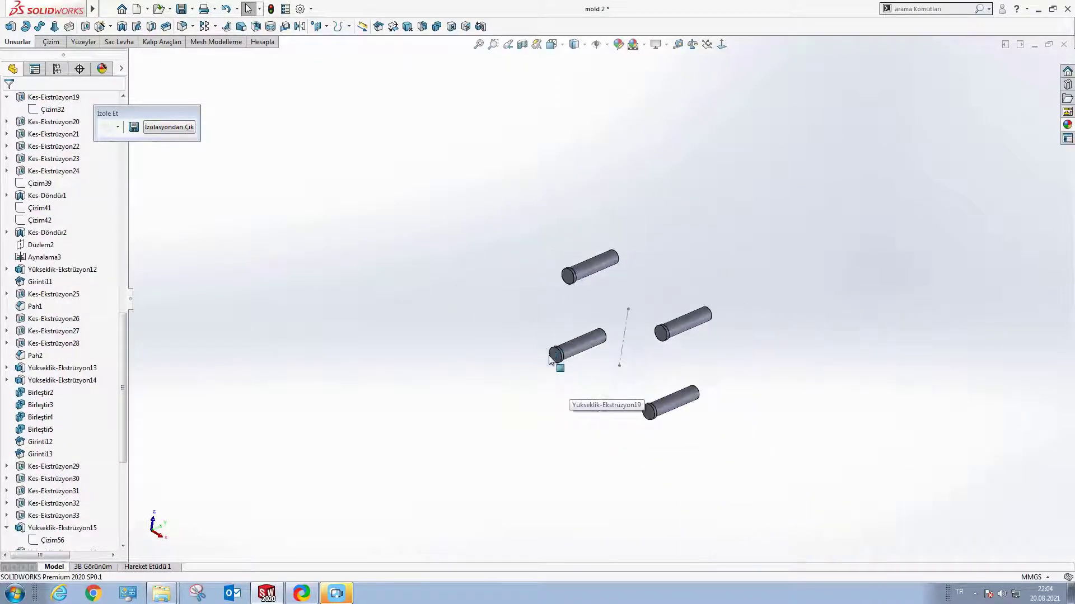
{"action": "scroll", "coordinate": [608, 238], "scroll_direction": "down", "scroll_amount": 1}
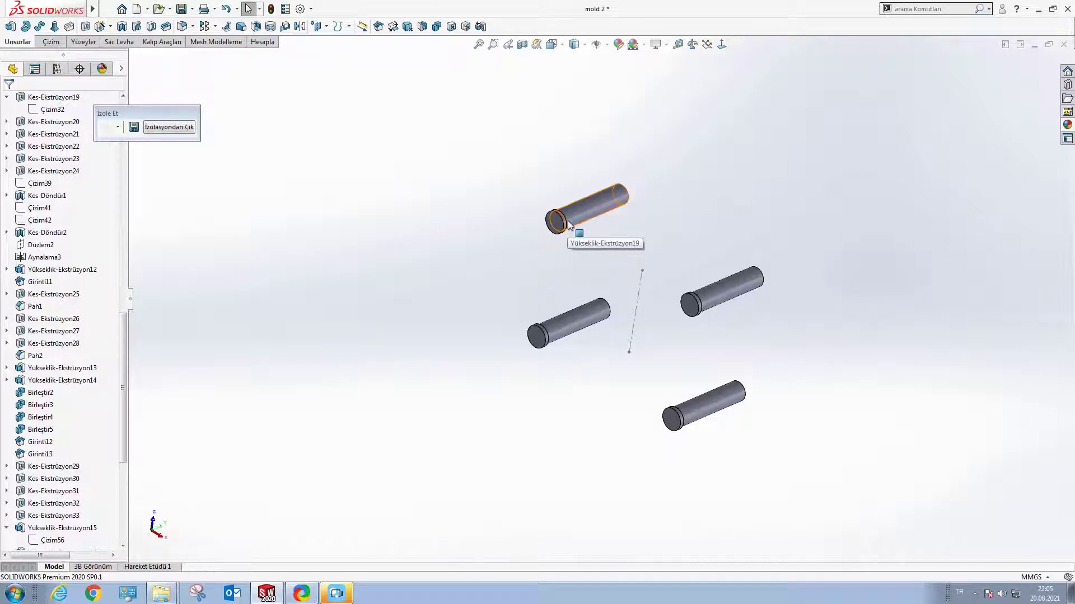
{"action": "scroll", "coordinate": [577, 247], "scroll_direction": "down", "scroll_amount": 3}
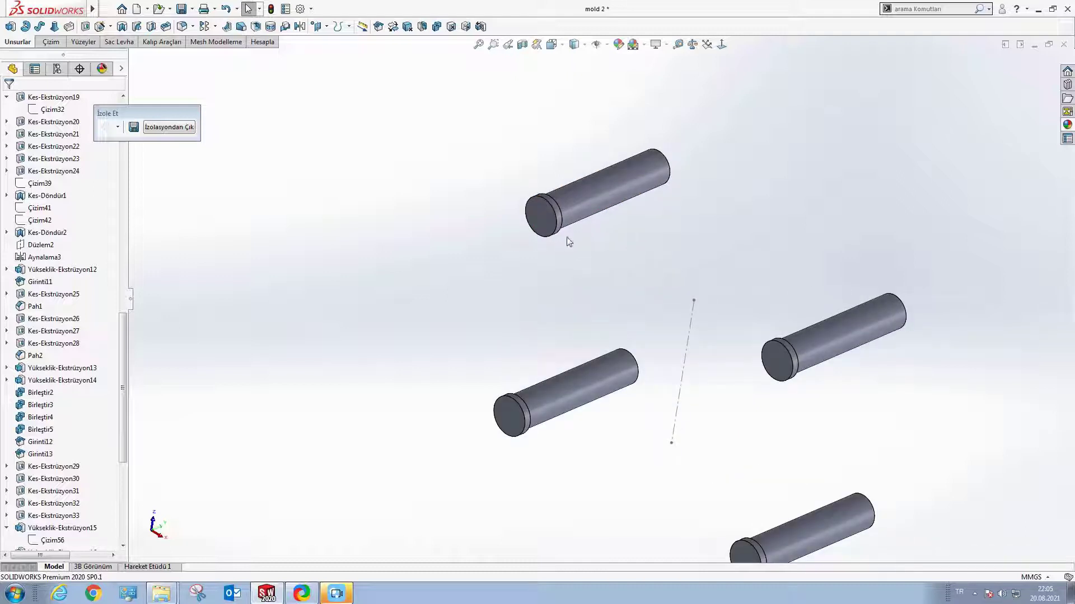
{"action": "key", "text": "f"}
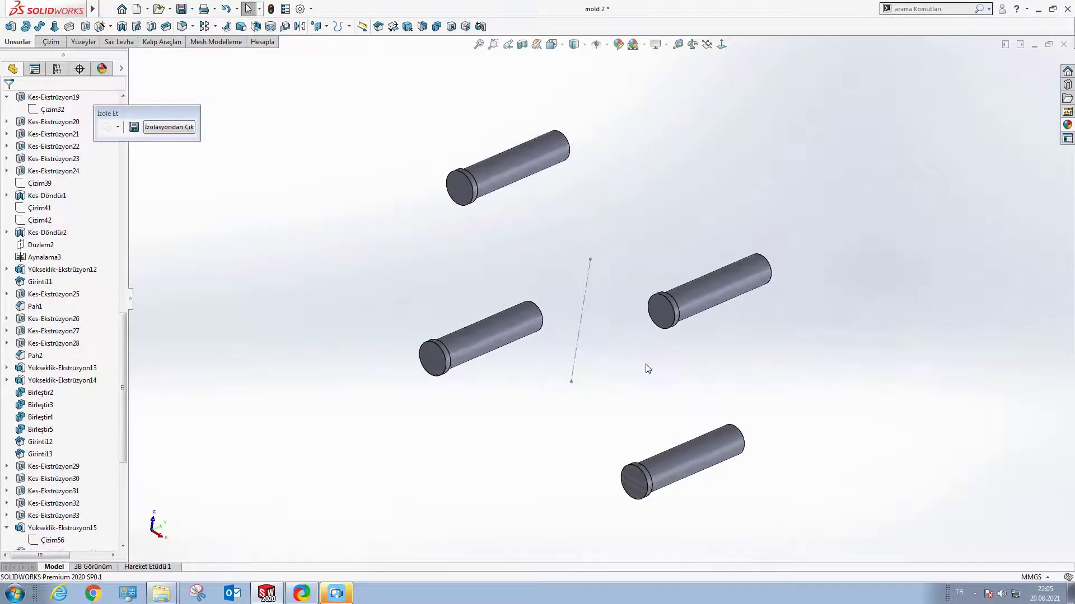
{"action": "scroll", "coordinate": [452, 218], "scroll_direction": "down", "scroll_amount": 2}
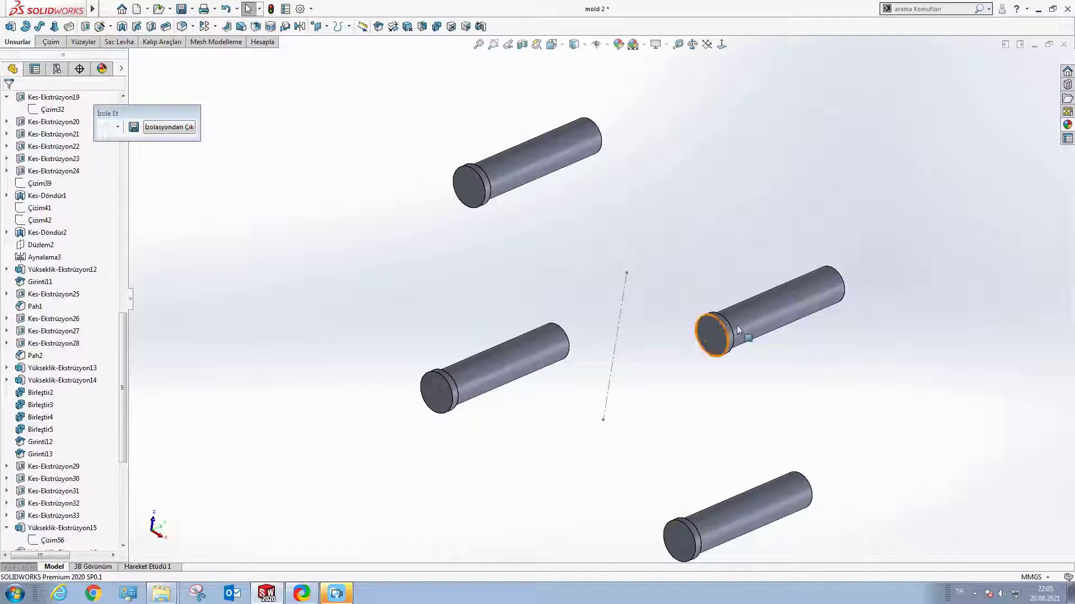
{"action": "scroll", "coordinate": [730, 354], "scroll_direction": "up", "scroll_amount": 2}
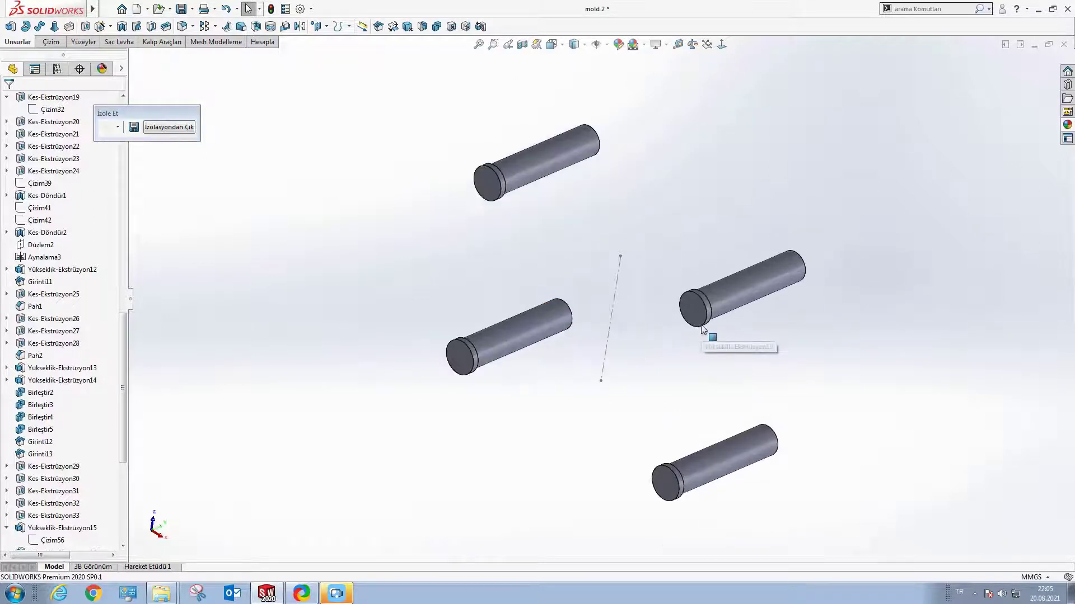
Step: Hide the right-hand pin and orbit around the collared pins from several angles
{"action": "middle_click_drag", "start_coordinate": [694, 312], "coordinate": [711, 287]}
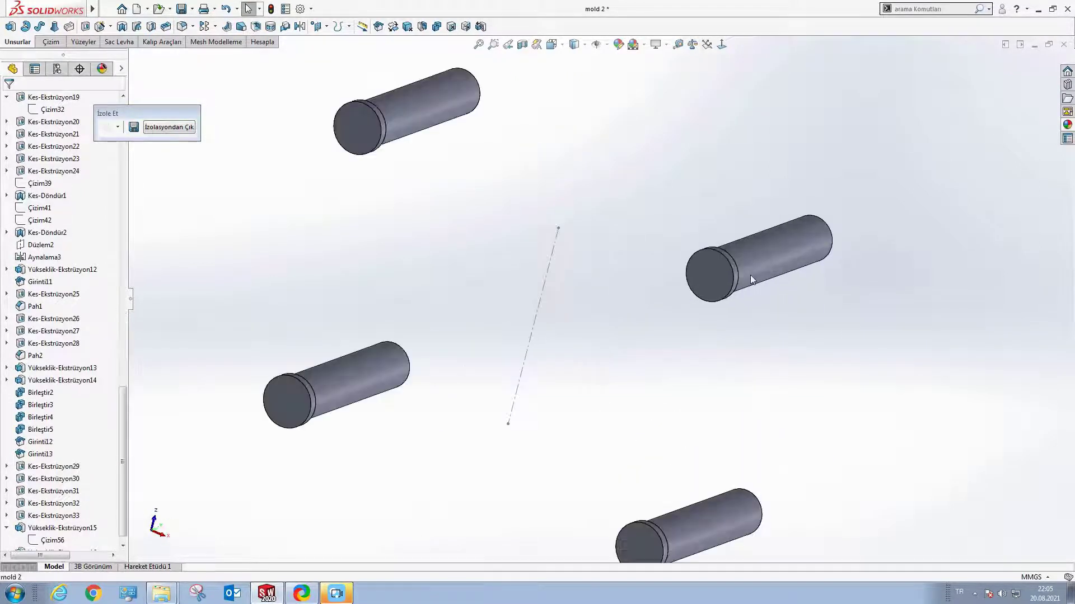
{"action": "right_click", "coordinate": [750, 275]}
{"action": "left_click", "coordinate": [781, 261]}
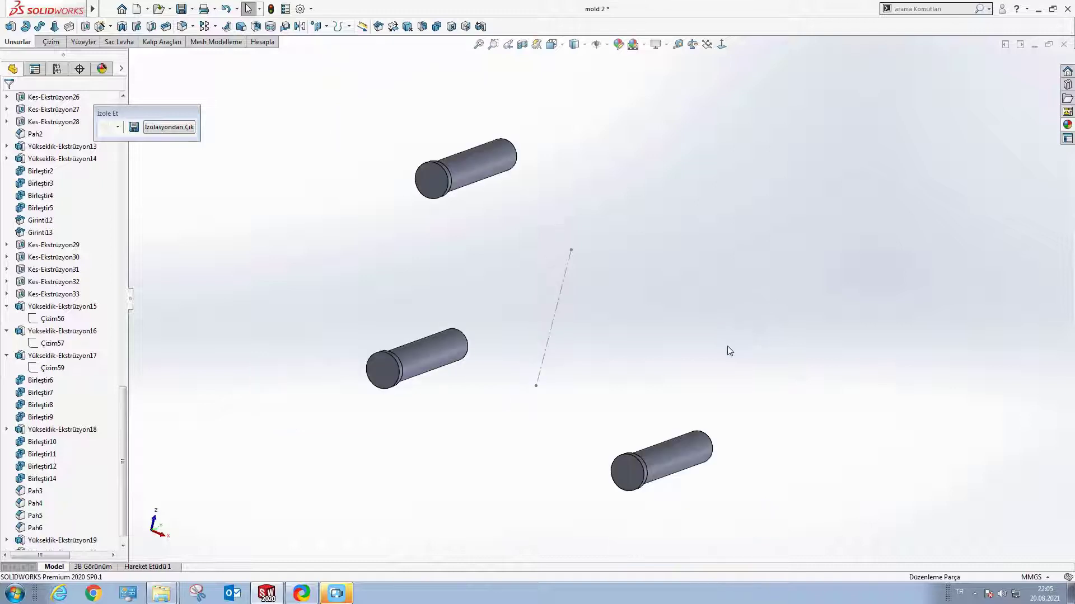
{"action": "mouse_move", "coordinate": [729, 351]}
{"action": "middle_mouse_down"}
{"action": "mouse_move", "coordinate": [632, 279]}
{"action": "mouse_move", "coordinate": [600, 311]}
{"action": "middle_mouse_up"}
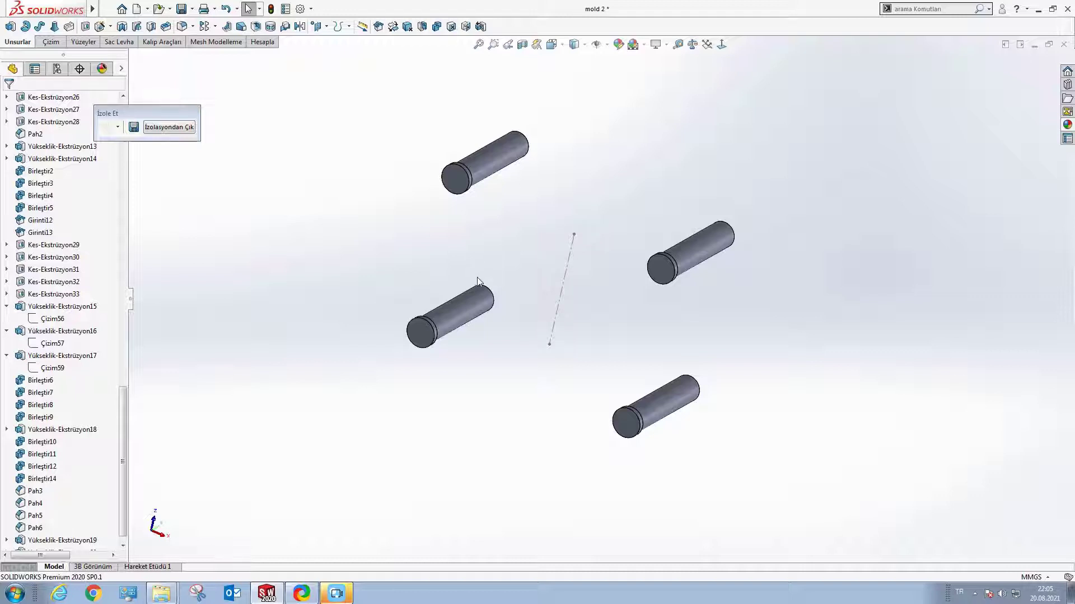
{"action": "mouse_move", "coordinate": [536, 223]}
{"action": "middle_mouse_down"}
{"action": "mouse_move", "coordinate": [498, 228]}
{"action": "mouse_move", "coordinate": [525, 268]}
{"action": "middle_mouse_up"}
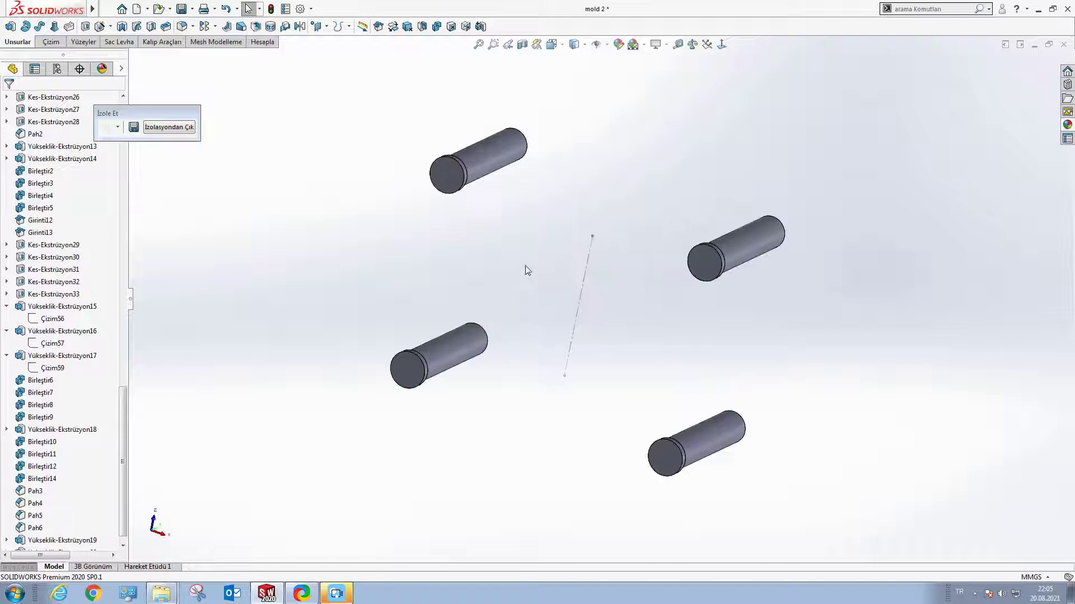
{"action": "scroll", "coordinate": [41, 544], "scroll_direction": "down", "scroll_amount": 1}
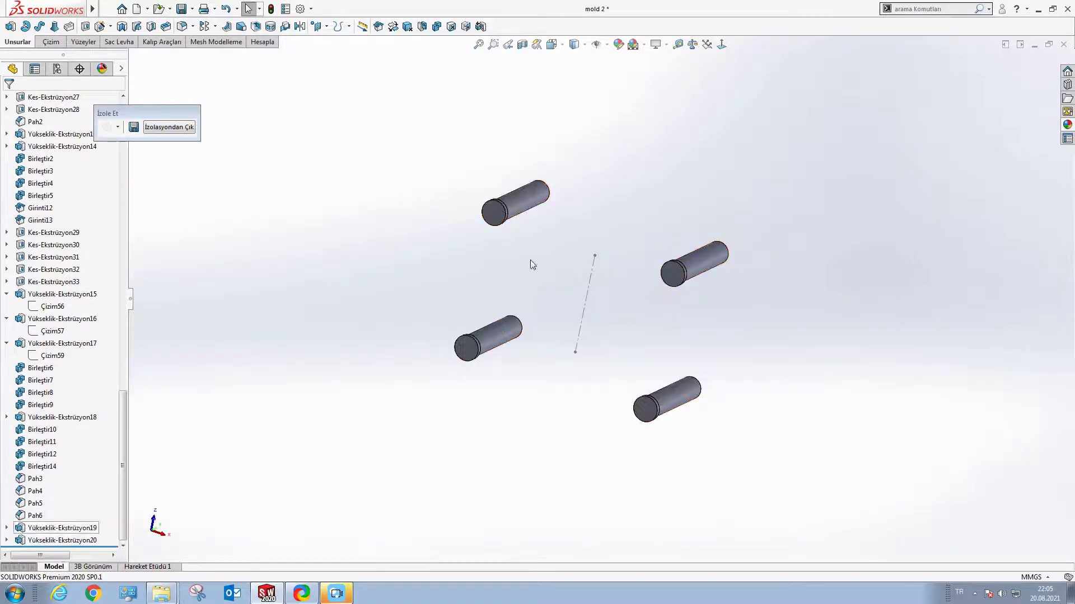
{"action": "scroll", "coordinate": [521, 264], "scroll_direction": "down", "scroll_amount": 2}
{"action": "scroll", "coordinate": [509, 259], "scroll_direction": "down", "scroll_amount": 1}
{"action": "scroll", "coordinate": [498, 230], "scroll_direction": "down", "scroll_amount": 2}
Step: Start a new sketch on a pin's end face, viewed normal to the plane
{"action": "scroll", "coordinate": [482, 196], "scroll_direction": "down", "scroll_amount": 2}
{"action": "right_click", "coordinate": [480, 190]}
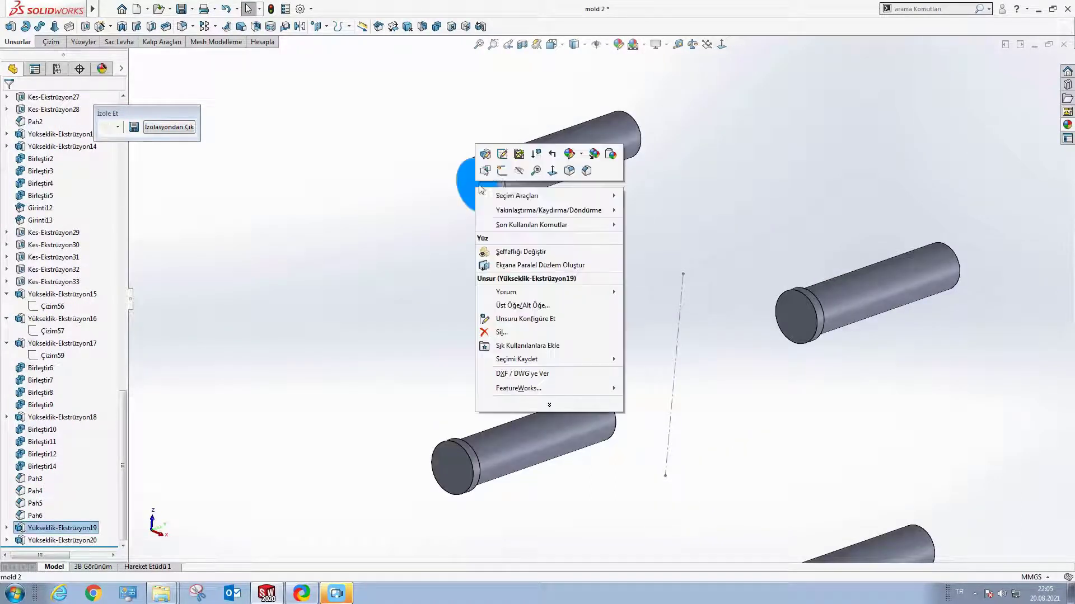
{"action": "left_click", "coordinate": [502, 171]}
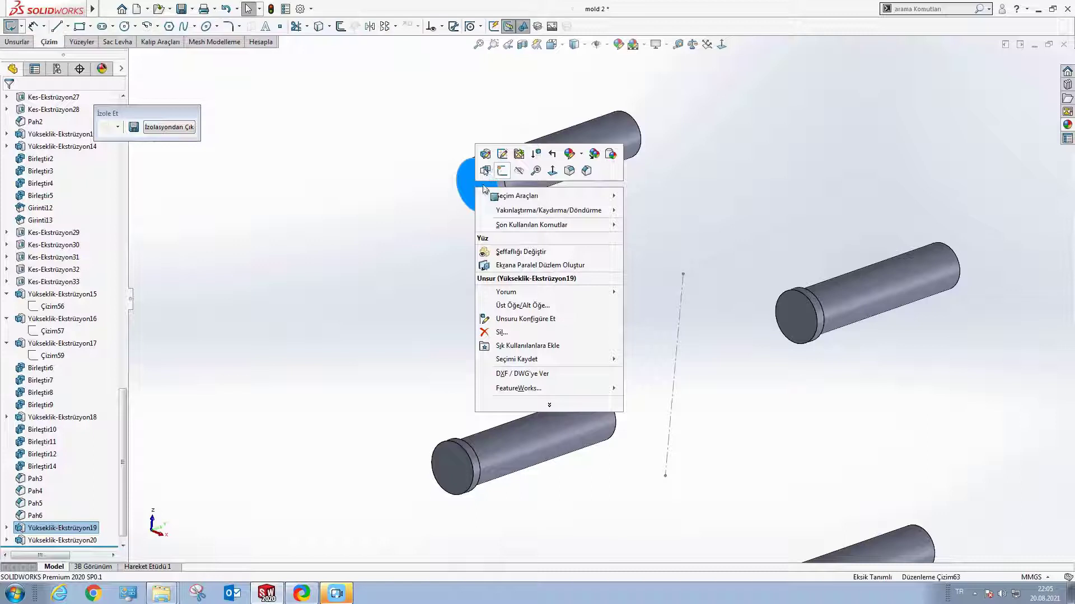
{"action": "left_click", "coordinate": [718, 49]}
{"action": "right_click", "coordinate": [357, 128]}
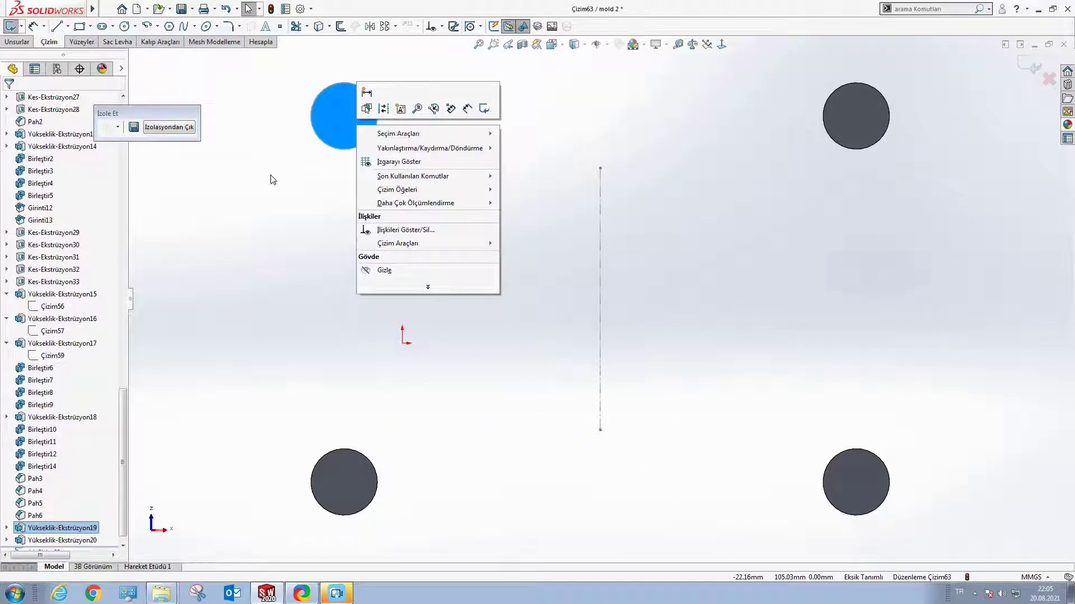
{"action": "key", "text": "Escape"}
{"action": "key", "text": "Escape"}
{"action": "key", "text": "f"}
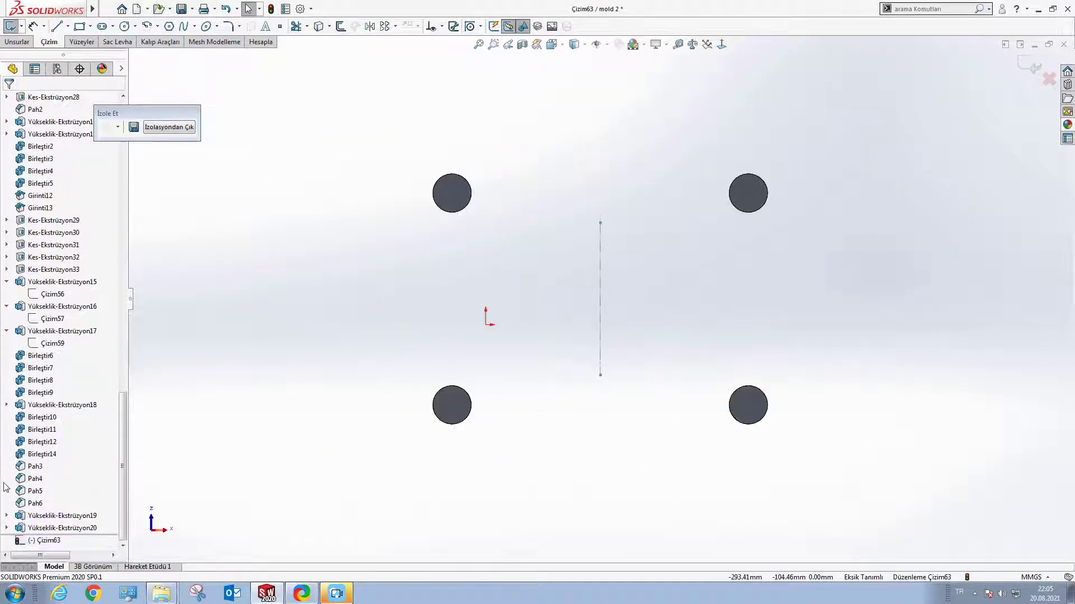
Step: Convert the Çizim60 circles into the sketch and check the 20 mm circle size
{"action": "left_click", "coordinate": [7, 405]}
{"action": "left_click", "coordinate": [53, 417]}
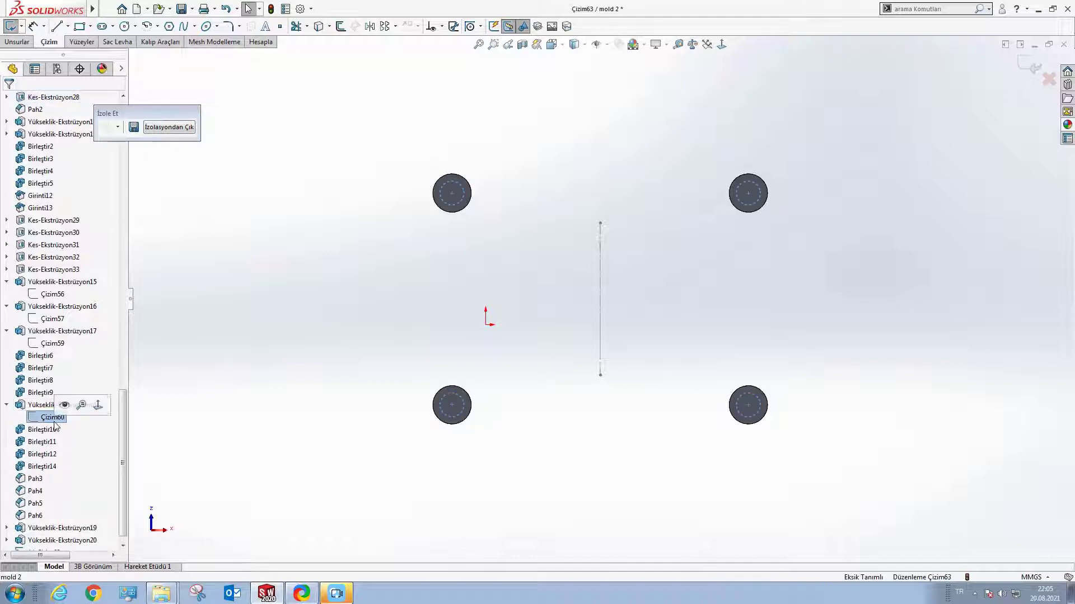
{"action": "left_click", "coordinate": [84, 407]}
{"action": "left_click", "coordinate": [320, 27]}
{"action": "scroll", "coordinate": [482, 168], "scroll_direction": "down", "scroll_amount": 5}
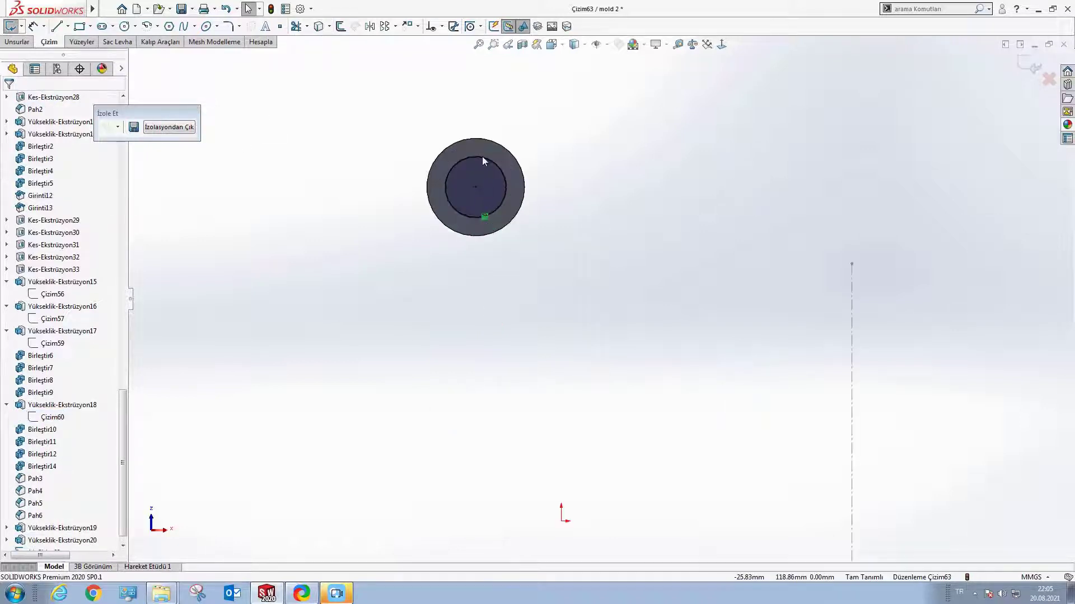
{"action": "left_click", "coordinate": [482, 160]}
{"action": "left_click", "coordinate": [623, 308]}
{"action": "scroll", "coordinate": [622, 311], "scroll_direction": "up", "scroll_amount": 5}
{"action": "scroll", "coordinate": [663, 353], "scroll_direction": "up", "scroll_amount": 2}
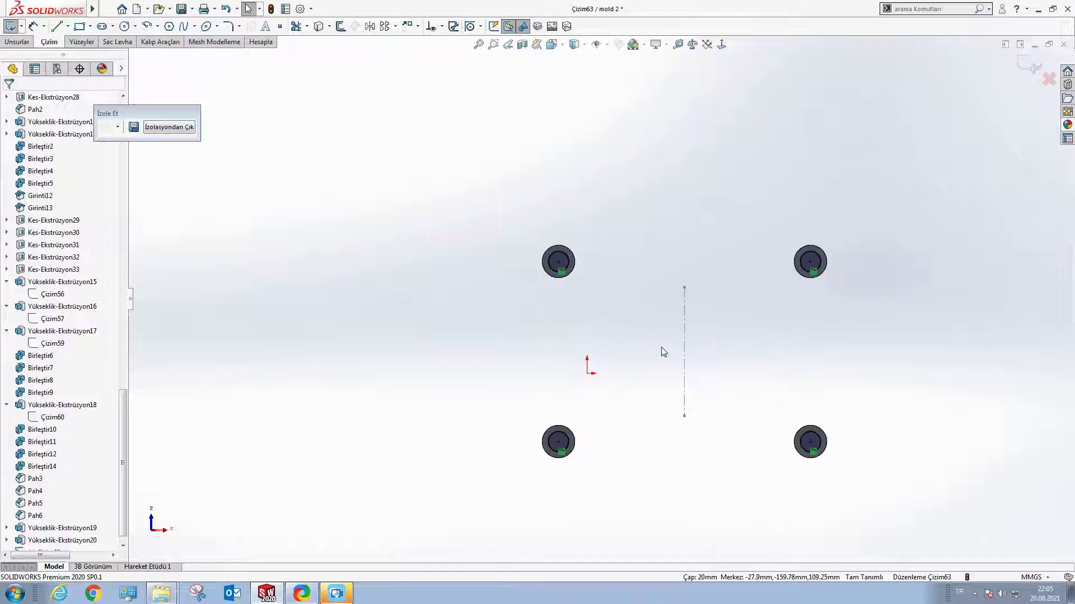
{"action": "scroll", "coordinate": [663, 353], "scroll_direction": "down", "scroll_amount": 3}
{"action": "middle_click_drag", "start_coordinate": [639, 324], "coordinate": [556, 371]}
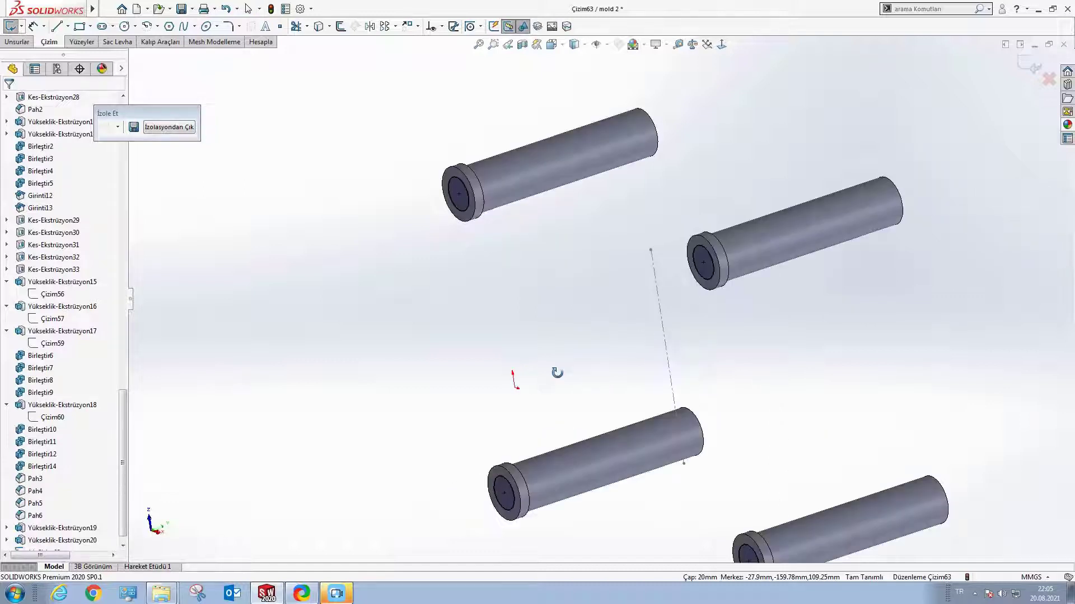
Step: Cut-extrude the circles 530 mm deep through all four pins
{"action": "left_click", "coordinate": [17, 42]}
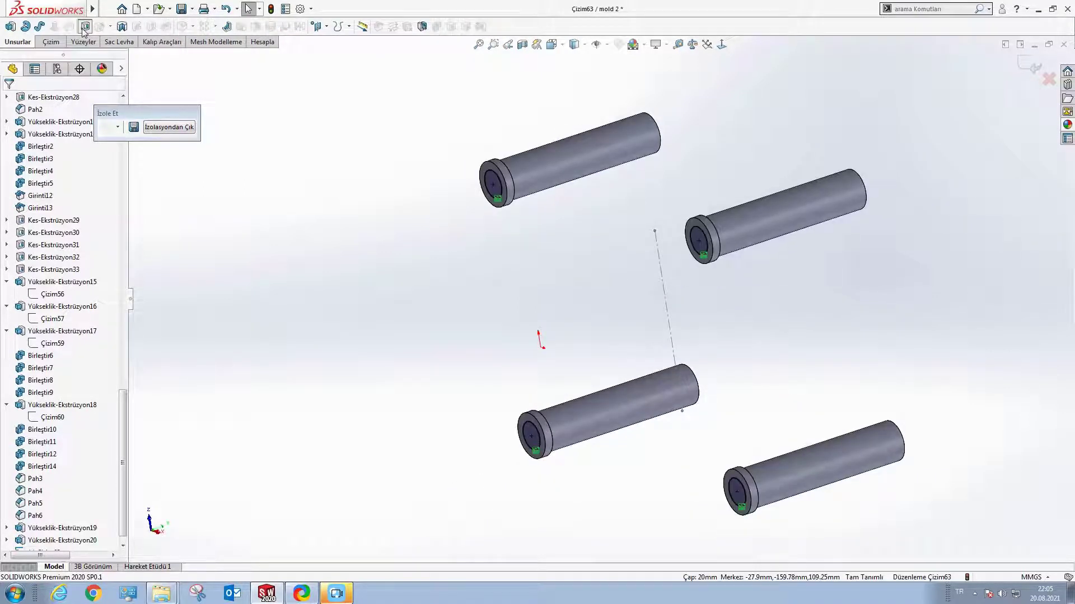
{"action": "left_click", "coordinate": [84, 27]}
{"action": "left_click_drag", "start_coordinate": [635, 330], "coordinate": [1028, 245]}
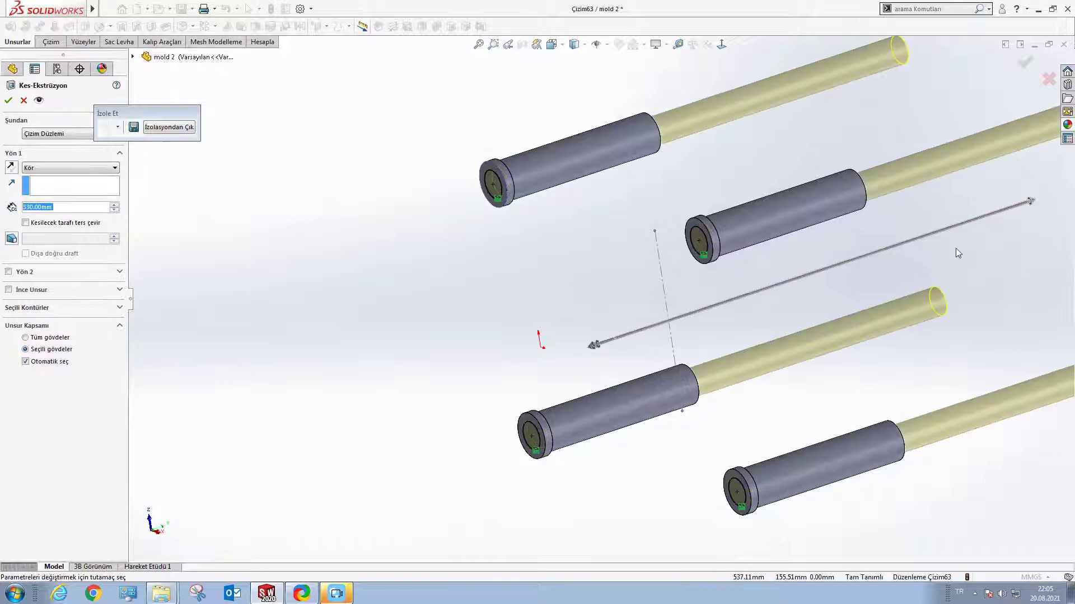
{"action": "key", "text": "Return"}
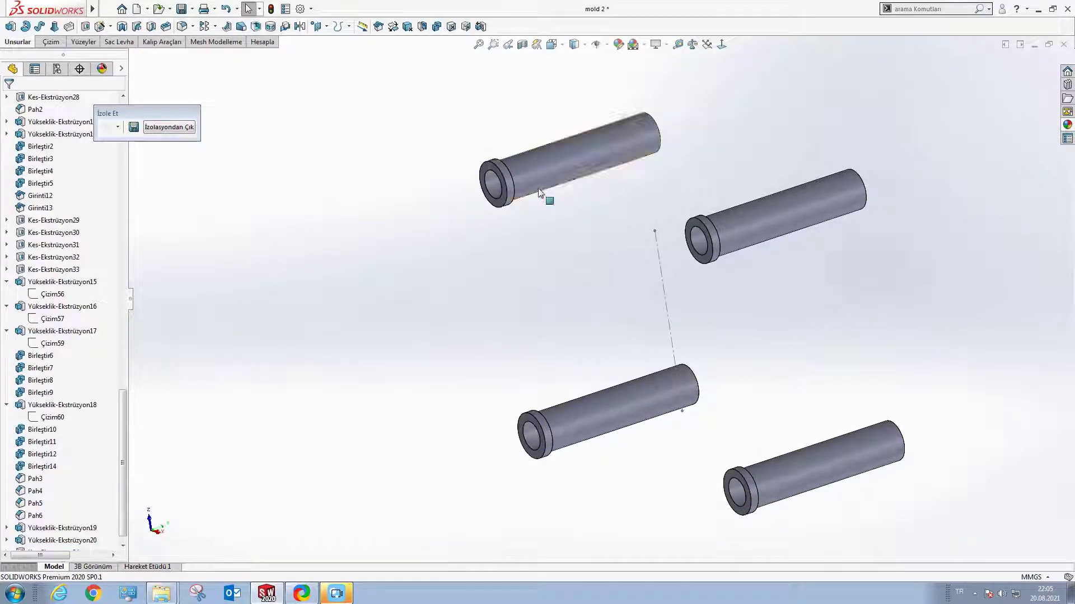
Step: Show the whole mold again and hide the yellow ERKEK KASA body
{"action": "left_click", "coordinate": [172, 128]}
{"action": "right_click", "coordinate": [631, 180]}
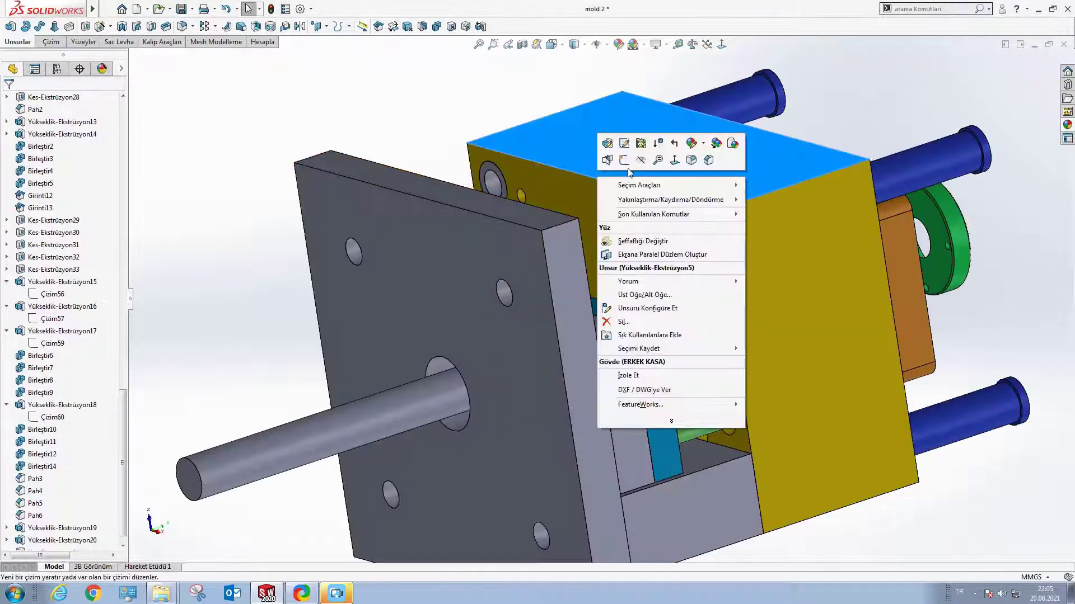
{"action": "left_click", "coordinate": [641, 160]}
Step: Colour all four Kes-Ekstrüzyon34 pin bodies pink
{"action": "right_click", "coordinate": [550, 171]}
{"action": "left_click", "coordinate": [645, 138]}
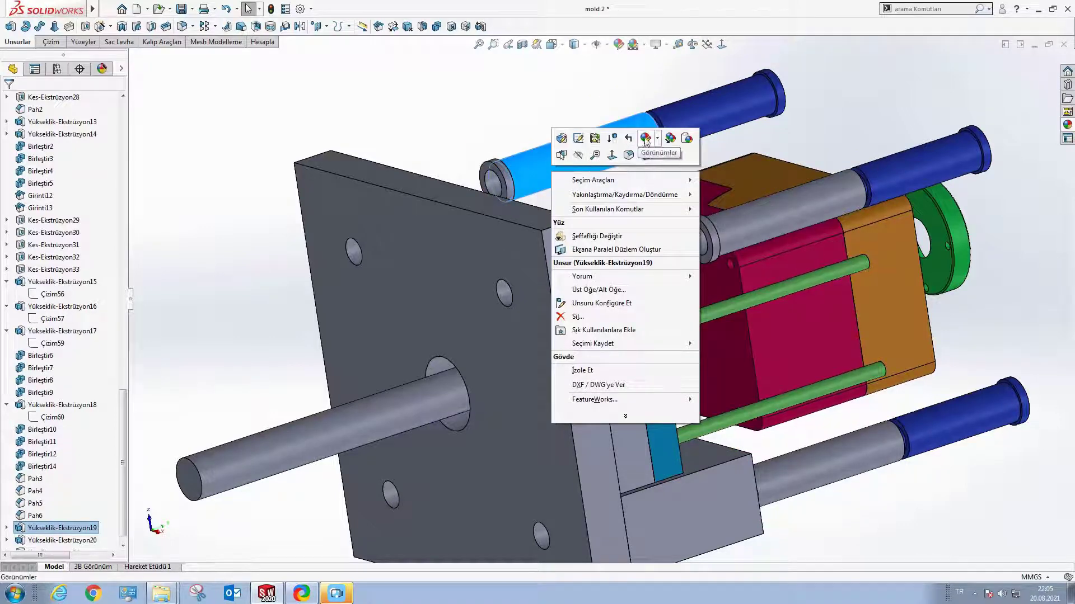
{"action": "left_click", "coordinate": [668, 188]}
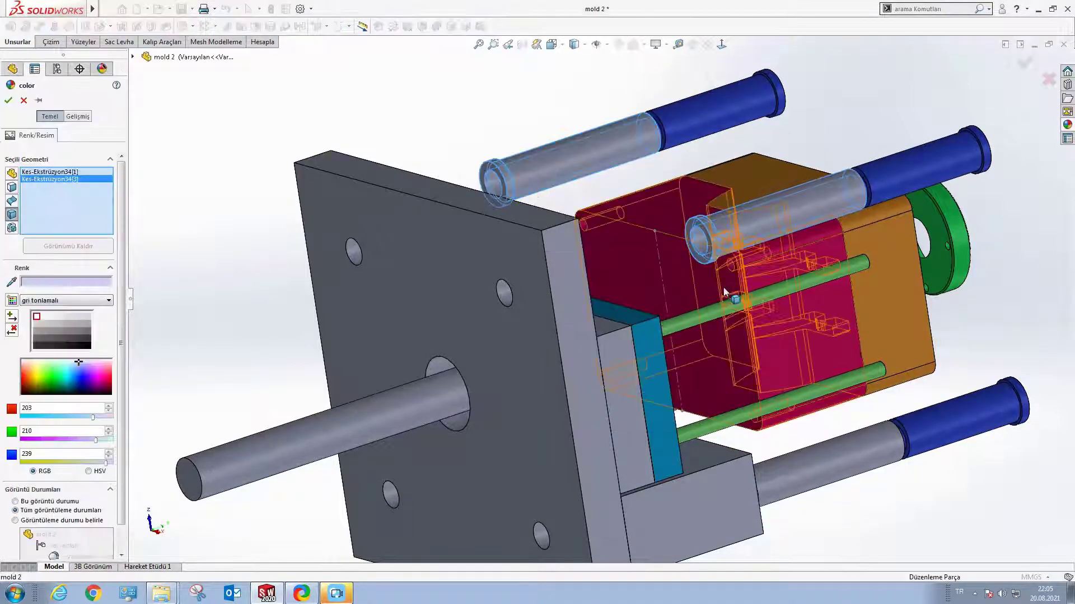
{"action": "mouse_move", "coordinate": [710, 357]}
{"action": "middle_mouse_down"}
{"action": "mouse_move", "coordinate": [760, 355]}
{"action": "mouse_move", "coordinate": [733, 350]}
{"action": "mouse_move", "coordinate": [717, 314]}
{"action": "middle_mouse_up"}
{"action": "scroll", "coordinate": [717, 315], "scroll_direction": "up", "scroll_amount": 3}
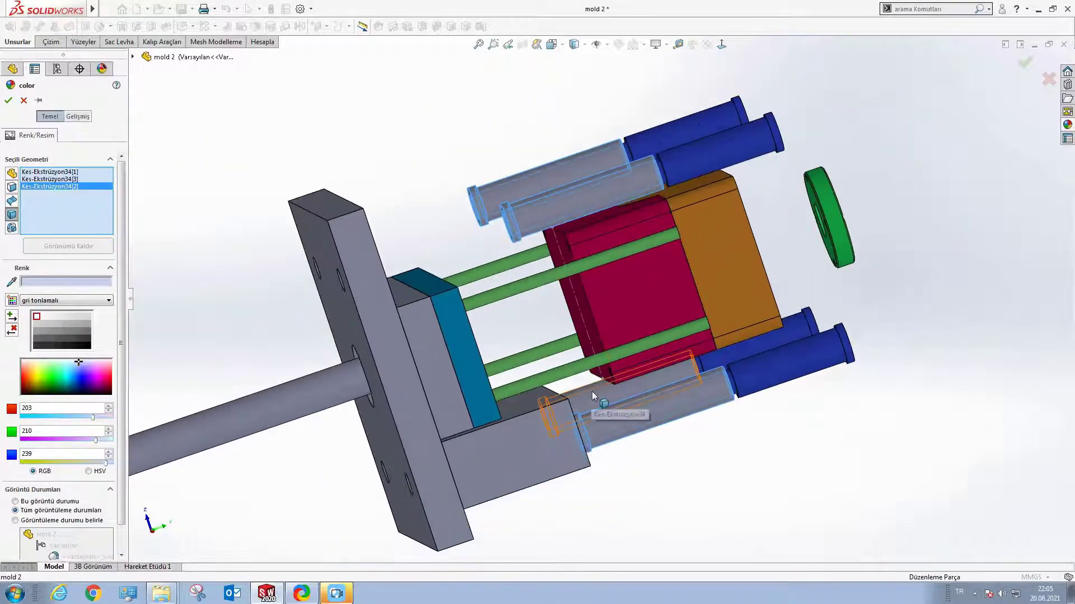
{"action": "left_click", "coordinate": [592, 392]}
{"action": "scroll", "coordinate": [592, 391], "scroll_direction": "up", "scroll_amount": 2}
{"action": "left_click", "coordinate": [58, 375]}
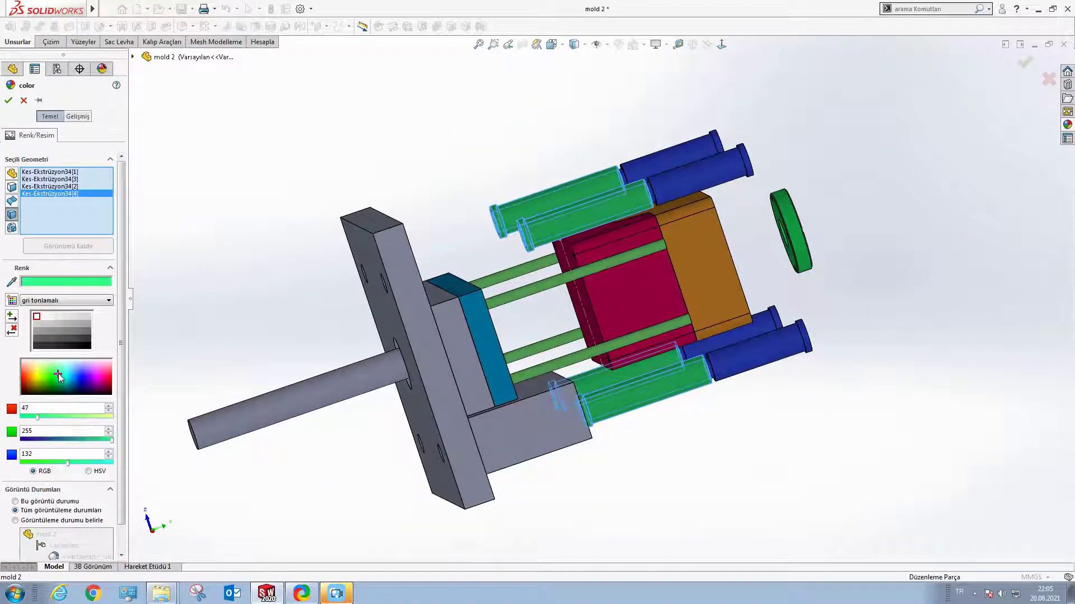
{"action": "left_click", "coordinate": [78, 369]}
{"action": "left_click", "coordinate": [103, 371]}
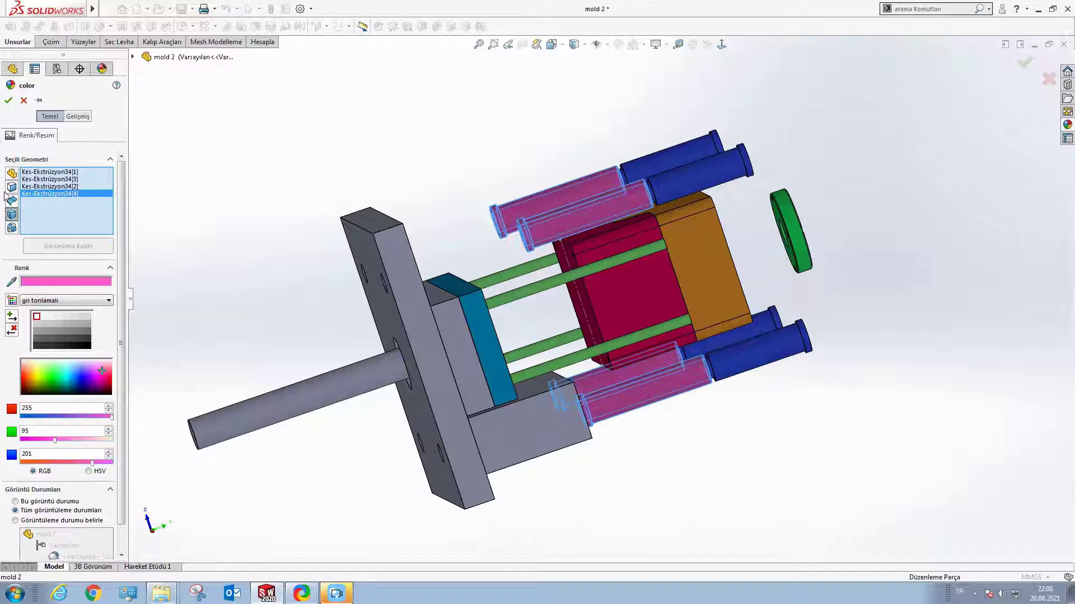
{"action": "left_click", "coordinate": [8, 100]}
Step: Orbit and fit the recoloured mold, then begin a section view
{"action": "middle_click_drag", "start_coordinate": [548, 291], "coordinate": [612, 274]}
{"action": "scroll", "coordinate": [613, 273], "scroll_direction": "down", "scroll_amount": 3}
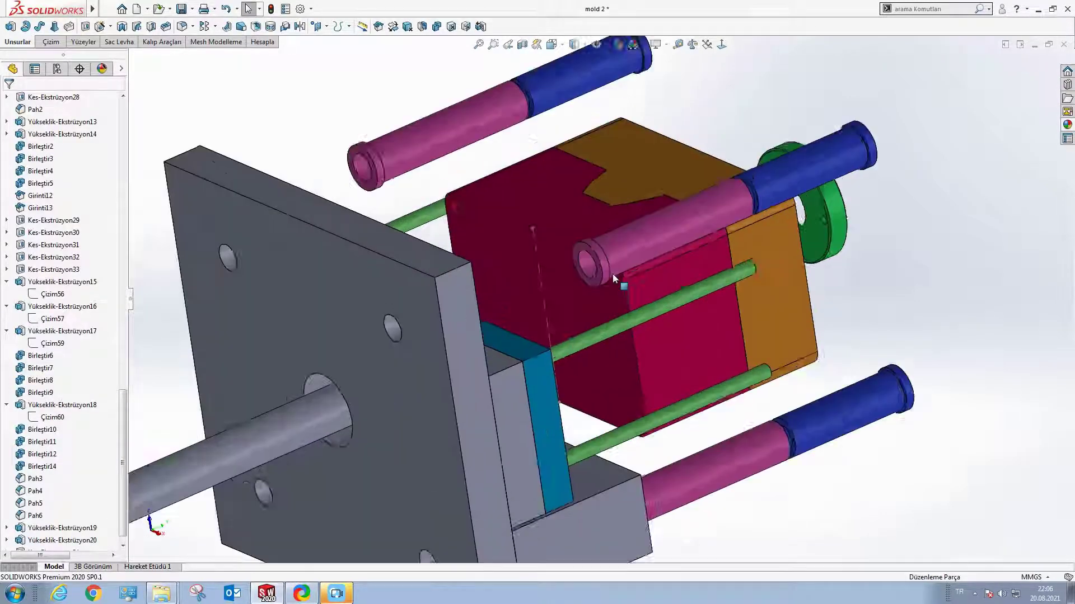
{"action": "scroll", "coordinate": [612, 273], "scroll_direction": "down", "scroll_amount": 2}
{"action": "left_click", "coordinate": [479, 44]}
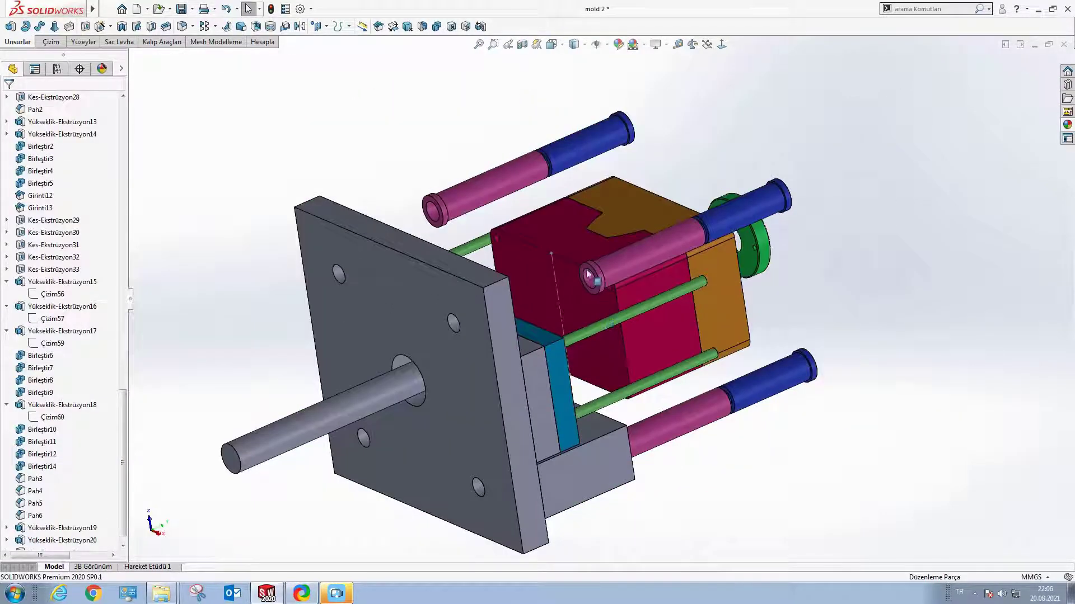
{"action": "left_click", "coordinate": [522, 44]}
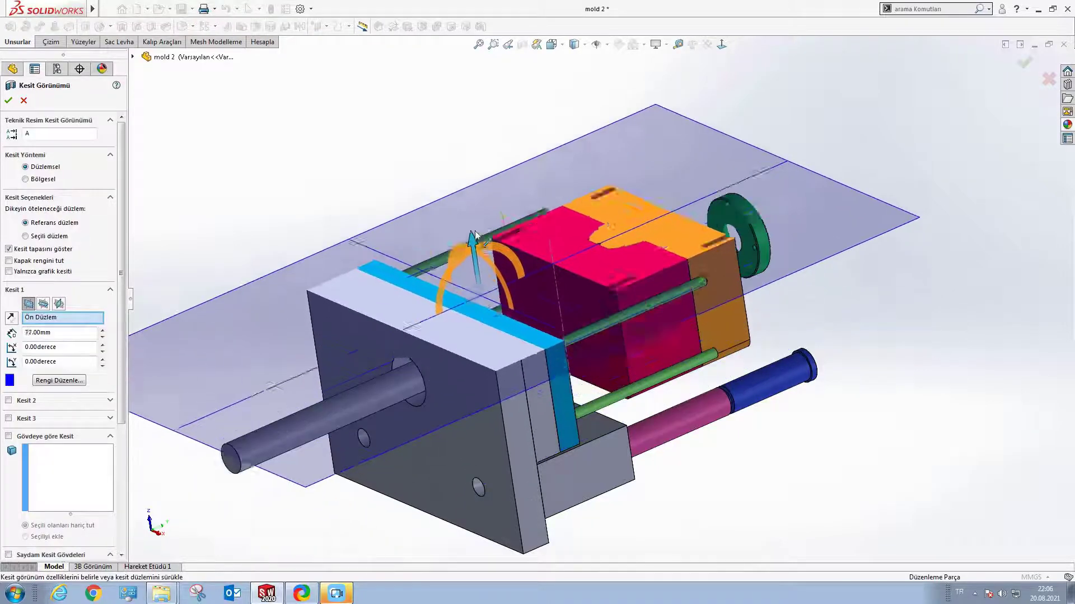
{"action": "left_click_drag", "start_coordinate": [475, 230], "coordinate": [472, 210]}
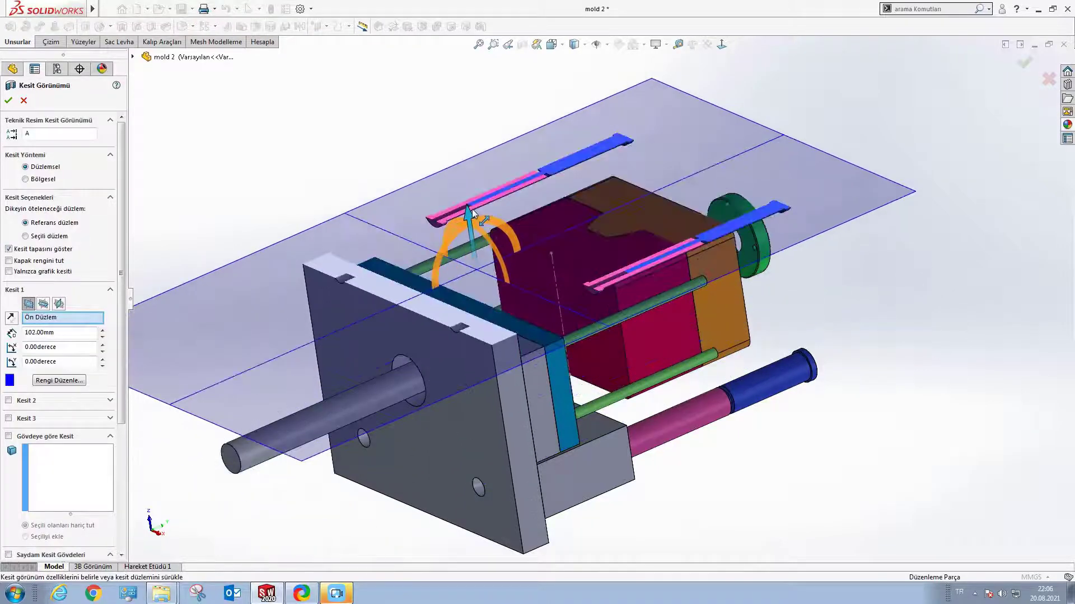
{"action": "left_click", "coordinate": [6, 100]}
{"action": "scroll", "coordinate": [479, 187], "scroll_direction": "down", "scroll_amount": 3}
{"action": "scroll", "coordinate": [499, 408], "scroll_direction": "down", "scroll_amount": 3}
{"action": "scroll", "coordinate": [541, 273], "scroll_direction": "down", "scroll_amount": 3}
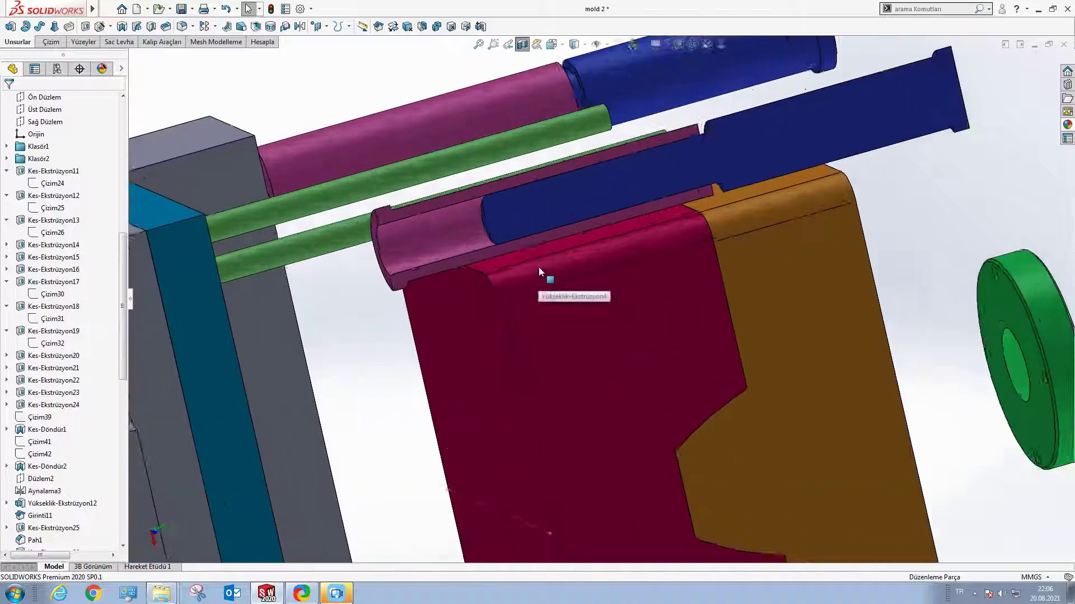
{"action": "scroll", "coordinate": [539, 271], "scroll_direction": "up", "scroll_amount": 1}
{"action": "scroll", "coordinate": [511, 297], "scroll_direction": "up", "scroll_amount": 1}
{"action": "scroll", "coordinate": [563, 283], "scroll_direction": "up", "scroll_amount": 3}
{"action": "scroll", "coordinate": [643, 292], "scroll_direction": "up", "scroll_amount": 2}
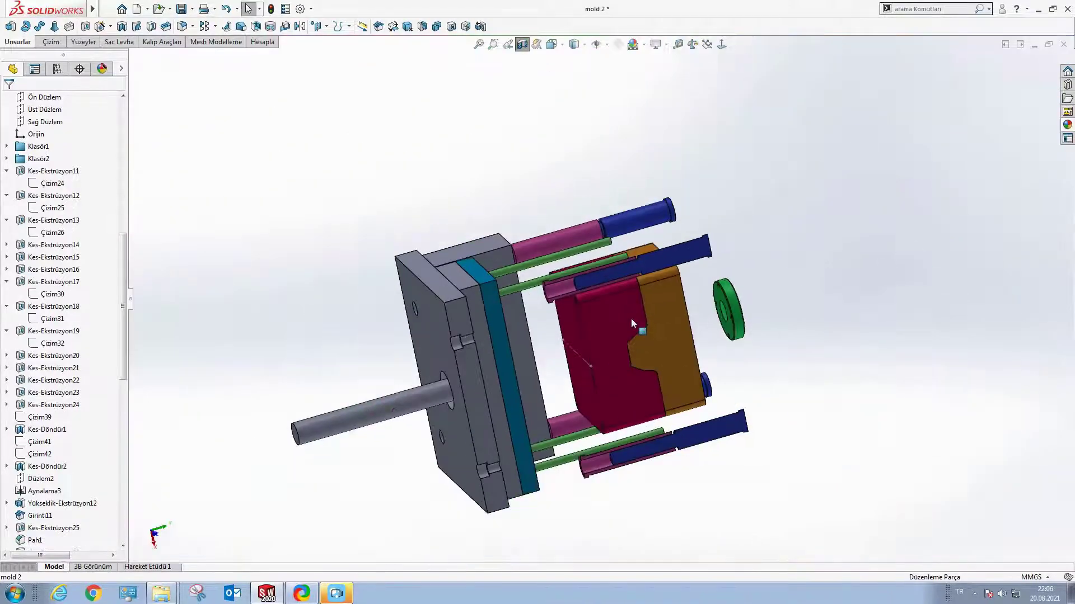
{"action": "scroll", "coordinate": [617, 304], "scroll_direction": "down", "scroll_amount": 2}
{"action": "scroll", "coordinate": [589, 311], "scroll_direction": "down", "scroll_amount": 2}
{"action": "scroll", "coordinate": [538, 308], "scroll_direction": "down", "scroll_amount": 2}
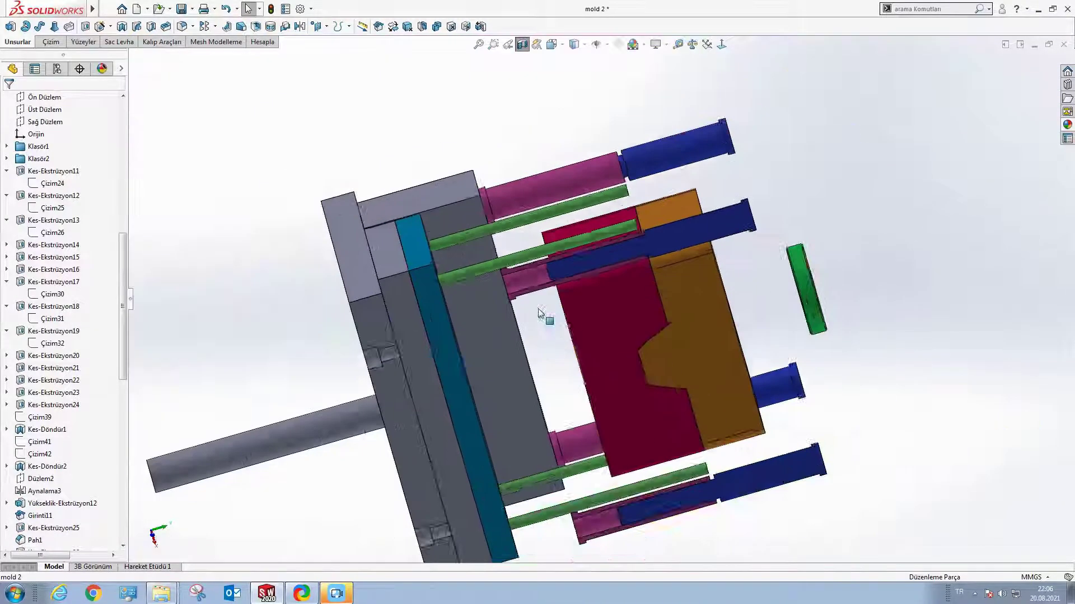
{"action": "middle_click_drag", "start_coordinate": [539, 308], "coordinate": [579, 299]}
{"action": "scroll", "coordinate": [579, 300], "scroll_direction": "up", "scroll_amount": 3}
{"action": "scroll", "coordinate": [579, 299], "scroll_direction": "down", "scroll_amount": 3}
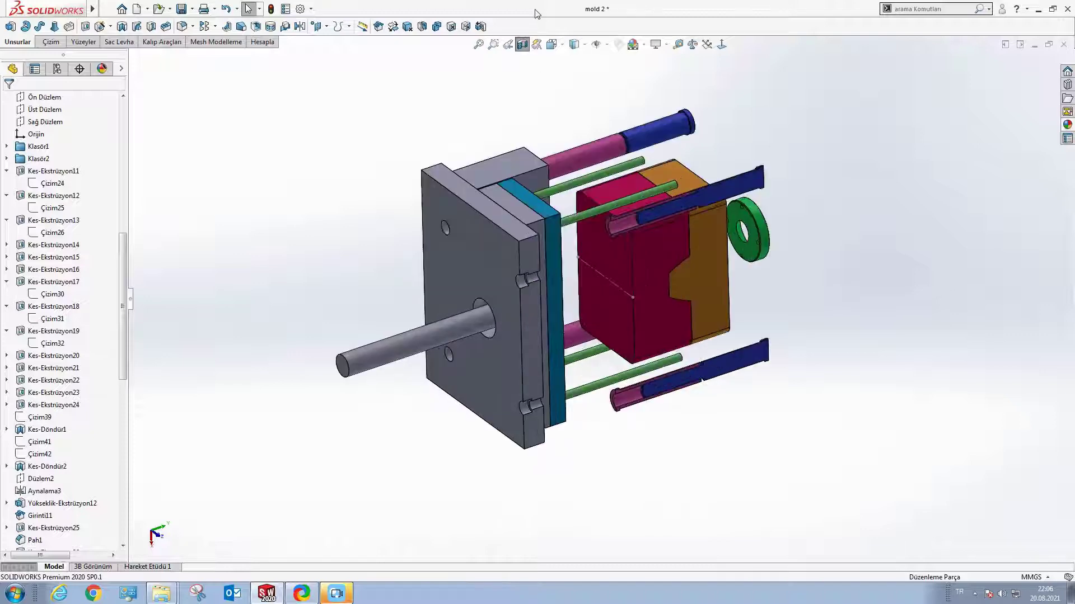
{"action": "left_click", "coordinate": [522, 45]}
{"action": "scroll", "coordinate": [611, 295], "scroll_direction": "up", "scroll_amount": 3}
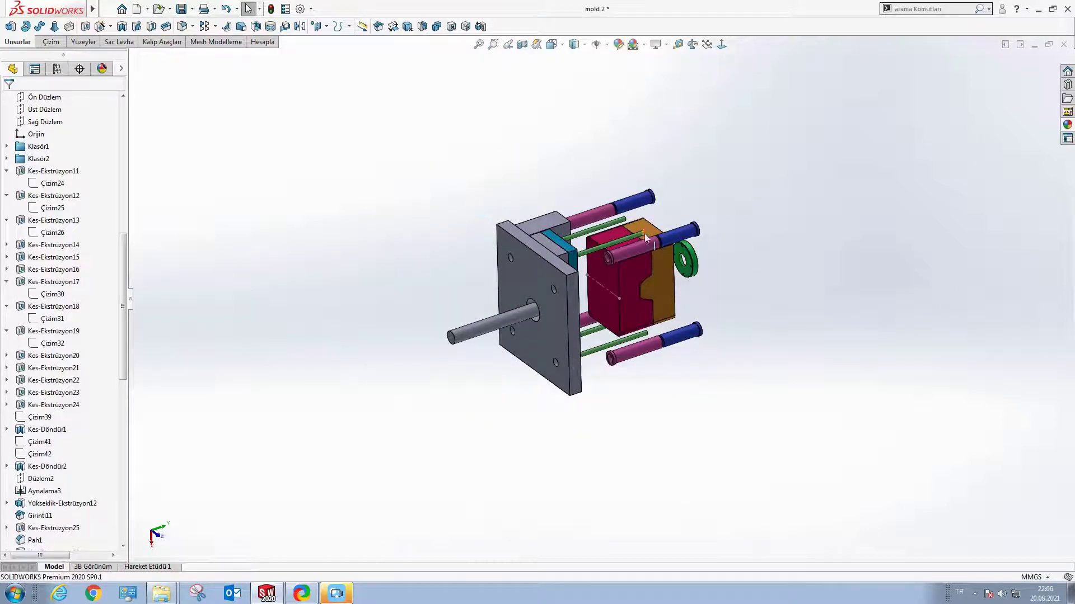
{"action": "scroll", "coordinate": [646, 238], "scroll_direction": "down", "scroll_amount": 2}
{"action": "scroll", "coordinate": [616, 280], "scroll_direction": "down", "scroll_amount": 2}
{"action": "scroll", "coordinate": [611, 294], "scroll_direction": "down", "scroll_amount": 3}
{"action": "scroll", "coordinate": [611, 293], "scroll_direction": "down", "scroll_amount": 1}
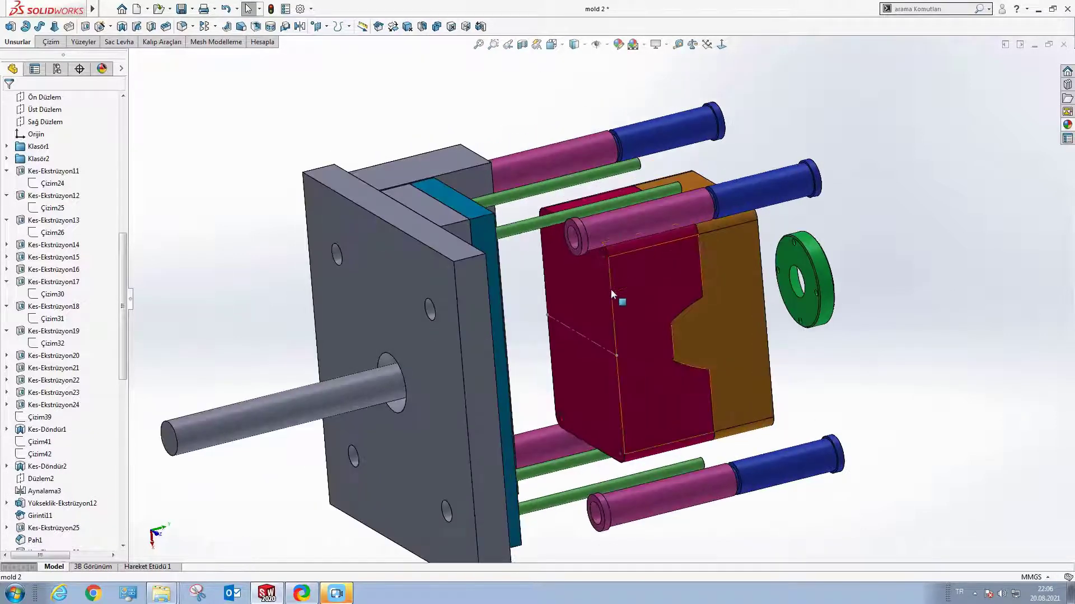
{"action": "scroll", "coordinate": [40, 224], "scroll_direction": "up", "scroll_amount": 5}
{"action": "scroll", "coordinate": [40, 223], "scroll_direction": "up", "scroll_amount": 5}
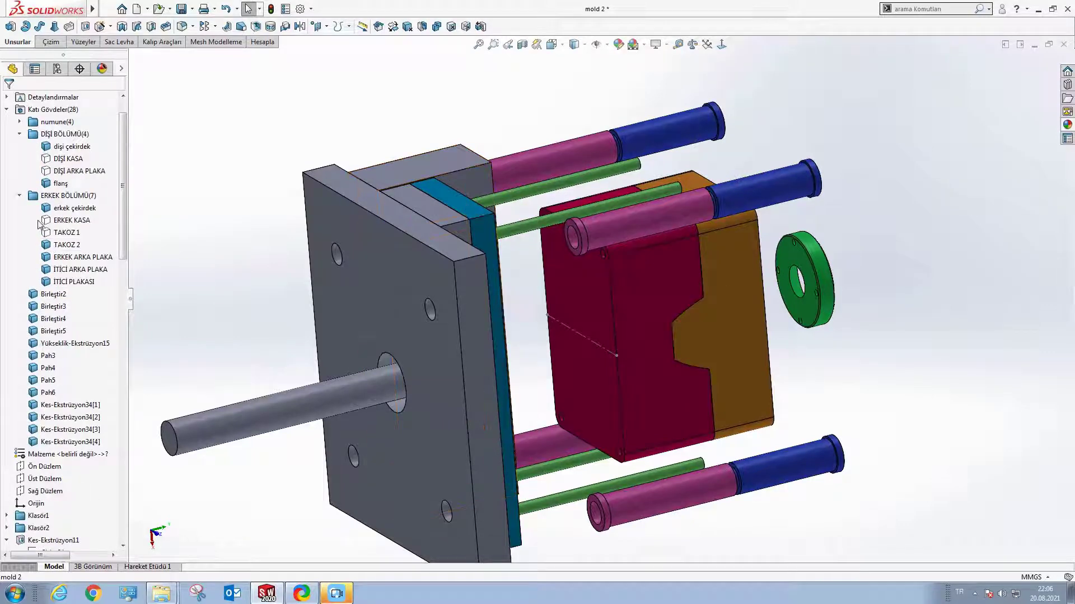
Step: Show the hidden TAKOZ 1, DİŞİ KASA and DİŞİ ARKA PLAKA bodies
{"action": "right_click", "coordinate": [56, 232]}
{"action": "left_click", "coordinate": [67, 212]}
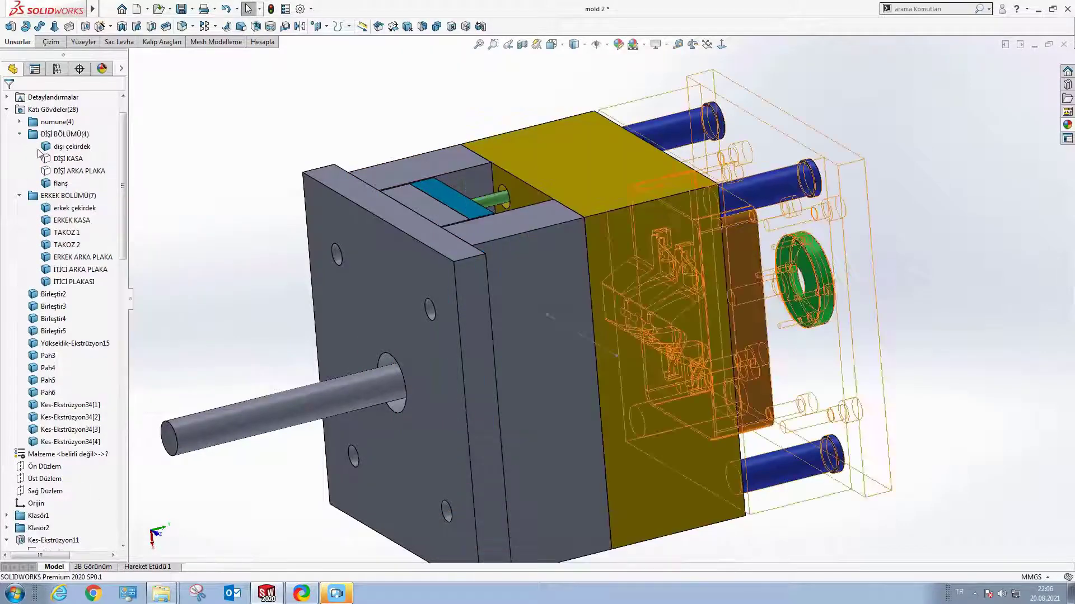
{"action": "left_click", "coordinate": [56, 171]}
{"action": "right_click", "coordinate": [56, 171]}
{"action": "left_click", "coordinate": [73, 147]}
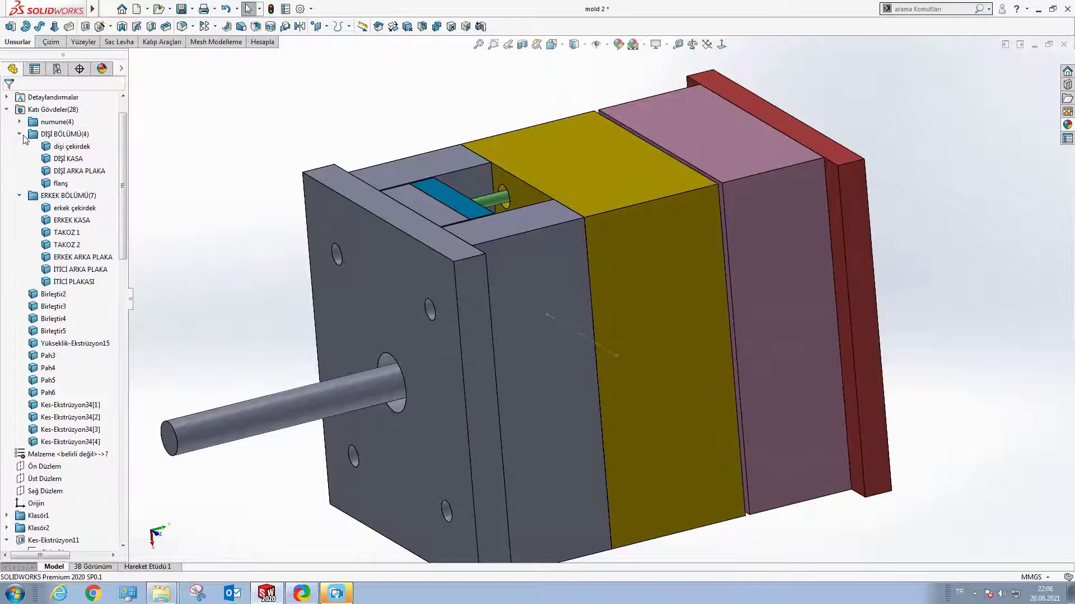
Step: Show the Aynalama sample bodies in the numune folder, then collapse the folders
{"action": "left_click", "coordinate": [20, 122]}
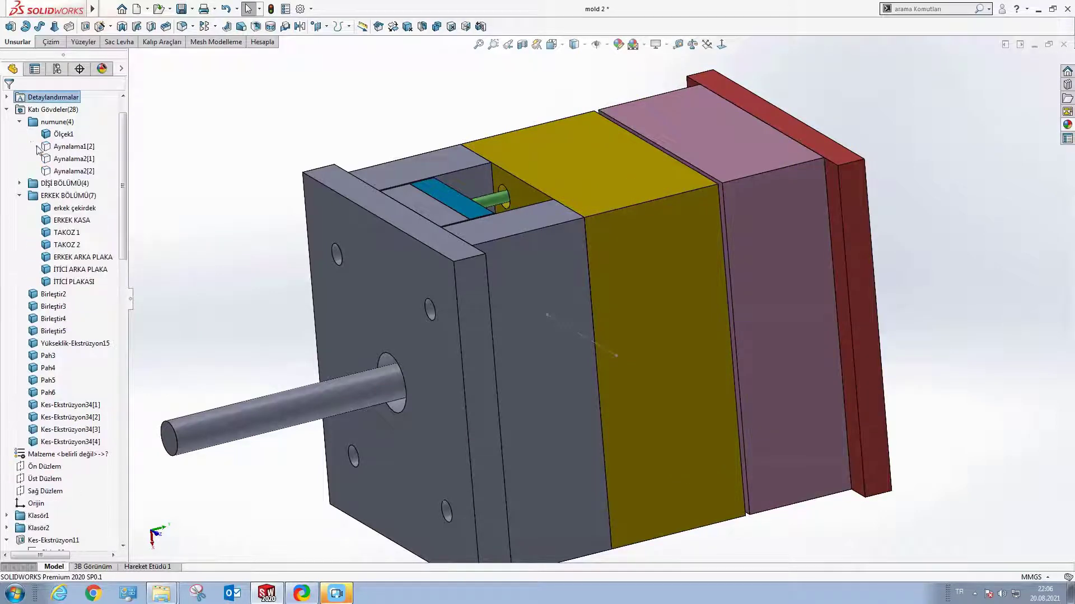
{"action": "left_click", "coordinate": [73, 147]}
{"action": "left_click", "coordinate": [73, 171], "text": "shift"}
{"action": "right_click", "coordinate": [56, 147]}
{"action": "left_click", "coordinate": [59, 143]}
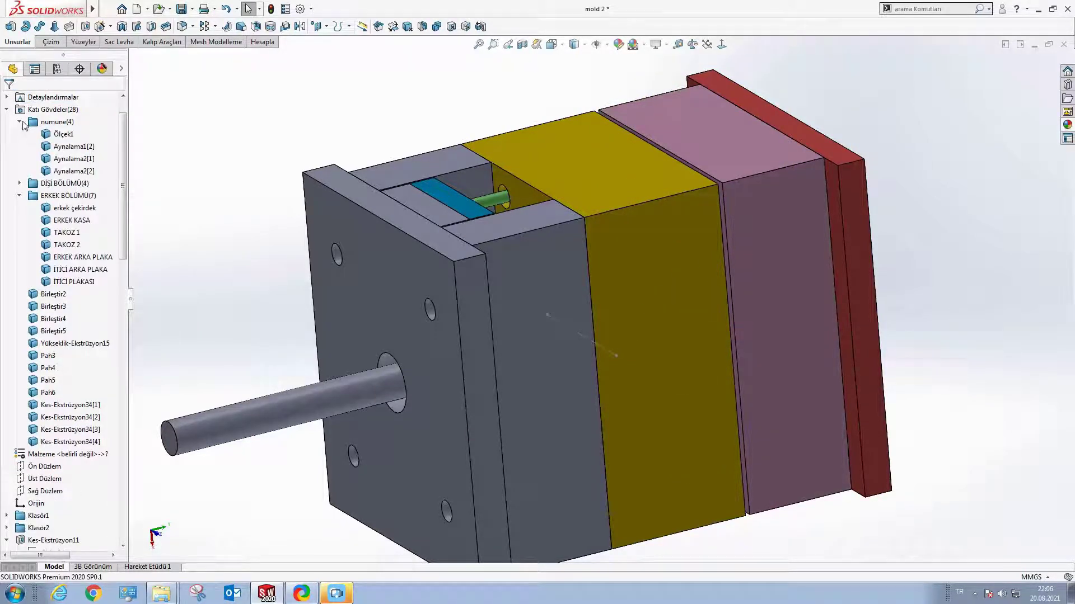
{"action": "left_click", "coordinate": [20, 122]}
{"action": "left_click", "coordinate": [18, 147]}
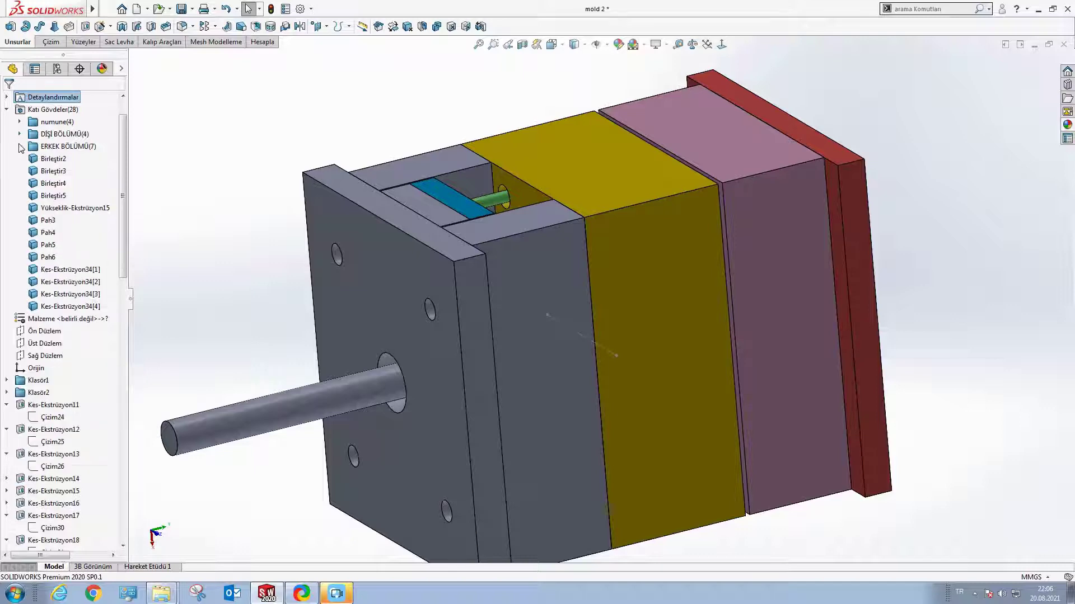
Step: Move bodies Birleştir2 through Birleştir5 into the ERKEK BÖLÜMÜ folder
{"action": "left_click", "coordinate": [42, 162]}
{"action": "middle_click_drag", "start_coordinate": [553, 310], "coordinate": [556, 339]}
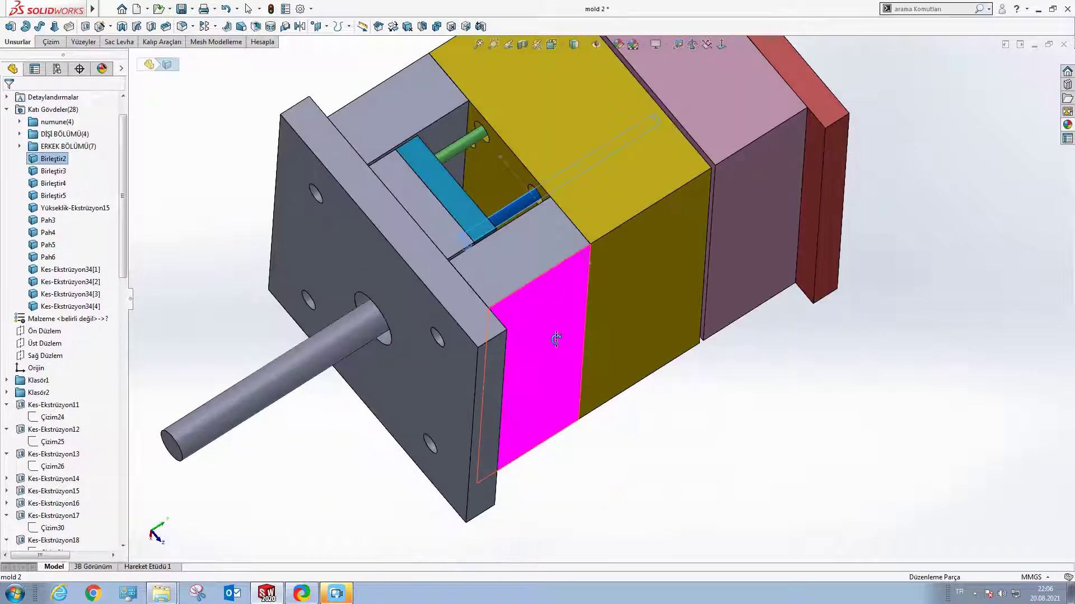
{"action": "left_click", "coordinate": [53, 195], "text": "shift"}
{"action": "mouse_move", "coordinate": [575, 180]}
{"action": "middle_mouse_down"}
{"action": "mouse_move", "coordinate": [574, 274]}
{"action": "mouse_move", "coordinate": [524, 271]}
{"action": "middle_mouse_up"}
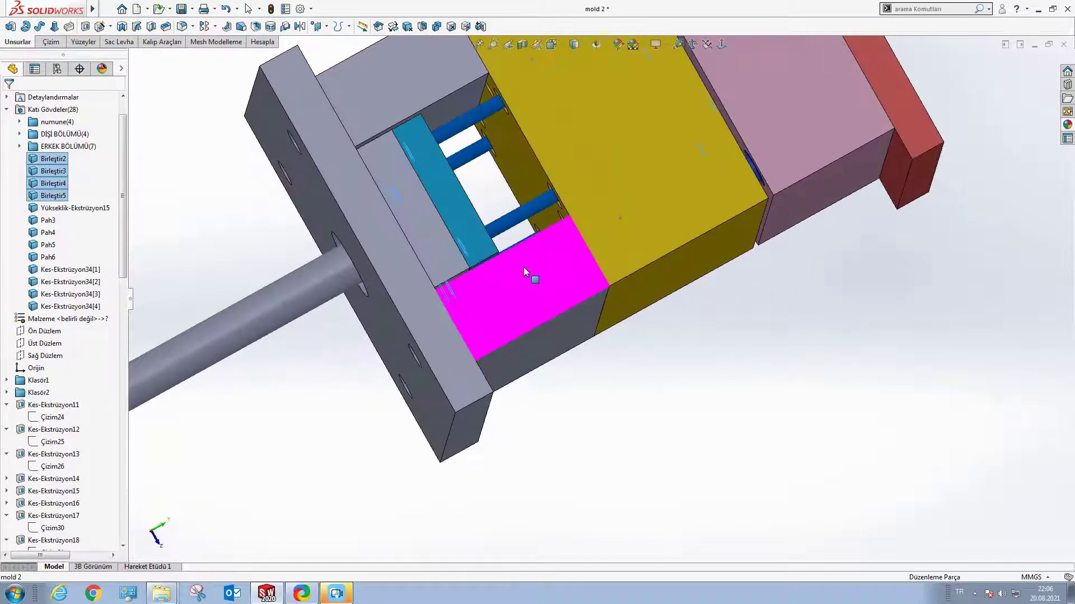
{"action": "left_click_drag", "start_coordinate": [59, 155], "coordinate": [62, 147]}
Step: Move bodies Pah3 through Pah6 into the DİŞİ BÖLÜMÜ folder
{"action": "left_click", "coordinate": [47, 160]}
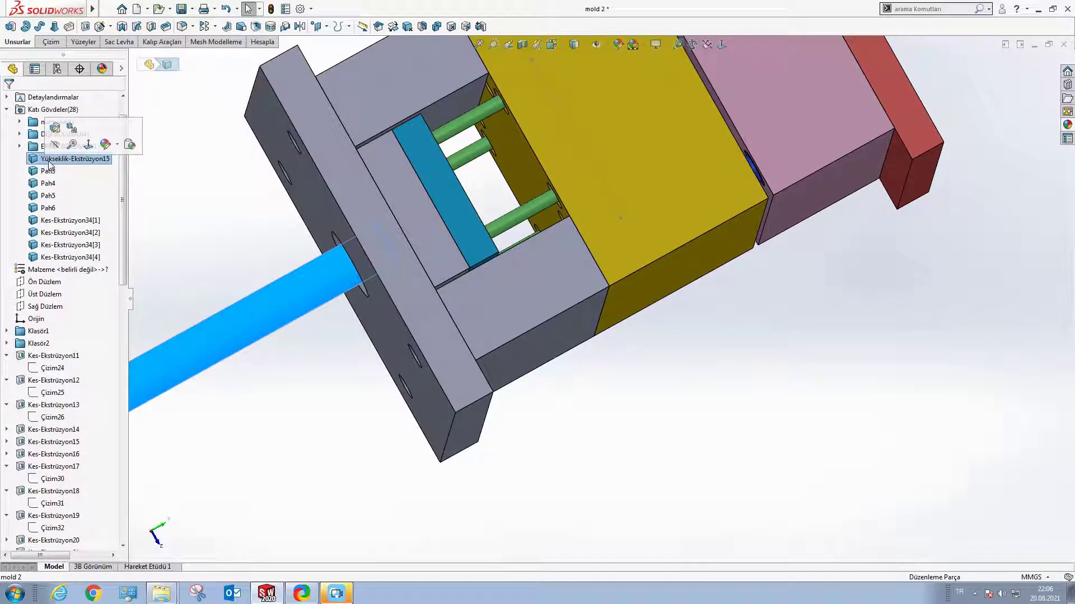
{"action": "scroll", "coordinate": [246, 168], "scroll_direction": "down", "scroll_amount": 3}
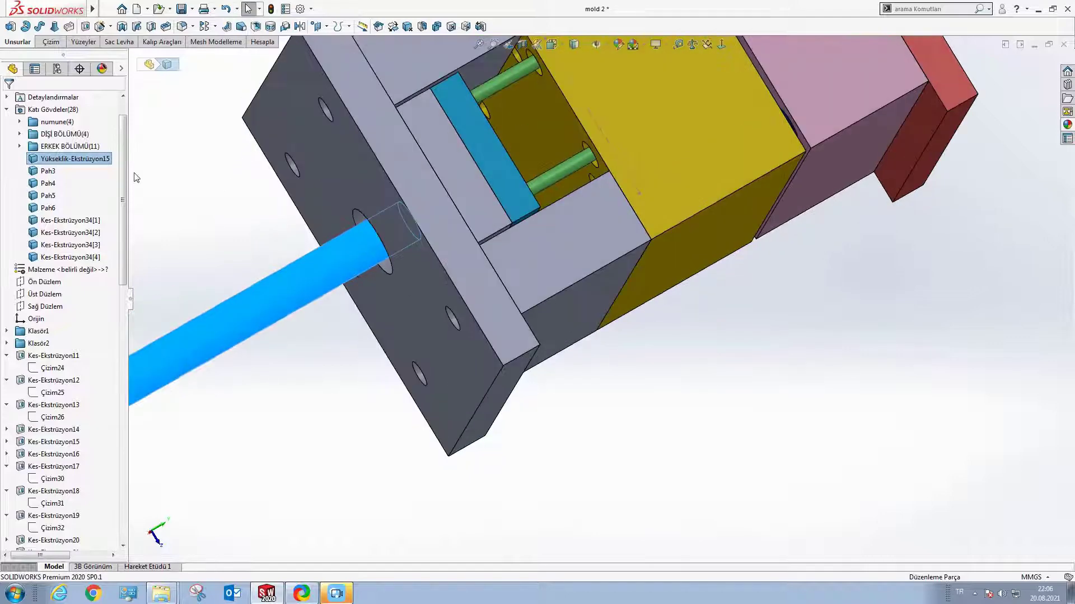
{"action": "left_click", "coordinate": [43, 175]}
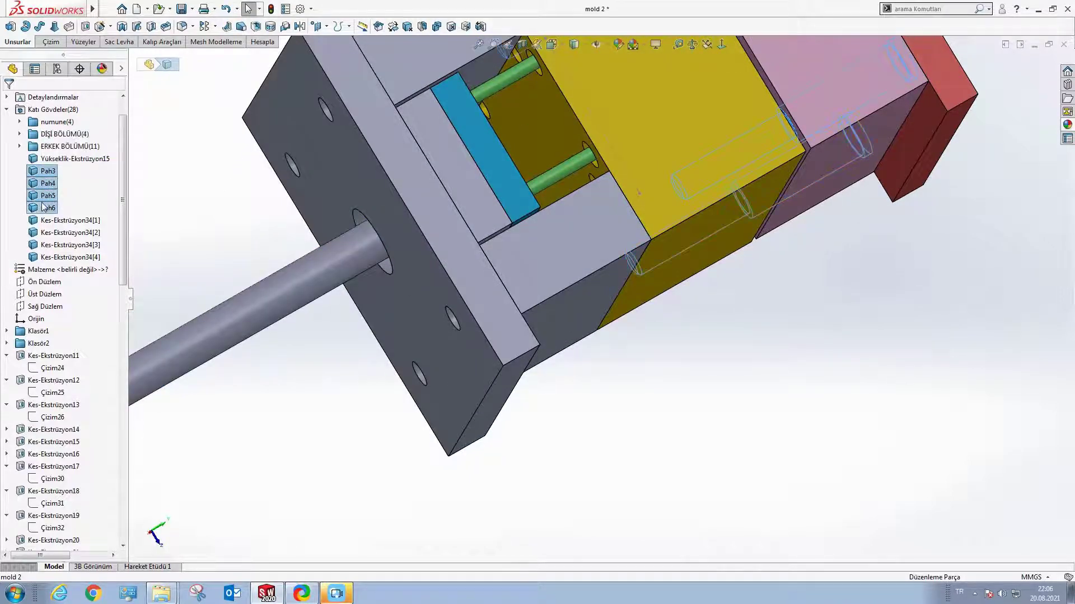
{"action": "scroll", "coordinate": [629, 189], "scroll_direction": "up", "scroll_amount": 5}
{"action": "mouse_move", "coordinate": [630, 189]}
{"action": "middle_mouse_down"}
{"action": "mouse_move", "coordinate": [615, 200]}
{"action": "mouse_move", "coordinate": [619, 216]}
{"action": "middle_mouse_up"}
{"action": "scroll", "coordinate": [619, 217], "scroll_direction": "down", "scroll_amount": 5}
{"action": "scroll", "coordinate": [638, 252], "scroll_direction": "up", "scroll_amount": 5}
{"action": "scroll", "coordinate": [653, 283], "scroll_direction": "down", "scroll_amount": 5}
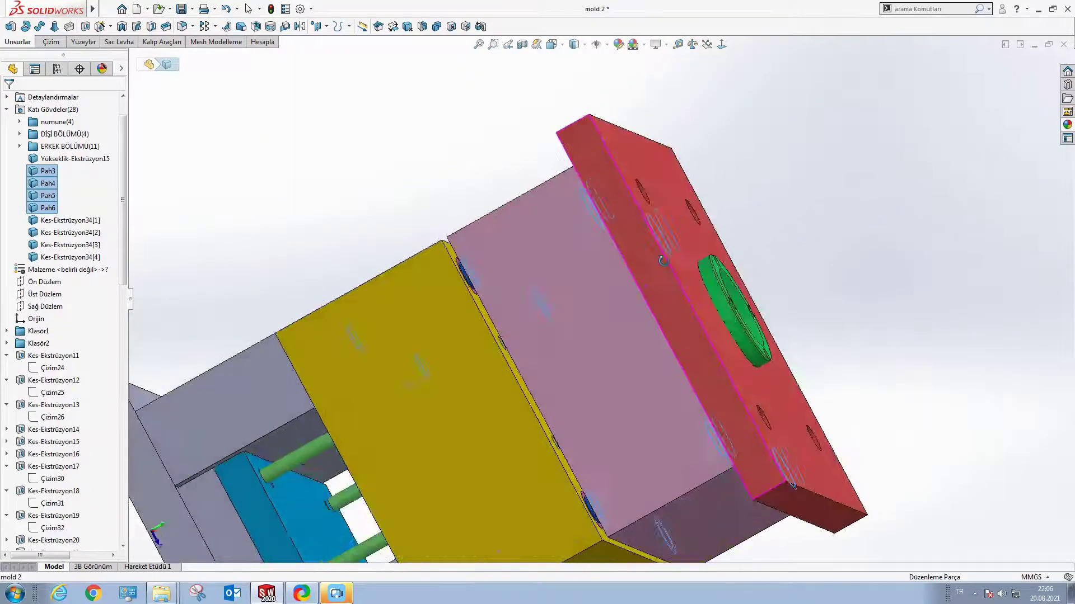
{"action": "scroll", "coordinate": [576, 342], "scroll_direction": "up", "scroll_amount": 5}
{"action": "scroll", "coordinate": [577, 342], "scroll_direction": "down", "scroll_amount": 5}
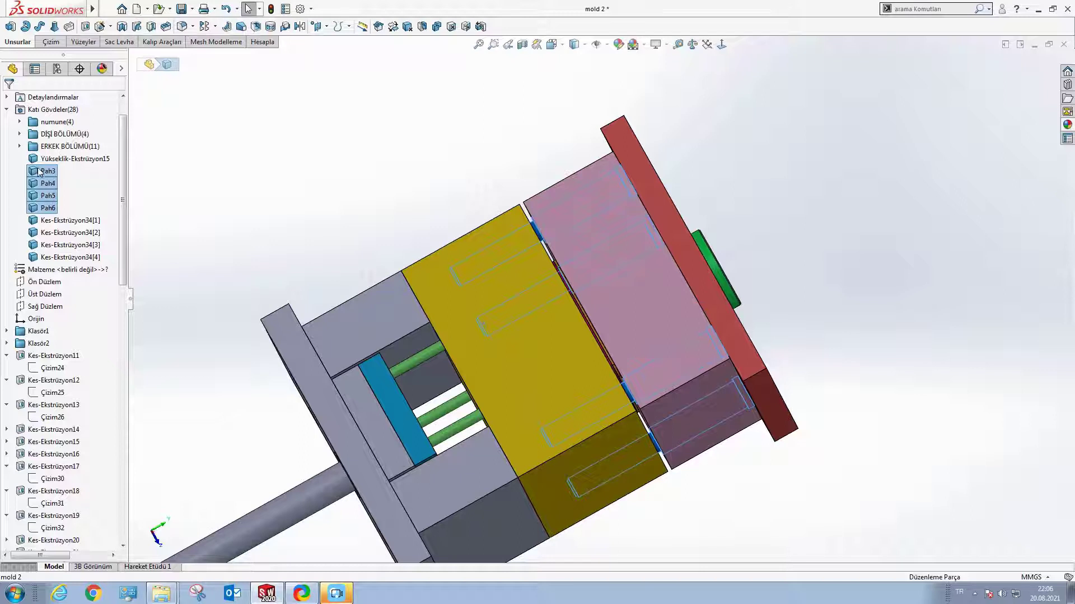
{"action": "left_click_drag", "start_coordinate": [39, 173], "coordinate": [59, 134]}
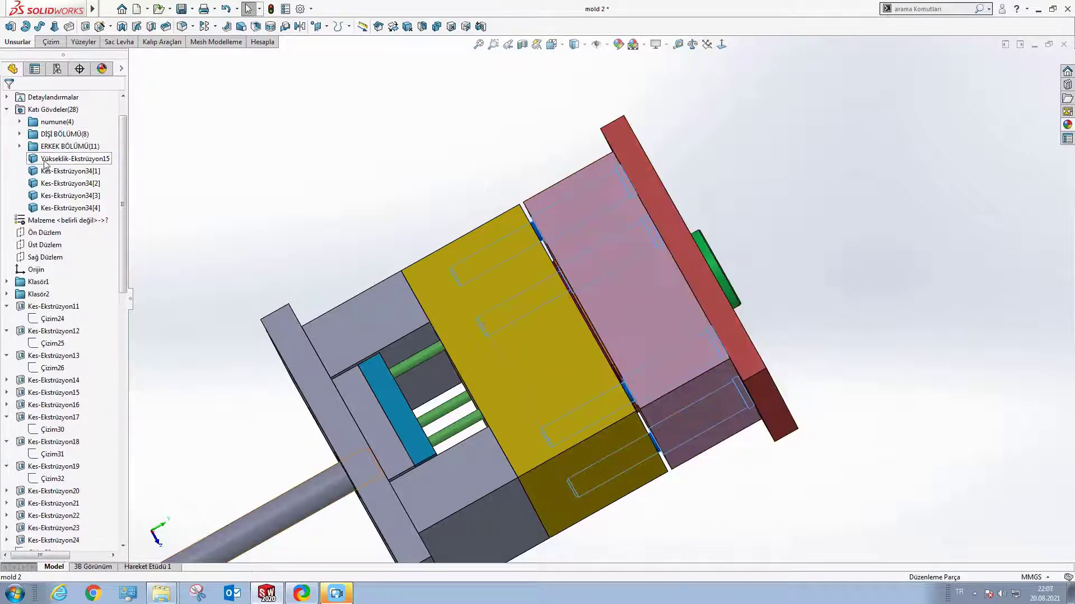
Step: Move the four Kes-Ekstrüzyon34 bodies into the ERKEK BÖLÜMÜ folder
{"action": "left_click", "coordinate": [44, 161]}
{"action": "left_click", "coordinate": [46, 171]}
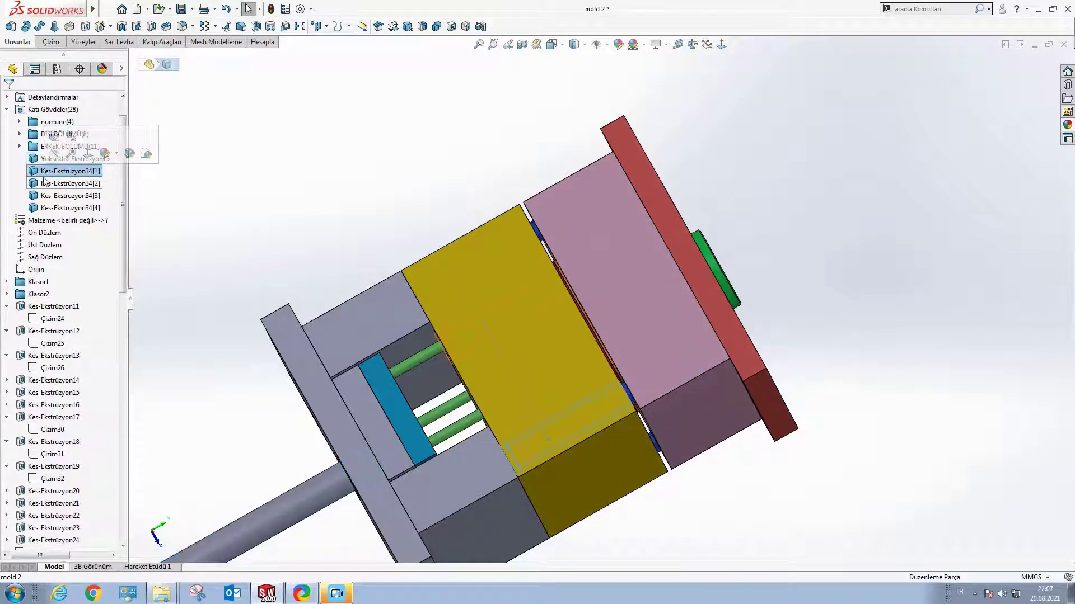
{"action": "left_click", "coordinate": [49, 208], "text": "shift"}
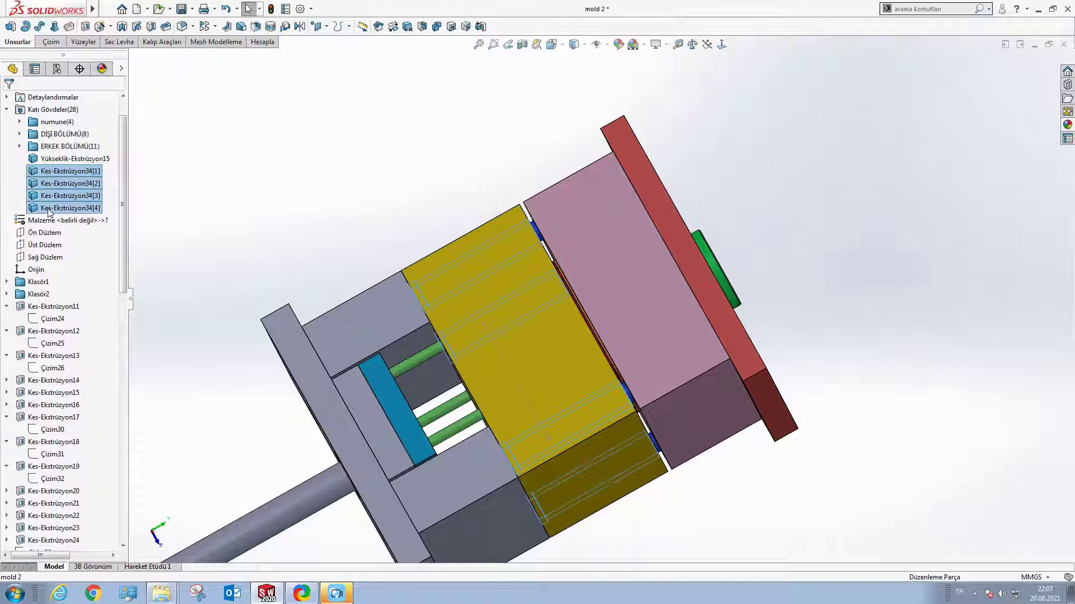
{"action": "left_click_drag", "start_coordinate": [63, 175], "coordinate": [66, 146]}
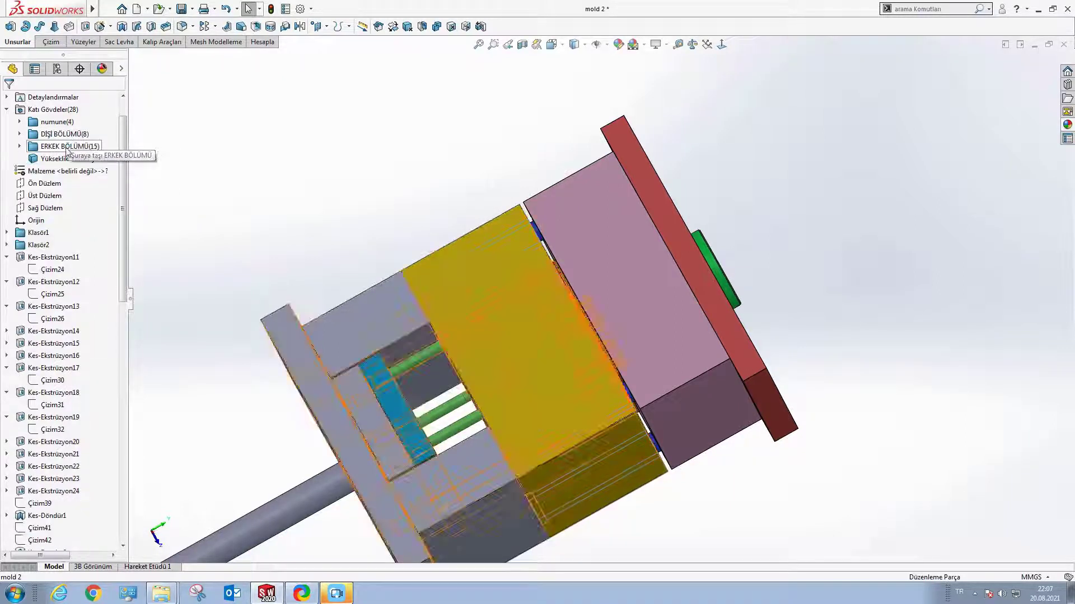
{"action": "left_click", "coordinate": [341, 244]}
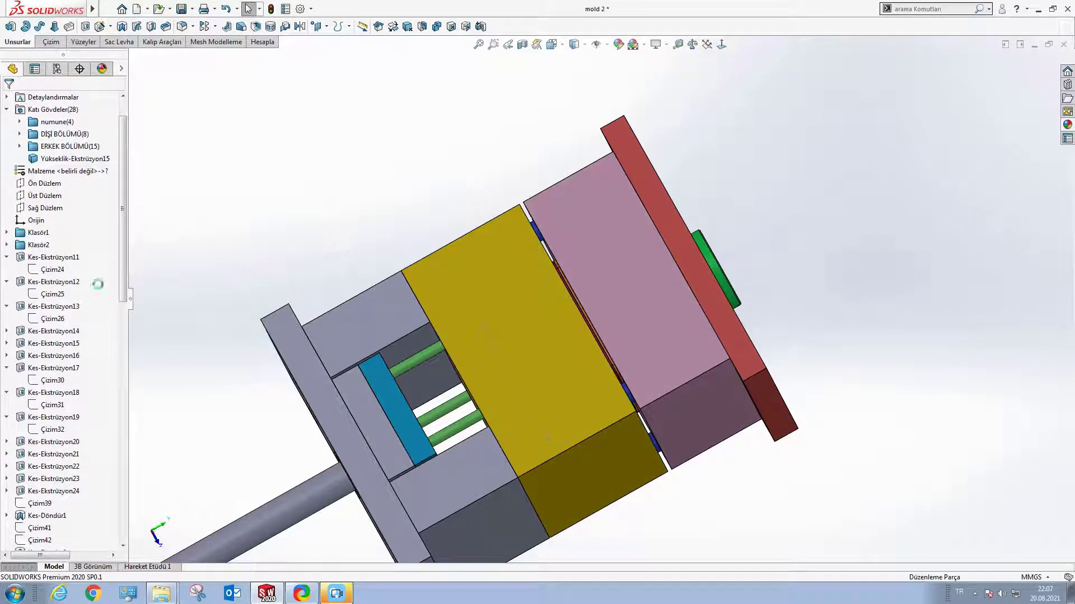
Step: Group the features from Kes-Ekstrüzyon11 down into new folder Klasör3, dismissing the warning
{"action": "left_click_drag", "start_coordinate": [65, 263], "coordinate": [54, 541]}
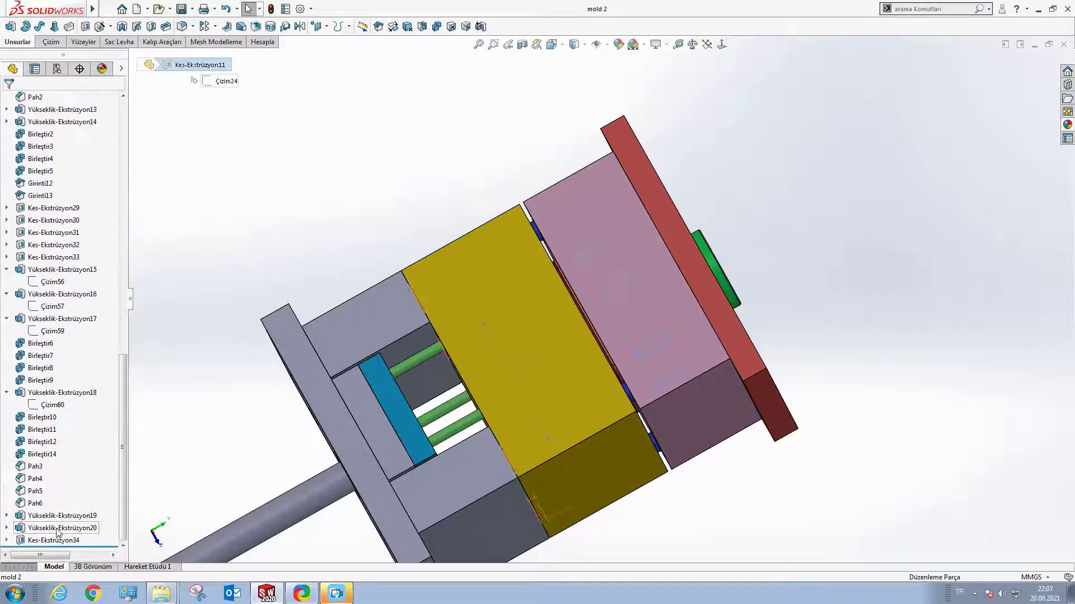
{"action": "left_click", "coordinate": [53, 541], "text": "shift"}
{"action": "right_click", "coordinate": [53, 541]}
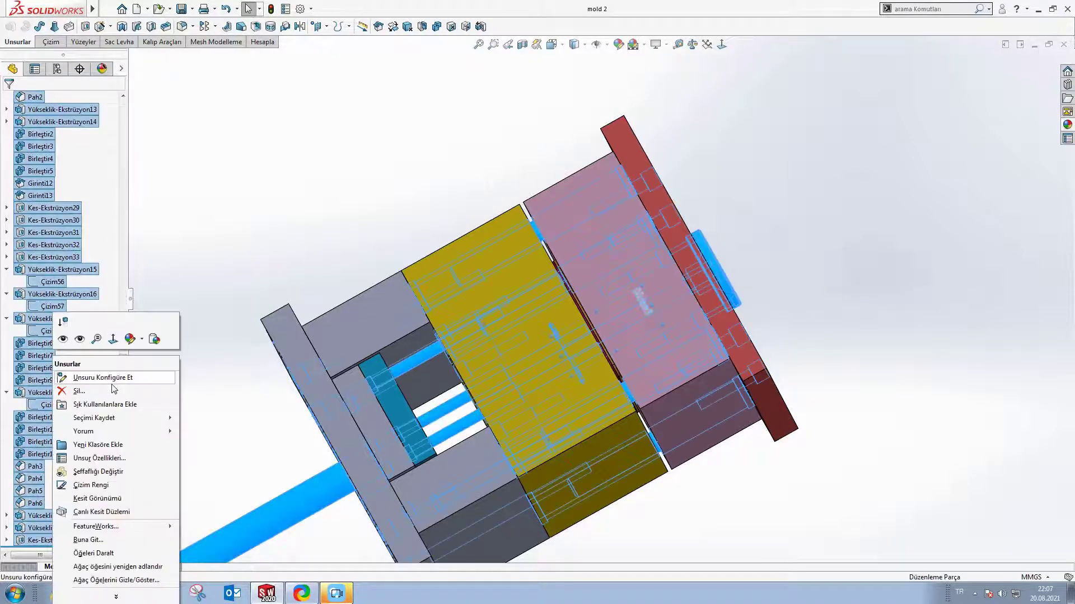
{"action": "left_click", "coordinate": [84, 439]}
{"action": "left_click", "coordinate": [605, 296]}
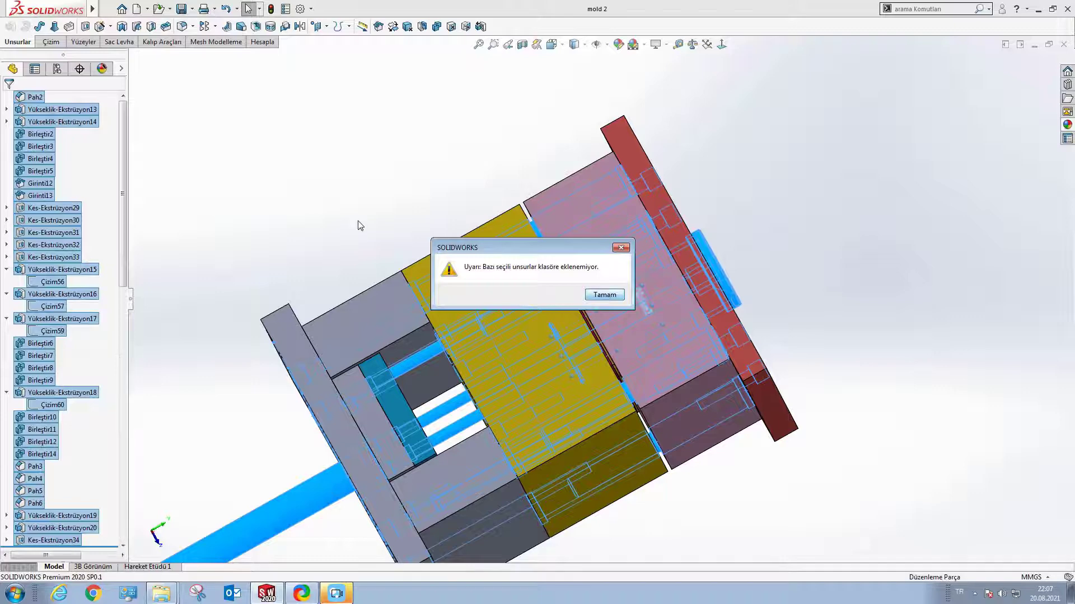
{"action": "scroll", "coordinate": [441, 259], "scroll_direction": "down", "scroll_amount": 3}
{"action": "scroll", "coordinate": [442, 259], "scroll_direction": "up", "scroll_amount": 4}
{"action": "middle_click_drag", "start_coordinate": [441, 260], "coordinate": [624, 219]}
{"action": "scroll", "coordinate": [569, 351], "scroll_direction": "down", "scroll_amount": 3}
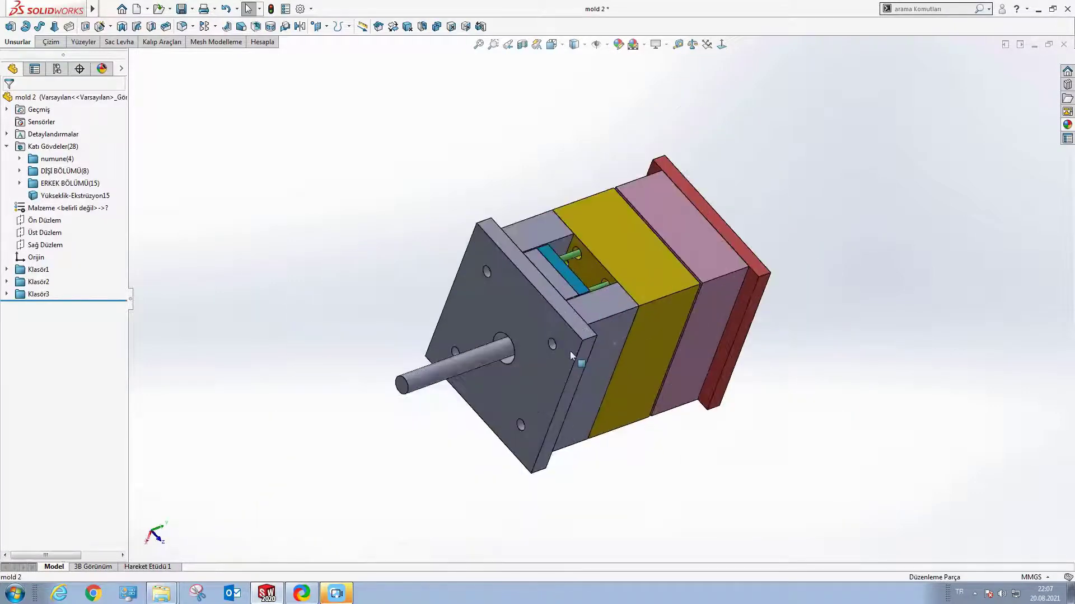
{"action": "scroll", "coordinate": [570, 351], "scroll_direction": "up", "scroll_amount": 3}
{"action": "middle_click_drag", "start_coordinate": [570, 351], "coordinate": [646, 260]}
{"action": "scroll", "coordinate": [627, 292], "scroll_direction": "down", "scroll_amount": 2}
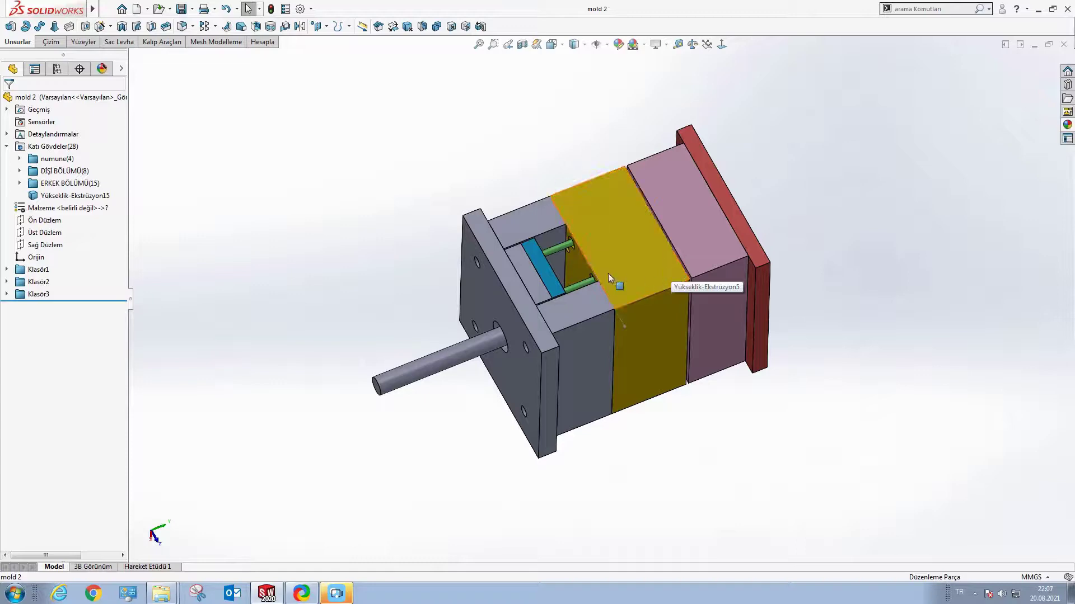
{"action": "scroll", "coordinate": [608, 273], "scroll_direction": "up", "scroll_amount": 2}
{"action": "mouse_move", "coordinate": [608, 273]}
{"action": "middle_mouse_down"}
{"action": "mouse_move", "coordinate": [623, 254]}
{"action": "mouse_move", "coordinate": [600, 239]}
{"action": "mouse_move", "coordinate": [594, 259]}
{"action": "mouse_move", "coordinate": [569, 245]}
{"action": "middle_mouse_up"}
{"action": "scroll", "coordinate": [573, 237], "scroll_direction": "up", "scroll_amount": 2}
{"action": "scroll", "coordinate": [573, 236], "scroll_direction": "up", "scroll_amount": 1}
{"action": "scroll", "coordinate": [593, 183], "scroll_direction": "up", "scroll_amount": 1}
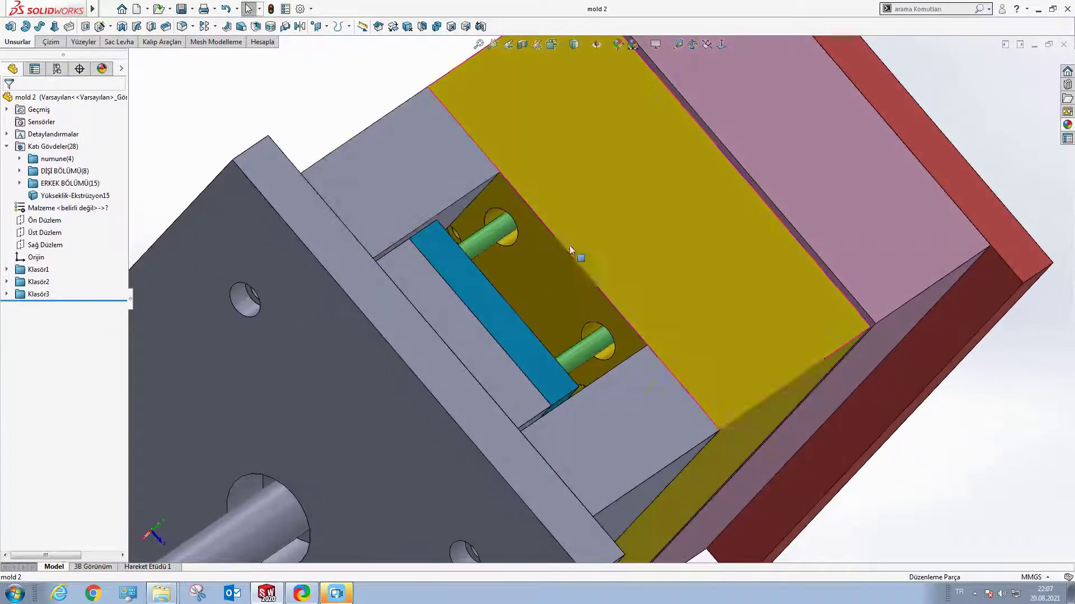
{"action": "right_click", "coordinate": [451, 167]}
{"action": "left_click", "coordinate": [493, 148]}
{"action": "scroll", "coordinate": [459, 224], "scroll_direction": "up", "scroll_amount": 2}
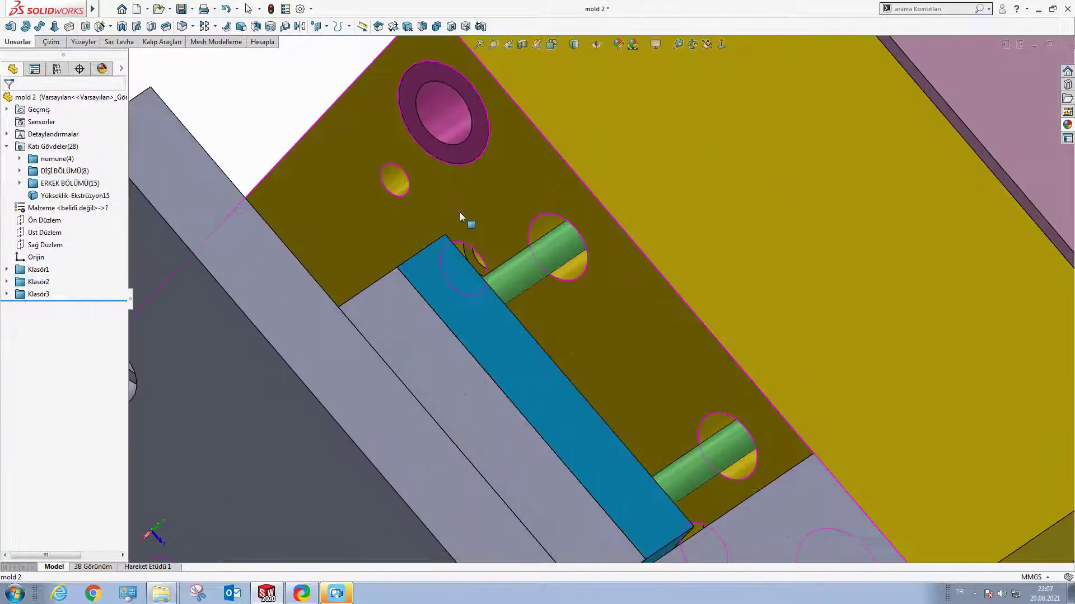
{"action": "scroll", "coordinate": [459, 213], "scroll_direction": "up", "scroll_amount": 2}
{"action": "mouse_move", "coordinate": [485, 235]}
{"action": "middle_mouse_down"}
{"action": "mouse_move", "coordinate": [599, 272]}
{"action": "mouse_move", "coordinate": [636, 305]}
{"action": "middle_mouse_up"}
{"action": "scroll", "coordinate": [625, 272], "scroll_direction": "up", "scroll_amount": 3}
{"action": "scroll", "coordinate": [625, 272], "scroll_direction": "down", "scroll_amount": 5}
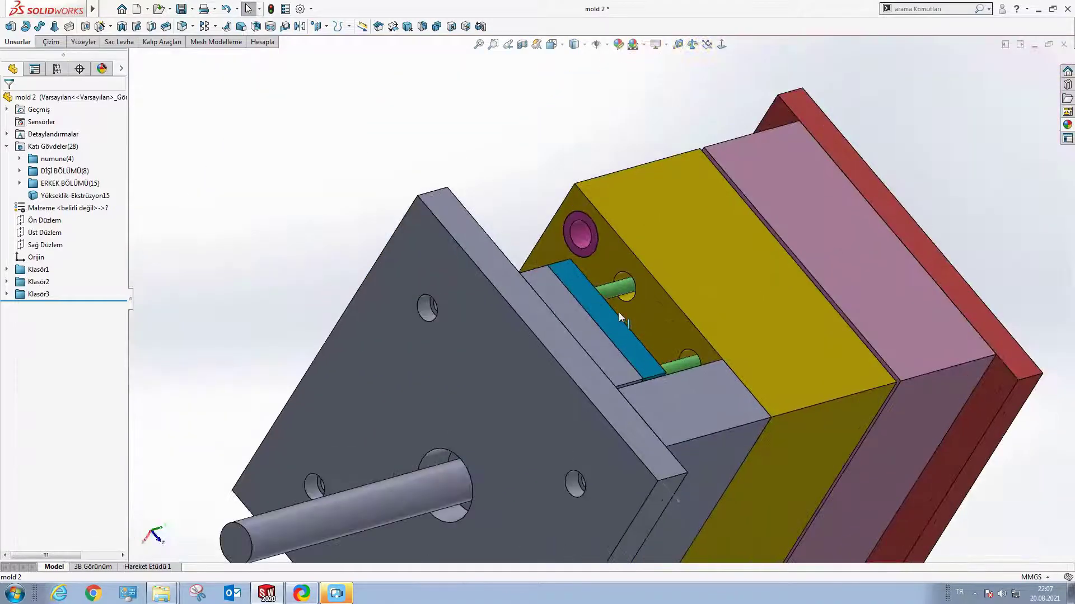
{"action": "scroll", "coordinate": [619, 312], "scroll_direction": "down", "scroll_amount": 2}
{"action": "scroll", "coordinate": [618, 308], "scroll_direction": "up", "scroll_amount": 2}
{"action": "scroll", "coordinate": [576, 297], "scroll_direction": "down", "scroll_amount": 3}
{"action": "scroll", "coordinate": [587, 247], "scroll_direction": "up", "scroll_amount": 2}
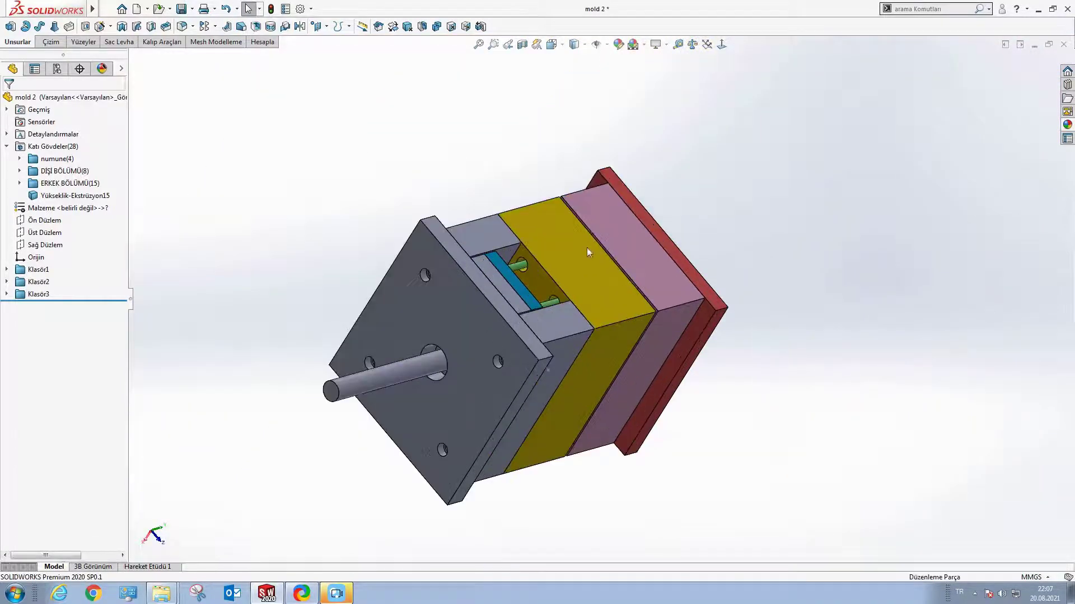
{"action": "scroll", "coordinate": [607, 332], "scroll_direction": "down", "scroll_amount": 3}
{"action": "middle_click_drag", "start_coordinate": [607, 331], "coordinate": [526, 323]}
{"action": "scroll", "coordinate": [662, 333], "scroll_direction": "up", "scroll_amount": 2}
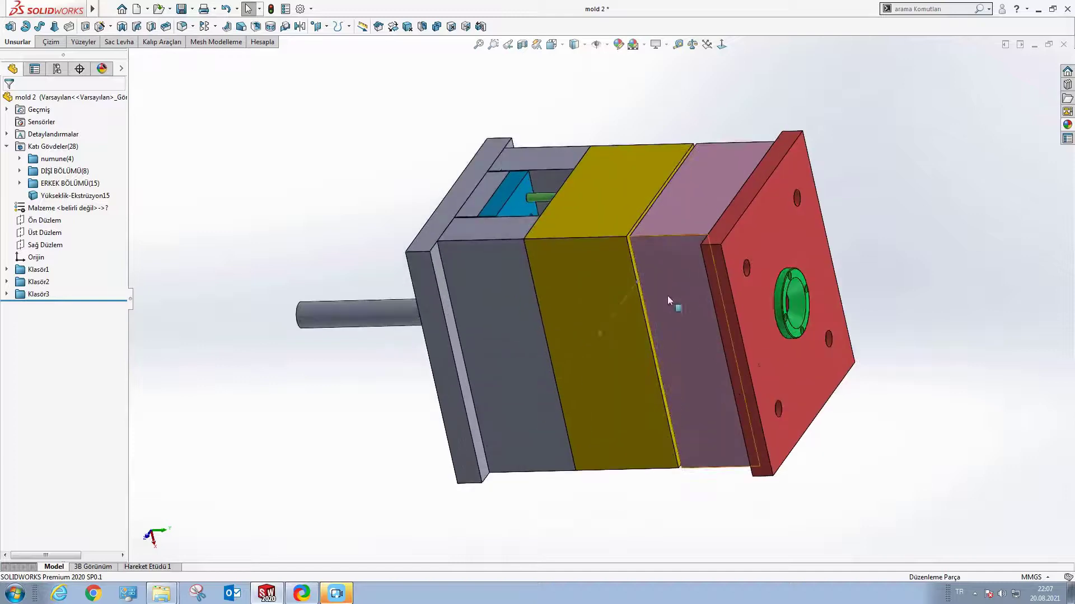
{"action": "mouse_move", "coordinate": [677, 302]}
{"action": "middle_mouse_down"}
{"action": "mouse_move", "coordinate": [555, 277]}
{"action": "mouse_move", "coordinate": [600, 257]}
{"action": "mouse_move", "coordinate": [558, 298]}
{"action": "mouse_move", "coordinate": [681, 236]}
{"action": "mouse_move", "coordinate": [532, 297]}
{"action": "mouse_move", "coordinate": [629, 314]}
{"action": "mouse_move", "coordinate": [643, 291]}
{"action": "middle_mouse_up"}
{"action": "scroll", "coordinate": [577, 278], "scroll_direction": "down", "scroll_amount": 5}
{"action": "scroll", "coordinate": [569, 291], "scroll_direction": "down", "scroll_amount": 3}
{"action": "scroll", "coordinate": [566, 240], "scroll_direction": "up", "scroll_amount": 5}
{"action": "scroll", "coordinate": [551, 274], "scroll_direction": "up", "scroll_amount": 3}
{"action": "scroll", "coordinate": [588, 276], "scroll_direction": "down", "scroll_amount": 2}
{"action": "scroll", "coordinate": [572, 298], "scroll_direction": "up", "scroll_amount": 1}
{"action": "scroll", "coordinate": [629, 313], "scroll_direction": "up", "scroll_amount": 3}
{"action": "scroll", "coordinate": [634, 335], "scroll_direction": "down", "scroll_amount": 3}
{"action": "scroll", "coordinate": [607, 256], "scroll_direction": "down", "scroll_amount": 5}
{"action": "scroll", "coordinate": [607, 257], "scroll_direction": "up", "scroll_amount": 5}
{"action": "scroll", "coordinate": [619, 280], "scroll_direction": "down", "scroll_amount": 2}
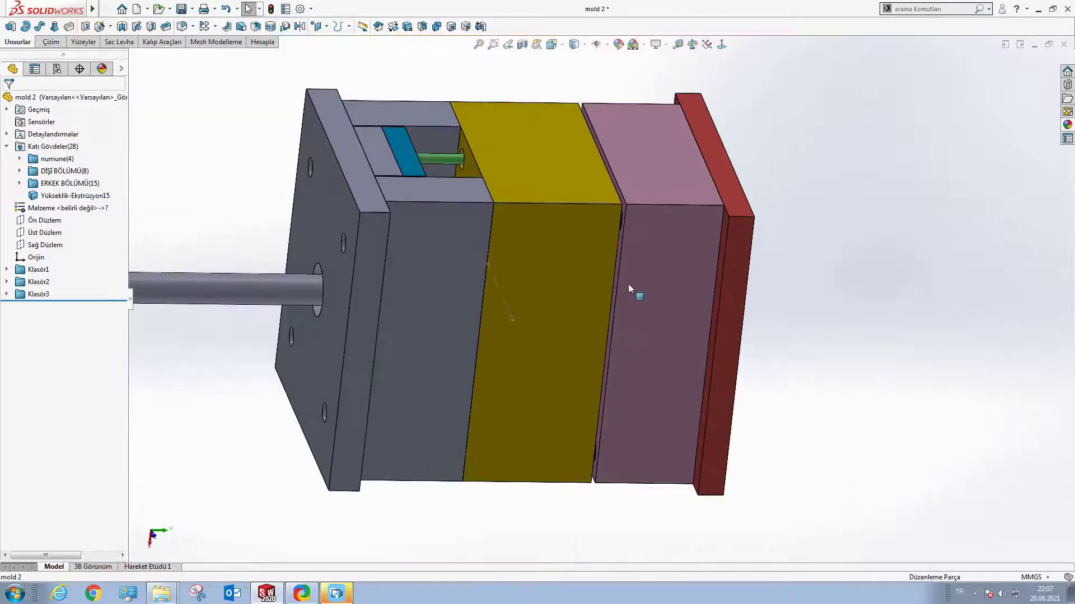
{"action": "scroll", "coordinate": [628, 283], "scroll_direction": "up", "scroll_amount": 2}
{"action": "mouse_move", "coordinate": [559, 287]}
{"action": "middle_mouse_down"}
{"action": "mouse_move", "coordinate": [556, 262]}
{"action": "mouse_move", "coordinate": [530, 320]}
{"action": "middle_mouse_up"}
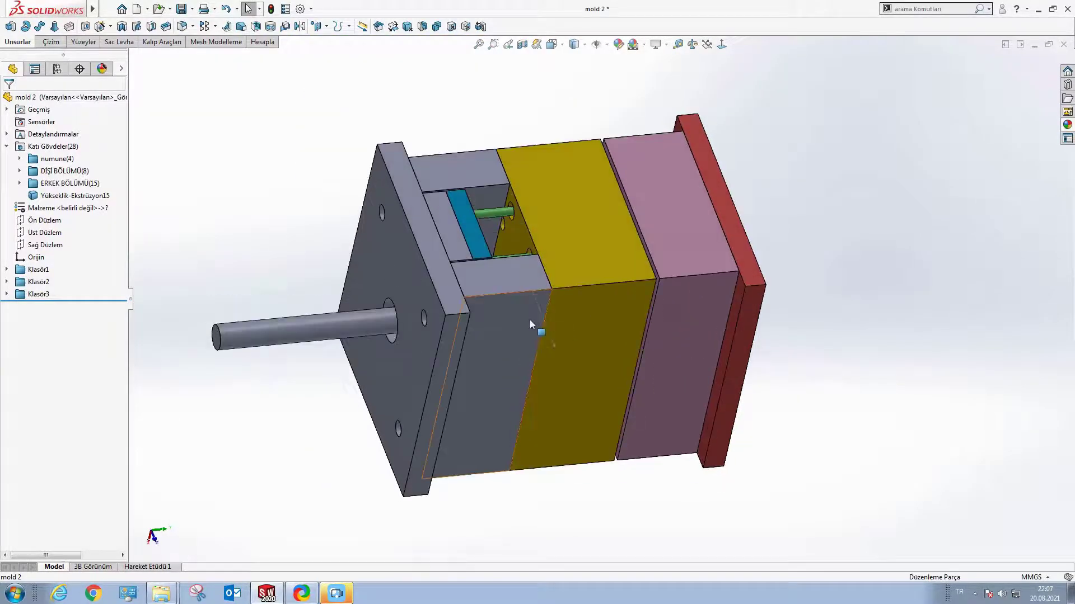
{"action": "scroll", "coordinate": [480, 268], "scroll_direction": "down", "scroll_amount": 3}
Step: Colour the TAKOZ 1 and TAKOZ 2 spacer blocks orange
{"action": "right_click", "coordinate": [480, 269]}
{"action": "left_click", "coordinate": [577, 235]}
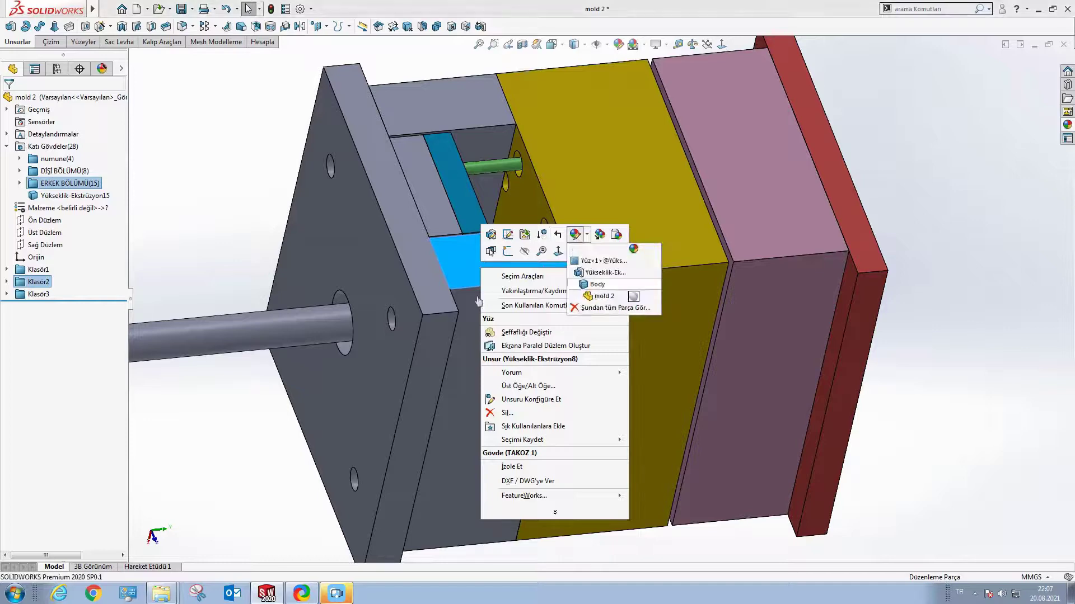
{"action": "left_click", "coordinate": [593, 289]}
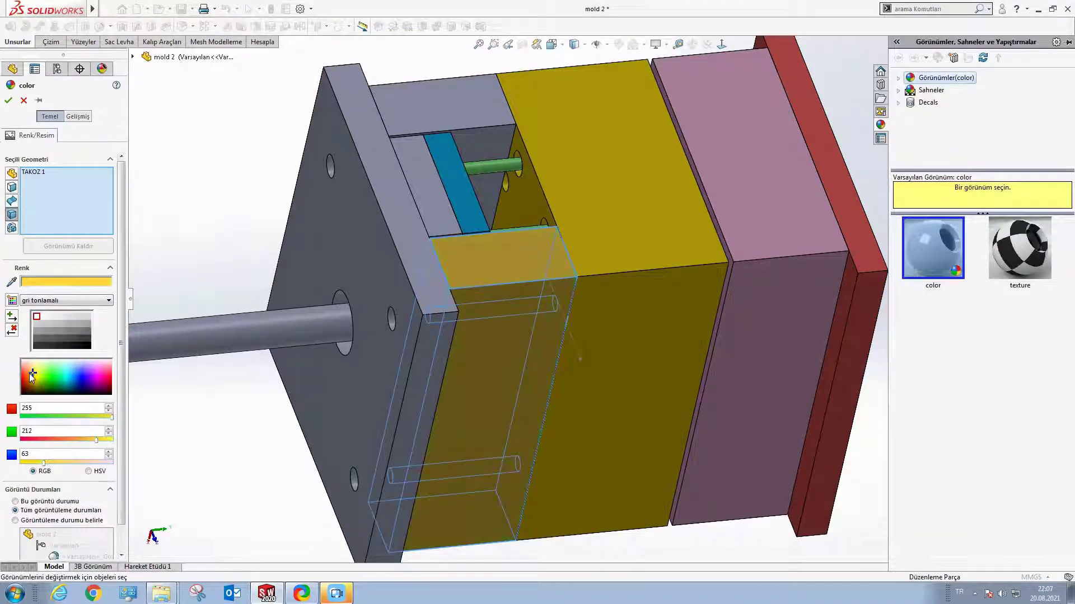
{"action": "left_click", "coordinate": [29, 373]}
{"action": "left_click", "coordinate": [436, 104]}
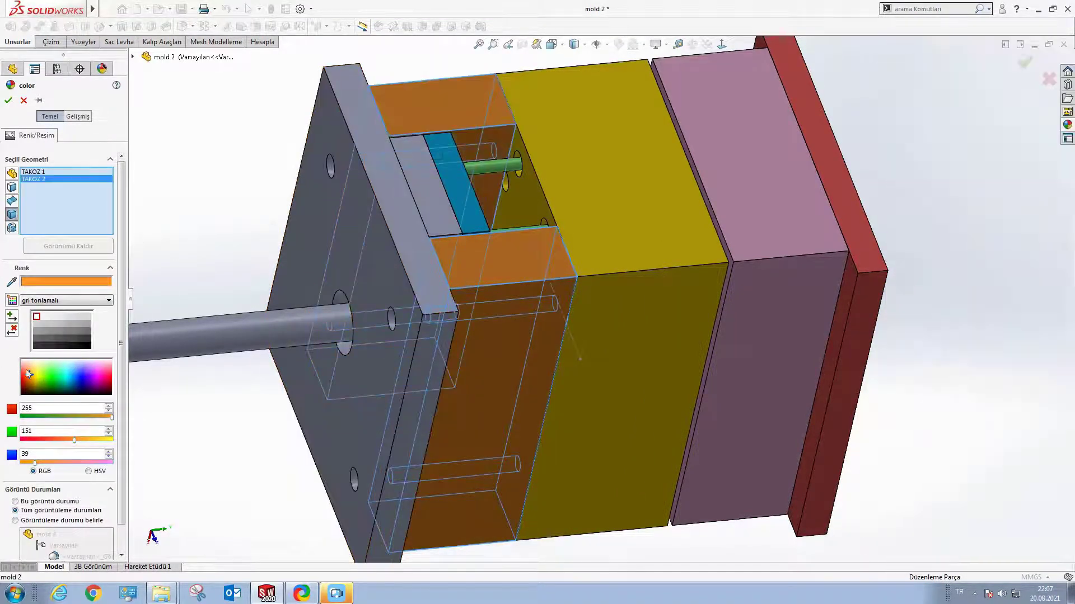
{"action": "left_click", "coordinate": [7, 100]}
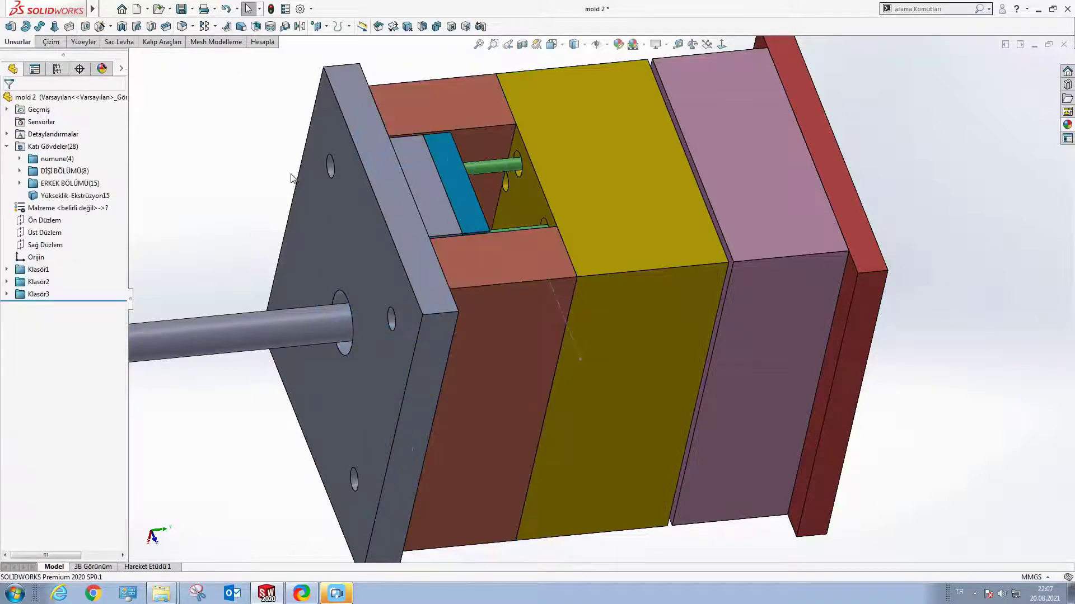
Step: Colour the ERKEK ARKA PLAKA back plate dark grey (112,112,112)
{"action": "right_click", "coordinate": [360, 191]}
{"action": "left_click", "coordinate": [453, 153]}
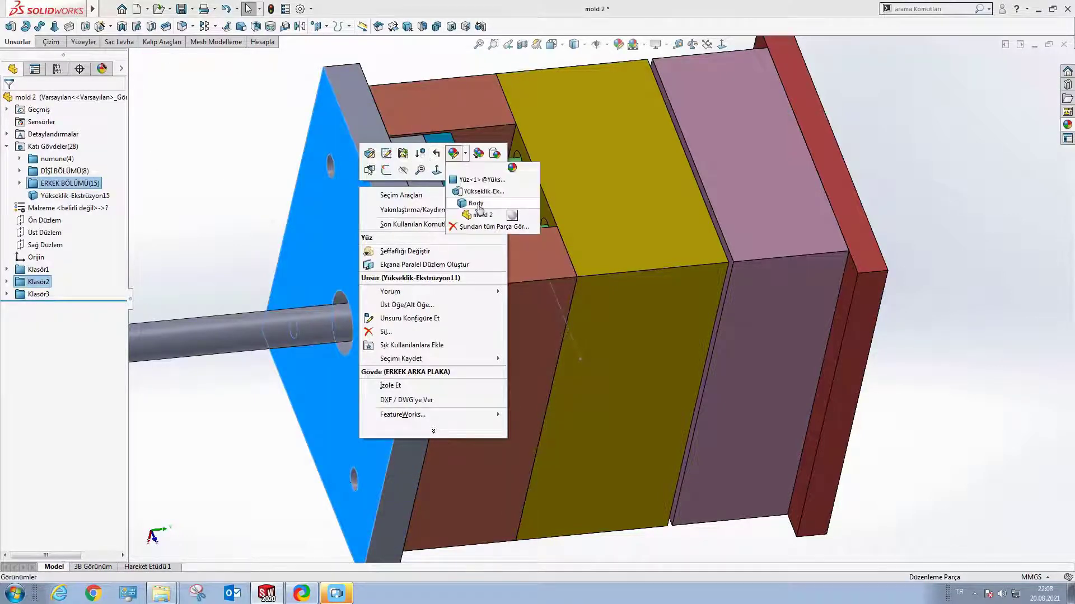
{"action": "left_click", "coordinate": [475, 203]}
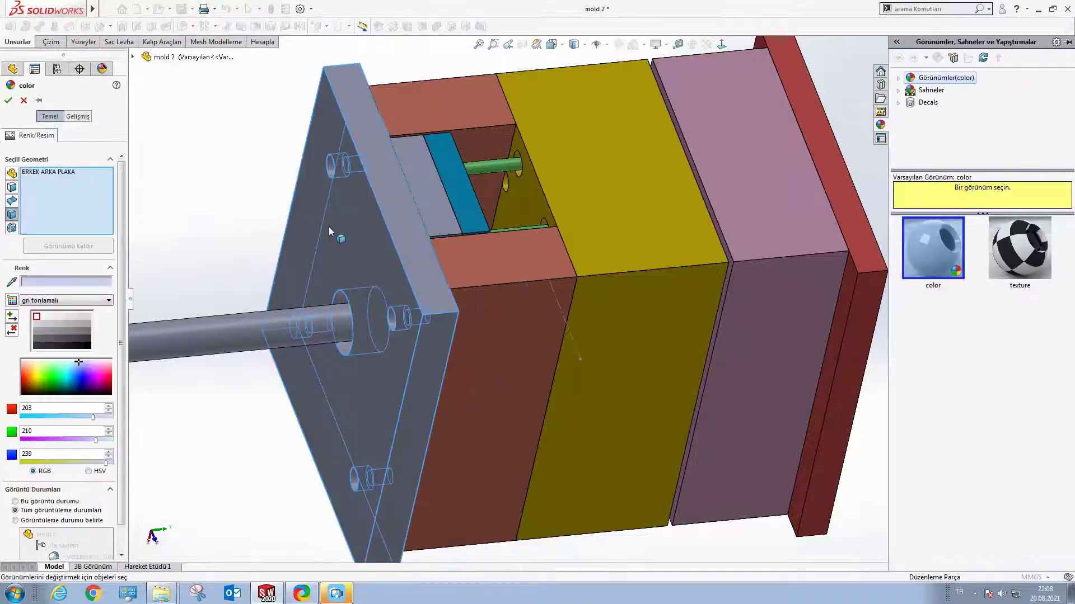
{"action": "left_click", "coordinate": [88, 331]}
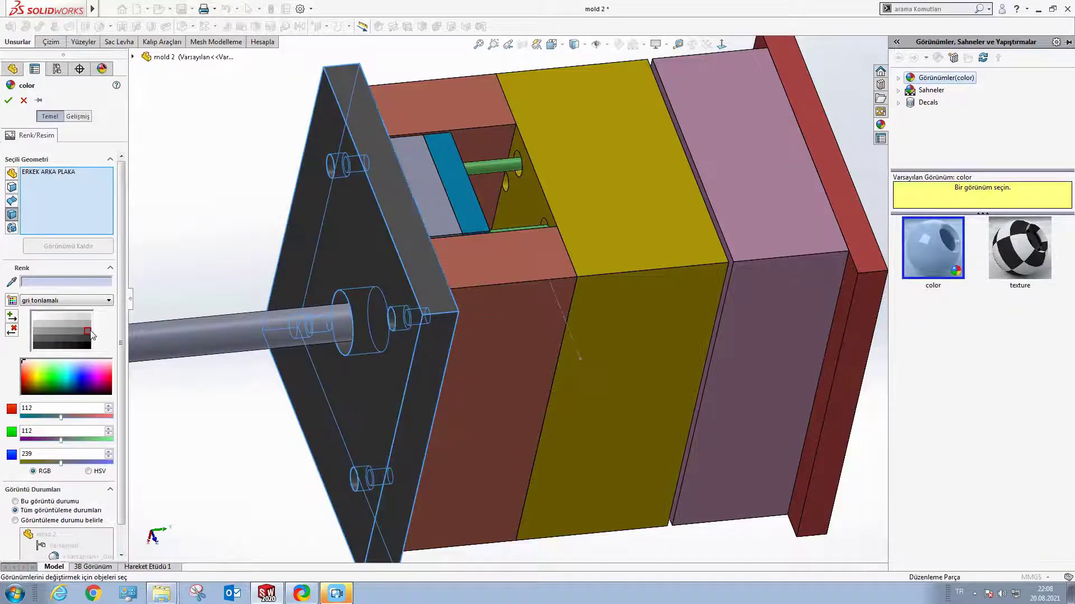
{"action": "left_click", "coordinate": [9, 103]}
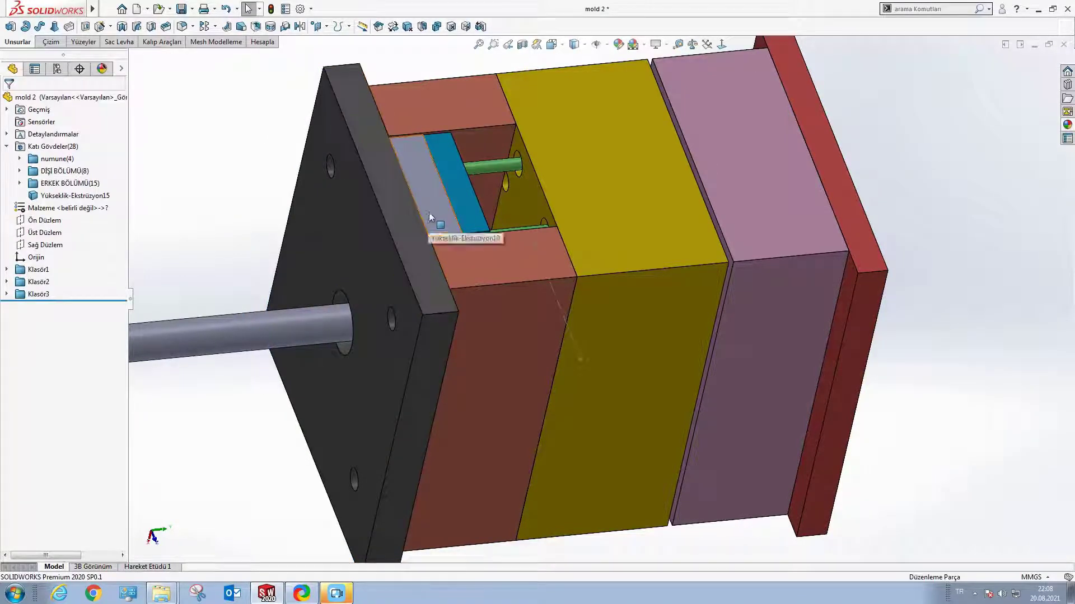
Step: Colour the İTİCİ ARKA PLAKA ejector plate light blue
{"action": "right_click", "coordinate": [434, 193]}
{"action": "mouse_move", "coordinate": [528, 159]}
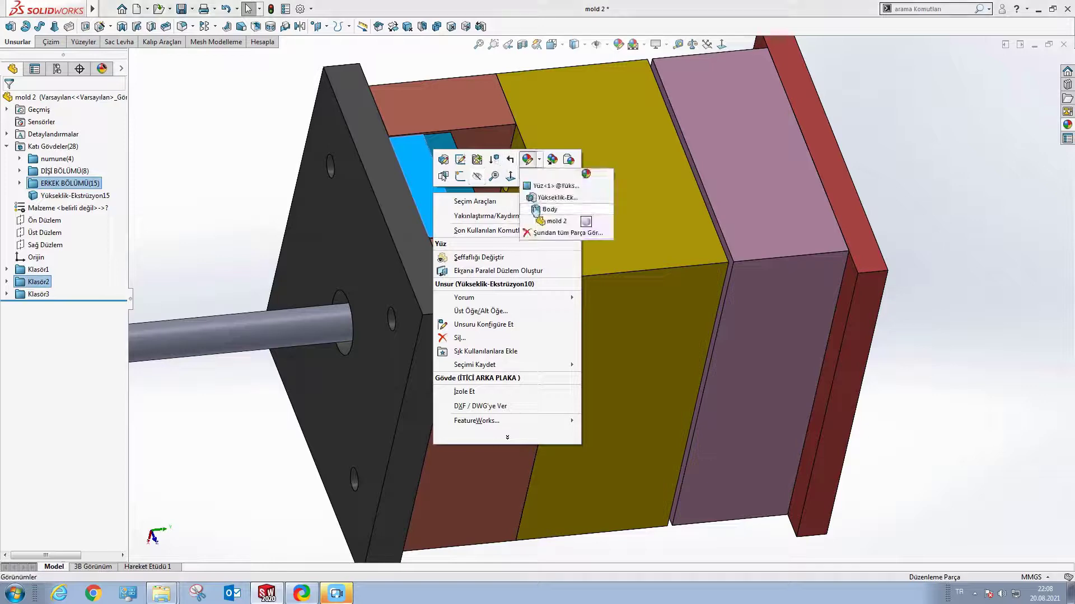
{"action": "left_click", "coordinate": [546, 209]}
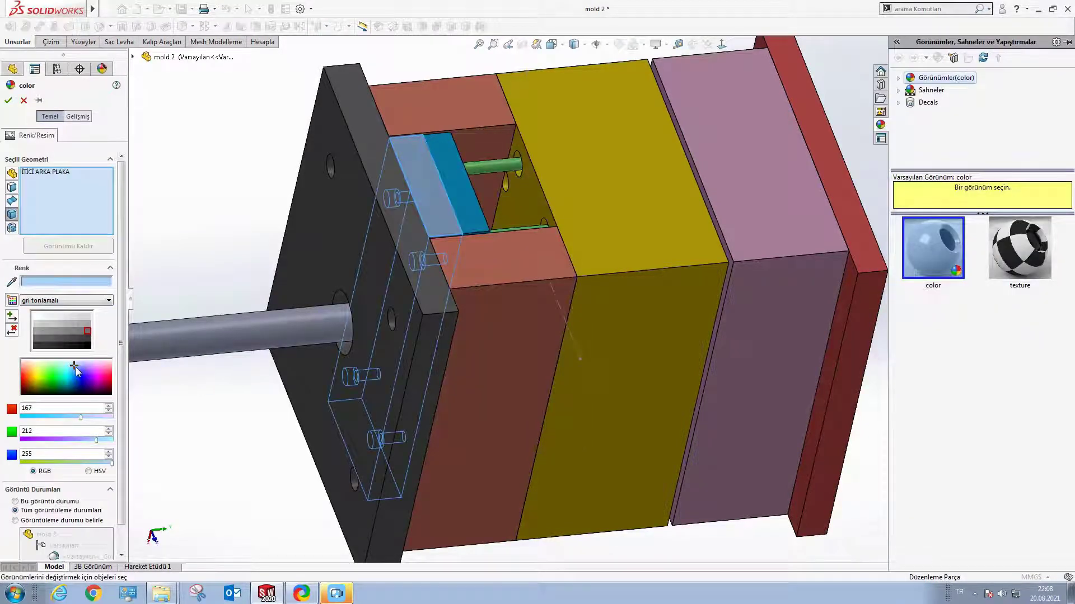
{"action": "key", "text": "Return"}
{"action": "scroll", "coordinate": [677, 314], "scroll_direction": "up", "scroll_amount": 3}
{"action": "mouse_move", "coordinate": [678, 314]}
{"action": "middle_mouse_down"}
{"action": "mouse_move", "coordinate": [616, 280]}
{"action": "mouse_move", "coordinate": [609, 261]}
{"action": "middle_mouse_up"}
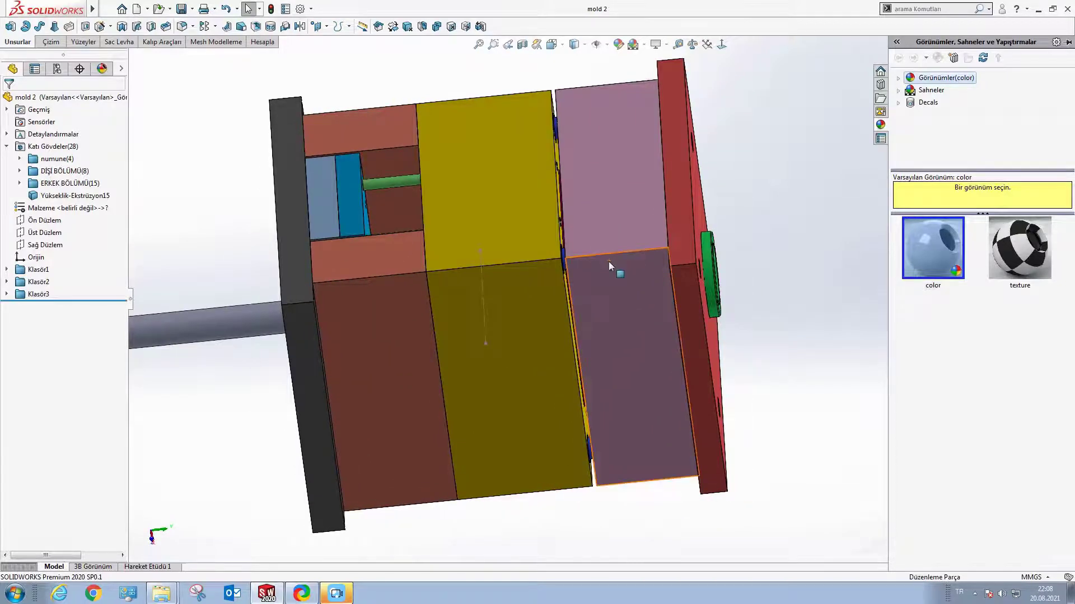
{"action": "scroll", "coordinate": [608, 261], "scroll_direction": "up", "scroll_amount": 3}
{"action": "mouse_move", "coordinate": [570, 302]}
{"action": "middle_mouse_down"}
{"action": "mouse_move", "coordinate": [612, 281]}
{"action": "mouse_move", "coordinate": [583, 251]}
{"action": "middle_mouse_up"}
{"action": "scroll", "coordinate": [654, 282], "scroll_direction": "down", "scroll_amount": 2}
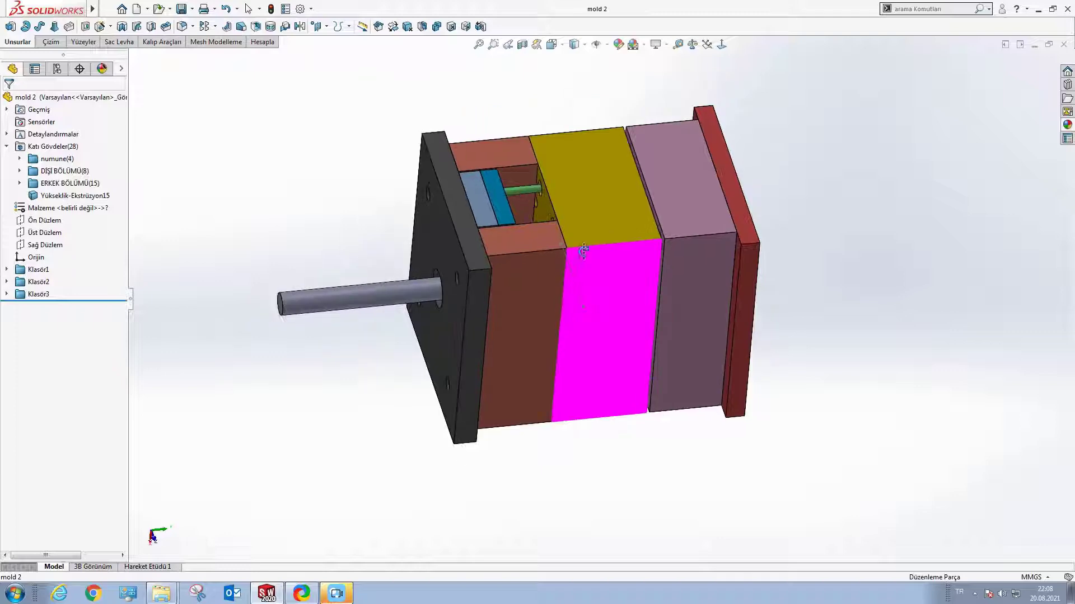
{"action": "scroll", "coordinate": [783, 224], "scroll_direction": "down", "scroll_amount": 2}
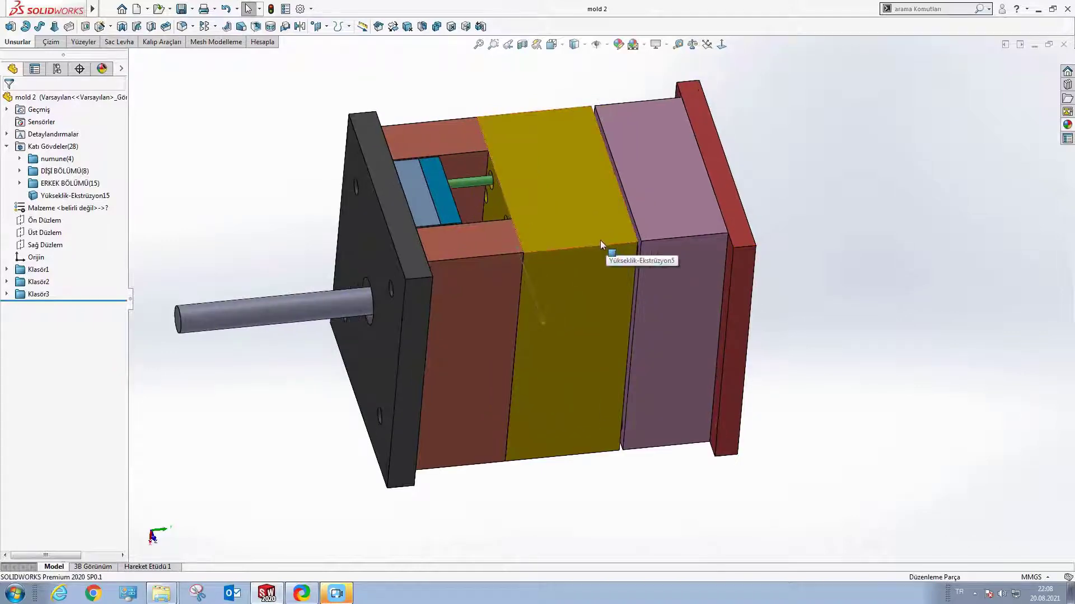
{"action": "scroll", "coordinate": [600, 244], "scroll_direction": "up", "scroll_amount": 1}
{"action": "middle_click_drag", "start_coordinate": [600, 244], "coordinate": [565, 246]}
{"action": "right_click", "coordinate": [654, 168]}
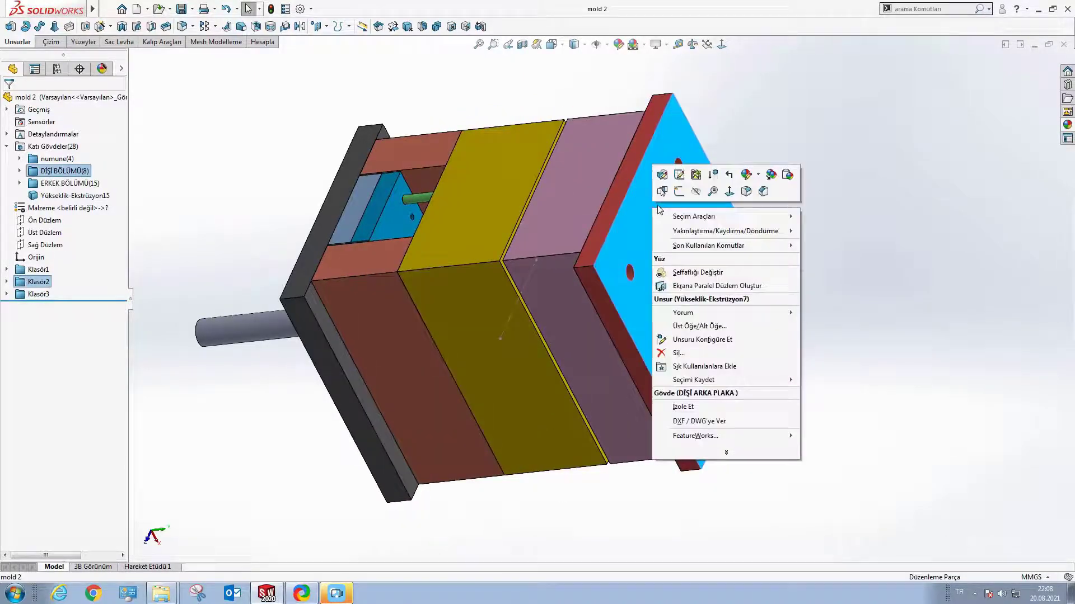
{"action": "left_click", "coordinate": [697, 195]}
{"action": "scroll", "coordinate": [803, 288], "scroll_direction": "up", "scroll_amount": 2}
{"action": "right_click", "coordinate": [684, 246]}
{"action": "left_click", "coordinate": [712, 235]}
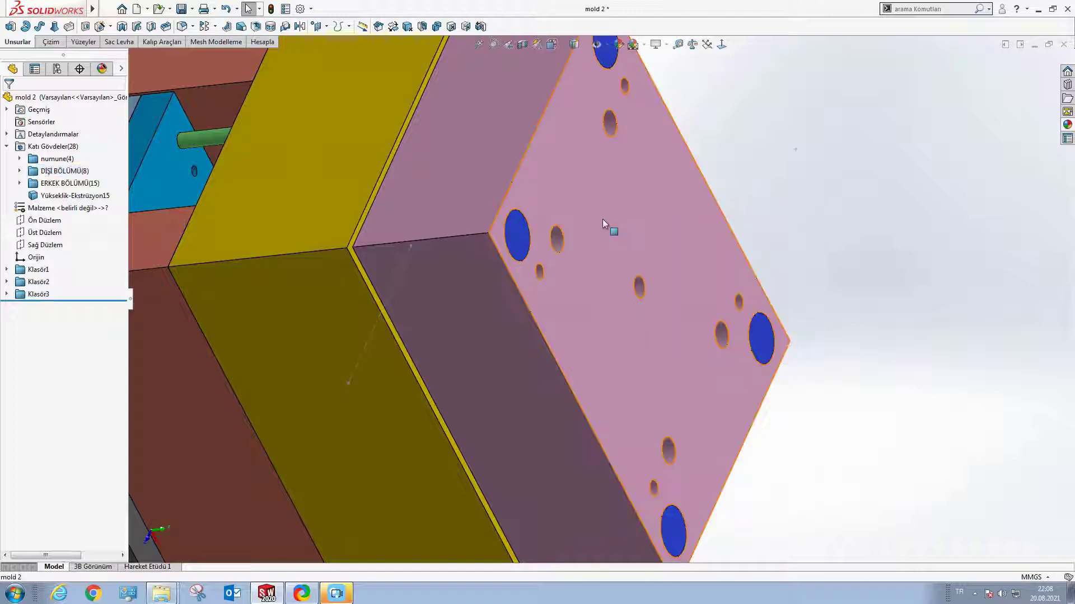
{"action": "right_click", "coordinate": [604, 224]}
{"action": "left_click", "coordinate": [631, 213]}
{"action": "scroll", "coordinate": [579, 256], "scroll_direction": "up", "scroll_amount": 3}
{"action": "scroll", "coordinate": [528, 277], "scroll_direction": "up", "scroll_amount": 1}
{"action": "scroll", "coordinate": [508, 213], "scroll_direction": "down", "scroll_amount": 5}
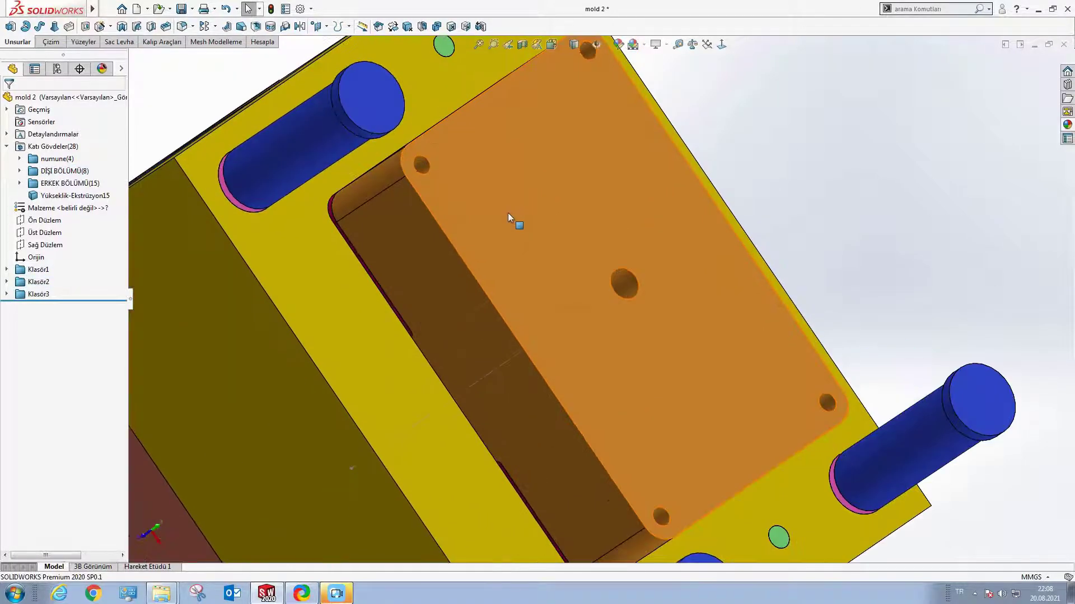
{"action": "right_click", "coordinate": [508, 212]}
{"action": "left_click", "coordinate": [558, 188]}
{"action": "scroll", "coordinate": [552, 283], "scroll_direction": "up", "scroll_amount": 3}
{"action": "scroll", "coordinate": [549, 288], "scroll_direction": "down", "scroll_amount": 4}
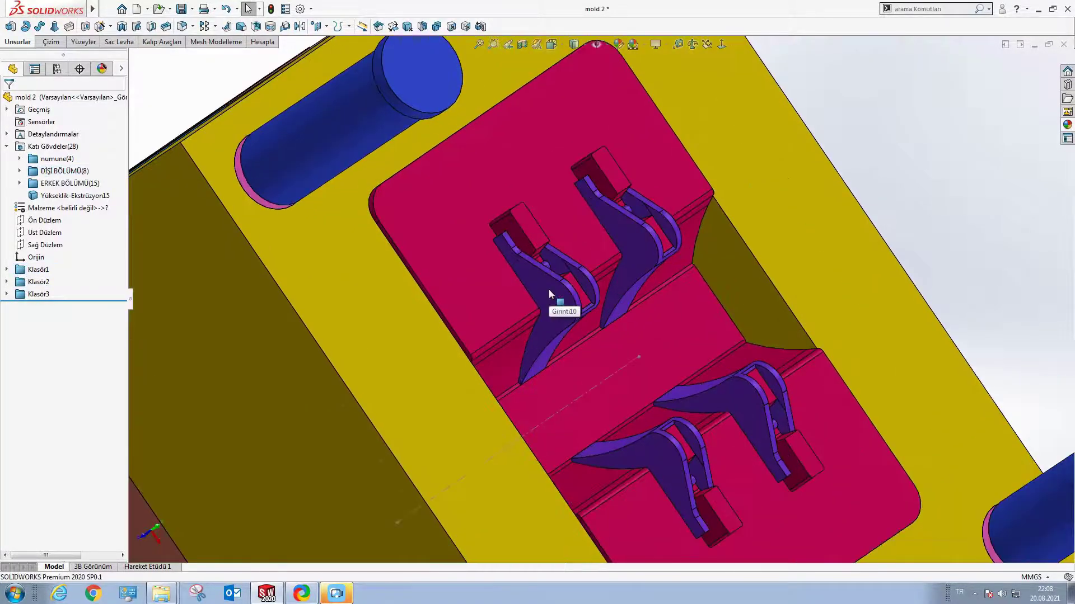
{"action": "scroll", "coordinate": [548, 289], "scroll_direction": "up", "scroll_amount": 3}
{"action": "scroll", "coordinate": [592, 284], "scroll_direction": "down", "scroll_amount": 3}
{"action": "middle_click_drag", "start_coordinate": [592, 284], "coordinate": [533, 344]}
{"action": "scroll", "coordinate": [550, 290], "scroll_direction": "down", "scroll_amount": 4}
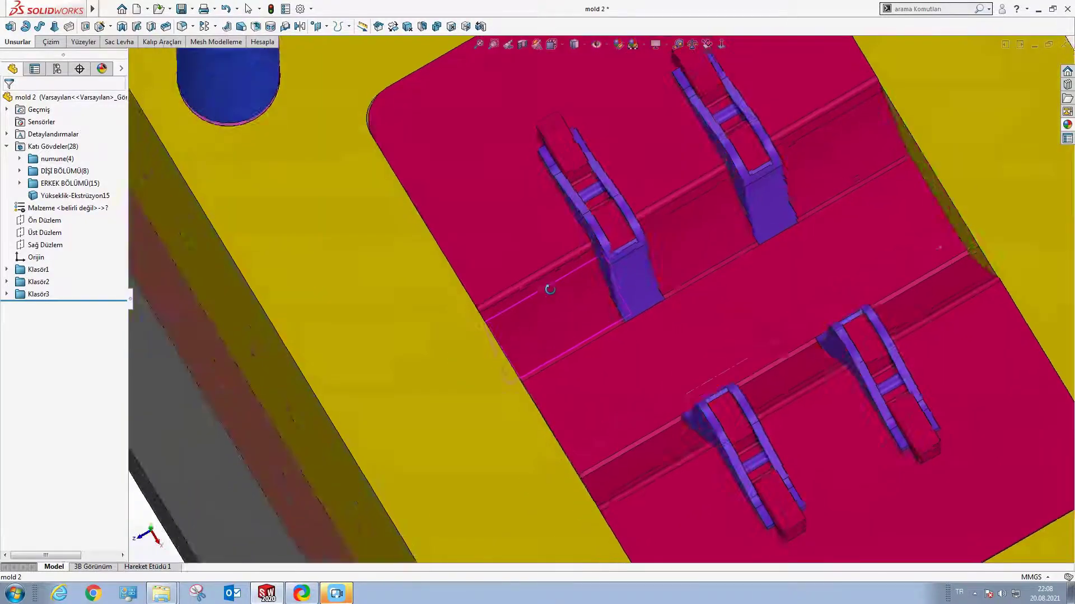
{"action": "middle_click_drag", "start_coordinate": [550, 290], "coordinate": [578, 308]}
{"action": "scroll", "coordinate": [578, 308], "scroll_direction": "up", "scroll_amount": 3}
{"action": "scroll", "coordinate": [626, 240], "scroll_direction": "down", "scroll_amount": 3}
{"action": "scroll", "coordinate": [615, 218], "scroll_direction": "down", "scroll_amount": 2}
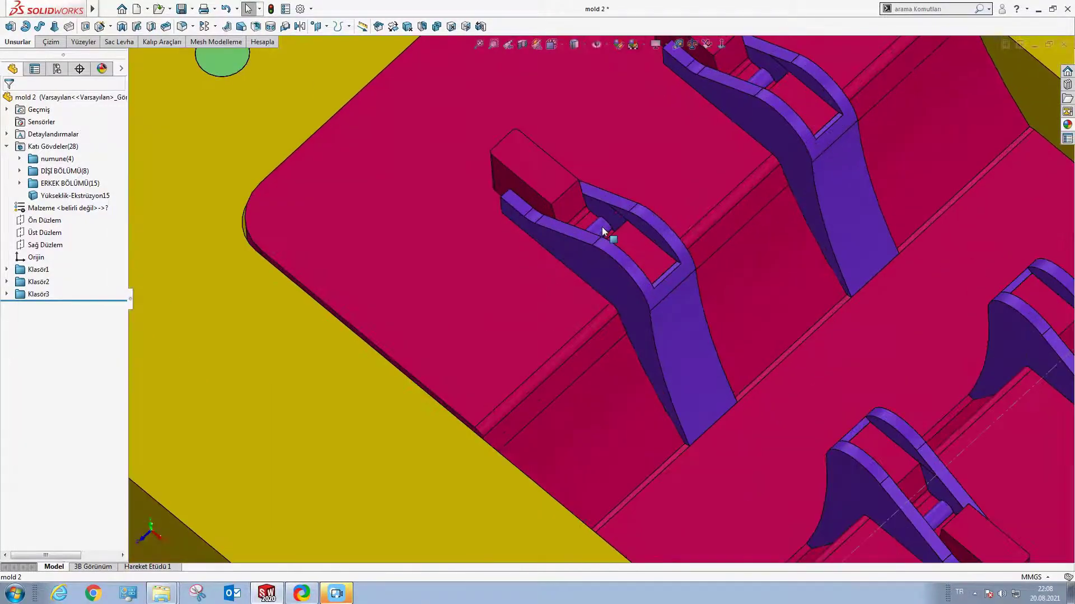
{"action": "scroll", "coordinate": [610, 288], "scroll_direction": "up", "scroll_amount": 2}
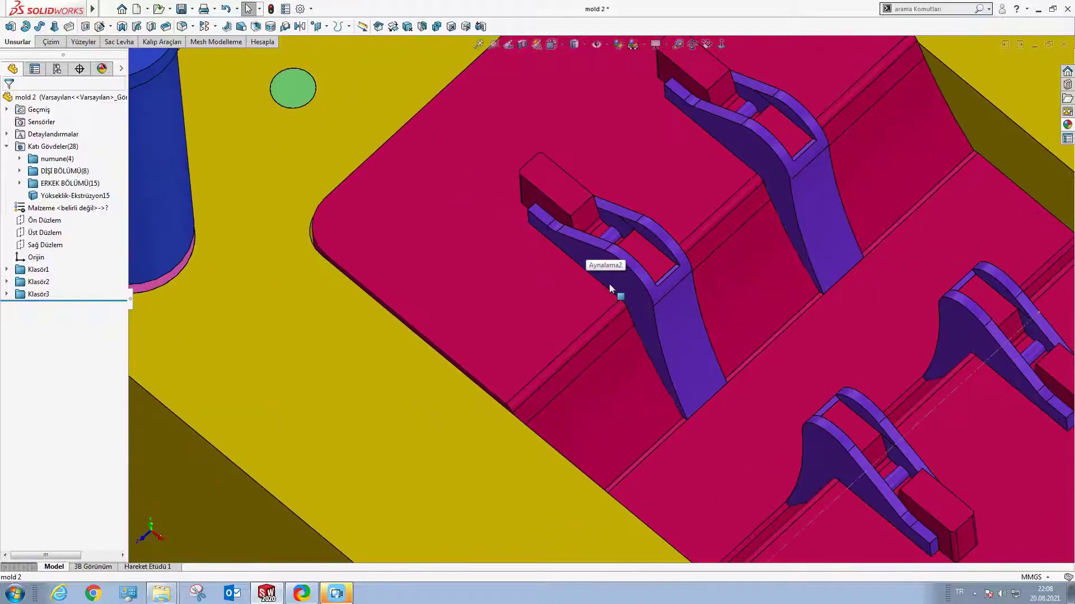
{"action": "scroll", "coordinate": [610, 288], "scroll_direction": "down", "scroll_amount": 2}
{"action": "scroll", "coordinate": [610, 290], "scroll_direction": "down", "scroll_amount": 3}
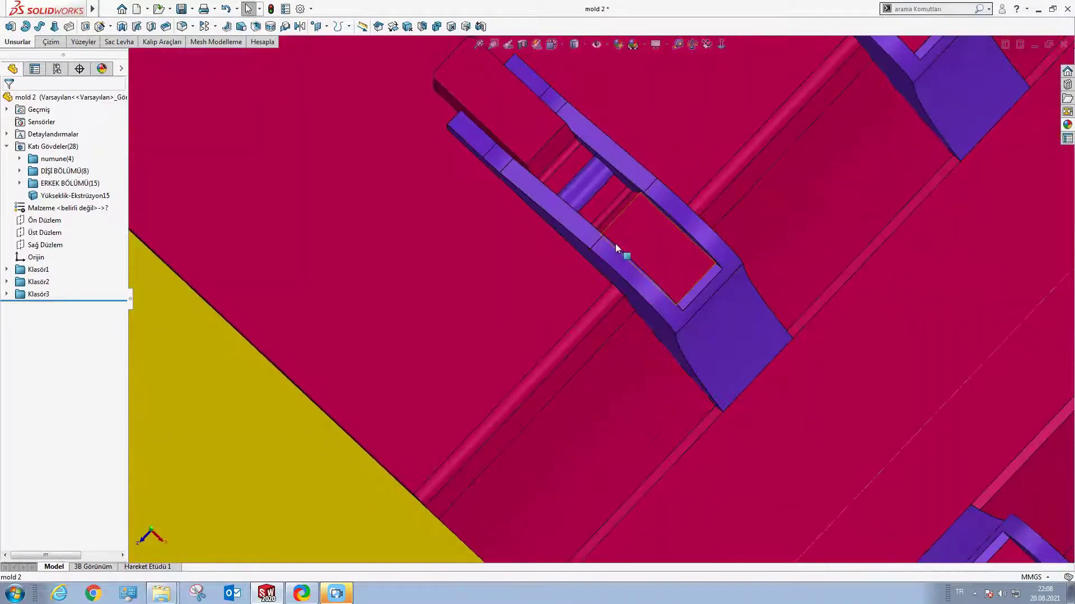
{"action": "scroll", "coordinate": [616, 246], "scroll_direction": "up", "scroll_amount": 2}
{"action": "middle_click_drag", "start_coordinate": [606, 252], "coordinate": [603, 292]}
{"action": "scroll", "coordinate": [604, 296], "scroll_direction": "down", "scroll_amount": 4}
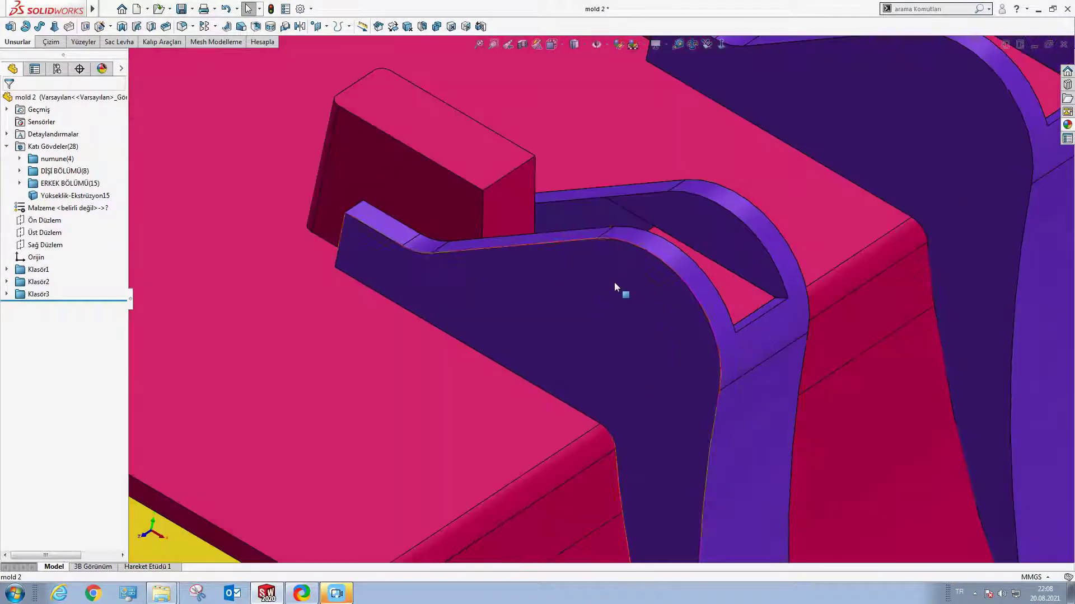
{"action": "scroll", "coordinate": [562, 355], "scroll_direction": "up", "scroll_amount": 2}
{"action": "scroll", "coordinate": [566, 338], "scroll_direction": "up", "scroll_amount": 3}
{"action": "scroll", "coordinate": [661, 408], "scroll_direction": "down", "scroll_amount": 2}
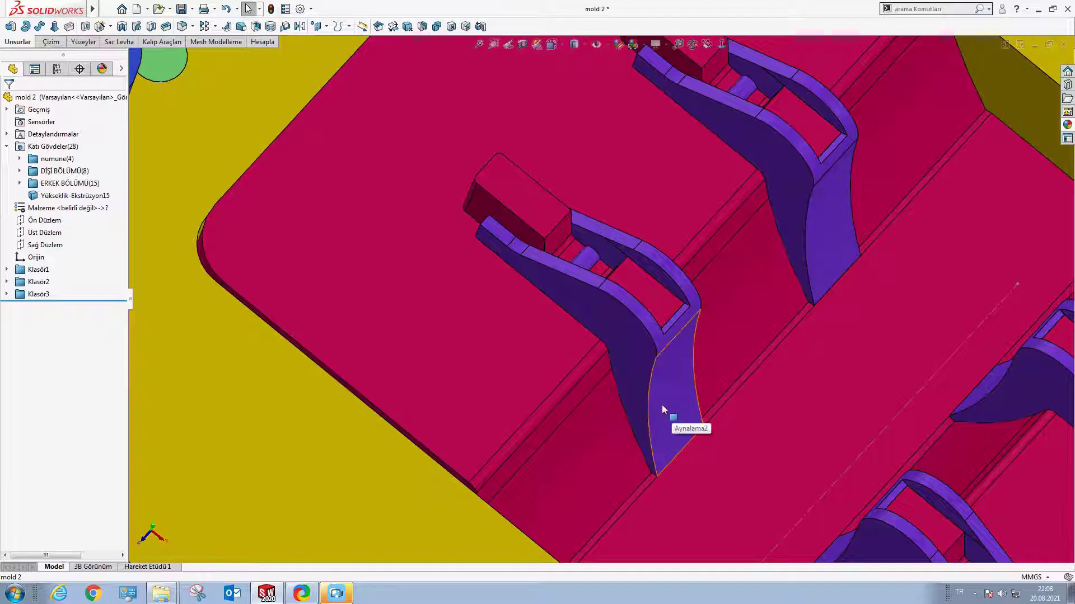
{"action": "scroll", "coordinate": [649, 369], "scroll_direction": "up", "scroll_amount": 5}
{"action": "scroll", "coordinate": [625, 325], "scroll_direction": "down", "scroll_amount": 3}
{"action": "scroll", "coordinate": [559, 253], "scroll_direction": "down", "scroll_amount": 2}
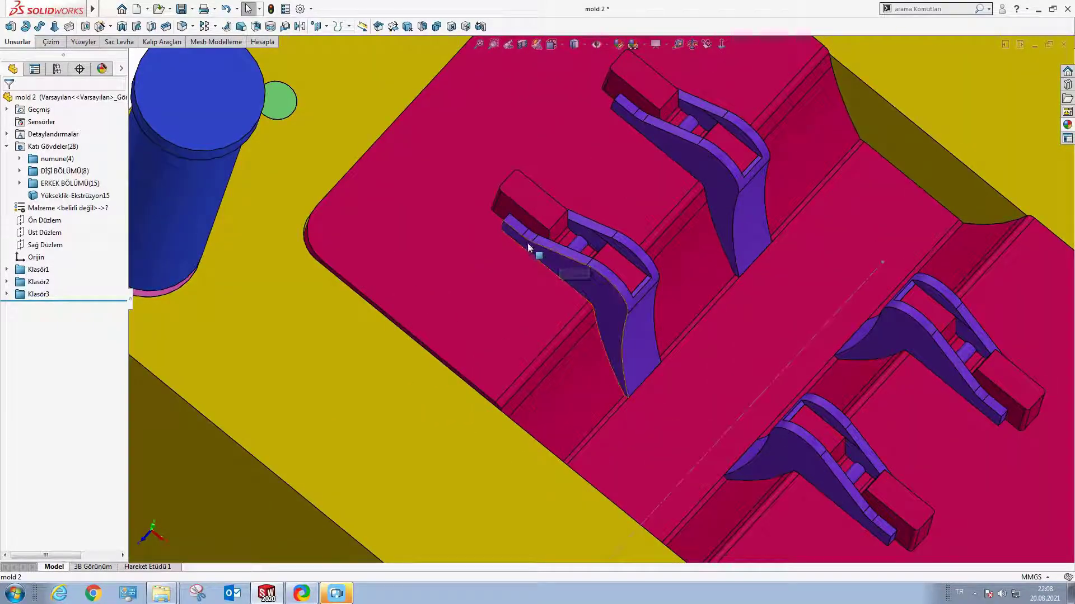
{"action": "scroll", "coordinate": [633, 352], "scroll_direction": "down", "scroll_amount": 3}
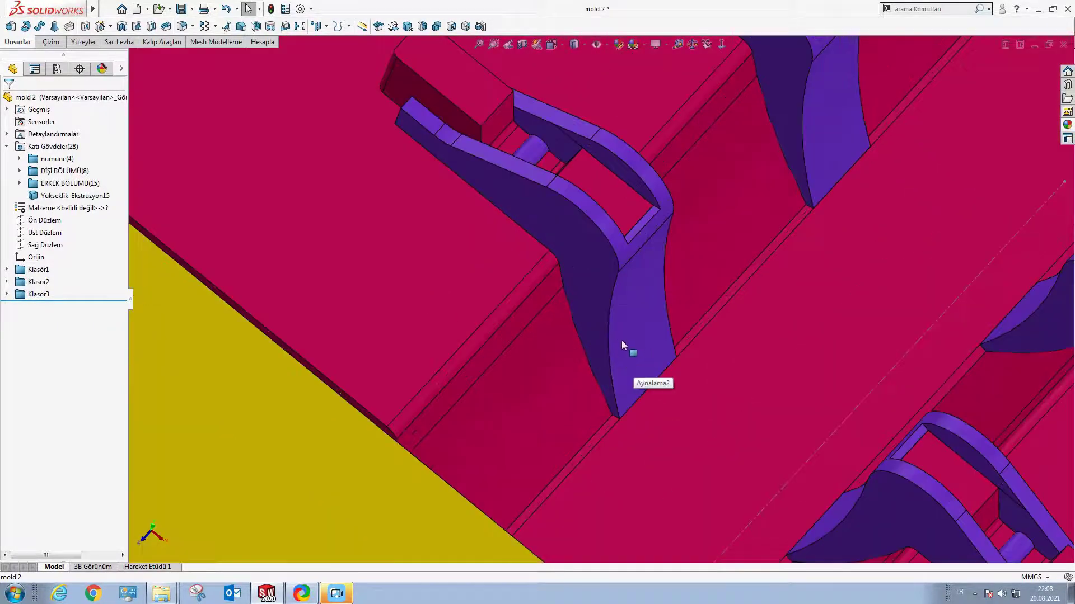
{"action": "scroll", "coordinate": [626, 351], "scroll_direction": "up", "scroll_amount": 4}
{"action": "scroll", "coordinate": [602, 331], "scroll_direction": "down", "scroll_amount": 3}
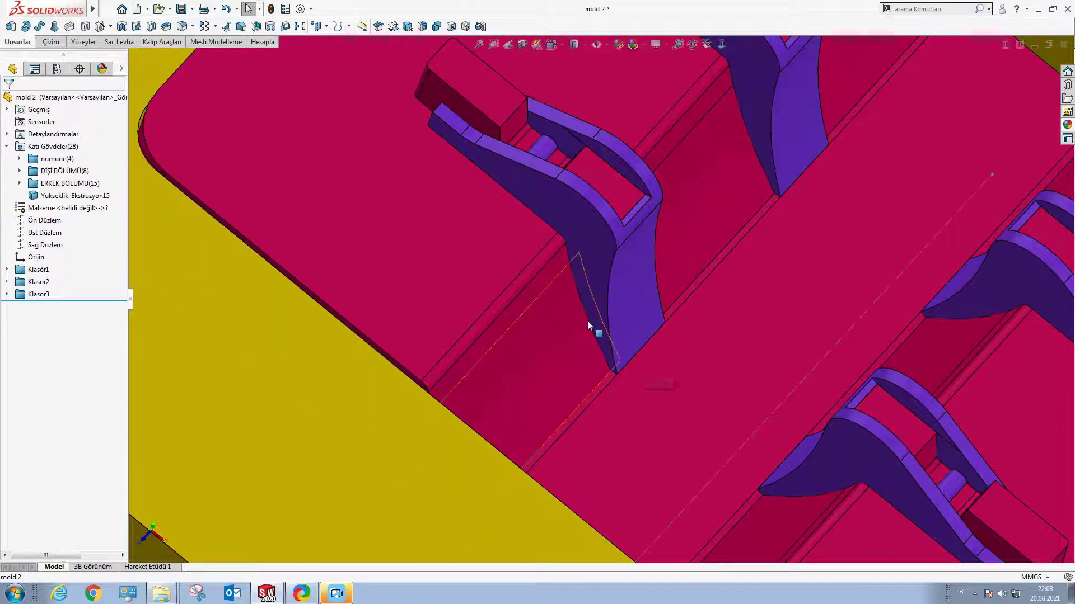
{"action": "scroll", "coordinate": [602, 302], "scroll_direction": "up", "scroll_amount": 4}
{"action": "scroll", "coordinate": [593, 302], "scroll_direction": "down", "scroll_amount": 4}
{"action": "scroll", "coordinate": [609, 320], "scroll_direction": "up", "scroll_amount": 1}
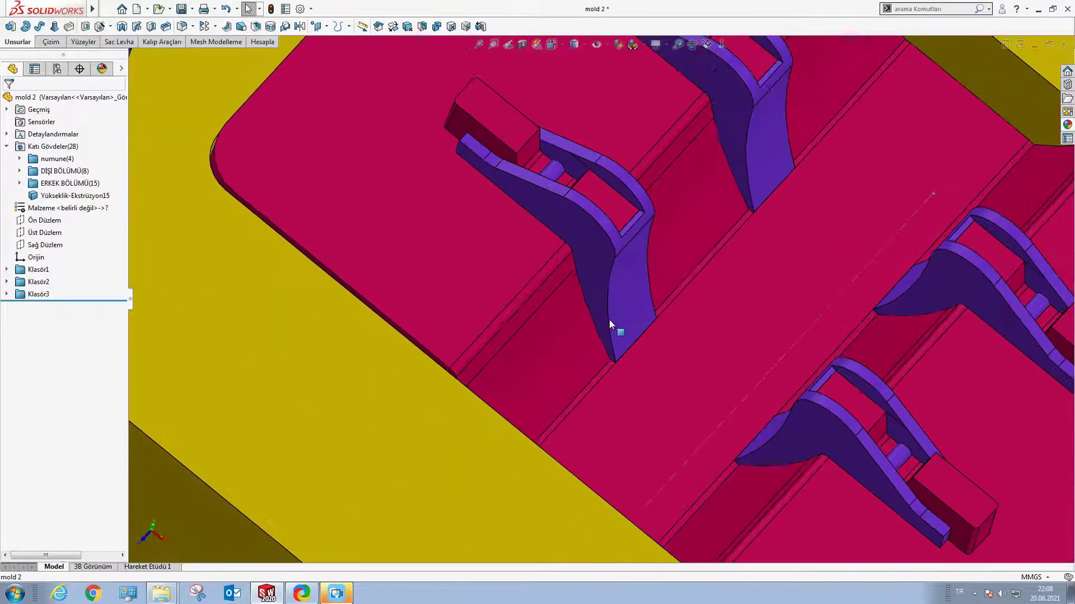
{"action": "scroll", "coordinate": [609, 320], "scroll_direction": "down", "scroll_amount": 2}
Step: Hide the purple hook rib body to expose the pink cavity surface beneath it
{"action": "right_click", "coordinate": [628, 292]}
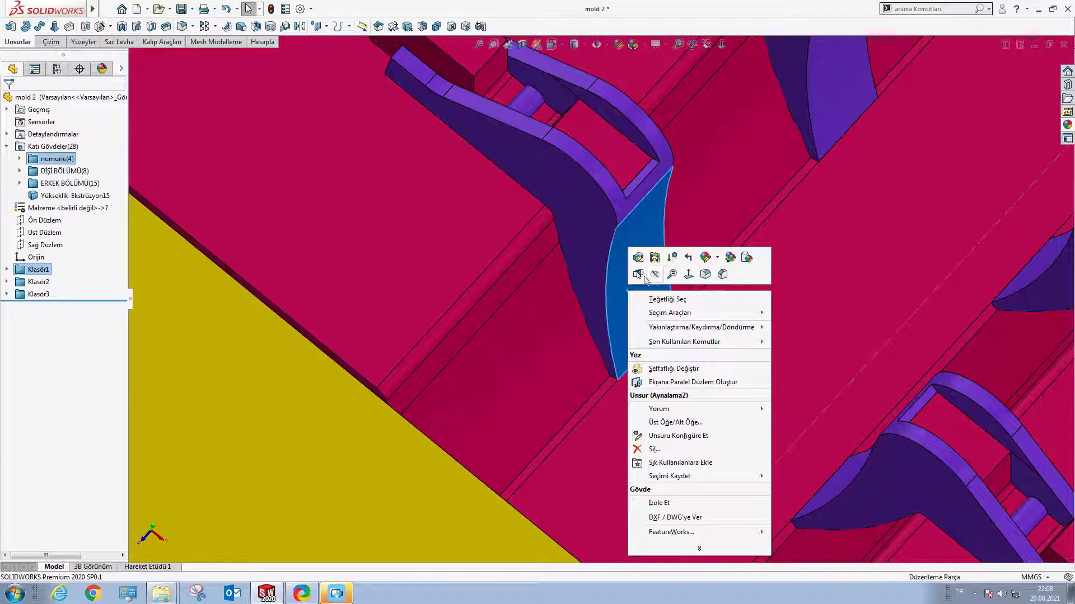
{"action": "left_click", "coordinate": [645, 279]}
{"action": "scroll", "coordinate": [635, 284], "scroll_direction": "up", "scroll_amount": 3}
{"action": "scroll", "coordinate": [621, 247], "scroll_direction": "down", "scroll_amount": 3}
{"action": "scroll", "coordinate": [626, 254], "scroll_direction": "up", "scroll_amount": 1}
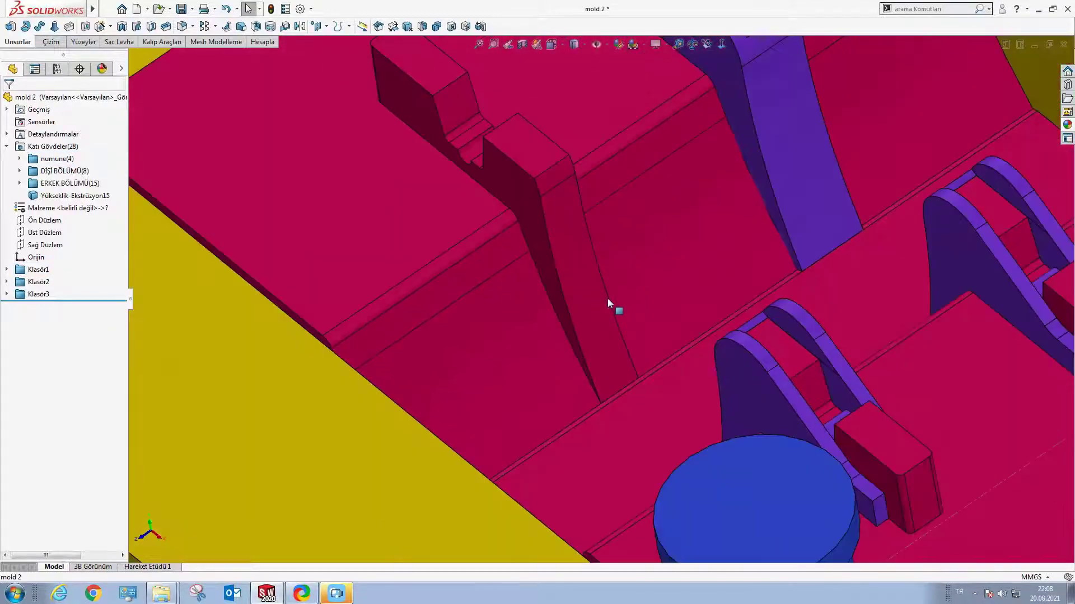
{"action": "scroll", "coordinate": [636, 294], "scroll_direction": "down", "scroll_amount": 1}
{"action": "scroll", "coordinate": [583, 336], "scroll_direction": "down", "scroll_amount": 1}
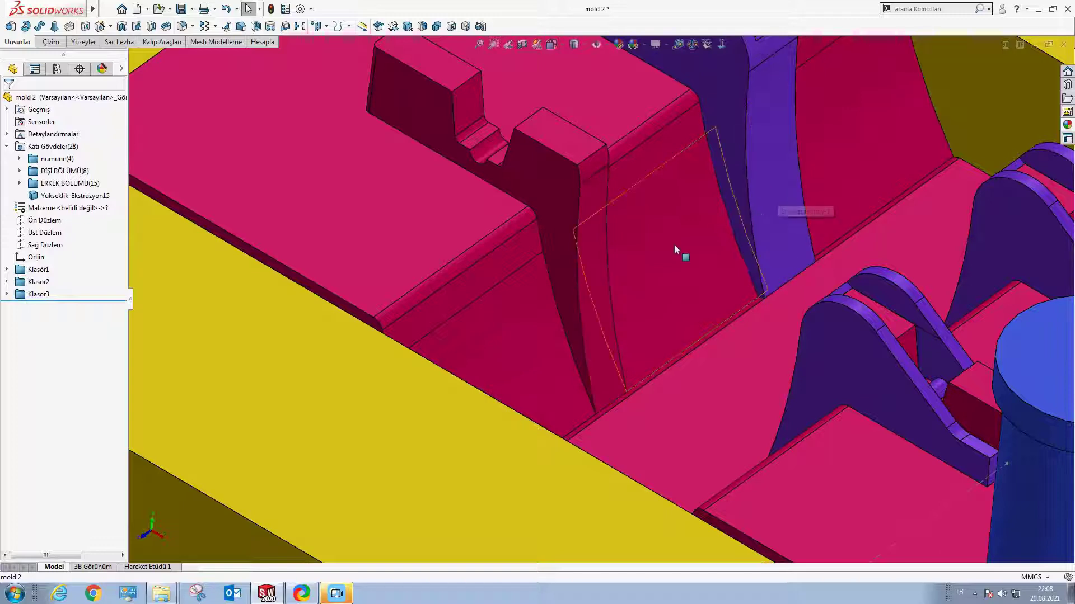
{"action": "middle_click_drag", "start_coordinate": [673, 244], "coordinate": [608, 289]}
Step: Orbit to a frontal view and zoom out to see the whole mold
{"action": "scroll", "coordinate": [608, 289], "scroll_direction": "up", "scroll_amount": 5}
{"action": "scroll", "coordinate": [599, 362], "scroll_direction": "up", "scroll_amount": 3}
{"action": "scroll", "coordinate": [617, 333], "scroll_direction": "up", "scroll_amount": 2}
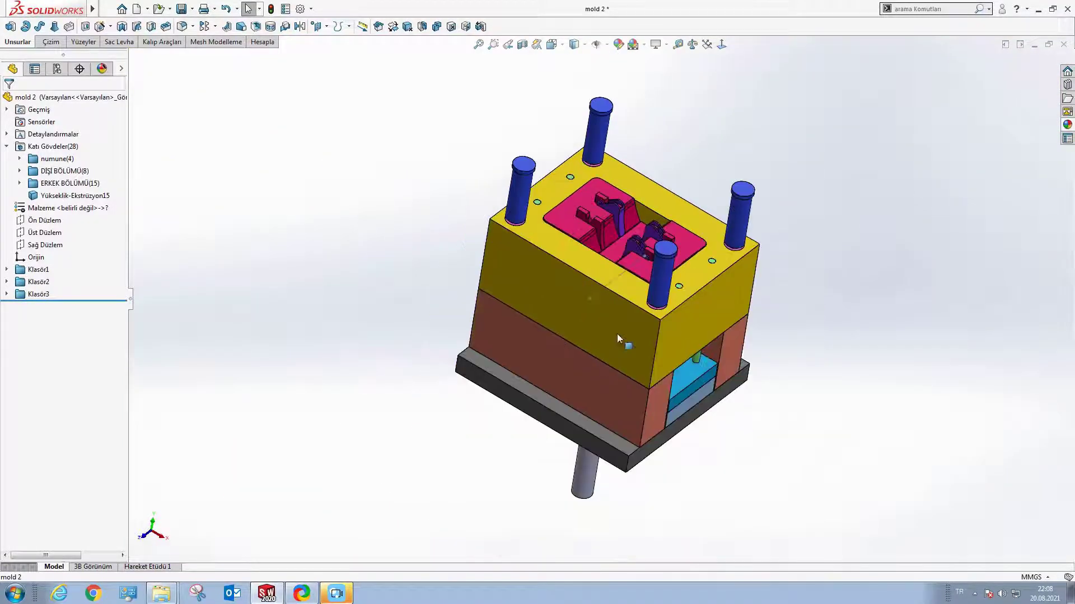
{"action": "scroll", "coordinate": [660, 317], "scroll_direction": "down", "scroll_amount": 2}
{"action": "middle_click_drag", "start_coordinate": [660, 316], "coordinate": [613, 258]}
{"action": "scroll", "coordinate": [610, 268], "scroll_direction": "up", "scroll_amount": 3}
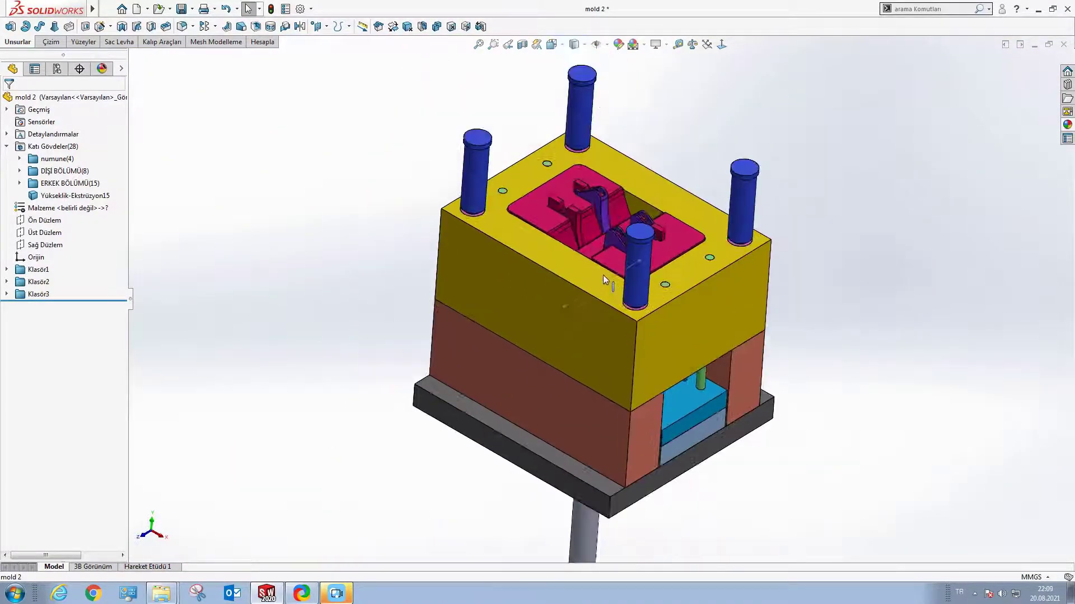
{"action": "scroll", "coordinate": [603, 281], "scroll_direction": "down", "scroll_amount": 4}
{"action": "scroll", "coordinate": [604, 280], "scroll_direction": "up", "scroll_amount": 2}
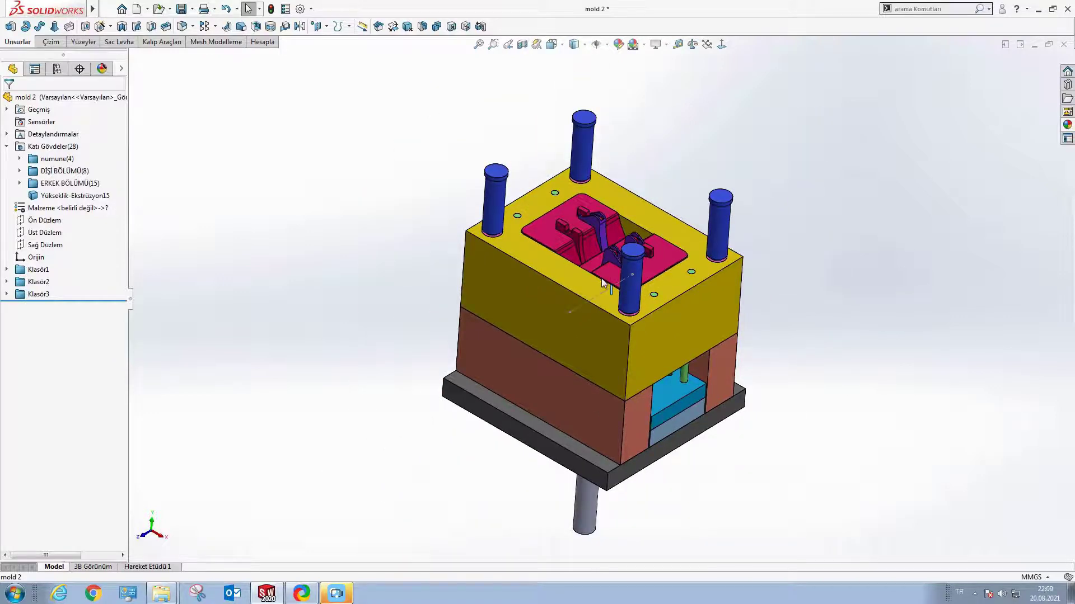
{"action": "scroll", "coordinate": [603, 283], "scroll_direction": "down", "scroll_amount": 1}
{"action": "scroll", "coordinate": [596, 275], "scroll_direction": "down", "scroll_amount": 2}
{"action": "scroll", "coordinate": [593, 268], "scroll_direction": "up", "scroll_amount": 1}
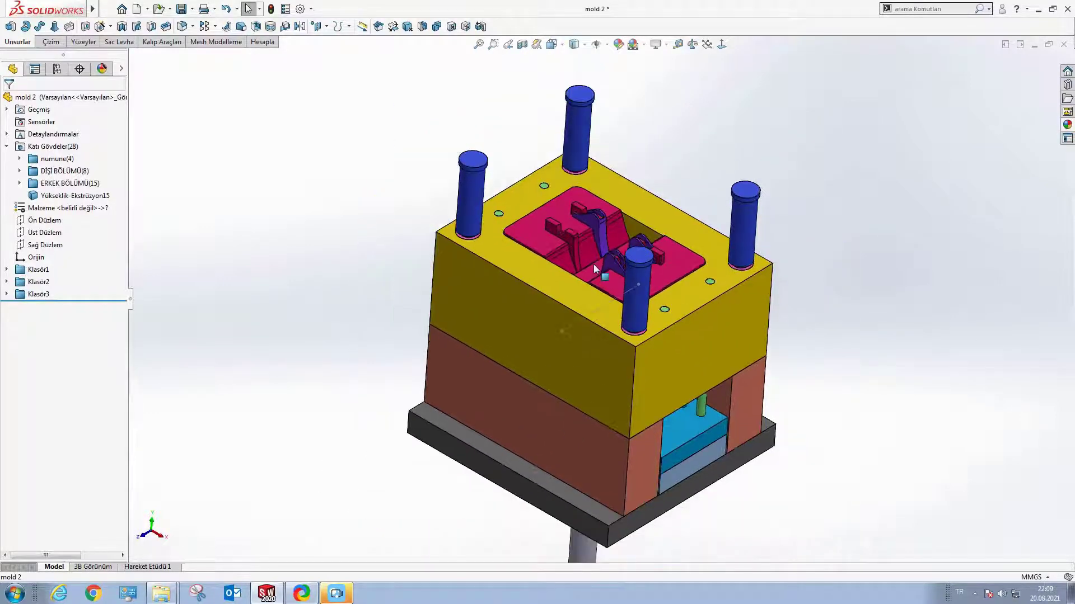
{"action": "scroll", "coordinate": [593, 267], "scroll_direction": "down", "scroll_amount": 2}
{"action": "scroll", "coordinate": [593, 265], "scroll_direction": "up", "scroll_amount": 1}
{"action": "scroll", "coordinate": [589, 309], "scroll_direction": "down", "scroll_amount": 1}
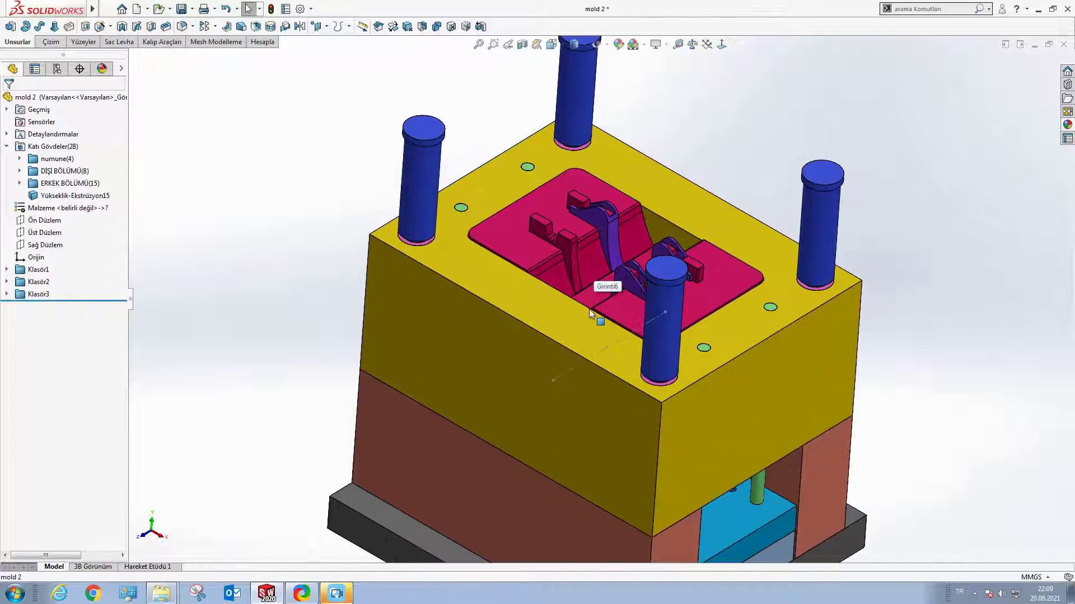
{"action": "scroll", "coordinate": [584, 351], "scroll_direction": "up", "scroll_amount": 2}
{"action": "scroll", "coordinate": [588, 341], "scroll_direction": "up", "scroll_amount": 1}
{"action": "scroll", "coordinate": [605, 319], "scroll_direction": "down", "scroll_amount": 1}
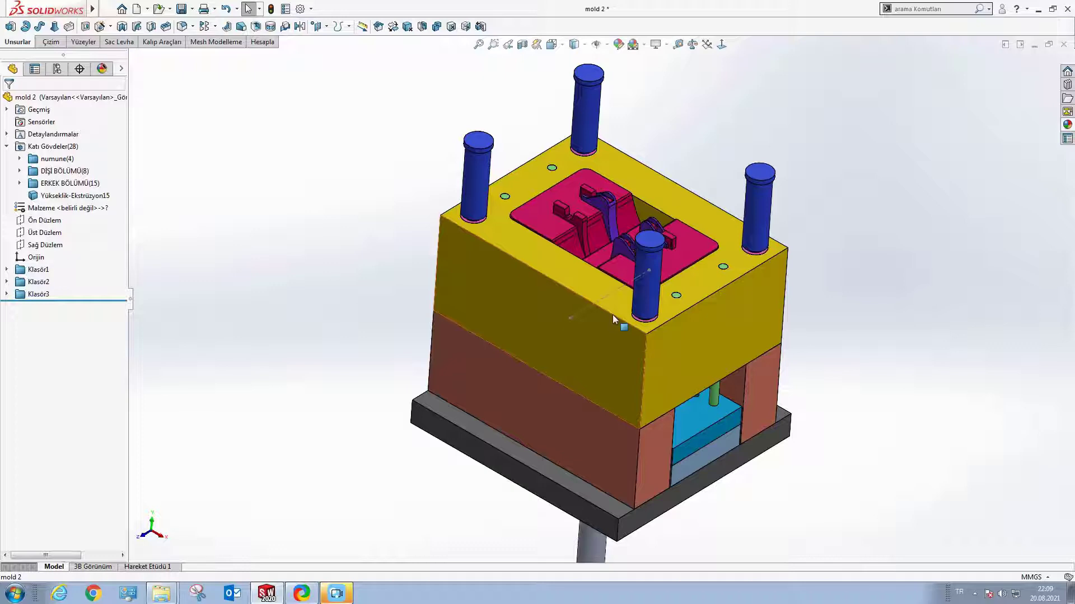
{"action": "scroll", "coordinate": [566, 257], "scroll_direction": "down", "scroll_amount": 5}
{"action": "scroll", "coordinate": [616, 214], "scroll_direction": "down", "scroll_amount": 2}
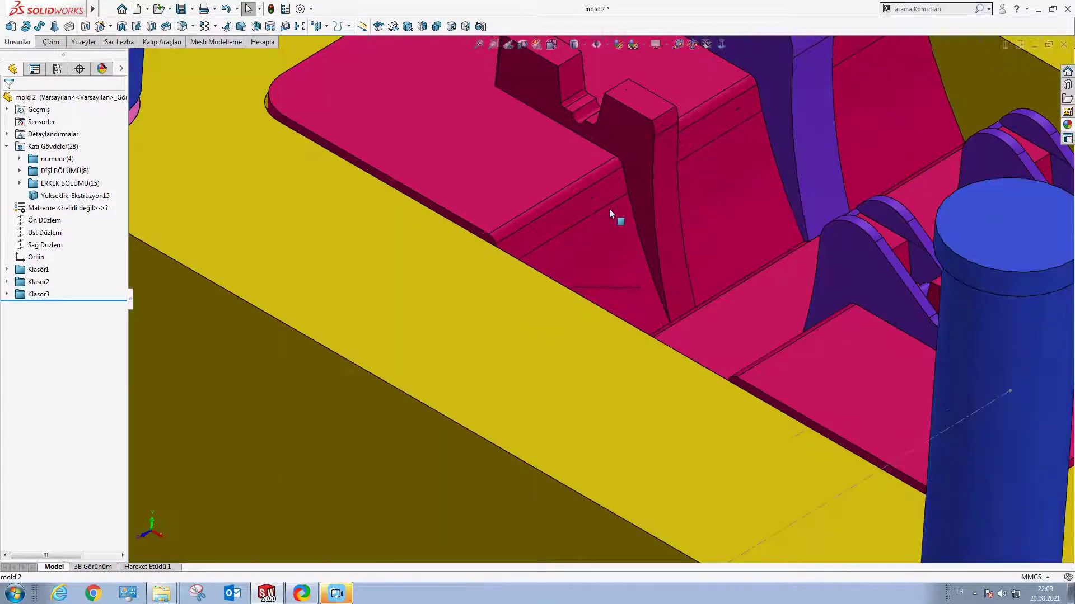
{"action": "scroll", "coordinate": [607, 218], "scroll_direction": "down", "scroll_amount": 2}
{"action": "scroll", "coordinate": [602, 221], "scroll_direction": "up", "scroll_amount": 5}
{"action": "scroll", "coordinate": [600, 218], "scroll_direction": "down", "scroll_amount": 5}
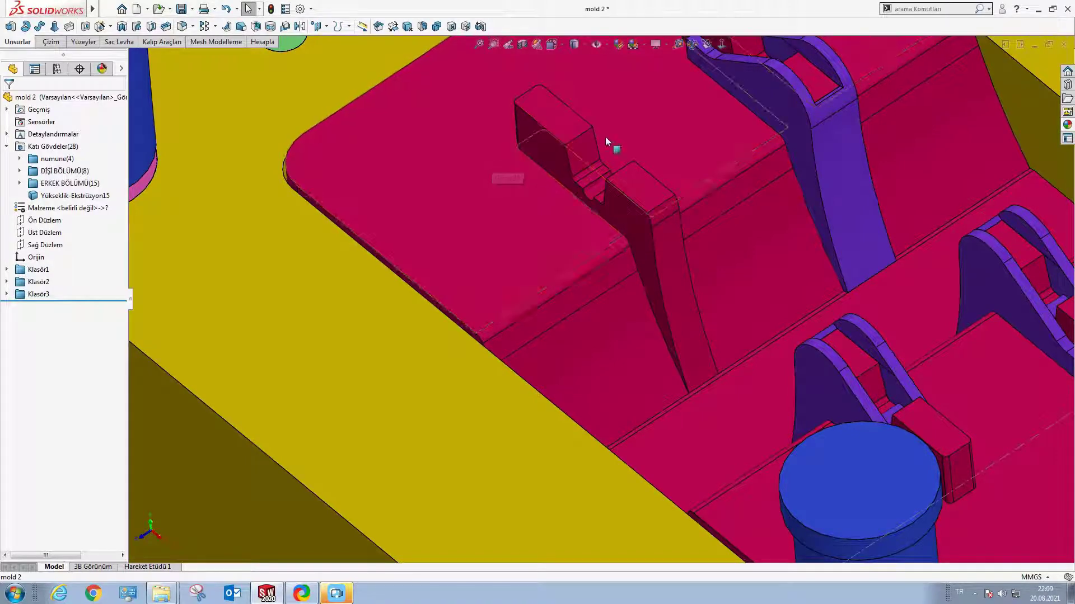
{"action": "scroll", "coordinate": [617, 250], "scroll_direction": "down", "scroll_amount": 2}
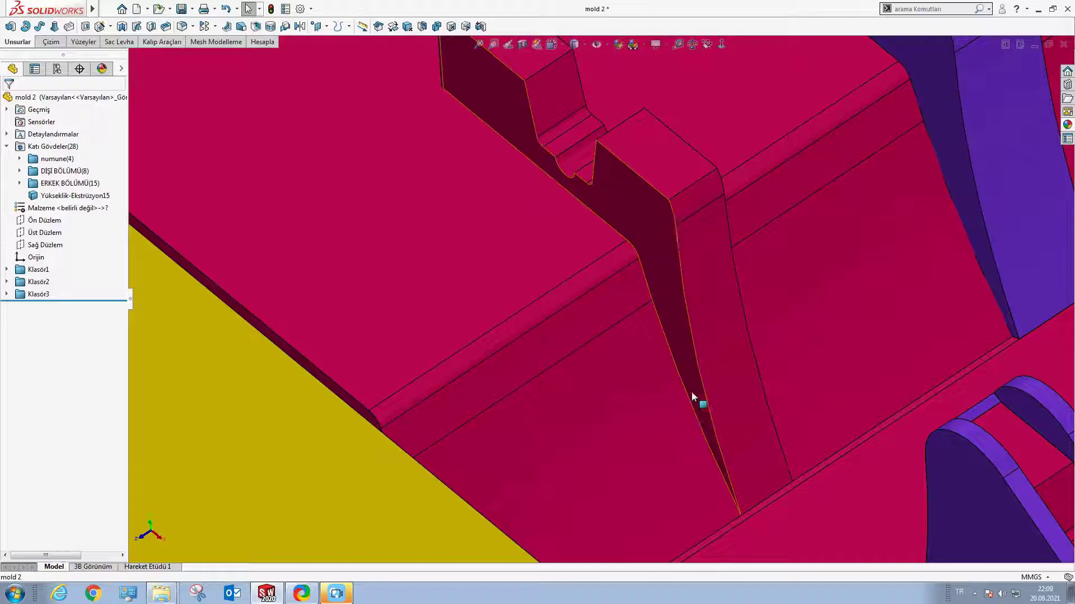
{"action": "middle_click_drag", "start_coordinate": [644, 330], "coordinate": [618, 244]}
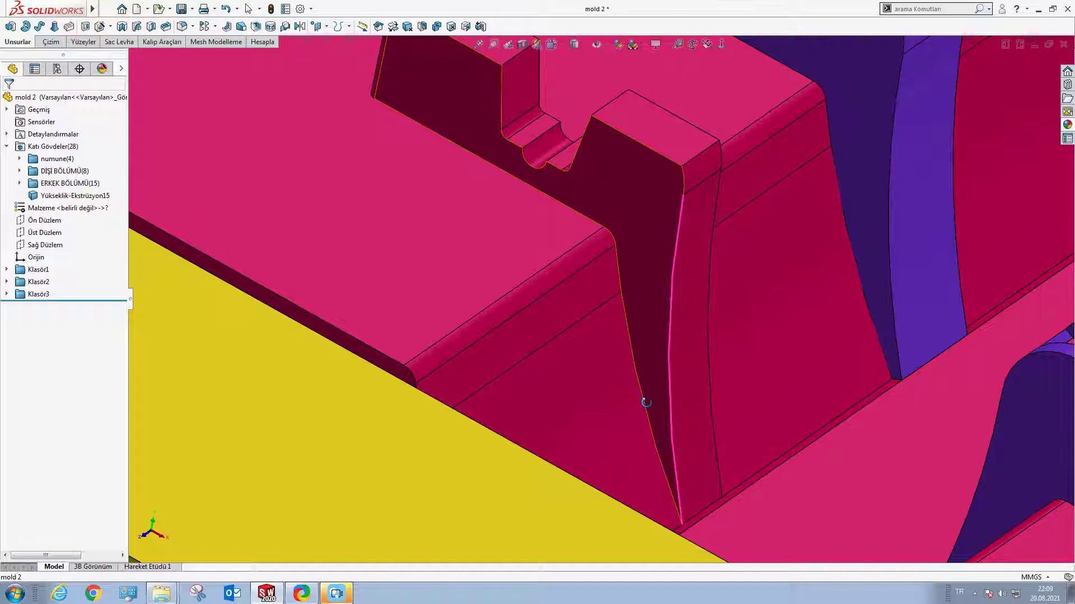
{"action": "middle_click_drag", "start_coordinate": [663, 450], "coordinate": [631, 427]}
{"action": "scroll", "coordinate": [631, 428], "scroll_direction": "up", "scroll_amount": 3}
{"action": "scroll", "coordinate": [639, 394], "scroll_direction": "down", "scroll_amount": 3}
{"action": "middle_click_drag", "start_coordinate": [612, 305], "coordinate": [548, 361]}
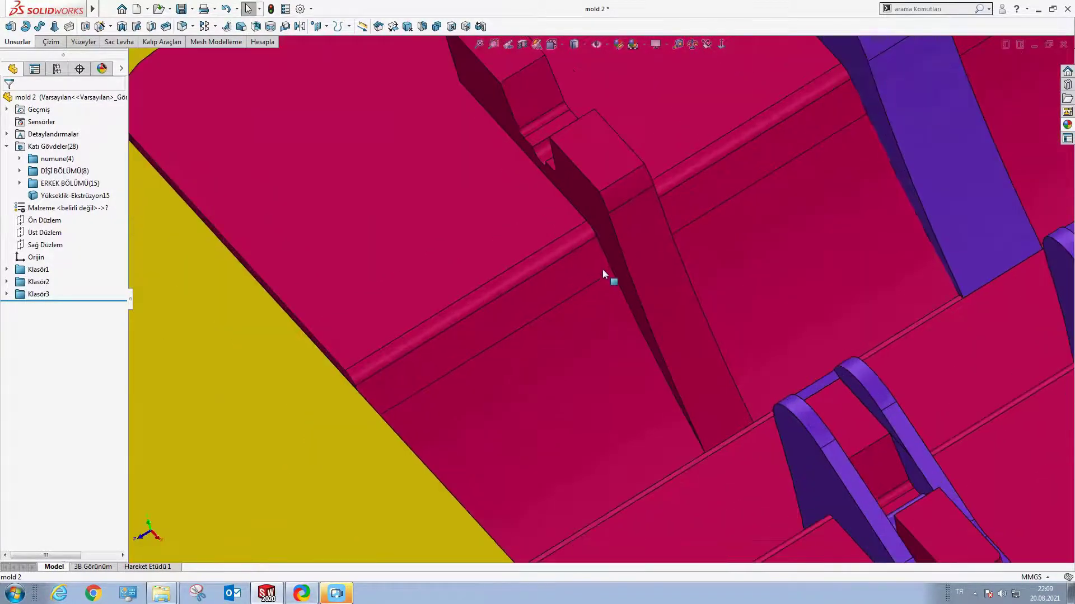
{"action": "scroll", "coordinate": [599, 302], "scroll_direction": "up", "scroll_amount": 3}
{"action": "scroll", "coordinate": [599, 302], "scroll_direction": "down", "scroll_amount": 3}
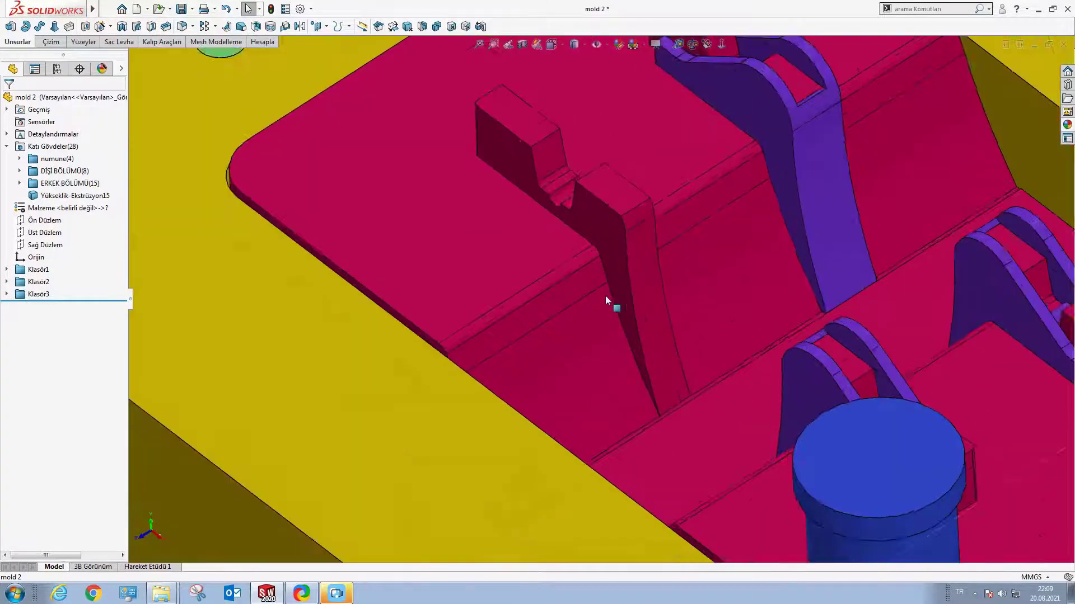
{"action": "scroll", "coordinate": [605, 297], "scroll_direction": "down", "scroll_amount": 2}
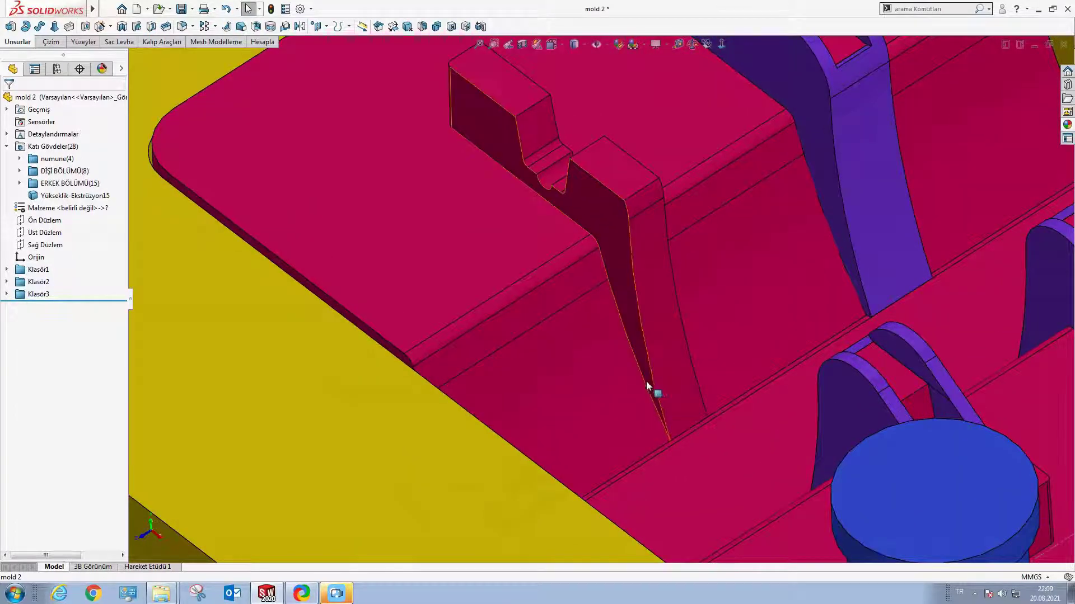
{"action": "scroll", "coordinate": [599, 370], "scroll_direction": "up", "scroll_amount": 3}
{"action": "scroll", "coordinate": [577, 336], "scroll_direction": "down", "scroll_amount": 1}
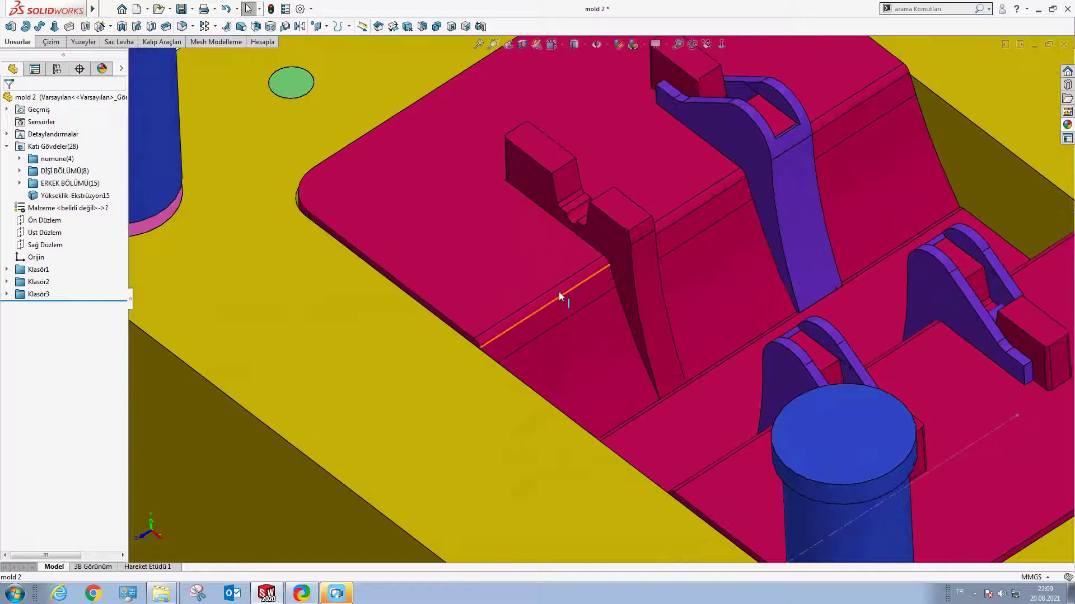
{"action": "scroll", "coordinate": [566, 285], "scroll_direction": "down", "scroll_amount": 2}
{"action": "scroll", "coordinate": [604, 268], "scroll_direction": "down", "scroll_amount": 2}
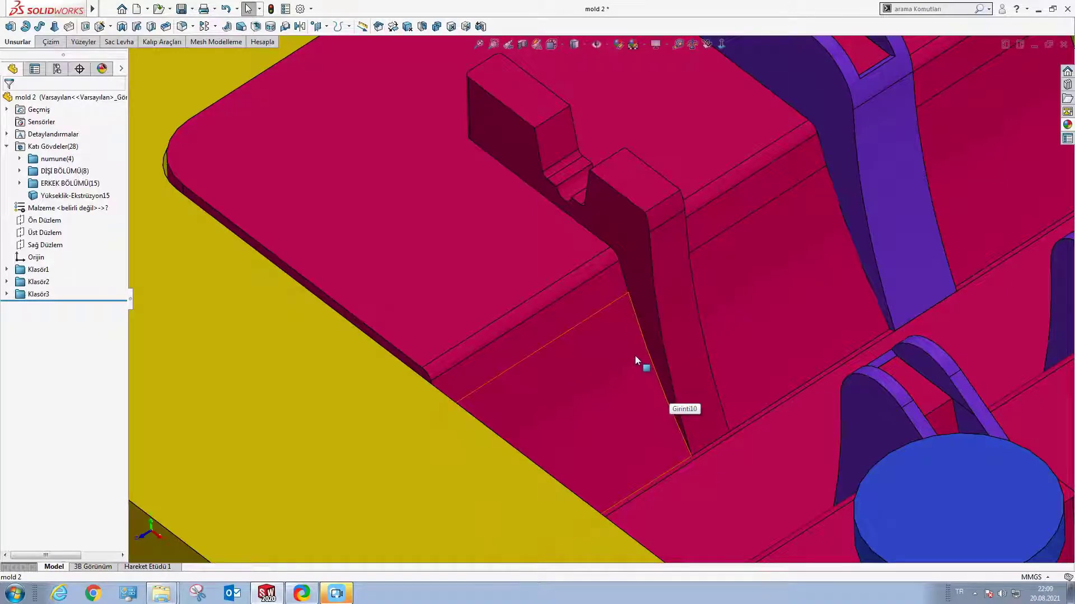
{"action": "scroll", "coordinate": [628, 284], "scroll_direction": "up", "scroll_amount": 3}
{"action": "scroll", "coordinate": [616, 285], "scroll_direction": "up", "scroll_amount": 1}
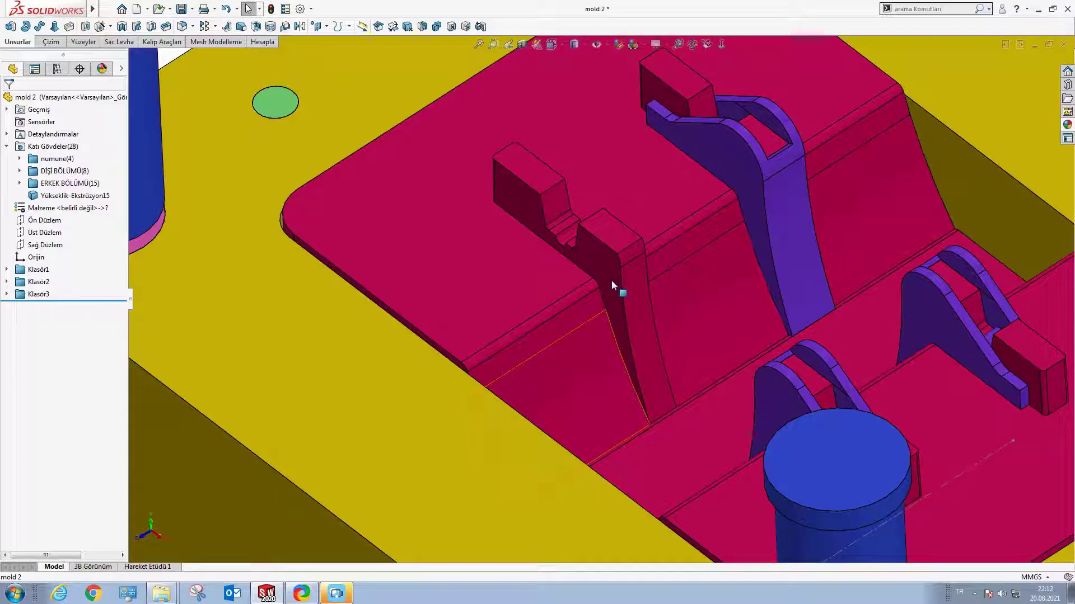
{"action": "scroll", "coordinate": [611, 286], "scroll_direction": "up", "scroll_amount": 1}
{"action": "scroll", "coordinate": [611, 287], "scroll_direction": "up", "scroll_amount": 2}
{"action": "scroll", "coordinate": [612, 288], "scroll_direction": "up", "scroll_amount": 3}
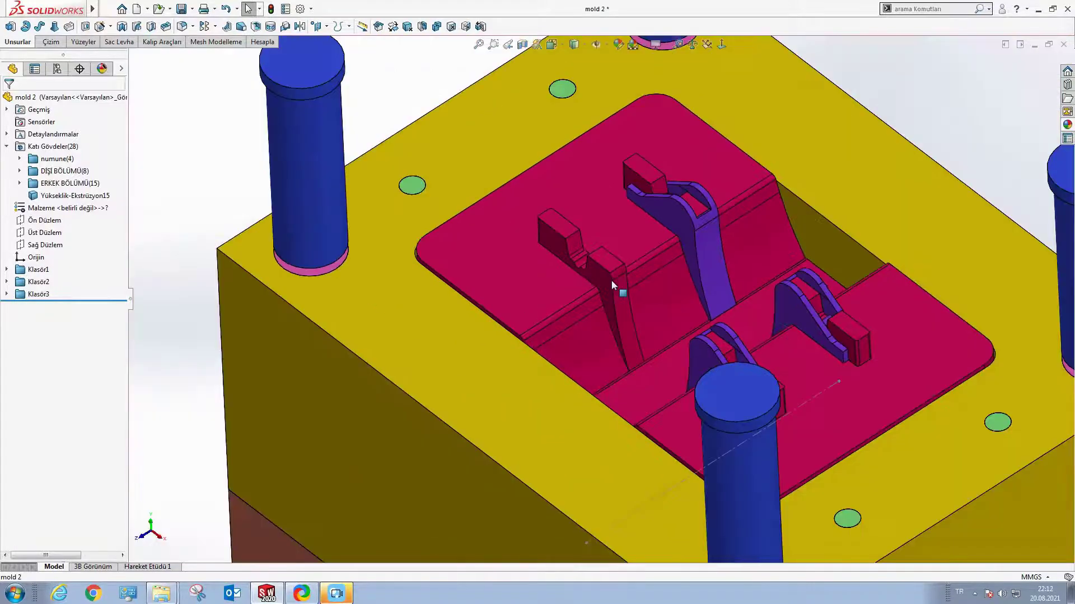
{"action": "scroll", "coordinate": [611, 291], "scroll_direction": "up", "scroll_amount": 2}
{"action": "scroll", "coordinate": [611, 297], "scroll_direction": "down", "scroll_amount": 1}
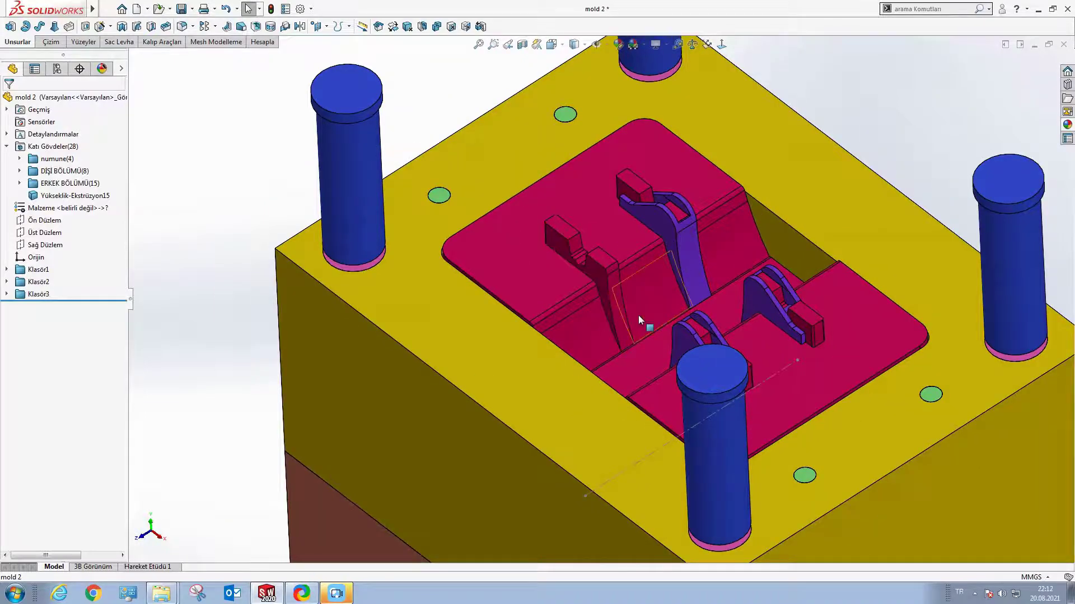
{"action": "scroll", "coordinate": [578, 328], "scroll_direction": "down", "scroll_amount": 4}
{"action": "scroll", "coordinate": [594, 325], "scroll_direction": "up", "scroll_amount": 1}
{"action": "scroll", "coordinate": [591, 336], "scroll_direction": "up", "scroll_amount": 4}
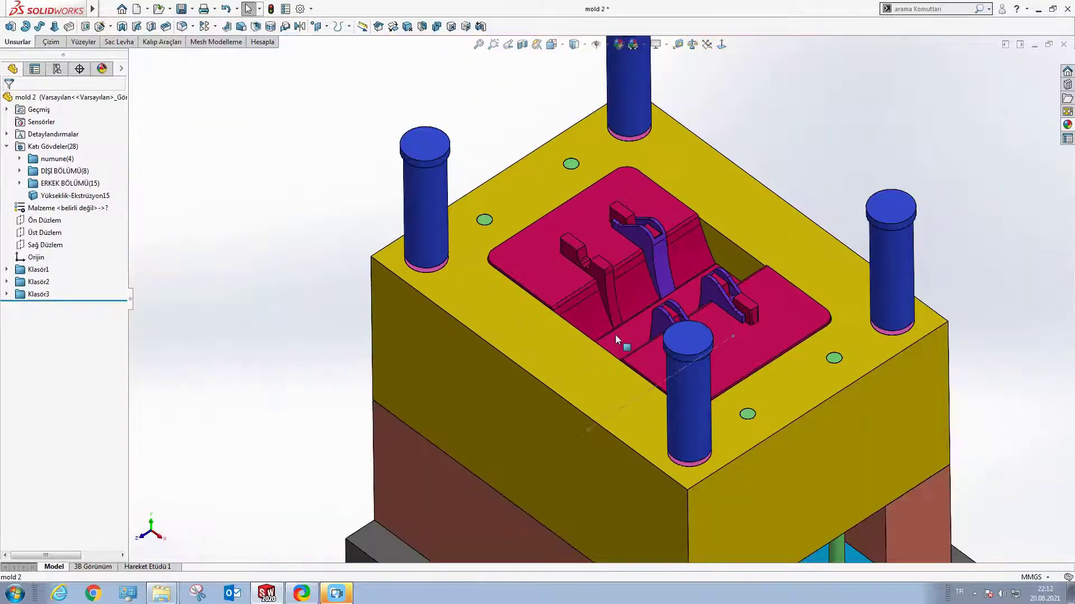
{"action": "scroll", "coordinate": [596, 324], "scroll_direction": "down", "scroll_amount": 2}
{"action": "scroll", "coordinate": [616, 309], "scroll_direction": "down", "scroll_amount": 2}
{"action": "scroll", "coordinate": [613, 307], "scroll_direction": "up", "scroll_amount": 4}
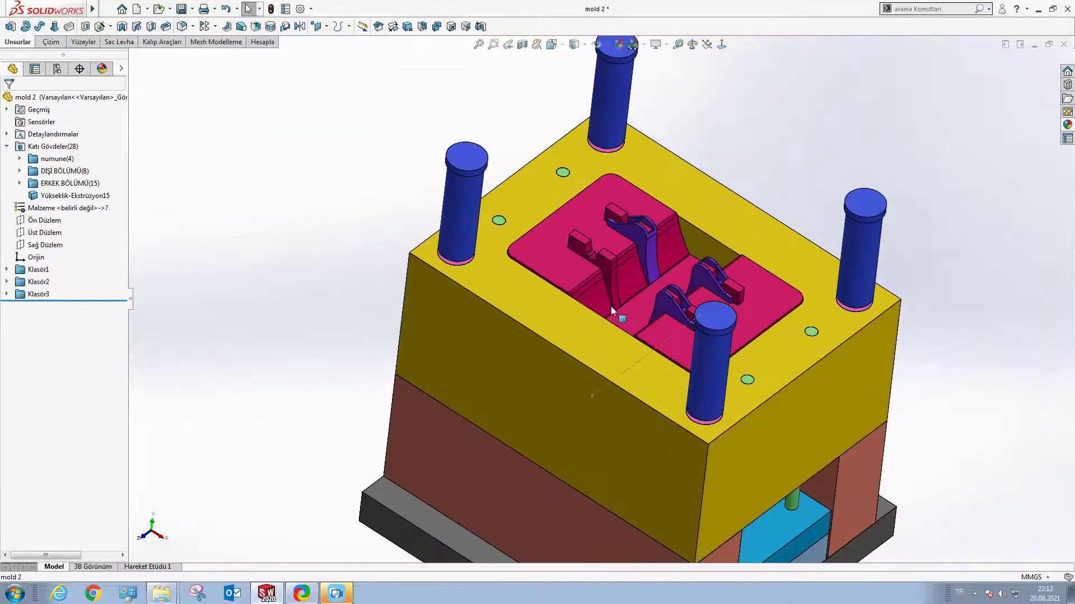
{"action": "scroll", "coordinate": [609, 291], "scroll_direction": "down", "scroll_amount": 3}
{"action": "scroll", "coordinate": [593, 288], "scroll_direction": "up", "scroll_amount": 1}
{"action": "scroll", "coordinate": [594, 302], "scroll_direction": "up", "scroll_amount": 3}
{"action": "scroll", "coordinate": [565, 263], "scroll_direction": "down", "scroll_amount": 4}
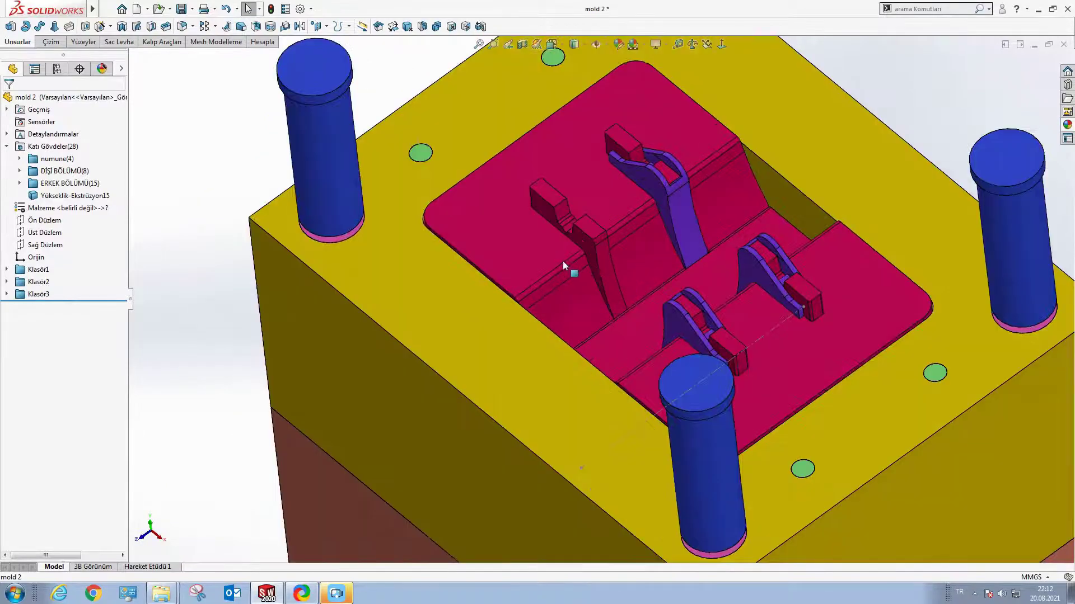
{"action": "scroll", "coordinate": [565, 253], "scroll_direction": "up", "scroll_amount": 2}
{"action": "scroll", "coordinate": [561, 263], "scroll_direction": "down", "scroll_amount": 1}
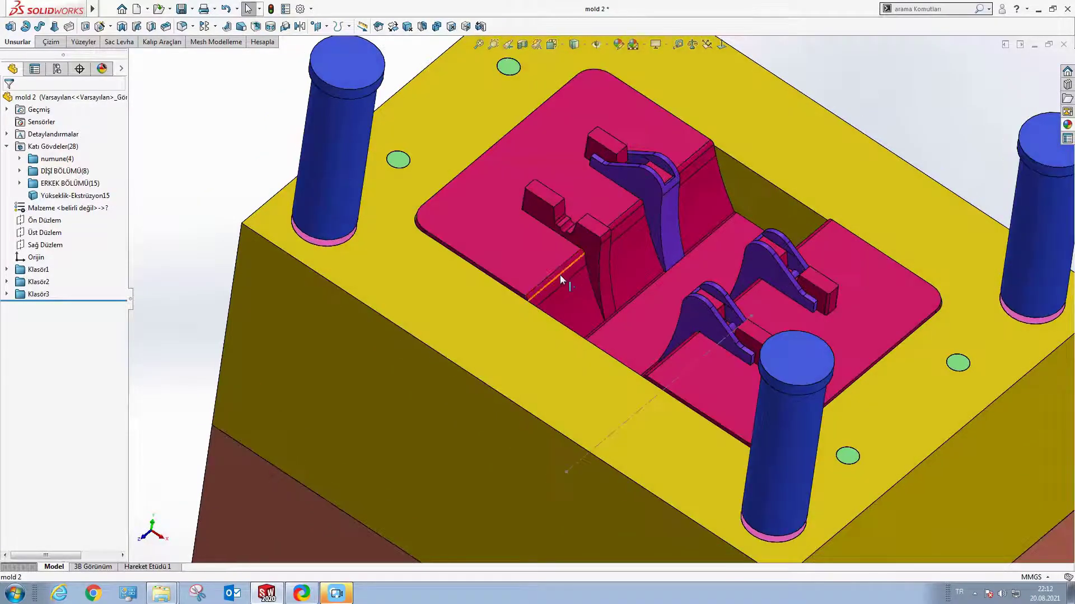
{"action": "scroll", "coordinate": [563, 277], "scroll_direction": "down", "scroll_amount": 3}
{"action": "scroll", "coordinate": [610, 291], "scroll_direction": "up", "scroll_amount": 2}
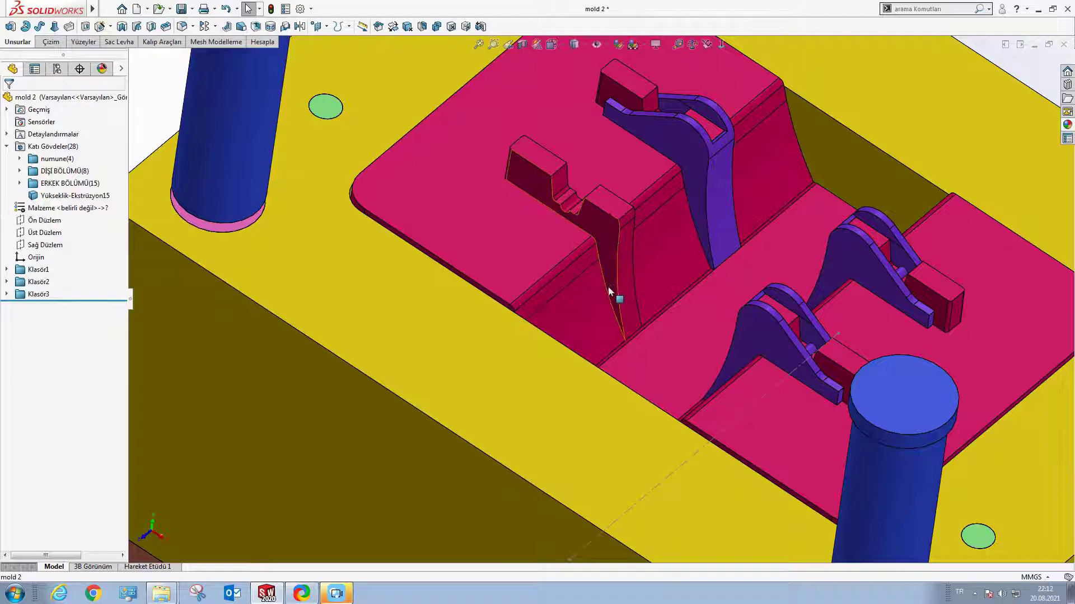
{"action": "scroll", "coordinate": [609, 291], "scroll_direction": "up", "scroll_amount": 2}
{"action": "scroll", "coordinate": [610, 291], "scroll_direction": "up", "scroll_amount": 2}
{"action": "scroll", "coordinate": [616, 306], "scroll_direction": "down", "scroll_amount": 2}
{"action": "scroll", "coordinate": [612, 307], "scroll_direction": "down", "scroll_amount": 2}
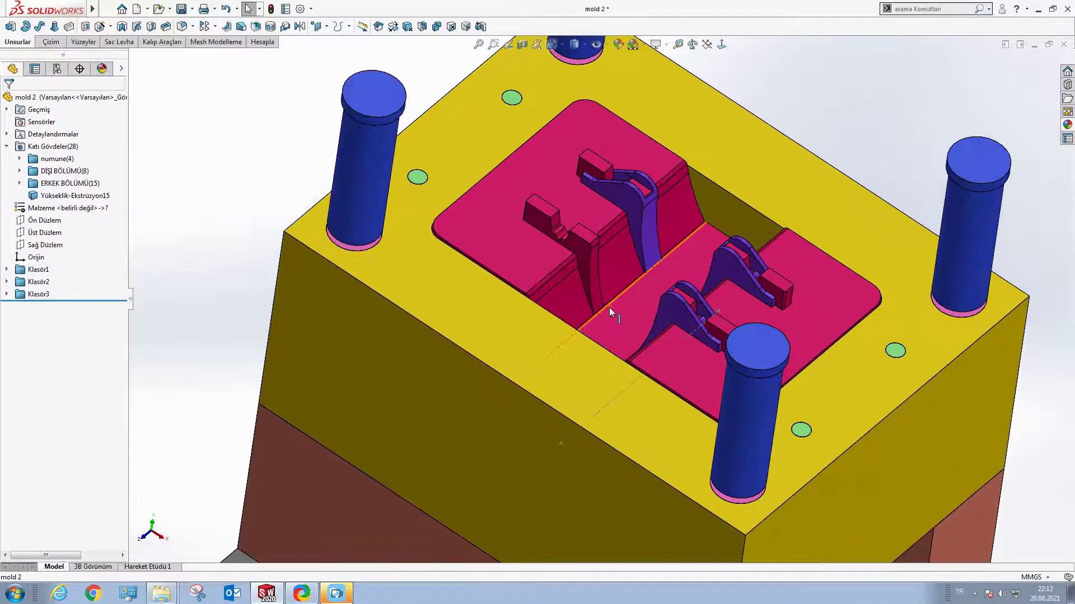
{"action": "middle_click_drag", "start_coordinate": [609, 307], "coordinate": [588, 335]}
{"action": "scroll", "coordinate": [605, 305], "scroll_direction": "up", "scroll_amount": 1}
{"action": "scroll", "coordinate": [607, 311], "scroll_direction": "up", "scroll_amount": 2}
{"action": "scroll", "coordinate": [597, 309], "scroll_direction": "down", "scroll_amount": 2}
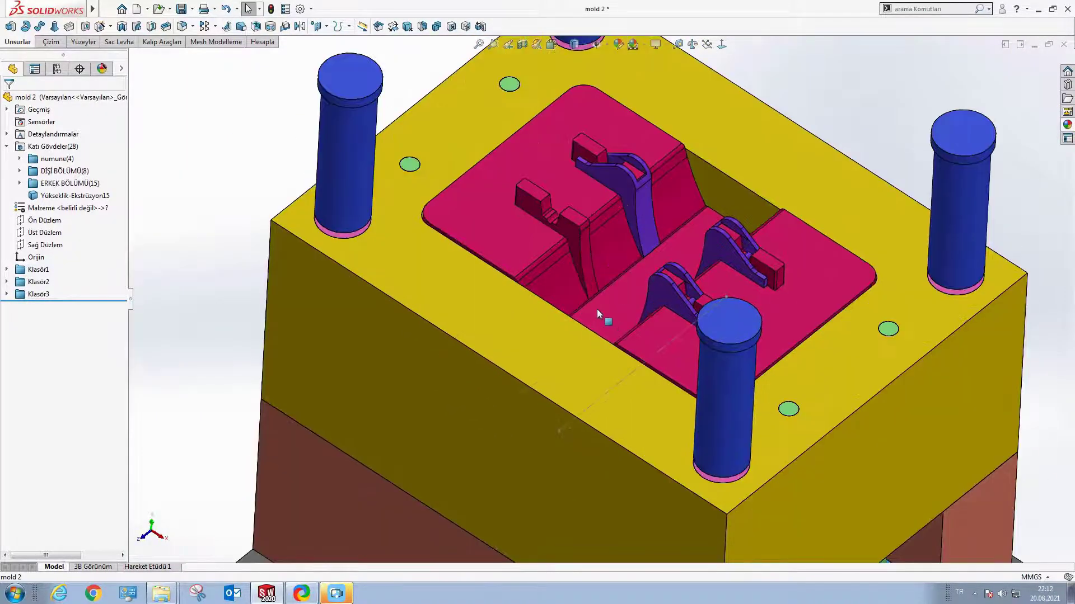
{"action": "scroll", "coordinate": [604, 331], "scroll_direction": "up", "scroll_amount": 2}
{"action": "scroll", "coordinate": [610, 348], "scroll_direction": "down", "scroll_amount": 1}
{"action": "scroll", "coordinate": [576, 288], "scroll_direction": "down", "scroll_amount": 4}
{"action": "scroll", "coordinate": [612, 283], "scroll_direction": "down", "scroll_amount": 3}
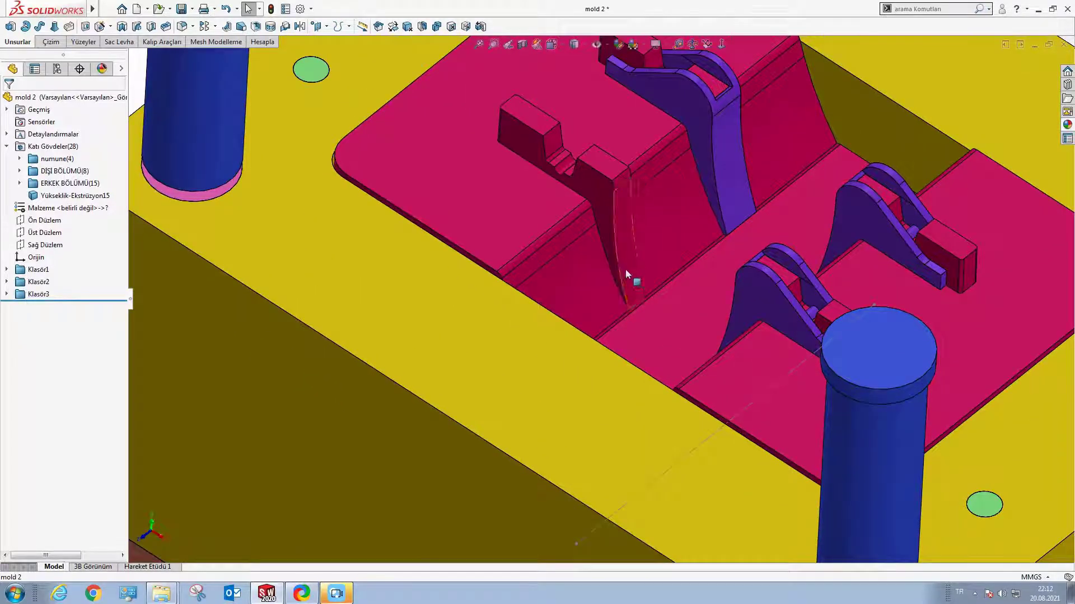
{"action": "scroll", "coordinate": [625, 270], "scroll_direction": "up", "scroll_amount": 2}
{"action": "scroll", "coordinate": [625, 274], "scroll_direction": "up", "scroll_amount": 2}
{"action": "scroll", "coordinate": [619, 311], "scroll_direction": "up", "scroll_amount": 3}
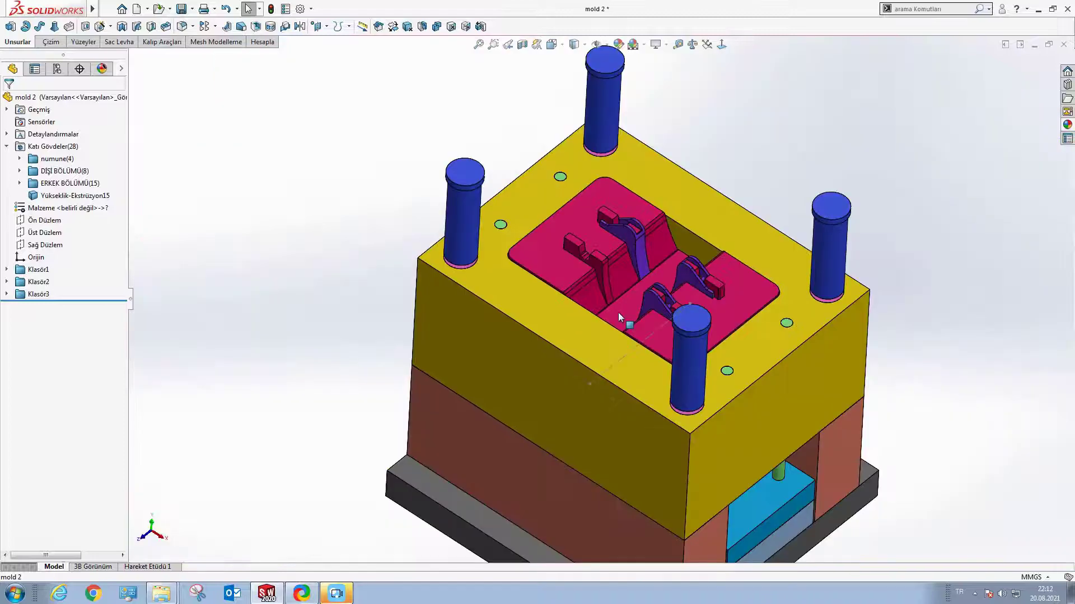
{"action": "scroll", "coordinate": [626, 335], "scroll_direction": "up", "scroll_amount": 1}
{"action": "scroll", "coordinate": [626, 336], "scroll_direction": "down", "scroll_amount": 2}
{"action": "scroll", "coordinate": [625, 338], "scroll_direction": "up", "scroll_amount": 3}
{"action": "scroll", "coordinate": [697, 378], "scroll_direction": "down", "scroll_amount": 4}
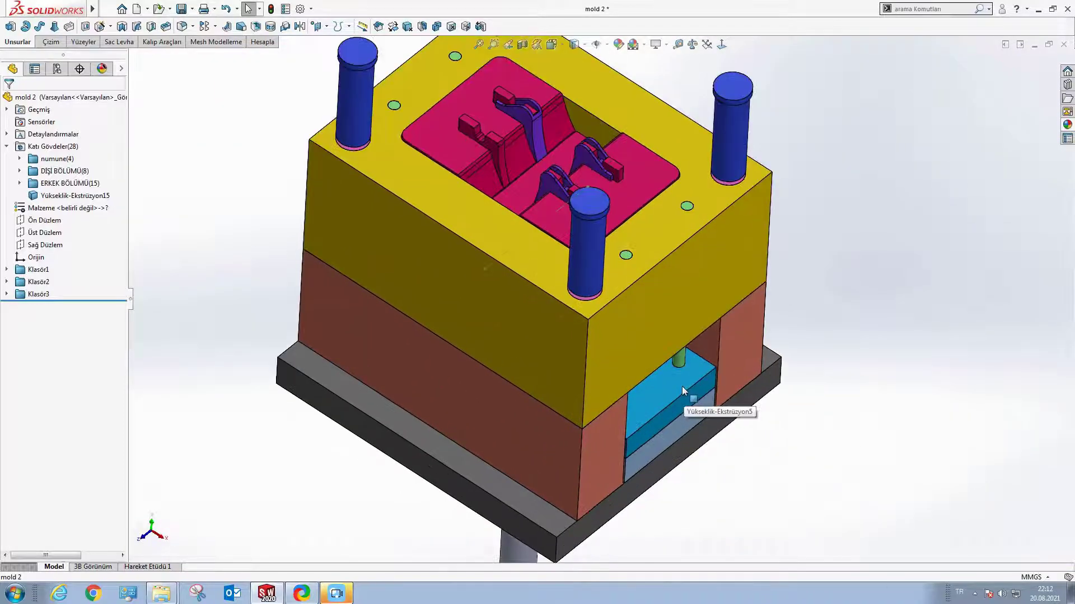
{"action": "scroll", "coordinate": [681, 387], "scroll_direction": "down", "scroll_amount": 2}
{"action": "scroll", "coordinate": [675, 363], "scroll_direction": "up", "scroll_amount": 3}
{"action": "scroll", "coordinate": [616, 331], "scroll_direction": "down", "scroll_amount": 2}
{"action": "scroll", "coordinate": [616, 334], "scroll_direction": "down", "scroll_amount": 2}
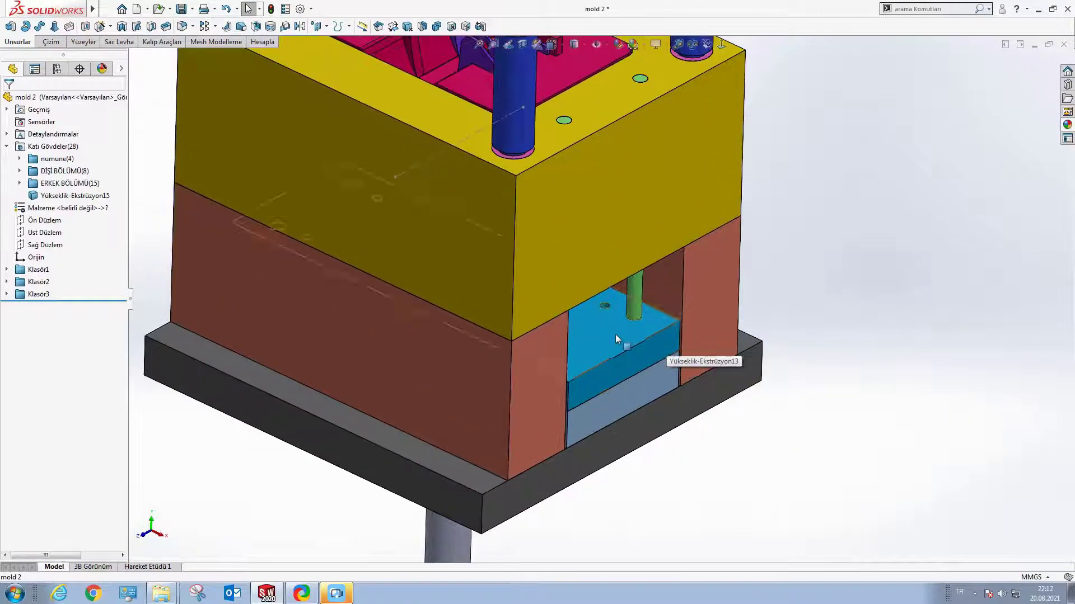
{"action": "mouse_move", "coordinate": [609, 367]}
{"action": "middle_mouse_down"}
{"action": "mouse_move", "coordinate": [653, 338]}
{"action": "mouse_move", "coordinate": [662, 351]}
{"action": "middle_mouse_up"}
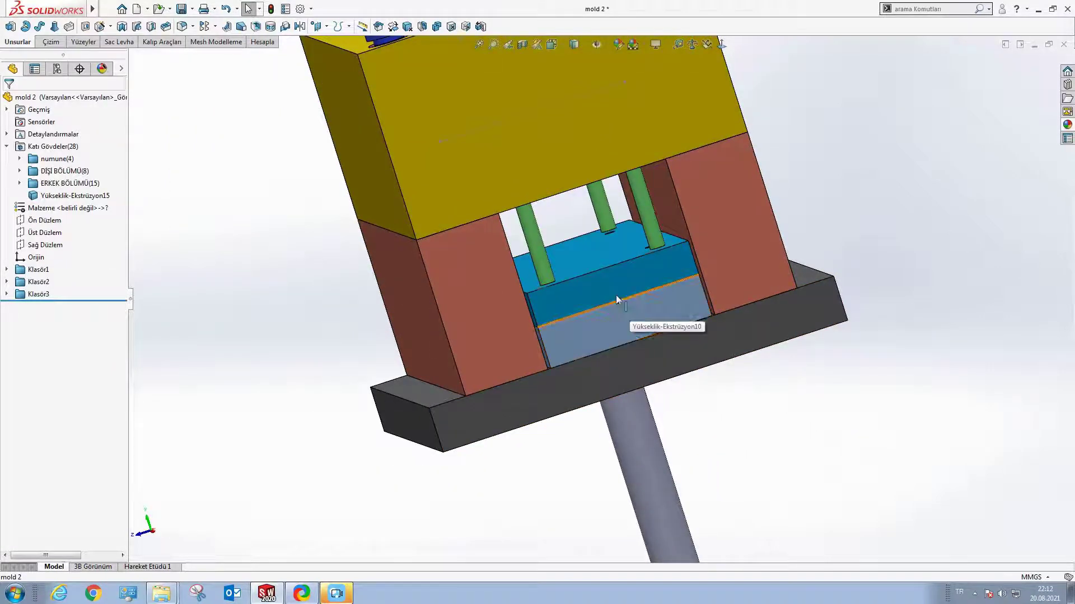
{"action": "mouse_move", "coordinate": [615, 294]}
{"action": "middle_mouse_down"}
{"action": "mouse_move", "coordinate": [603, 292]}
{"action": "mouse_move", "coordinate": [634, 341]}
{"action": "middle_mouse_up"}
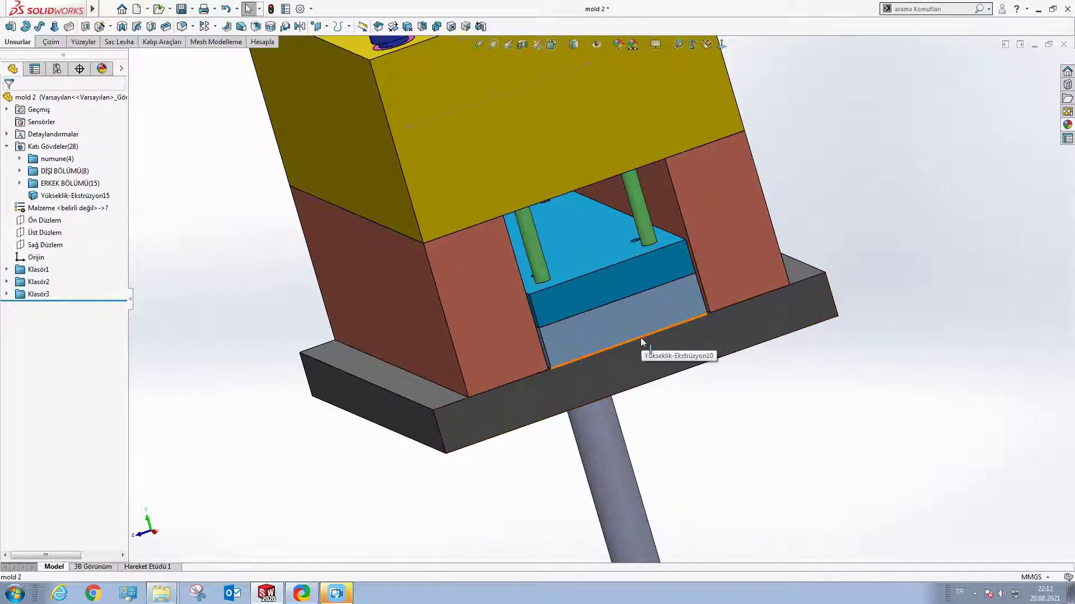
{"action": "scroll", "coordinate": [640, 338], "scroll_direction": "up", "scroll_amount": 3}
{"action": "scroll", "coordinate": [636, 328], "scroll_direction": "down", "scroll_amount": 3}
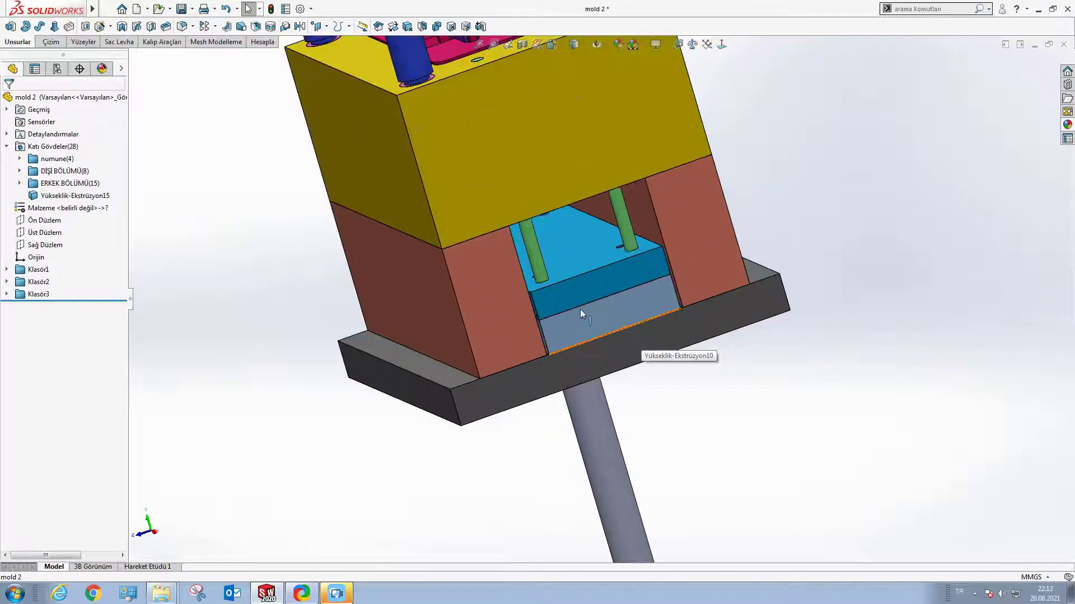
{"action": "scroll", "coordinate": [580, 309], "scroll_direction": "up", "scroll_amount": 3}
{"action": "mouse_move", "coordinate": [569, 263]}
{"action": "middle_mouse_down"}
{"action": "mouse_move", "coordinate": [596, 278]}
{"action": "mouse_move", "coordinate": [592, 249]}
{"action": "middle_mouse_up"}
{"action": "scroll", "coordinate": [609, 297], "scroll_direction": "down", "scroll_amount": 4}
{"action": "scroll", "coordinate": [609, 296], "scroll_direction": "up", "scroll_amount": 3}
{"action": "scroll", "coordinate": [592, 249], "scroll_direction": "down", "scroll_amount": 2}
{"action": "middle_click_drag", "start_coordinate": [515, 122], "coordinate": [542, 161]}
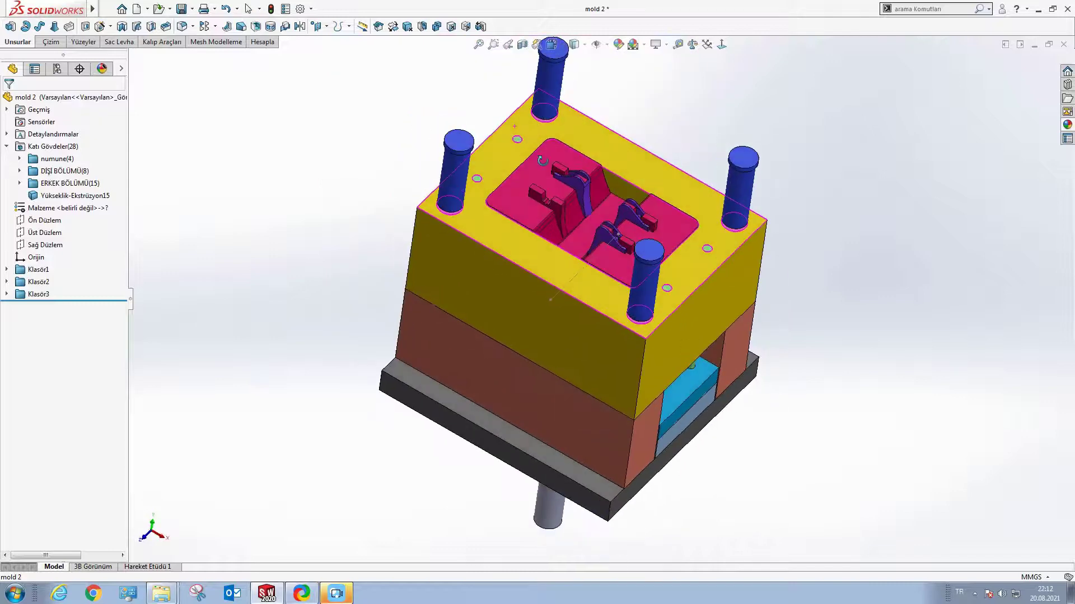
{"action": "scroll", "coordinate": [575, 236], "scroll_direction": "down", "scroll_amount": 2}
{"action": "scroll", "coordinate": [562, 213], "scroll_direction": "down", "scroll_amount": 3}
{"action": "scroll", "coordinate": [562, 233], "scroll_direction": "down", "scroll_amount": 2}
{"action": "scroll", "coordinate": [585, 226], "scroll_direction": "down", "scroll_amount": 2}
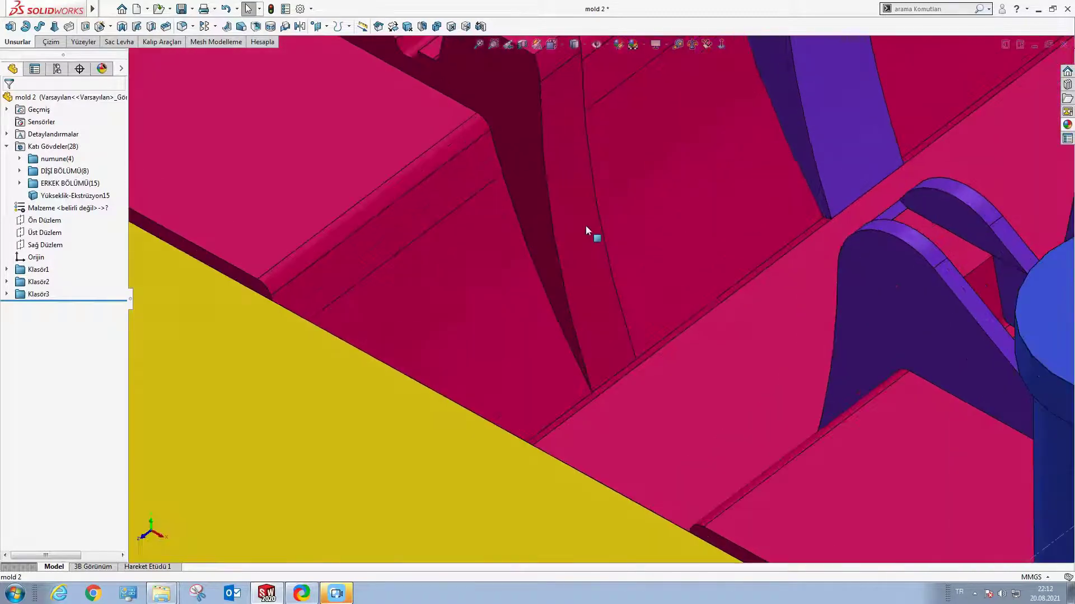
{"action": "scroll", "coordinate": [603, 296], "scroll_direction": "up", "scroll_amount": 2}
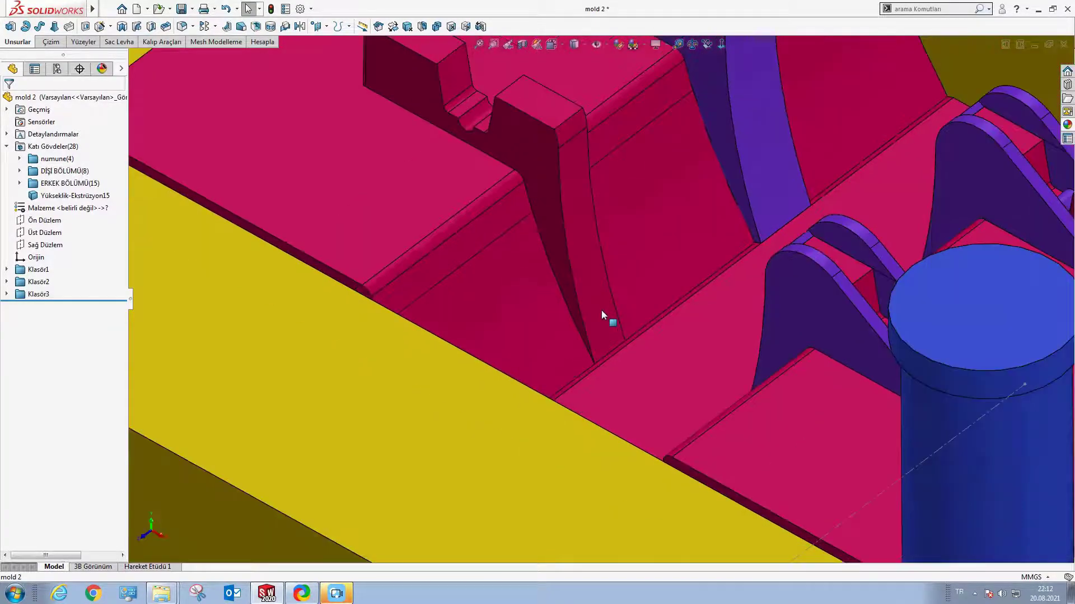
{"action": "scroll", "coordinate": [604, 314], "scroll_direction": "up", "scroll_amount": 2}
{"action": "scroll", "coordinate": [607, 318], "scroll_direction": "up", "scroll_amount": 3}
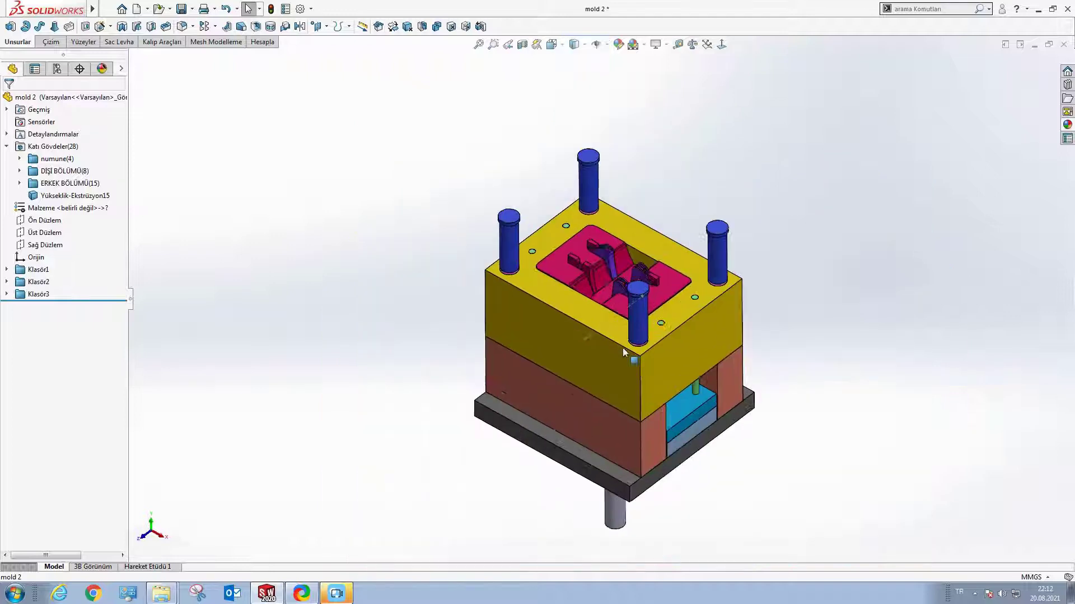
{"action": "scroll", "coordinate": [623, 352], "scroll_direction": "down", "scroll_amount": 2}
{"action": "left_click", "coordinate": [634, 304]}
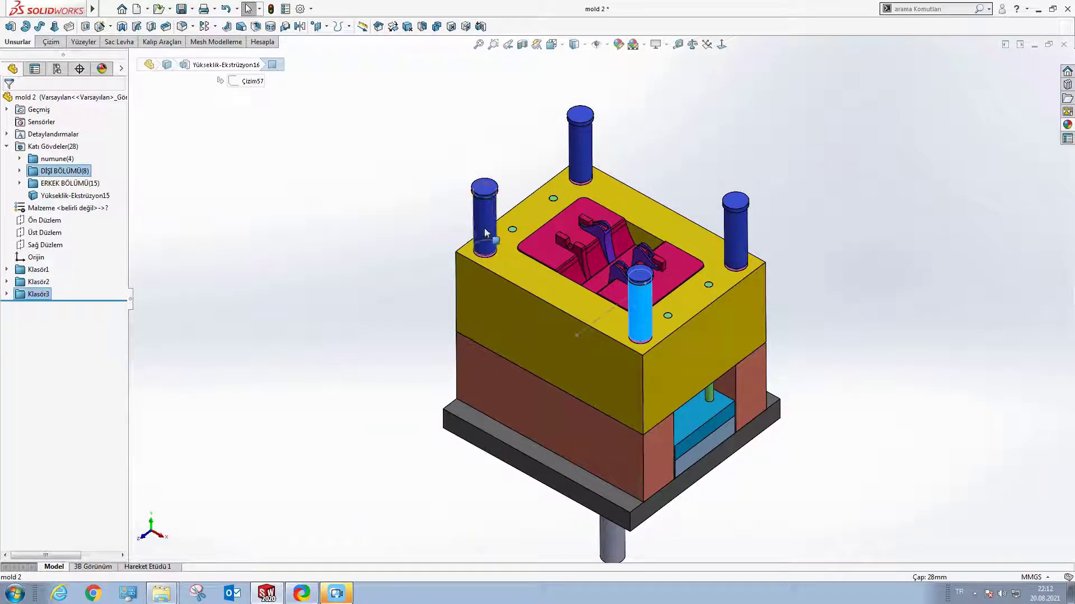
{"action": "left_click", "coordinate": [485, 231], "text": "ctrl"}
Step: Hide the four selected blue guide pins, leaving empty bores in the yellow plate
{"action": "right_click", "coordinate": [576, 140]}
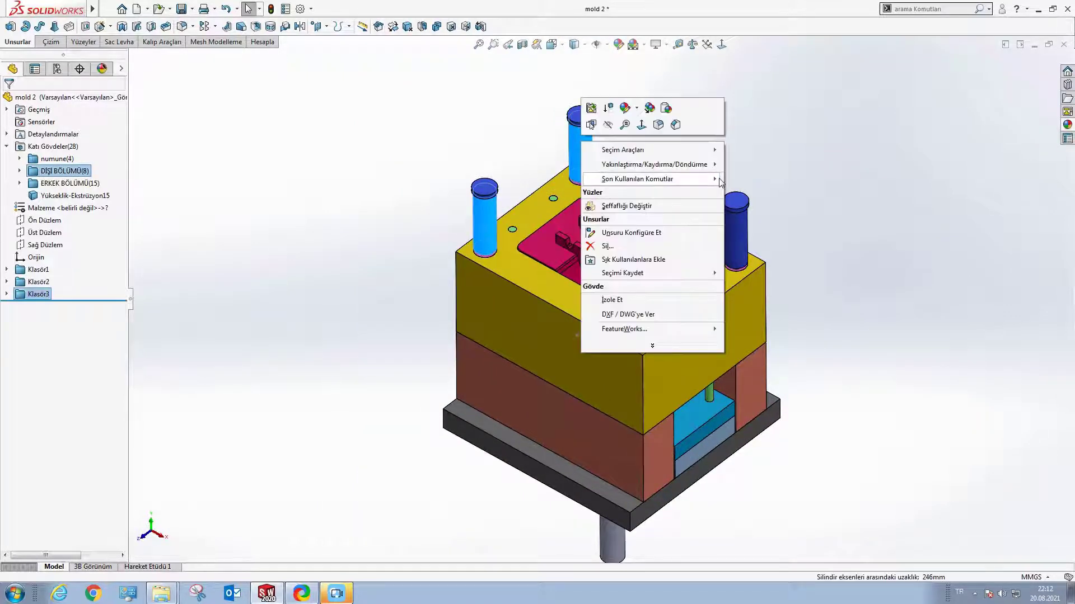
{"action": "right_click", "coordinate": [736, 227]}
{"action": "left_click", "coordinate": [747, 211]}
{"action": "right_click", "coordinate": [607, 394]}
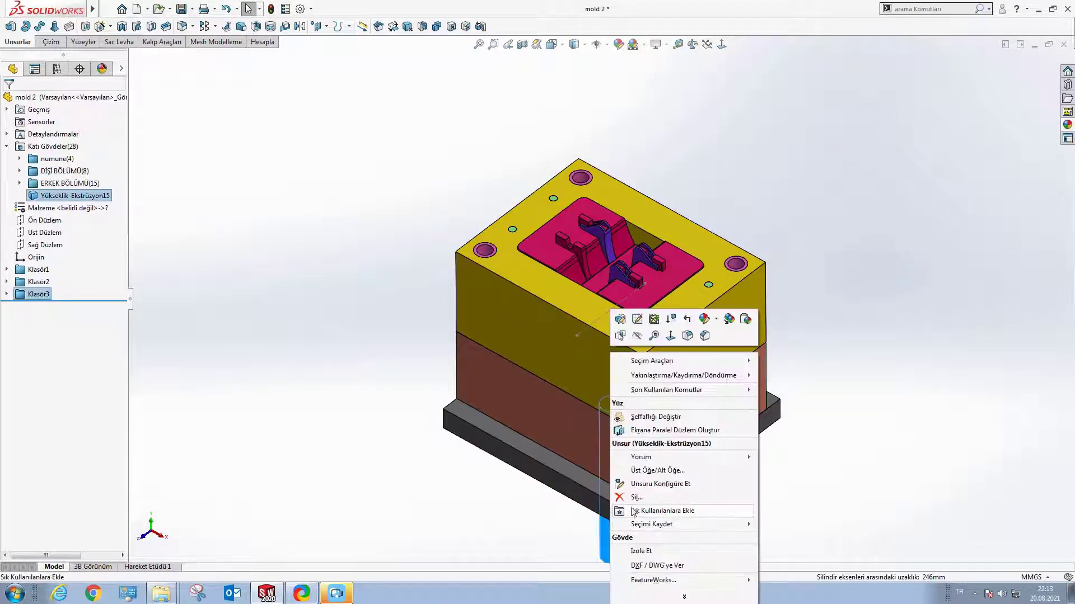
{"action": "key", "text": "Escape"}
Step: Orbit and zoom to look down into the cavity
{"action": "middle_click_drag", "start_coordinate": [570, 223], "coordinate": [609, 294]}
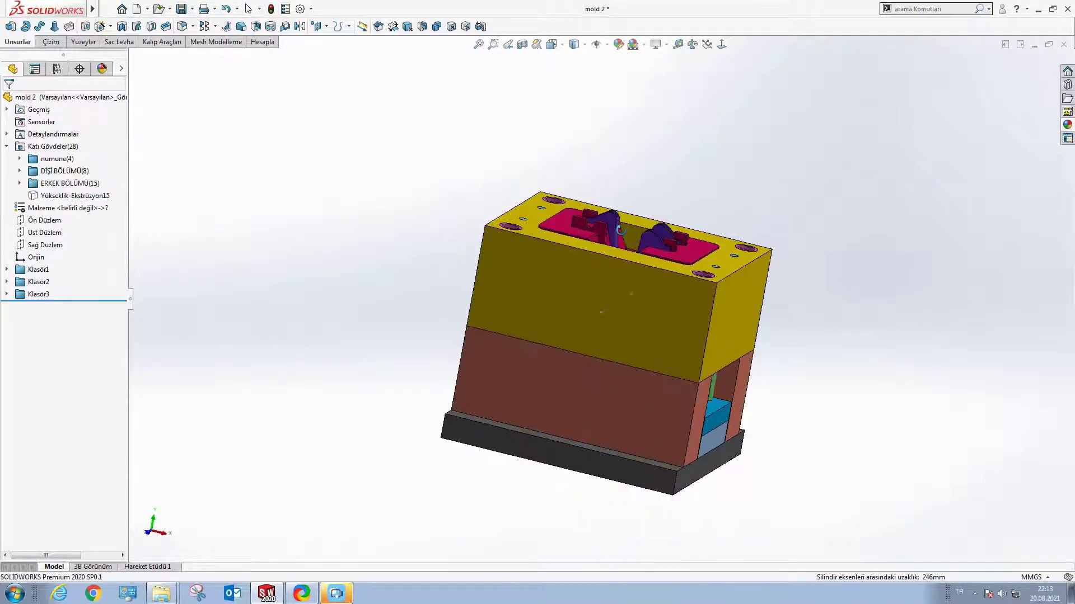
{"action": "right_click", "coordinate": [609, 293]}
{"action": "scroll", "coordinate": [619, 267], "scroll_direction": "down", "scroll_amount": 5}
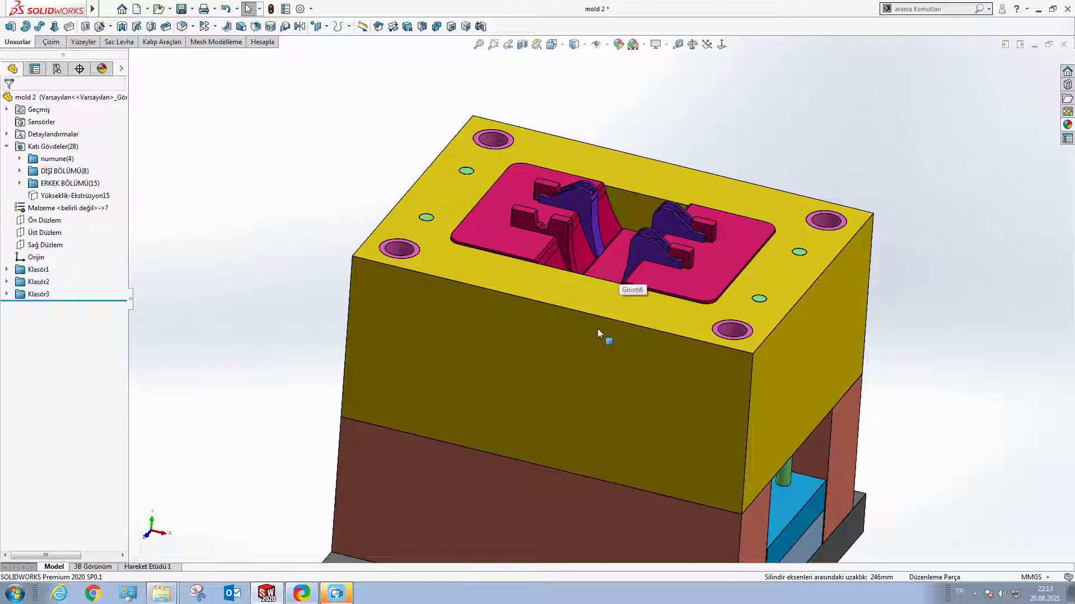
{"action": "scroll", "coordinate": [598, 329], "scroll_direction": "down", "scroll_amount": 2}
{"action": "middle_click_drag", "start_coordinate": [547, 334], "coordinate": [559, 305]}
{"action": "scroll", "coordinate": [578, 270], "scroll_direction": "down", "scroll_amount": 4}
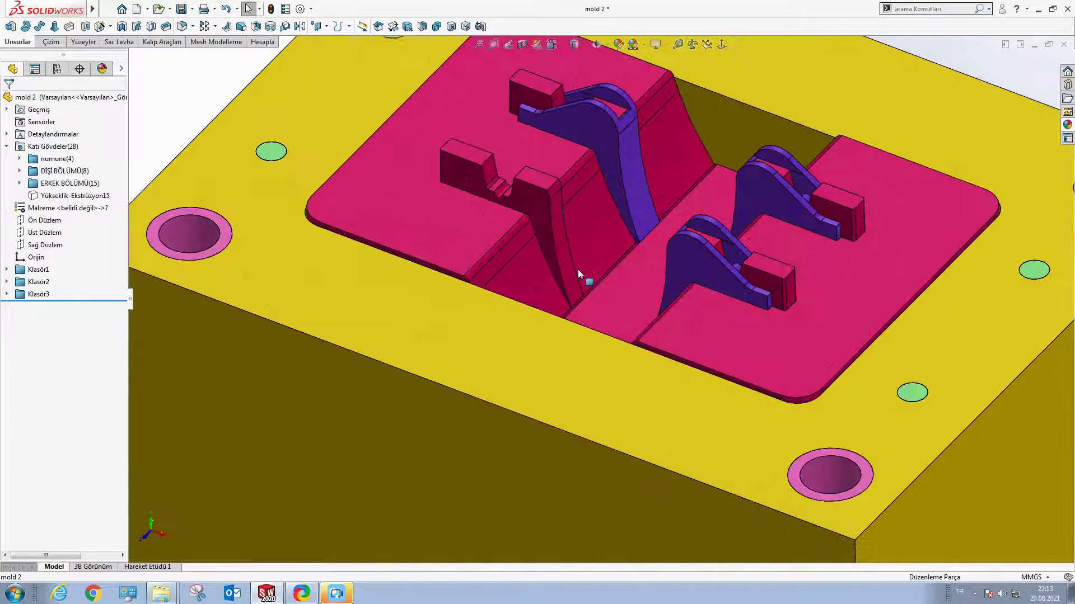
{"action": "scroll", "coordinate": [566, 246], "scroll_direction": "down", "scroll_amount": 2}
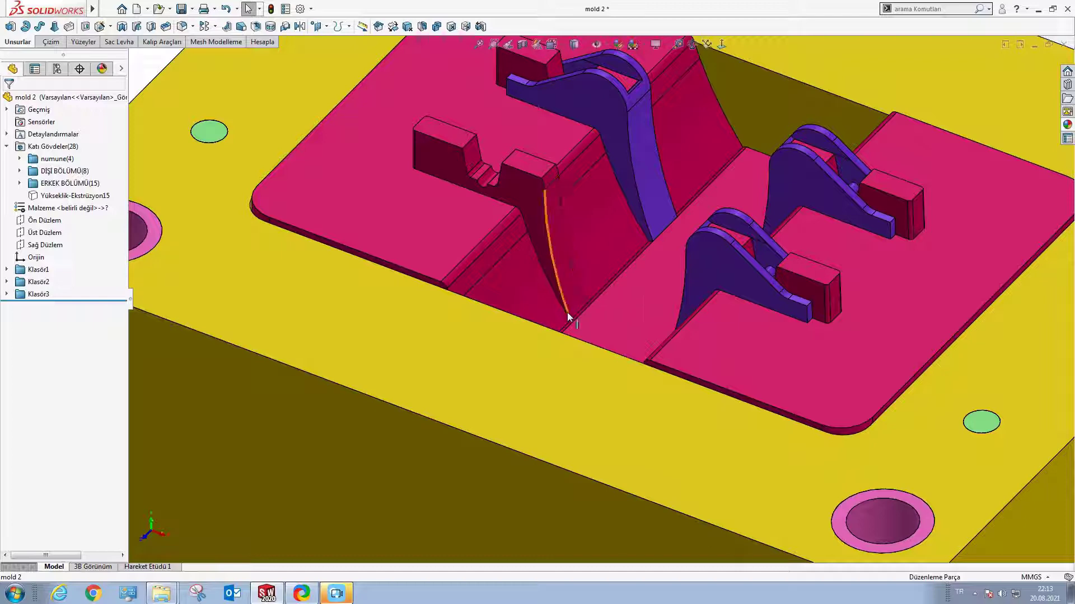
{"action": "scroll", "coordinate": [567, 312], "scroll_direction": "down", "scroll_amount": 2}
{"action": "scroll", "coordinate": [569, 293], "scroll_direction": "down", "scroll_amount": 3}
Step: Select the narrow curved draft face of Girinti10 and zoom in on it
{"action": "scroll", "coordinate": [583, 297], "scroll_direction": "up", "scroll_amount": 2}
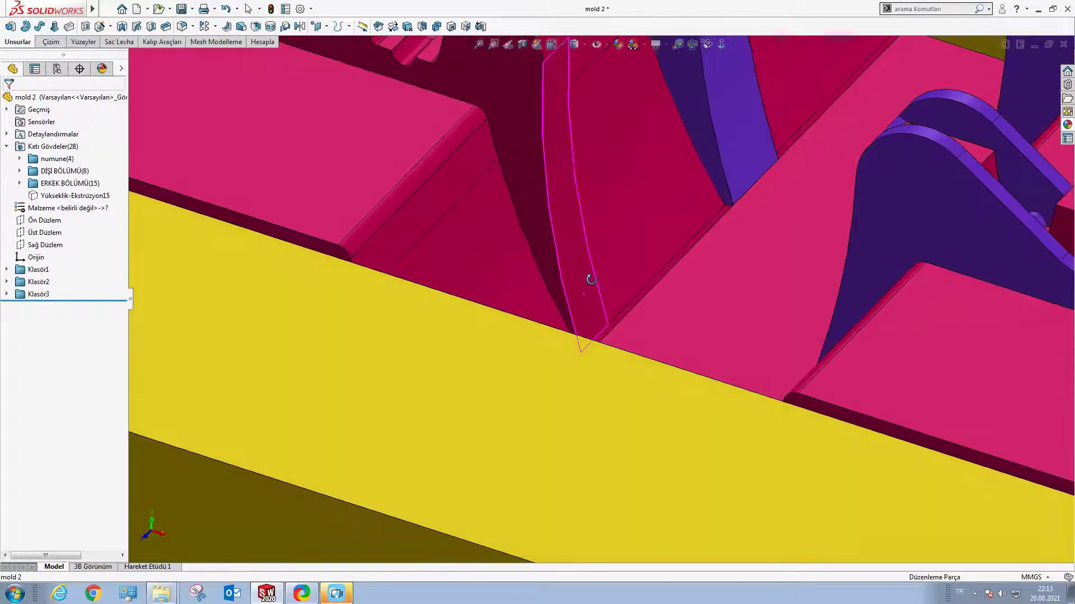
{"action": "left_click", "coordinate": [573, 237]}
{"action": "scroll", "coordinate": [572, 234], "scroll_direction": "up", "scroll_amount": 1}
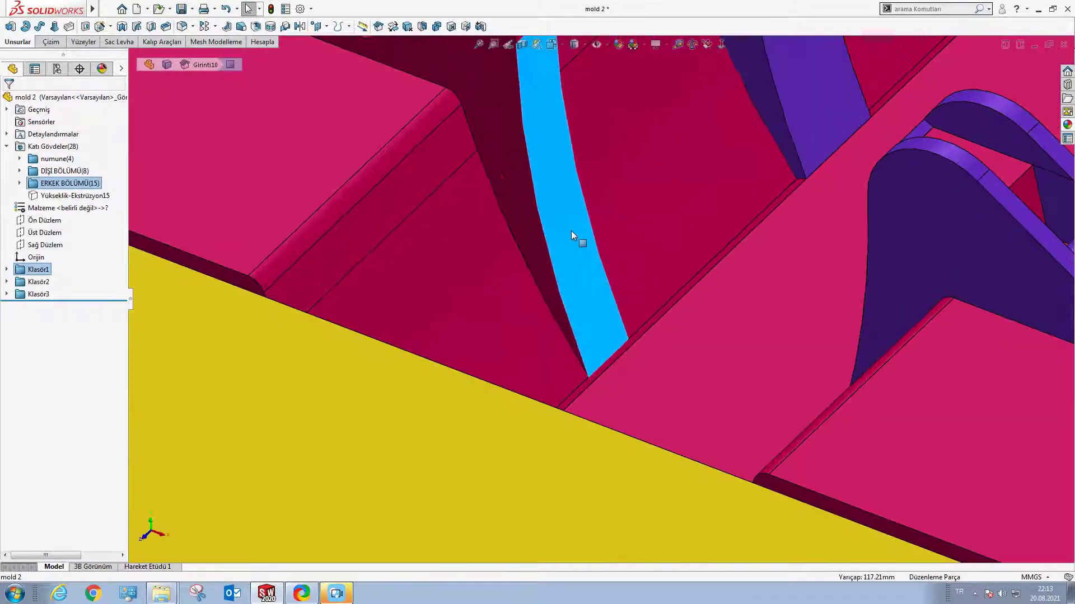
{"action": "scroll", "coordinate": [582, 280], "scroll_direction": "up", "scroll_amount": 1}
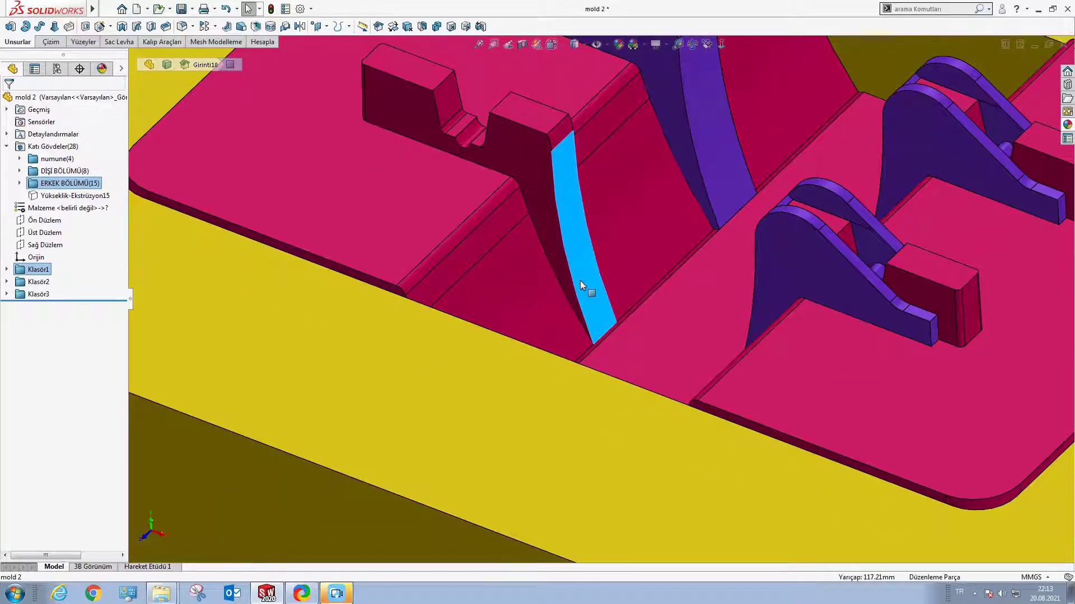
{"action": "scroll", "coordinate": [580, 280], "scroll_direction": "up", "scroll_amount": 1}
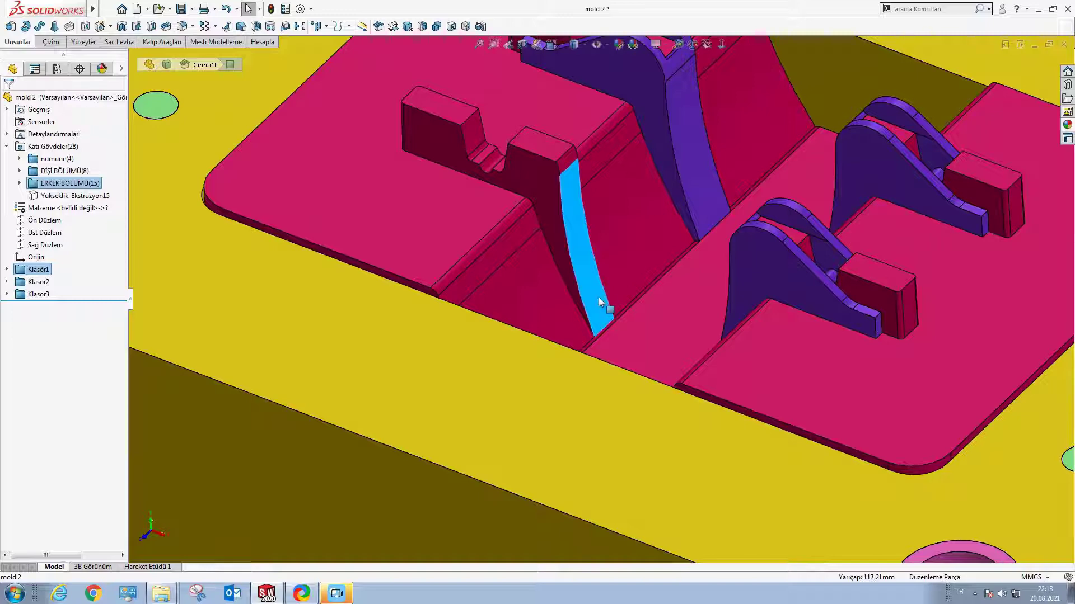
{"action": "scroll", "coordinate": [599, 298], "scroll_direction": "up", "scroll_amount": 3}
Step: Orbit to a higher view and zoom back out to the full mold assembly
{"action": "scroll", "coordinate": [598, 297], "scroll_direction": "down", "scroll_amount": 3}
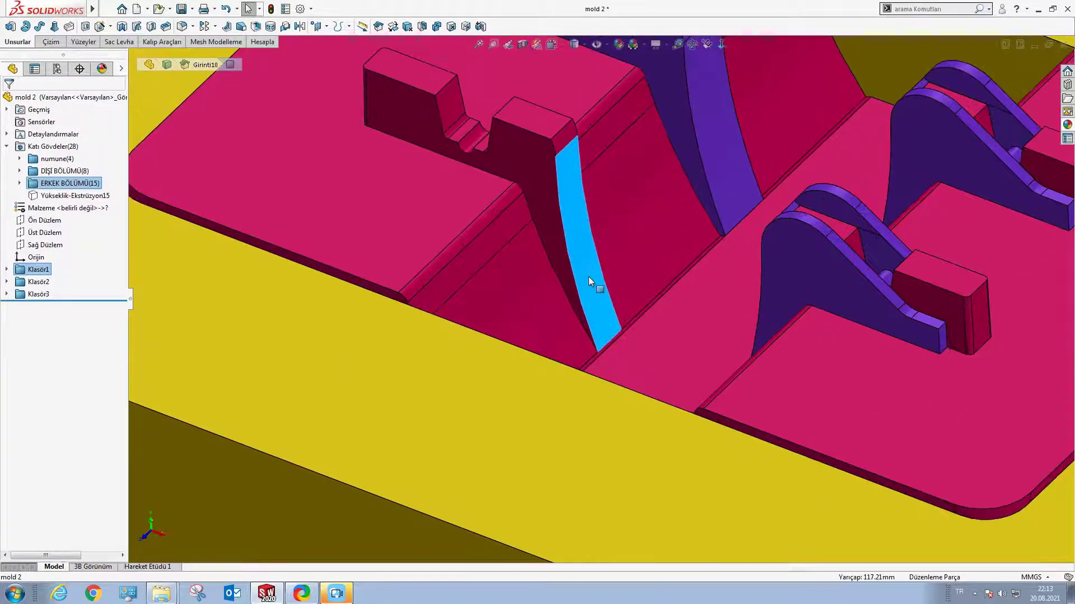
{"action": "scroll", "coordinate": [587, 277], "scroll_direction": "down", "scroll_amount": 1}
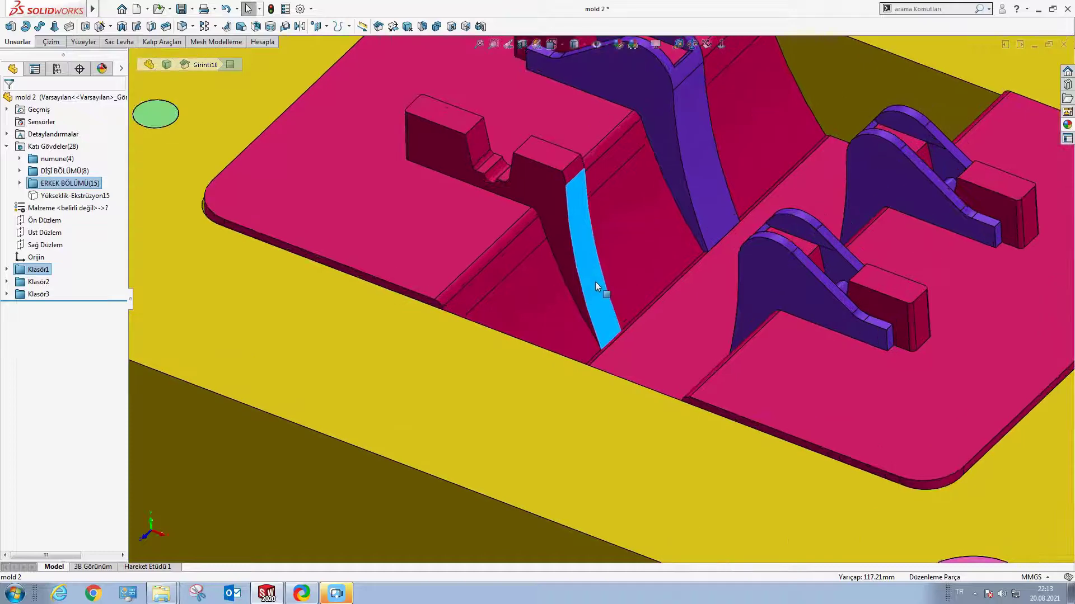
{"action": "scroll", "coordinate": [593, 274], "scroll_direction": "down", "scroll_amount": 1}
{"action": "middle_click_drag", "start_coordinate": [617, 238], "coordinate": [663, 190]}
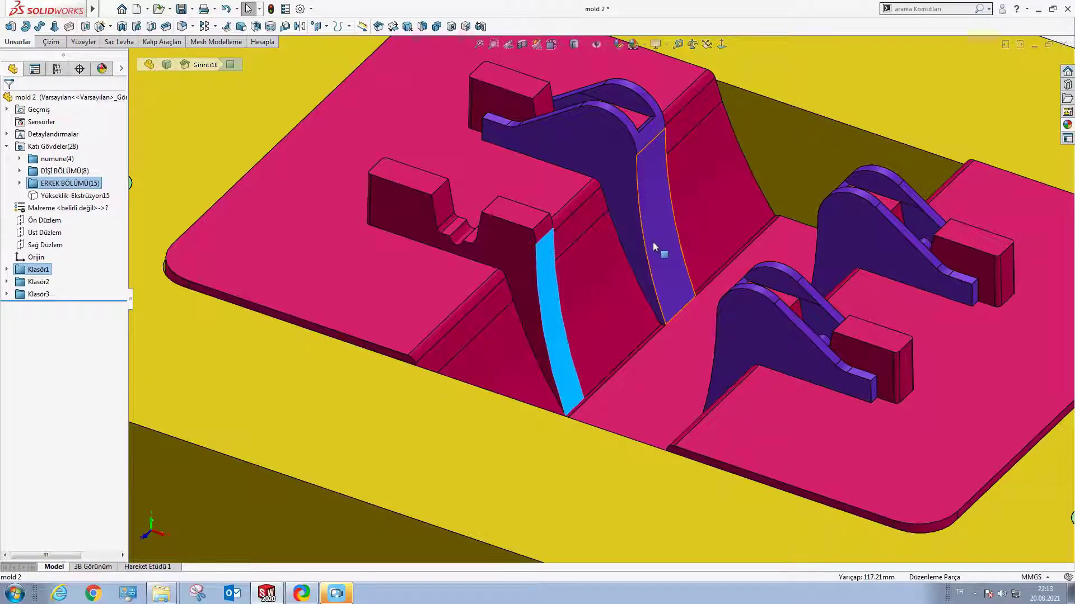
{"action": "scroll", "coordinate": [573, 323], "scroll_direction": "down", "scroll_amount": 3}
{"action": "scroll", "coordinate": [550, 348], "scroll_direction": "down", "scroll_amount": 2}
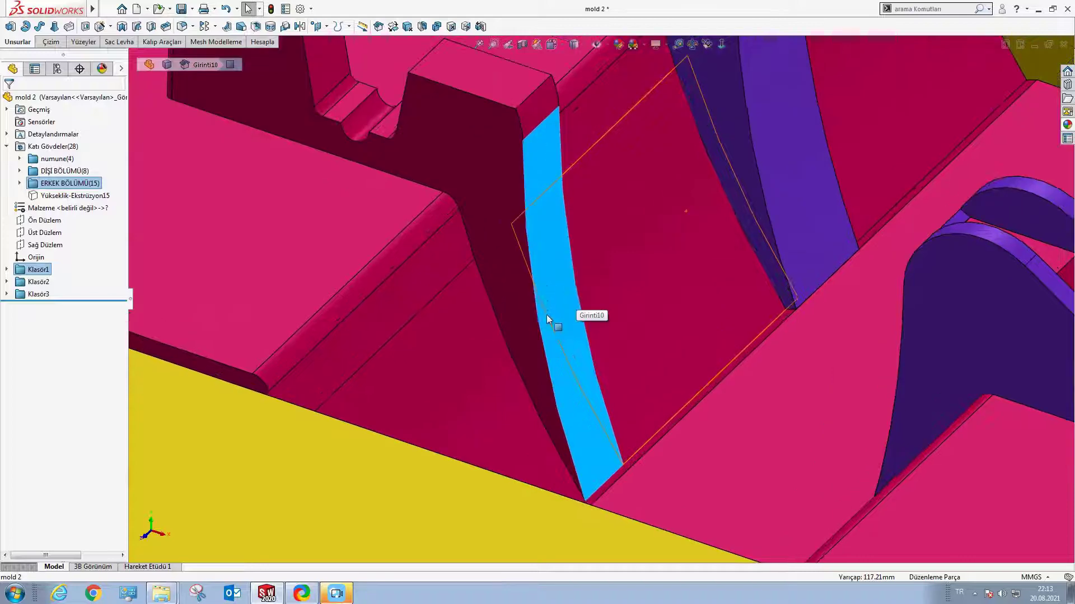
{"action": "scroll", "coordinate": [579, 385], "scroll_direction": "up", "scroll_amount": 2}
{"action": "scroll", "coordinate": [579, 372], "scroll_direction": "up", "scroll_amount": 2}
{"action": "scroll", "coordinate": [586, 368], "scroll_direction": "up", "scroll_amount": 2}
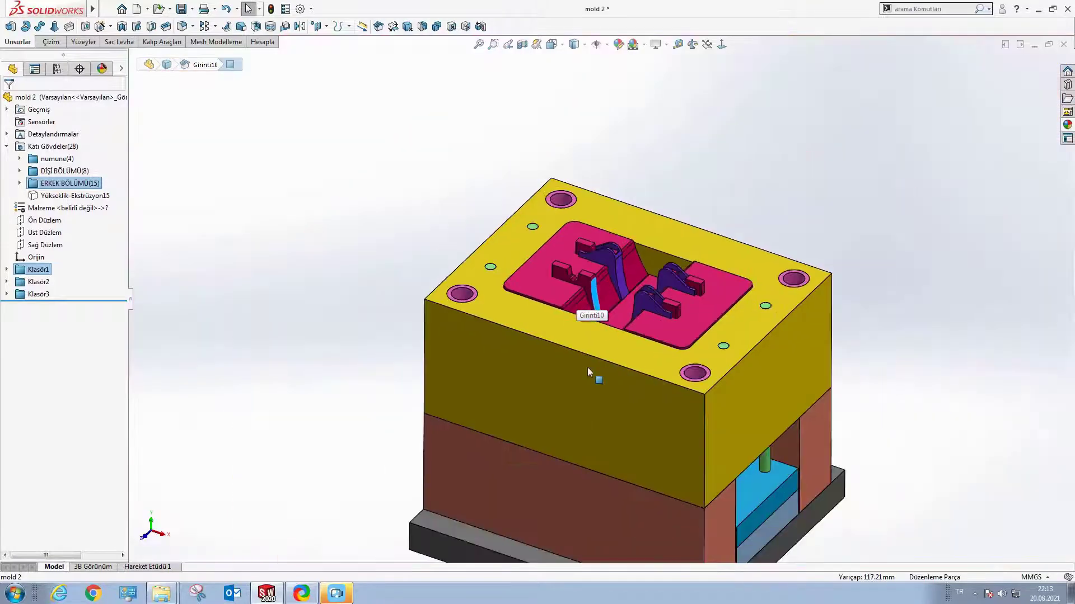
Step: Zoom and orbit until the drafted cavity wall beside the purple lifters fills the view
{"action": "scroll", "coordinate": [738, 414], "scroll_direction": "down", "scroll_amount": 2}
{"action": "scroll", "coordinate": [696, 415], "scroll_direction": "down", "scroll_amount": 2}
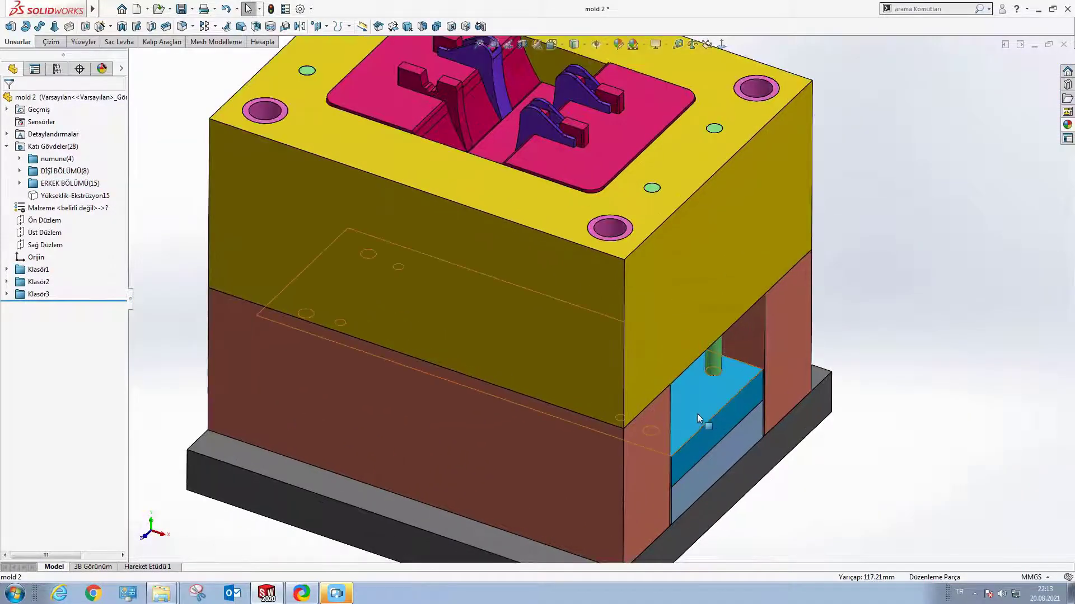
{"action": "scroll", "coordinate": [697, 415], "scroll_direction": "up", "scroll_amount": 3}
{"action": "middle_click_drag", "start_coordinate": [671, 395], "coordinate": [622, 377]}
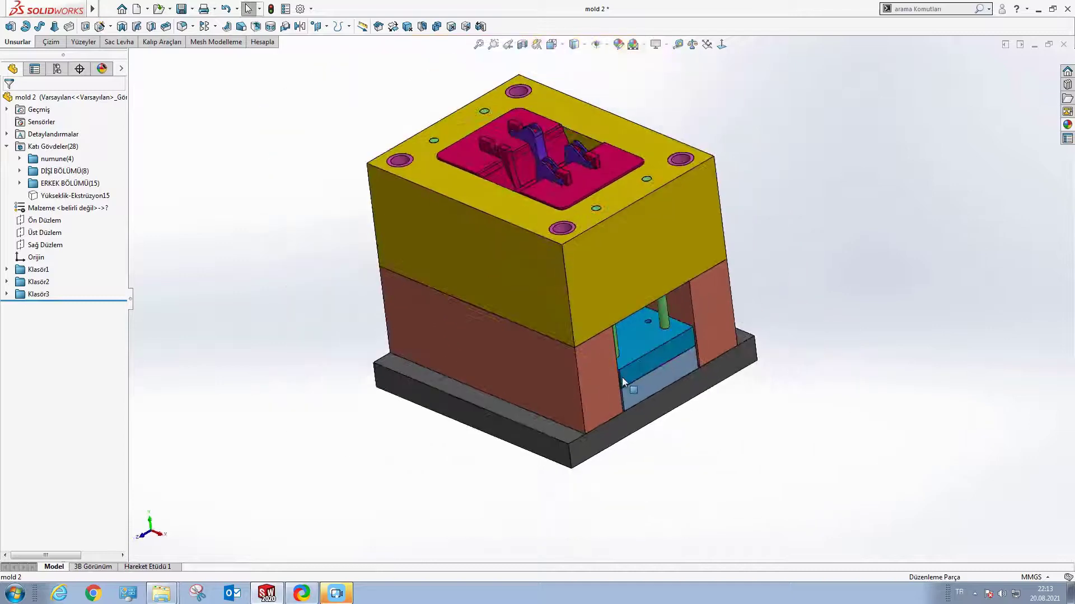
{"action": "scroll", "coordinate": [599, 358], "scroll_direction": "down", "scroll_amount": 1}
{"action": "scroll", "coordinate": [599, 358], "scroll_direction": "up", "scroll_amount": 1}
{"action": "scroll", "coordinate": [527, 270], "scroll_direction": "down", "scroll_amount": 1}
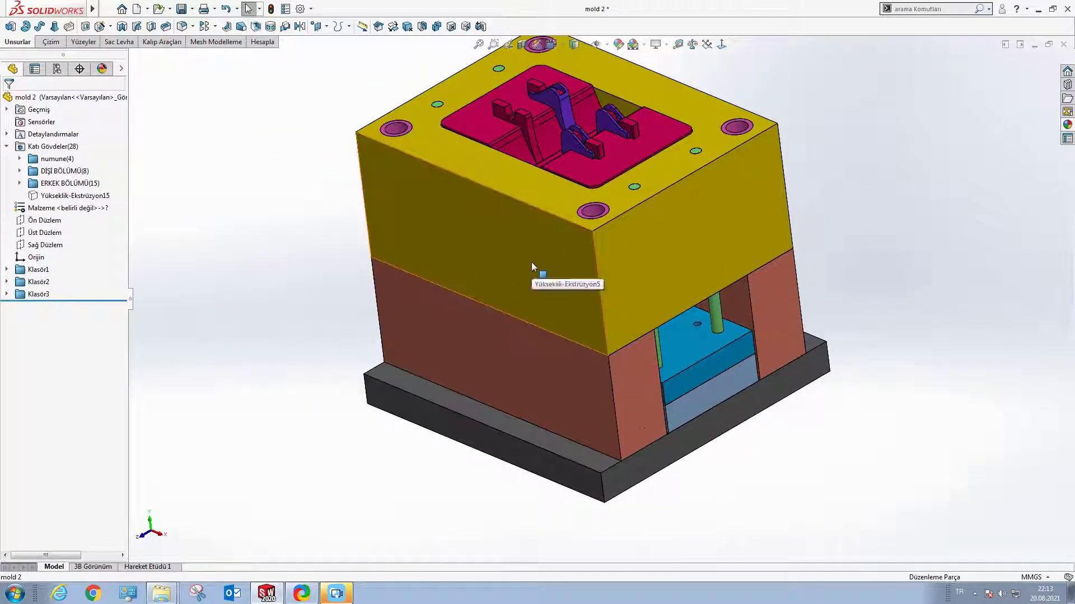
{"action": "scroll", "coordinate": [533, 261], "scroll_direction": "up", "scroll_amount": 1}
{"action": "scroll", "coordinate": [563, 196], "scroll_direction": "down", "scroll_amount": 1}
{"action": "scroll", "coordinate": [546, 204], "scroll_direction": "down", "scroll_amount": 2}
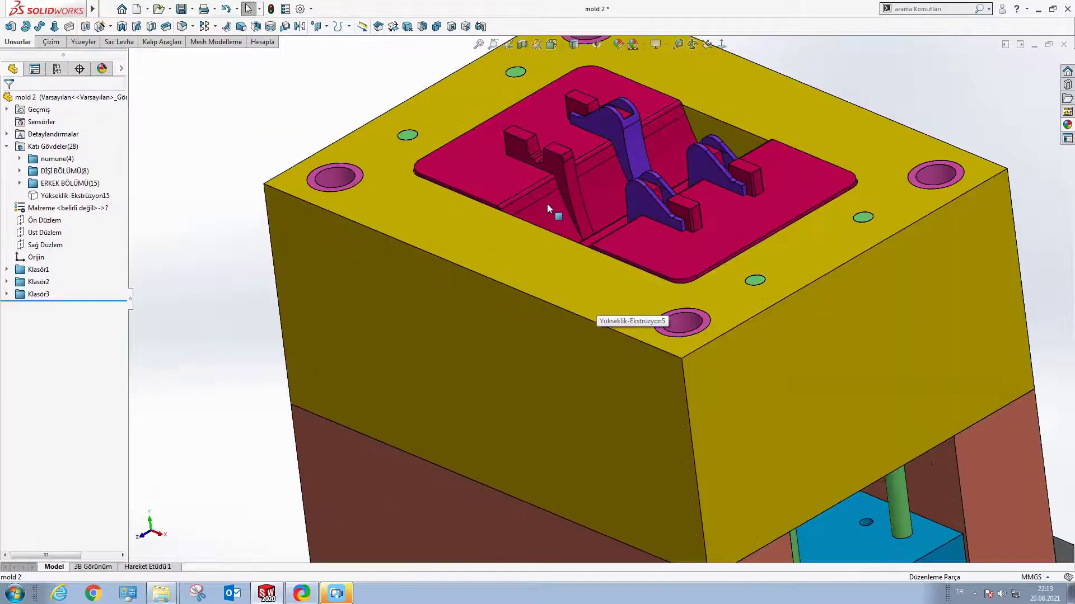
{"action": "scroll", "coordinate": [559, 199], "scroll_direction": "down", "scroll_amount": 2}
{"action": "scroll", "coordinate": [635, 224], "scroll_direction": "up", "scroll_amount": 2}
{"action": "scroll", "coordinate": [644, 280], "scroll_direction": "up", "scroll_amount": 1}
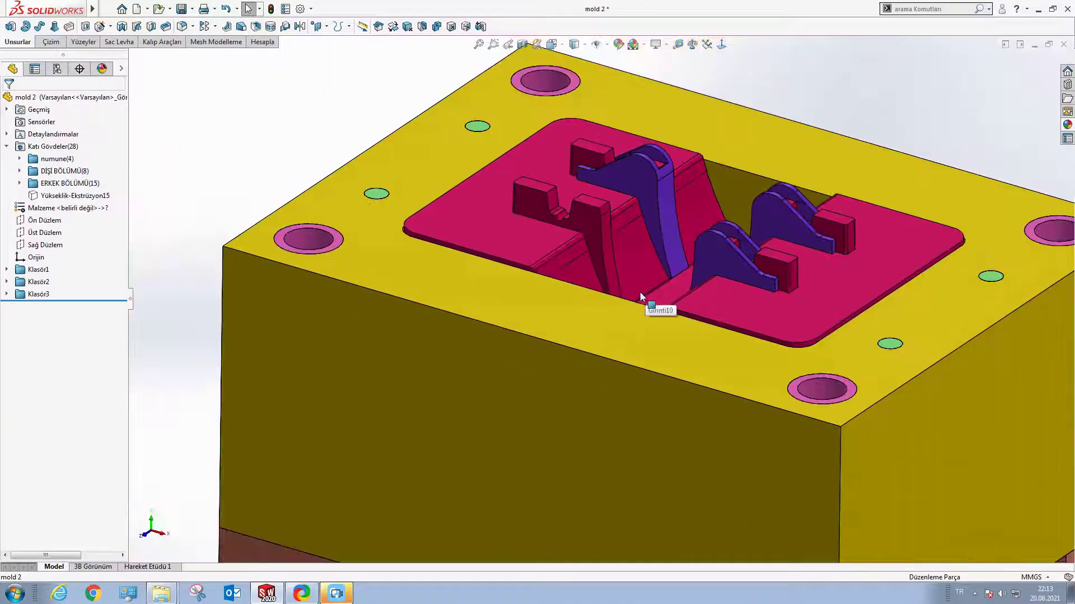
{"action": "scroll", "coordinate": [638, 287], "scroll_direction": "down", "scroll_amount": 2}
{"action": "scroll", "coordinate": [609, 263], "scroll_direction": "down", "scroll_amount": 2}
{"action": "scroll", "coordinate": [607, 263], "scroll_direction": "down", "scroll_amount": 2}
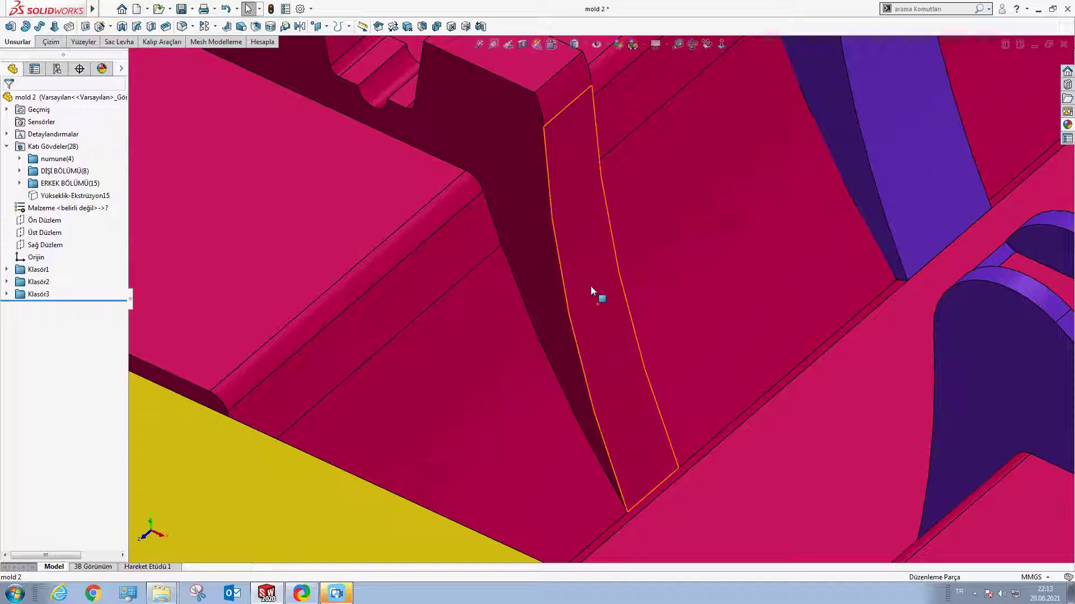
{"action": "middle_click_drag", "start_coordinate": [592, 289], "coordinate": [646, 391]}
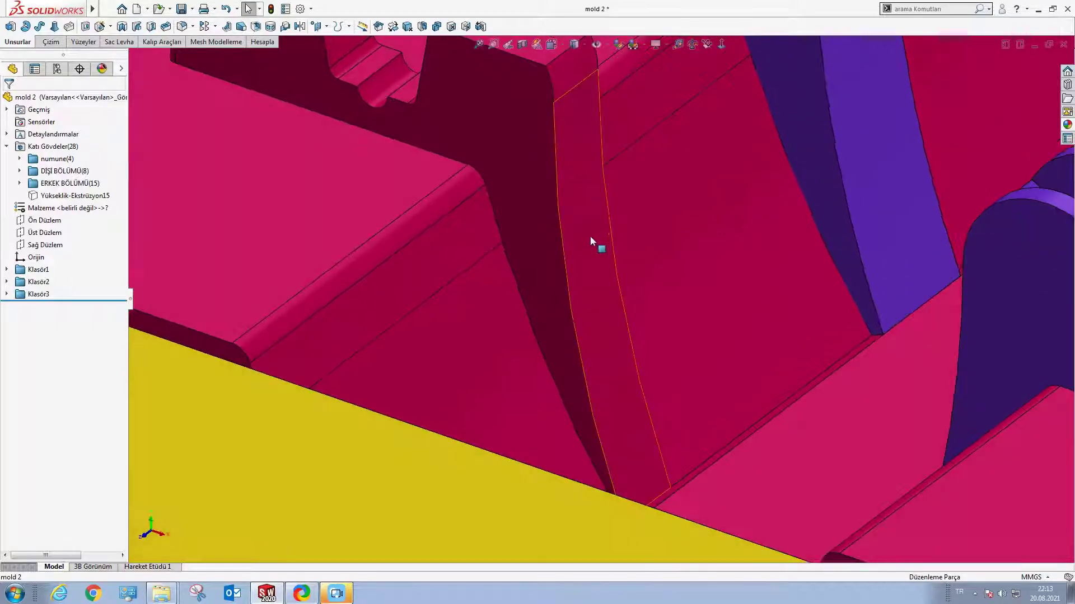
Step: Select the narrow draft face beside the cavity rib and orbit and zoom around it
{"action": "left_click", "coordinate": [599, 326]}
{"action": "middle_click_drag", "start_coordinate": [599, 327], "coordinate": [590, 361]}
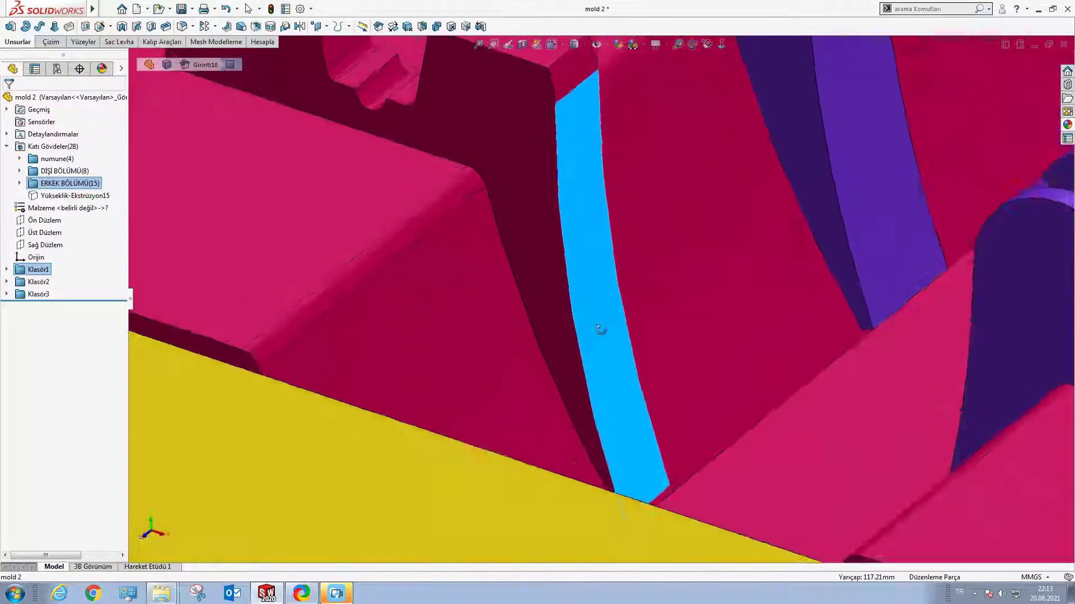
{"action": "scroll", "coordinate": [590, 361], "scroll_direction": "up", "scroll_amount": 2}
{"action": "scroll", "coordinate": [595, 360], "scroll_direction": "up", "scroll_amount": 2}
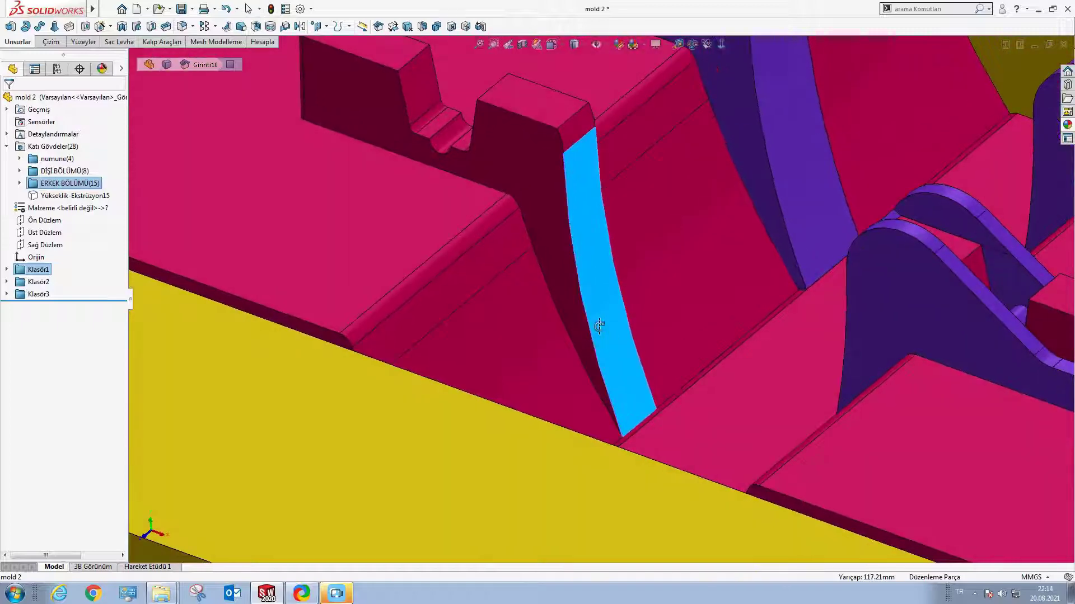
{"action": "scroll", "coordinate": [600, 327], "scroll_direction": "up", "scroll_amount": 2}
{"action": "middle_click_drag", "start_coordinate": [601, 323], "coordinate": [599, 324]}
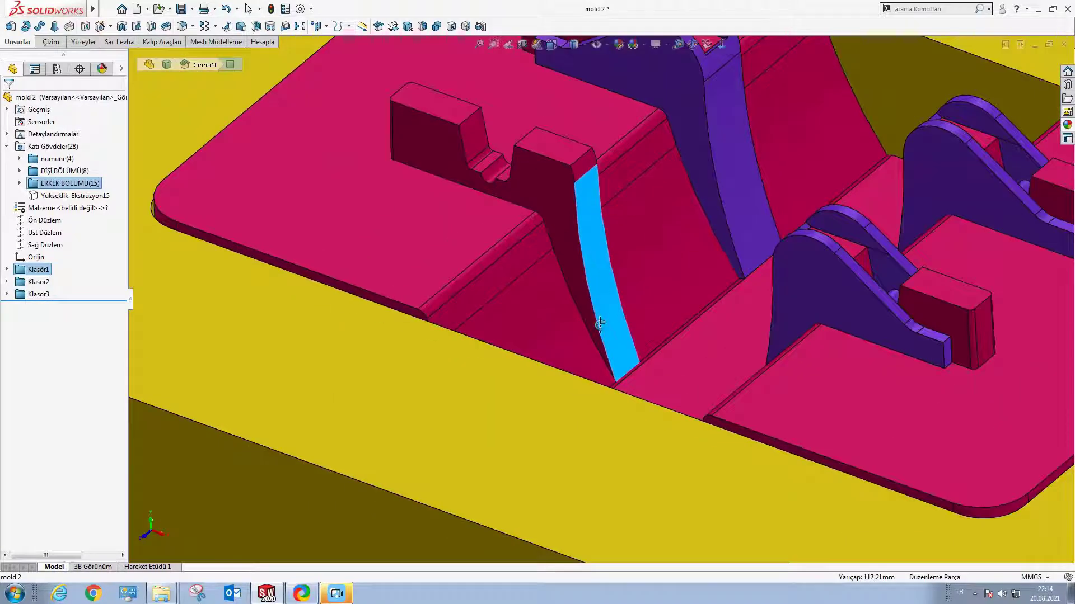
{"action": "scroll", "coordinate": [600, 324], "scroll_direction": "up", "scroll_amount": 2}
{"action": "scroll", "coordinate": [599, 324], "scroll_direction": "up", "scroll_amount": 3}
{"action": "scroll", "coordinate": [599, 323], "scroll_direction": "down", "scroll_amount": 2}
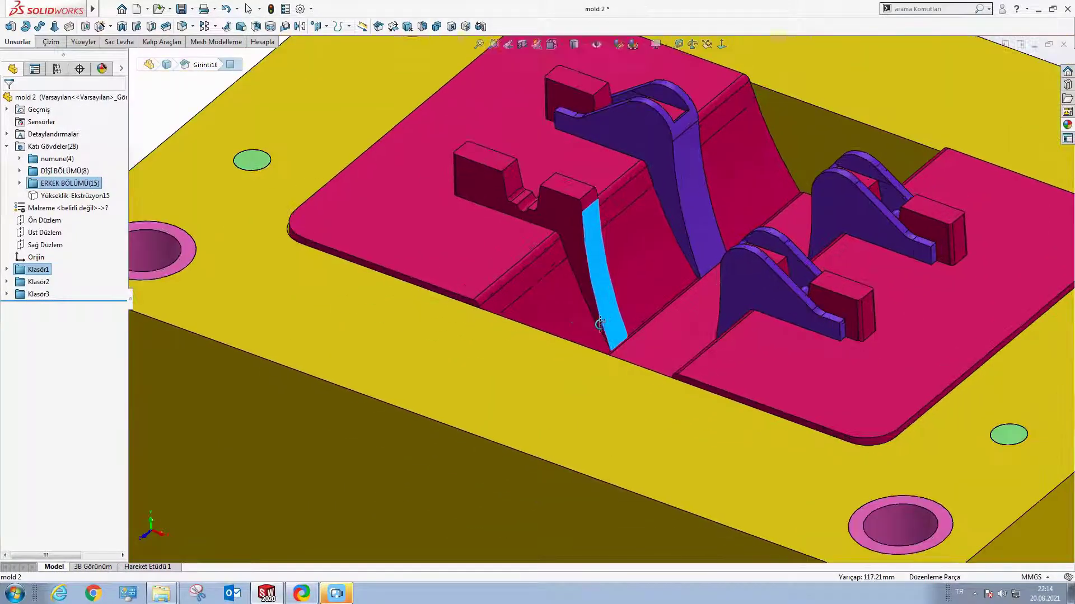
{"action": "scroll", "coordinate": [599, 323], "scroll_direction": "down", "scroll_amount": 2}
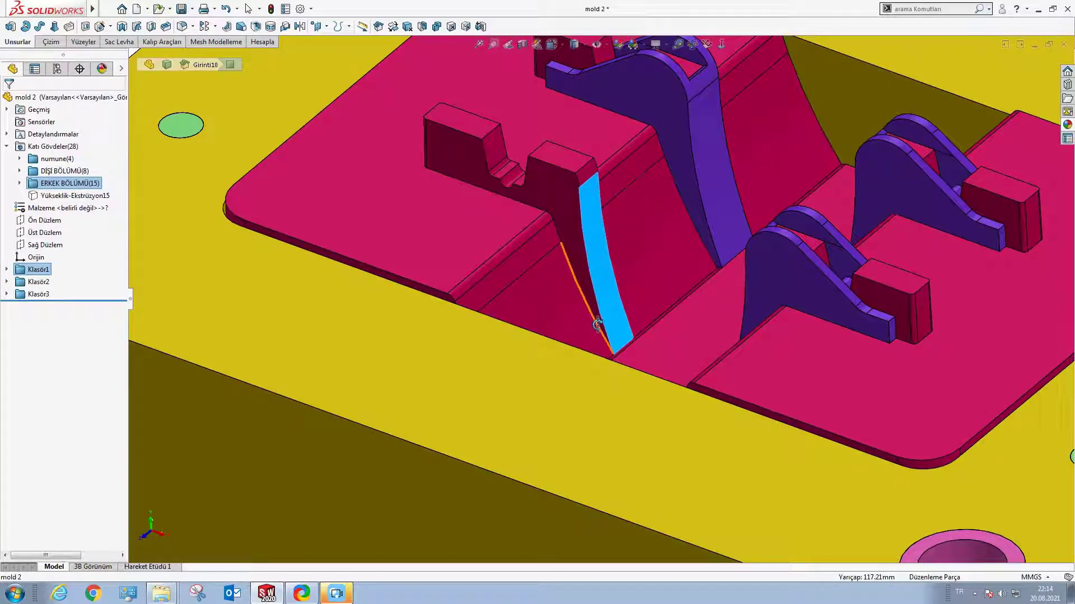
Step: Zoom out to review the whole mold from grey base to purple lifters
{"action": "scroll", "coordinate": [597, 324], "scroll_direction": "up", "scroll_amount": 3}
{"action": "scroll", "coordinate": [597, 323], "scroll_direction": "down", "scroll_amount": 1}
{"action": "scroll", "coordinate": [597, 317], "scroll_direction": "up", "scroll_amount": 4}
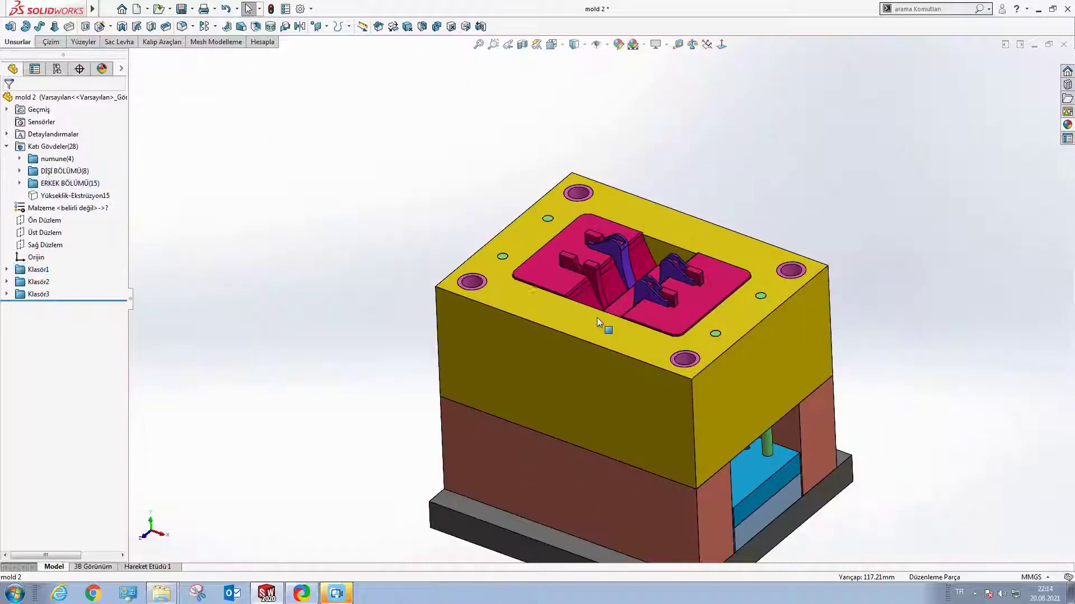
{"action": "scroll", "coordinate": [596, 316], "scroll_direction": "down", "scroll_amount": 1}
{"action": "scroll", "coordinate": [600, 316], "scroll_direction": "up", "scroll_amount": 1}
{"action": "scroll", "coordinate": [600, 317], "scroll_direction": "up", "scroll_amount": 2}
{"action": "scroll", "coordinate": [680, 375], "scroll_direction": "down", "scroll_amount": 1}
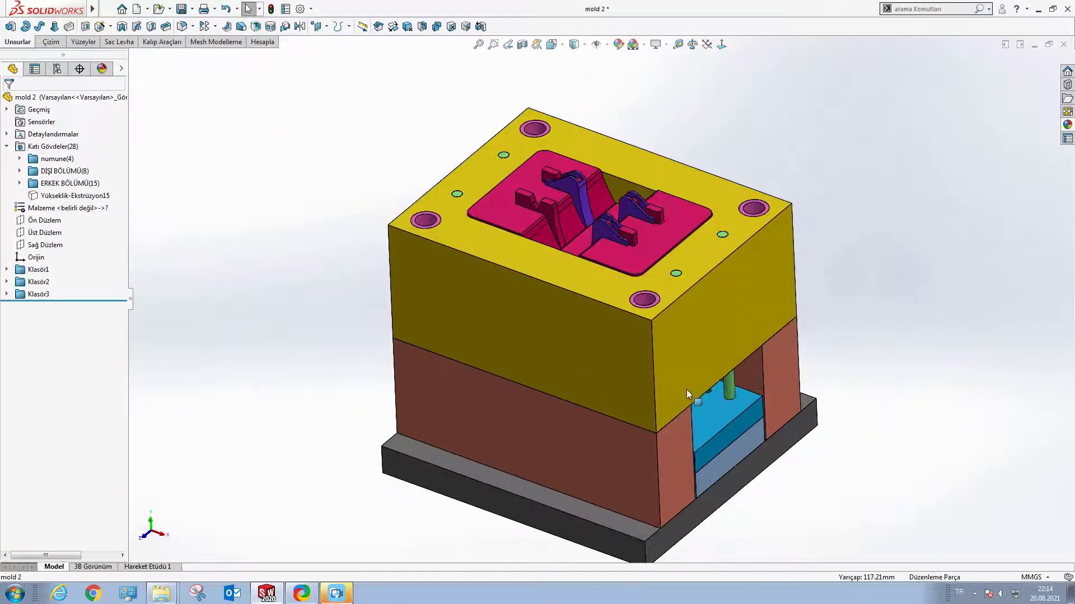
{"action": "scroll", "coordinate": [670, 388], "scroll_direction": "down", "scroll_amount": 1}
{"action": "scroll", "coordinate": [681, 419], "scroll_direction": "down", "scroll_amount": 1}
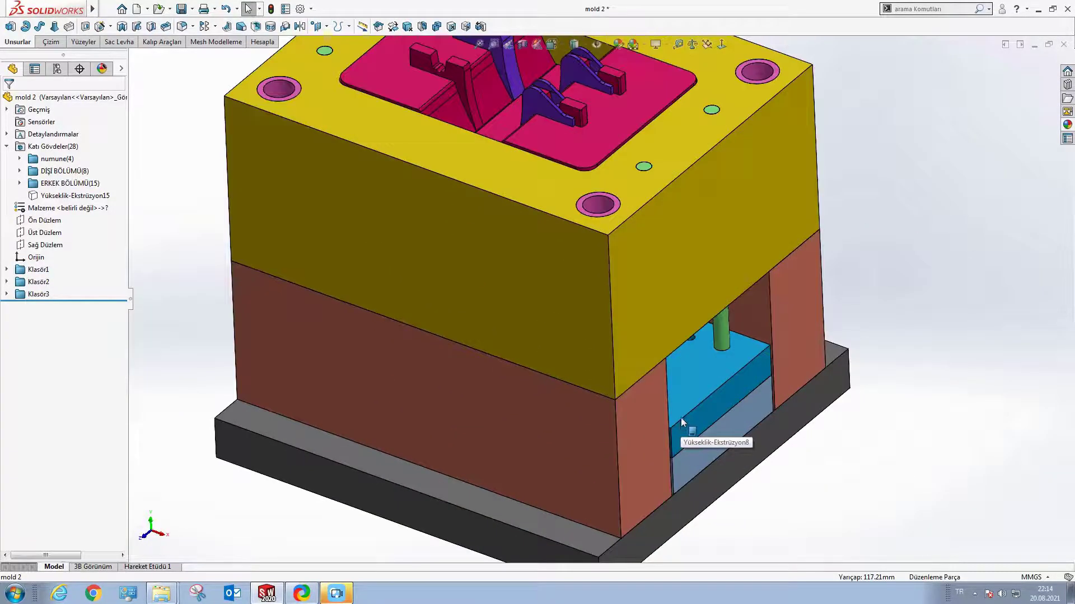
{"action": "scroll", "coordinate": [677, 408], "scroll_direction": "up", "scroll_amount": 2}
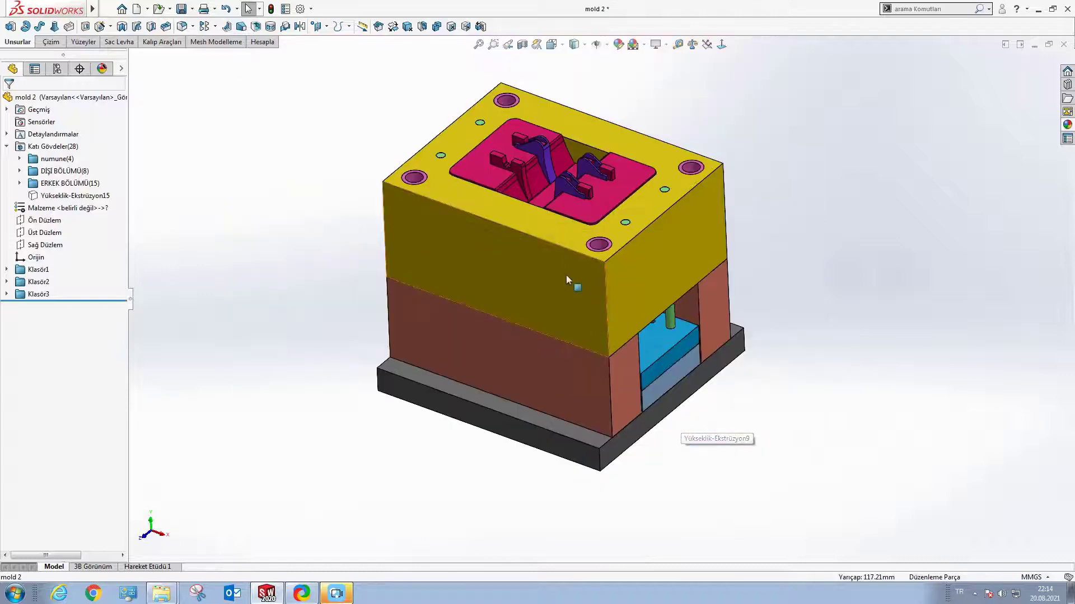
{"action": "scroll", "coordinate": [564, 266], "scroll_direction": "down", "scroll_amount": 2}
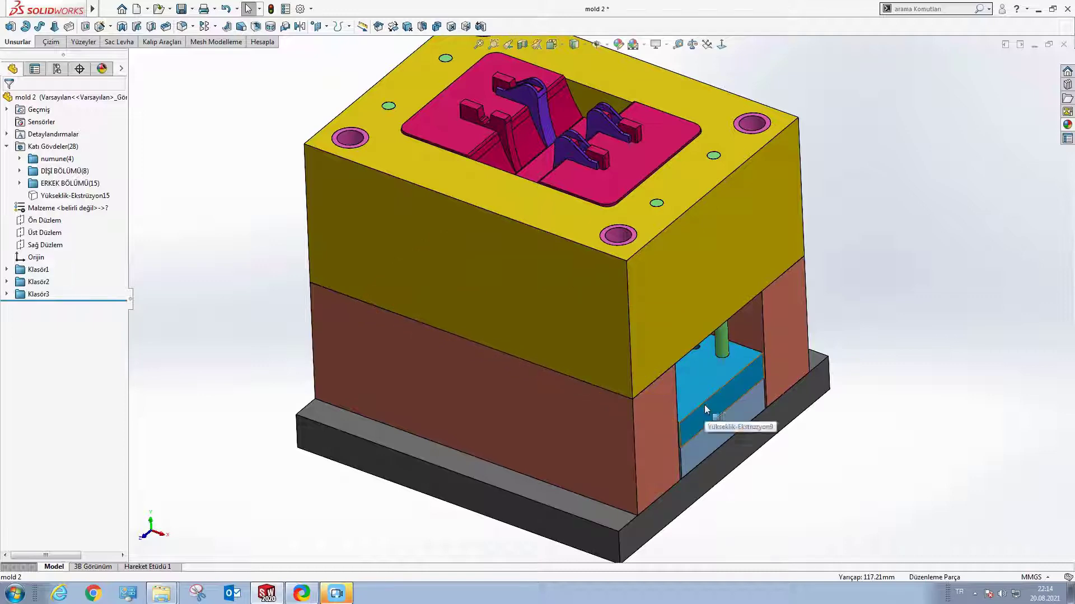
{"action": "scroll", "coordinate": [515, 179], "scroll_direction": "down", "scroll_amount": 2}
{"action": "scroll", "coordinate": [537, 174], "scroll_direction": "down", "scroll_amount": 2}
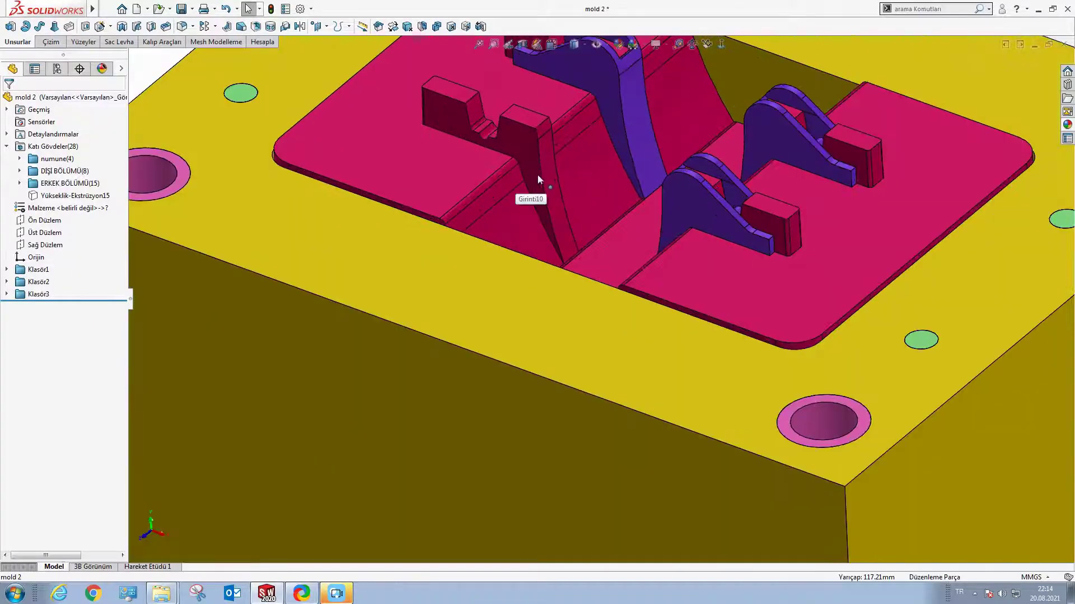
{"action": "scroll", "coordinate": [563, 195], "scroll_direction": "down", "scroll_amount": 2}
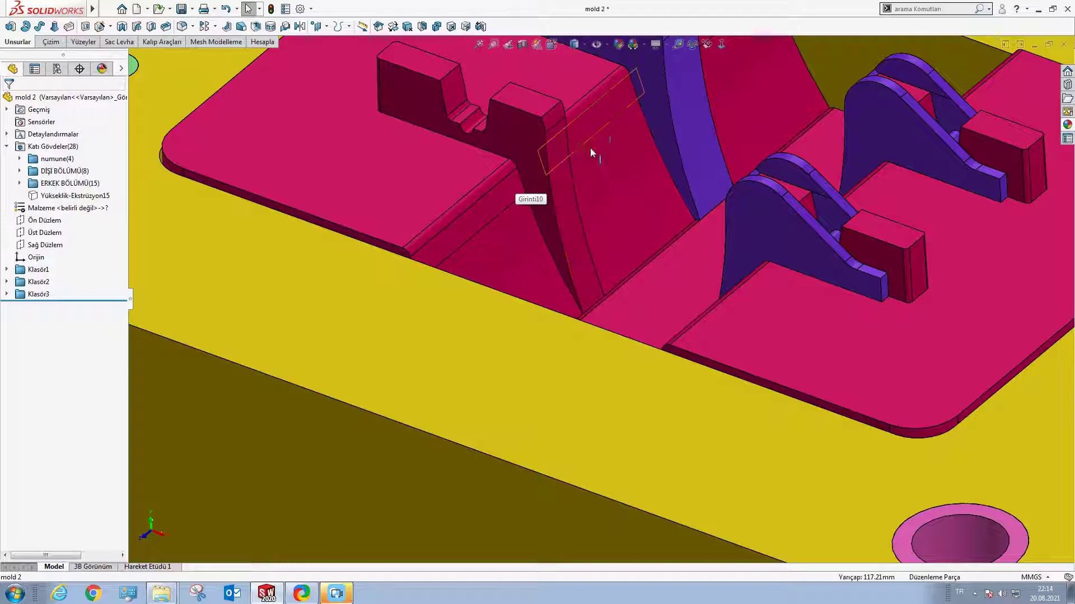
{"action": "scroll", "coordinate": [560, 212], "scroll_direction": "up", "scroll_amount": 3}
{"action": "scroll", "coordinate": [571, 230], "scroll_direction": "up", "scroll_amount": 3}
{"action": "scroll", "coordinate": [599, 314], "scroll_direction": "up", "scroll_amount": 3}
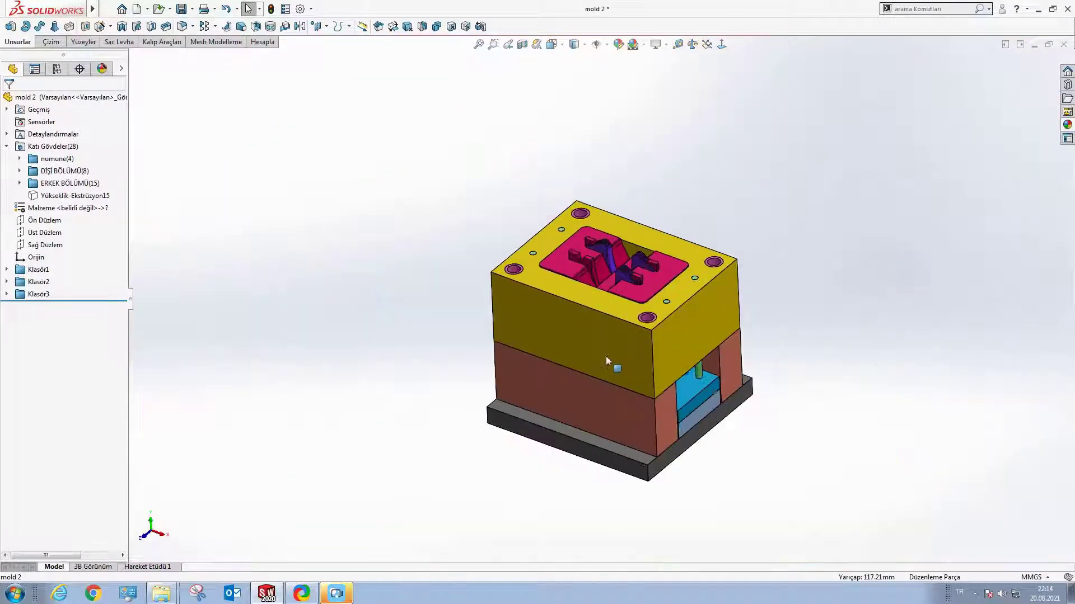
{"action": "scroll", "coordinate": [611, 336], "scroll_direction": "down", "scroll_amount": 2}
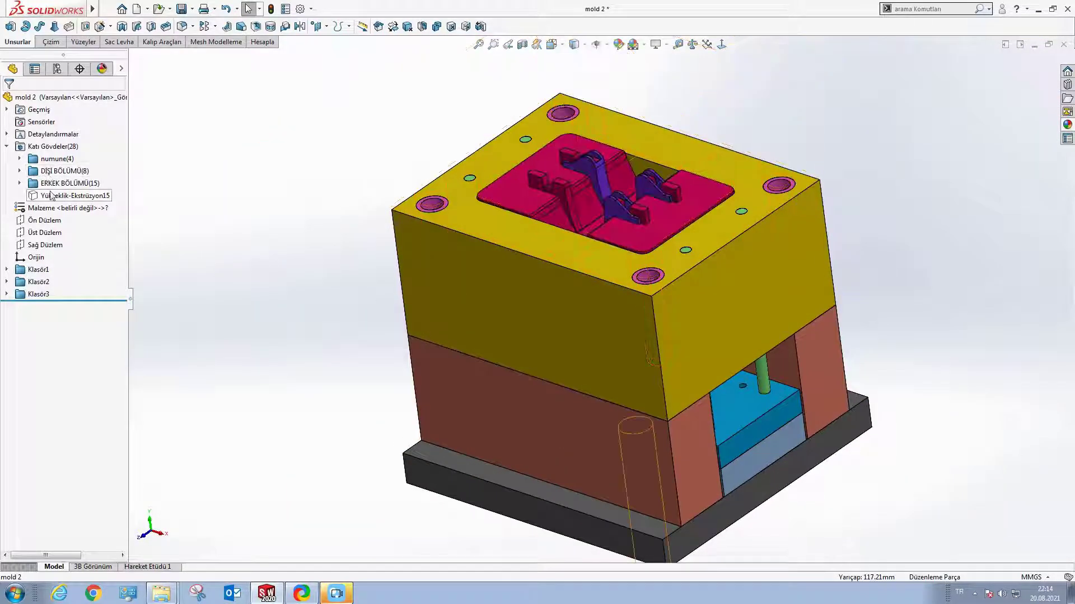
Step: Show the Yükseklik-Ekstrüzyon15 body and then all Solid Bodies
{"action": "right_click", "coordinate": [56, 196]}
{"action": "left_click", "coordinate": [70, 183]}
{"action": "left_click", "coordinate": [39, 146]}
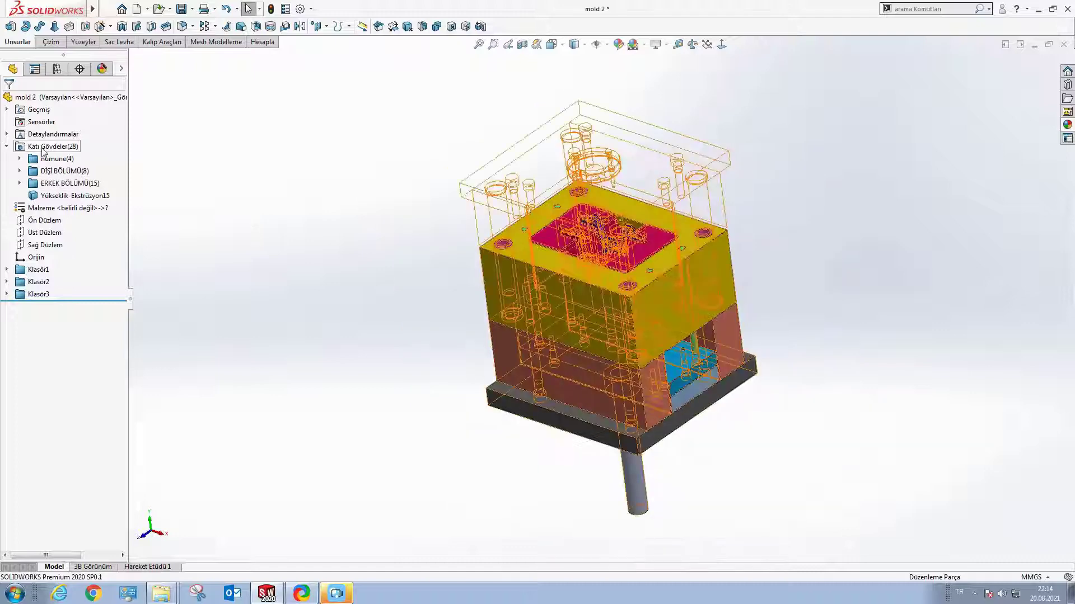
{"action": "right_click", "coordinate": [39, 146]}
{"action": "left_click", "coordinate": [53, 132]}
{"action": "right_click", "coordinate": [39, 147]}
{"action": "left_click", "coordinate": [52, 132]}
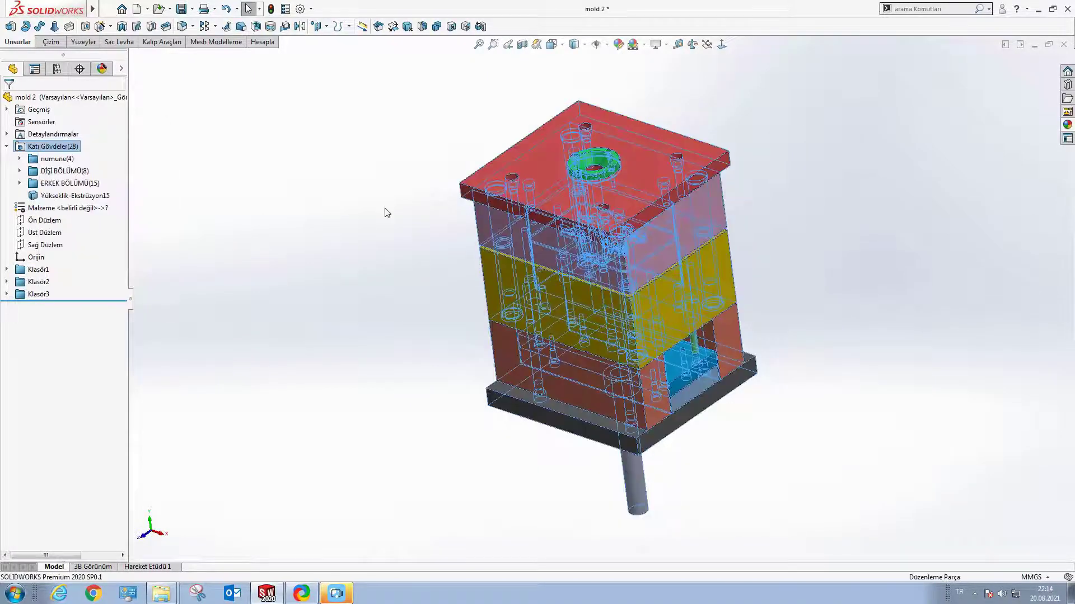
Step: Orbit the completed mold block to view its ejector side
{"action": "scroll", "coordinate": [558, 261], "scroll_direction": "up", "scroll_amount": 2}
{"action": "scroll", "coordinate": [558, 261], "scroll_direction": "down", "scroll_amount": 4}
{"action": "mouse_move", "coordinate": [685, 407]}
{"action": "middle_mouse_down"}
{"action": "mouse_move", "coordinate": [758, 319]}
{"action": "mouse_move", "coordinate": [688, 336]}
{"action": "mouse_move", "coordinate": [711, 361]}
{"action": "mouse_move", "coordinate": [615, 324]}
{"action": "mouse_move", "coordinate": [510, 307]}
{"action": "mouse_move", "coordinate": [569, 261]}
{"action": "middle_mouse_up"}
{"action": "scroll", "coordinate": [568, 261], "scroll_direction": "down", "scroll_amount": 2}
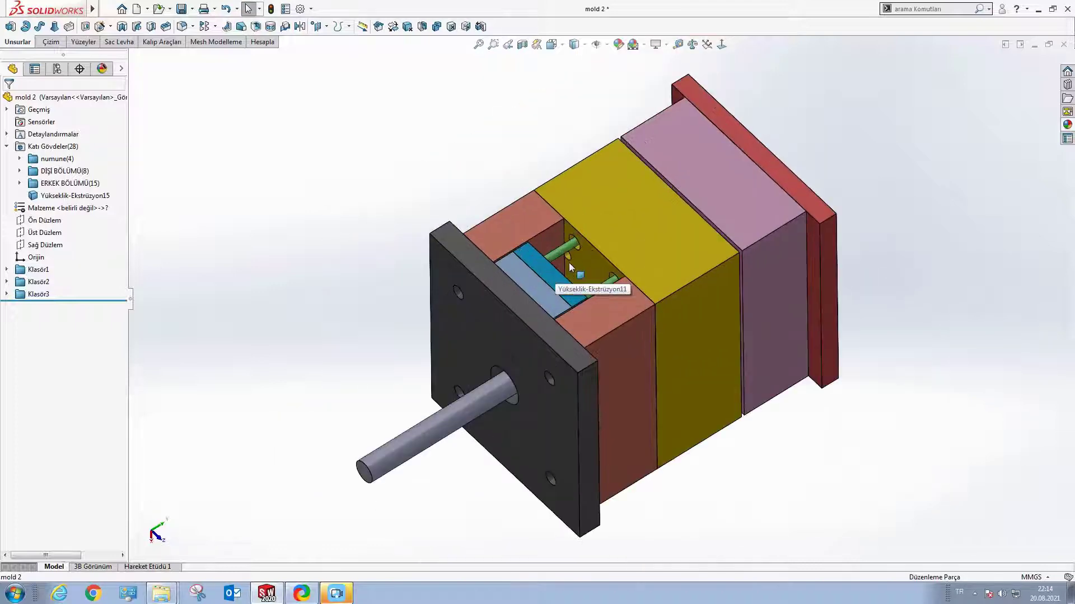